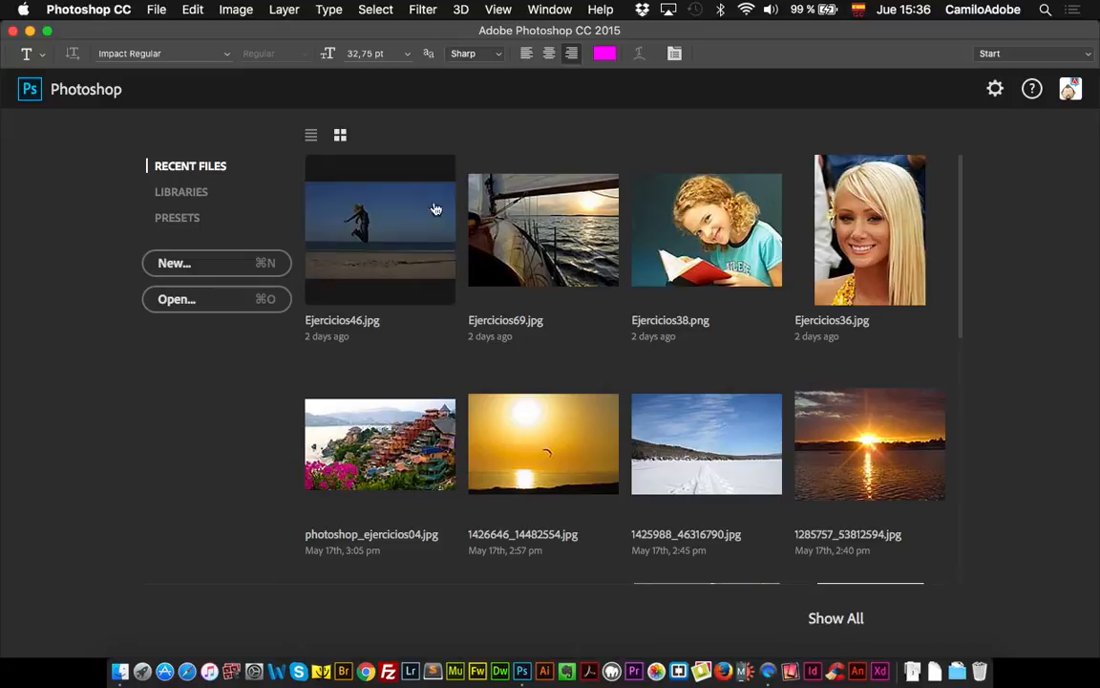
# Open the recent image Ejercicios69.jpg
pyautogui.click(560, 241)
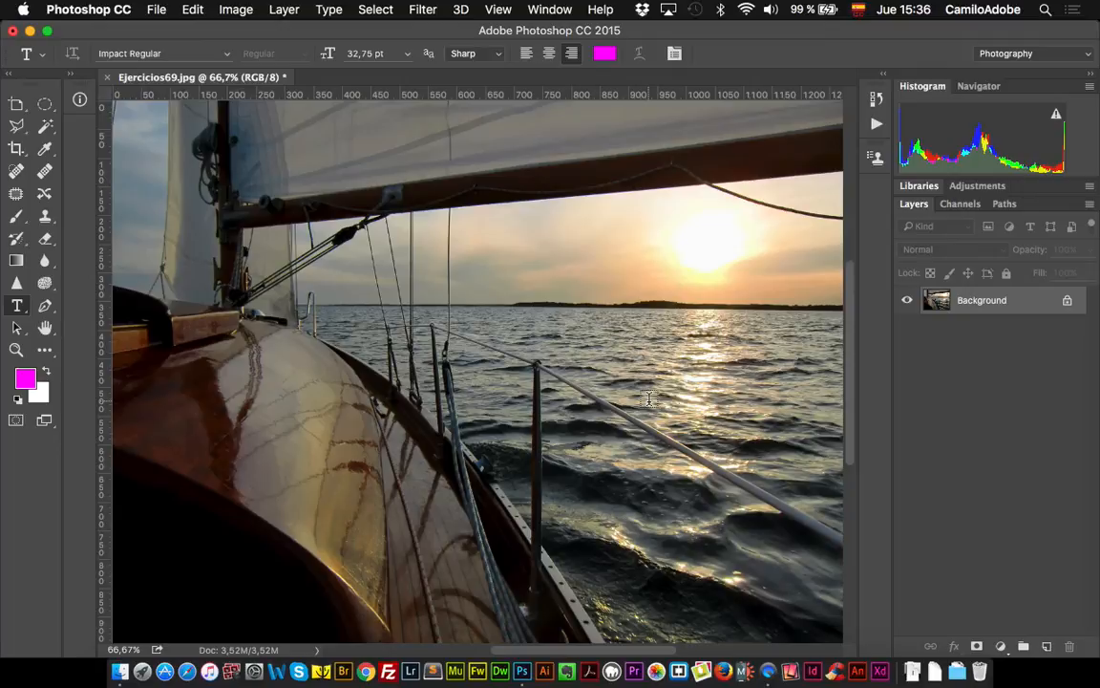
pyautogui.click(247, 654)
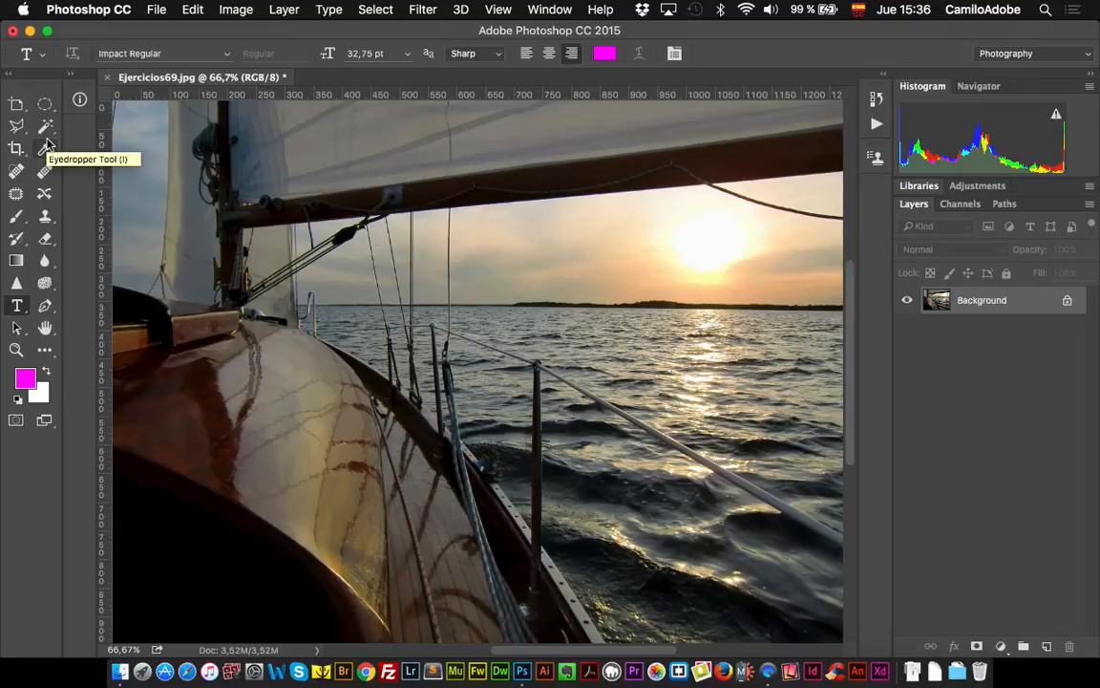
# In the toolbar customization, try moving the Lasso and Polygonal Lasso tools to the extra tools, and restore the default toolbar
pyautogui.click(42, 359)
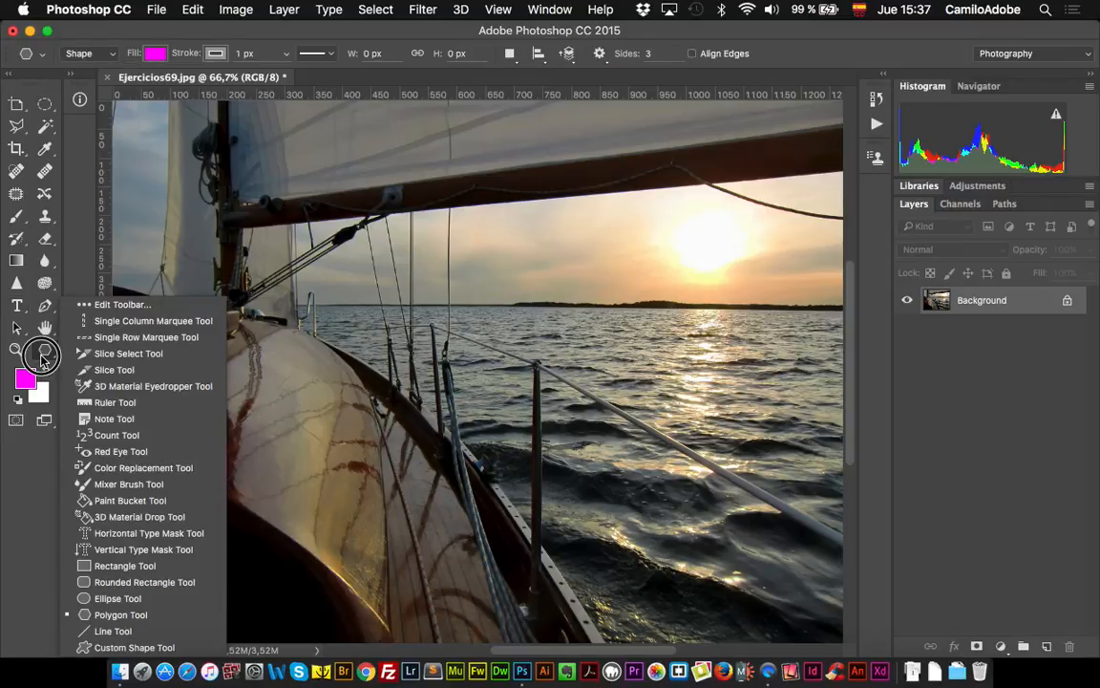
pyautogui.click(112, 306)
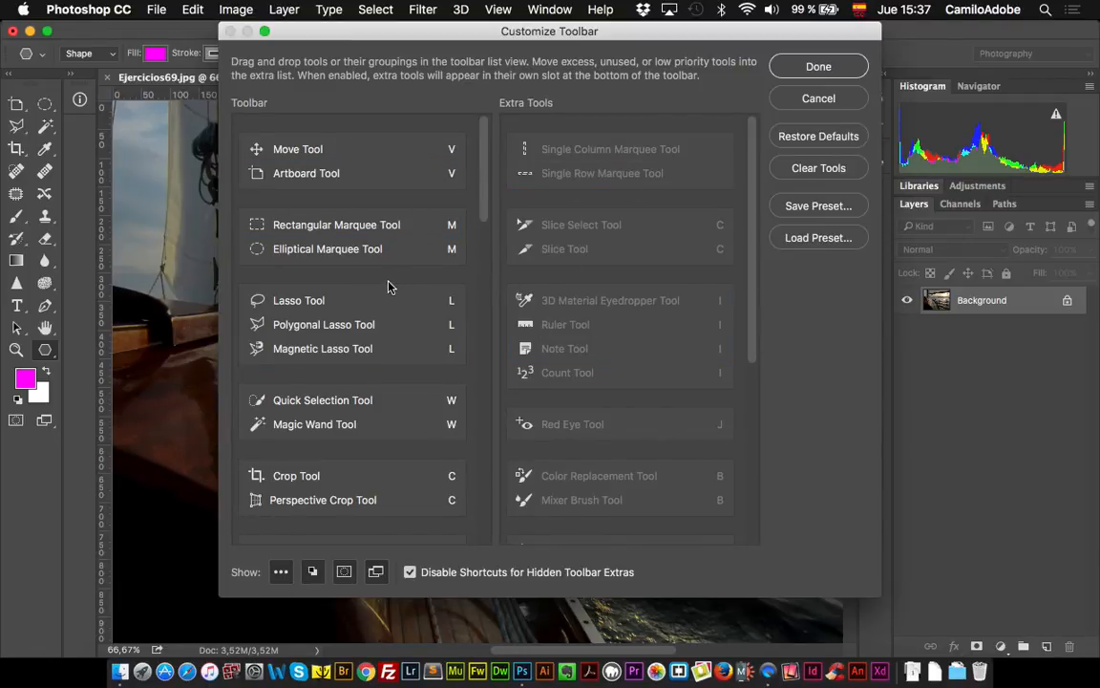
pyautogui.moveTo(355, 304); pyautogui.dragTo(497, 290)
pyautogui.moveTo(315, 300)
pyautogui.mouseDown()
pyautogui.moveTo(545, 283)
pyautogui.moveTo(535, 286)
pyautogui.mouseUp()
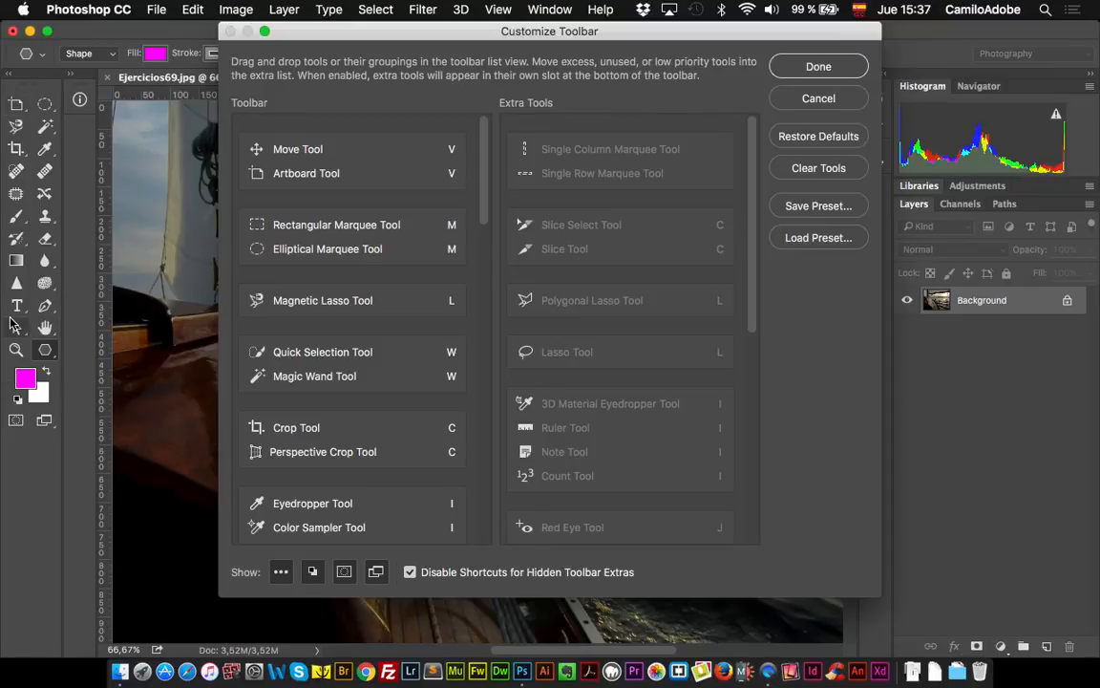
pyautogui.click(829, 139)
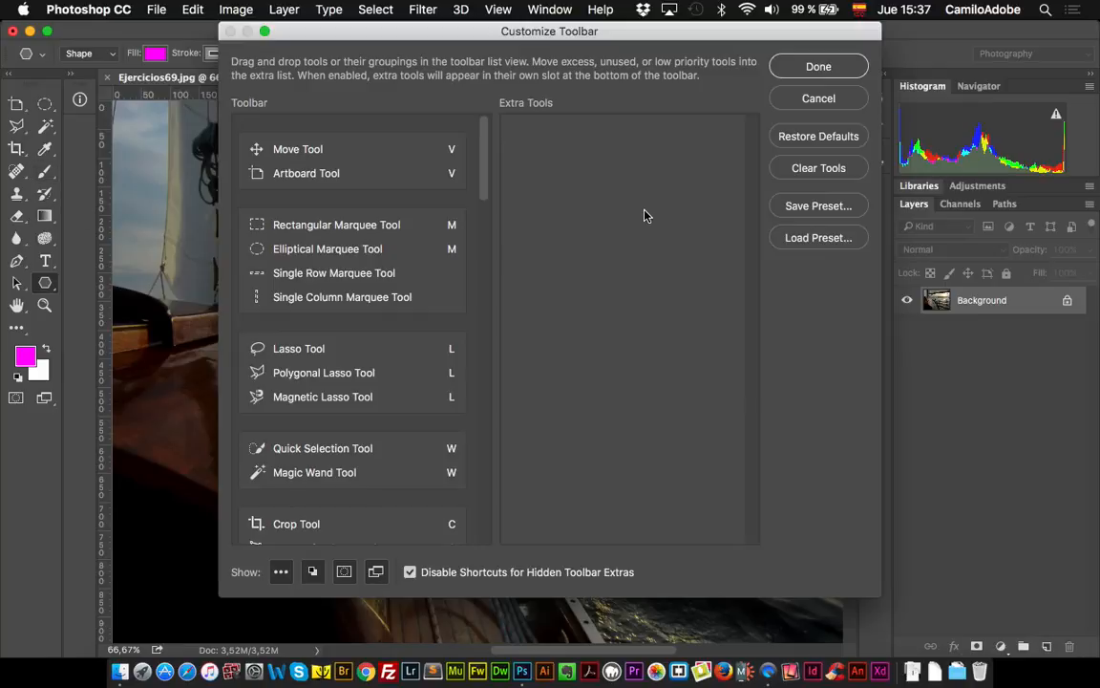
pyautogui.click(819, 67)
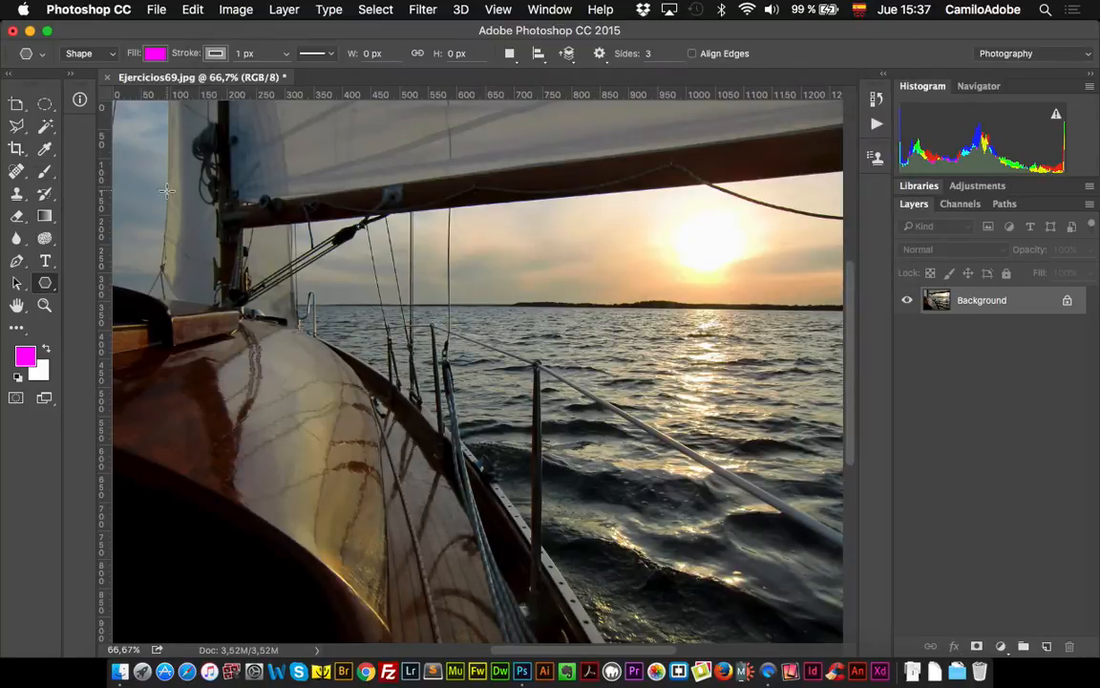
pyautogui.moveTo(18, 103); pyautogui.dragTo(76, 104)
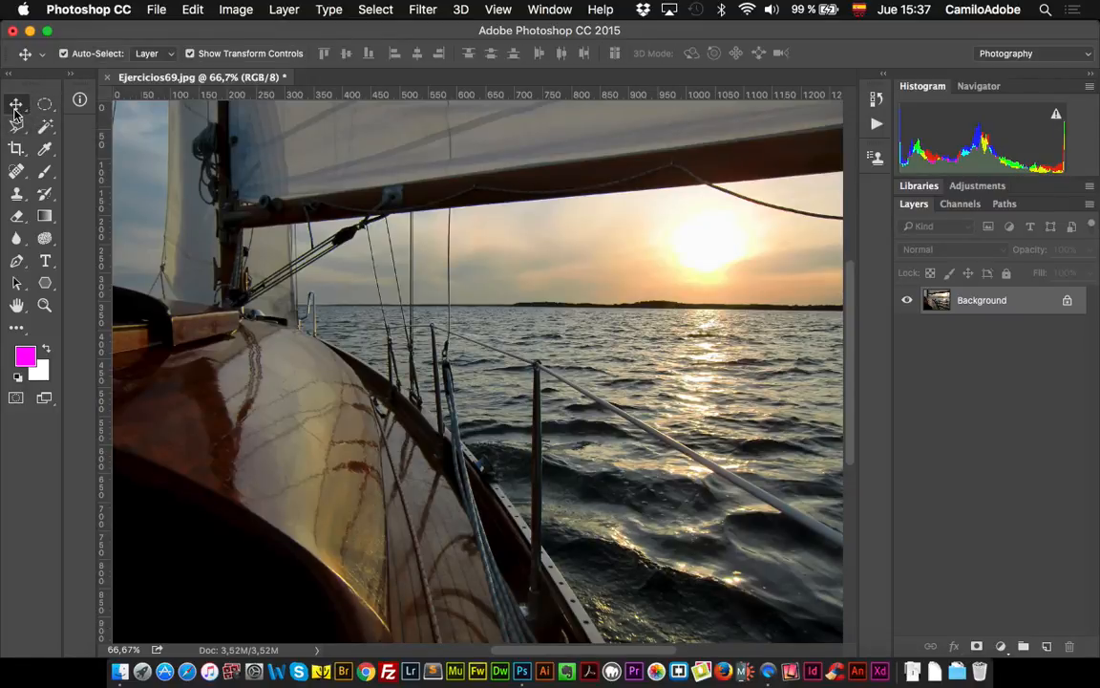
pyautogui.moveTo(45, 108); pyautogui.dragTo(76, 104)
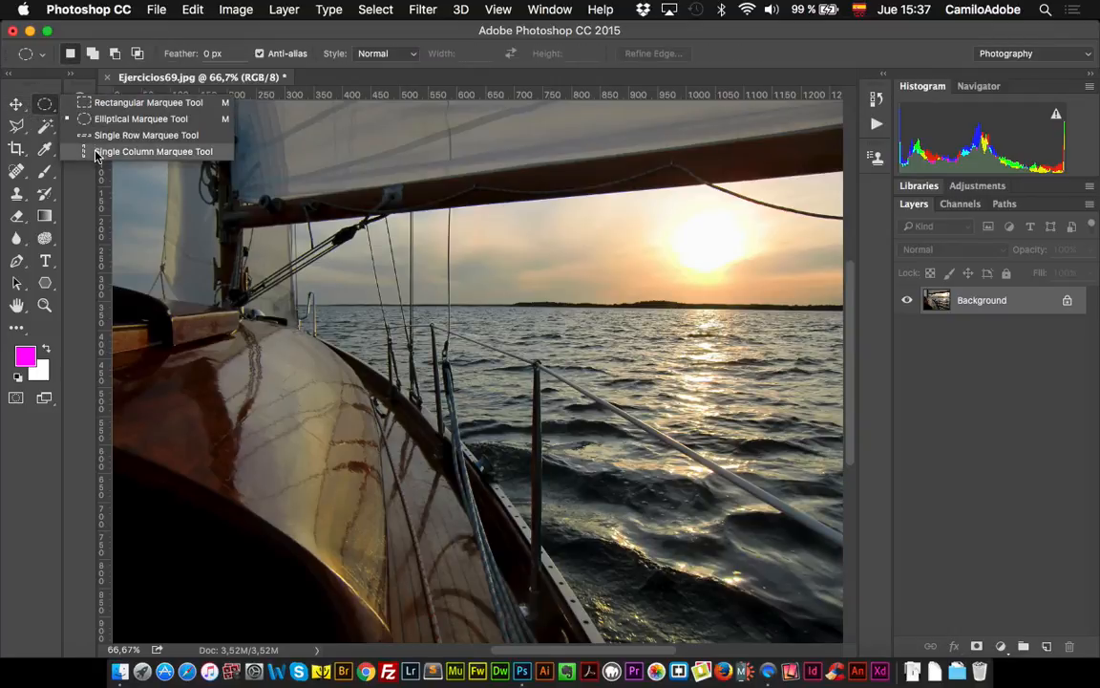
pyautogui.click(44, 105)
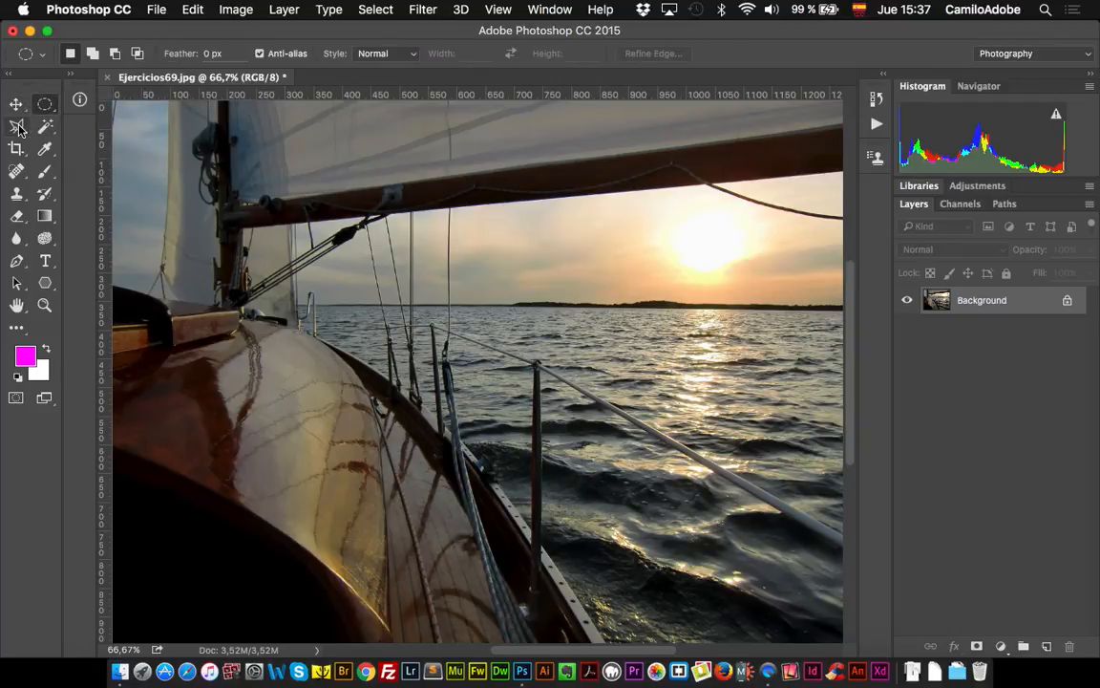
pyautogui.click(19, 129)
pyautogui.click(42, 108)
pyautogui.moveTo(45, 132); pyautogui.dragTo(48, 105)
pyautogui.click(44, 104)
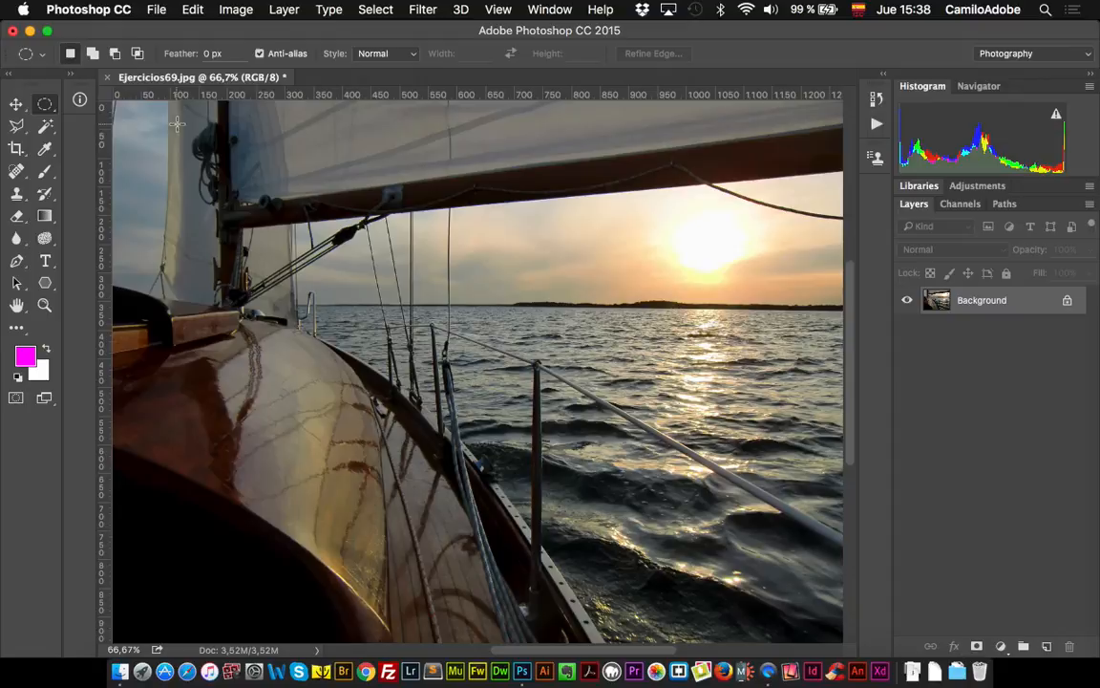
# Draw a rectangular marquee selection over the boom and rigging and shift its outline slightly down and to the right
pyautogui.moveTo(47, 110); pyautogui.dragTo(95, 103)
pyautogui.moveTo(194, 139); pyautogui.dragTo(546, 336)
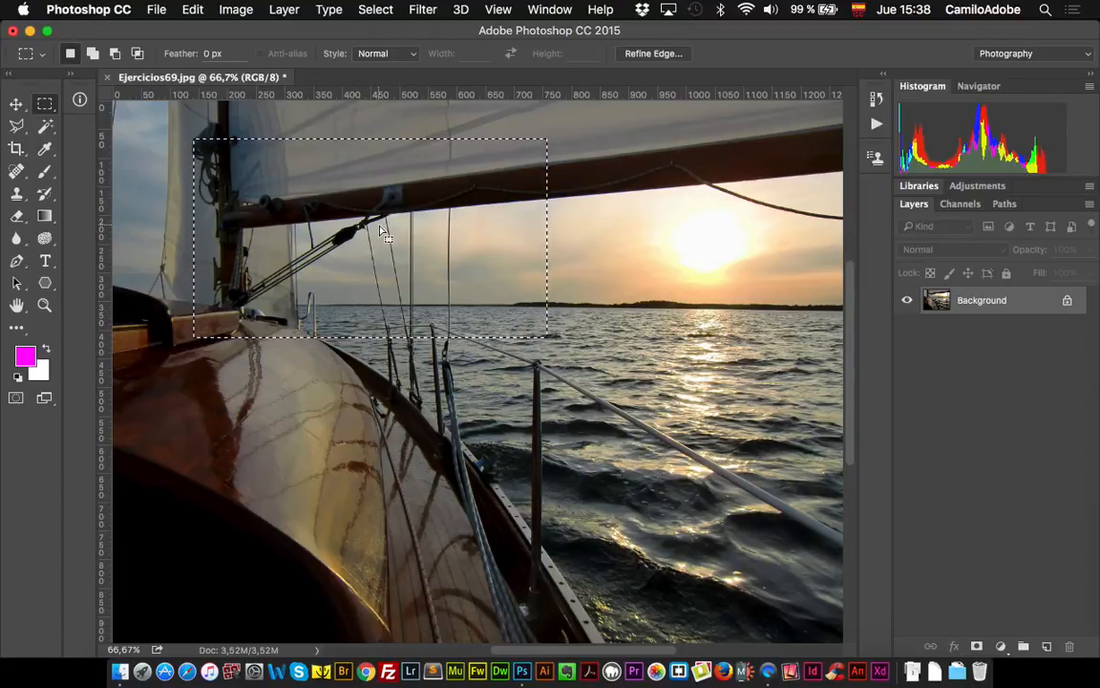
pyautogui.moveTo(411, 229); pyautogui.dragTo(435, 216)
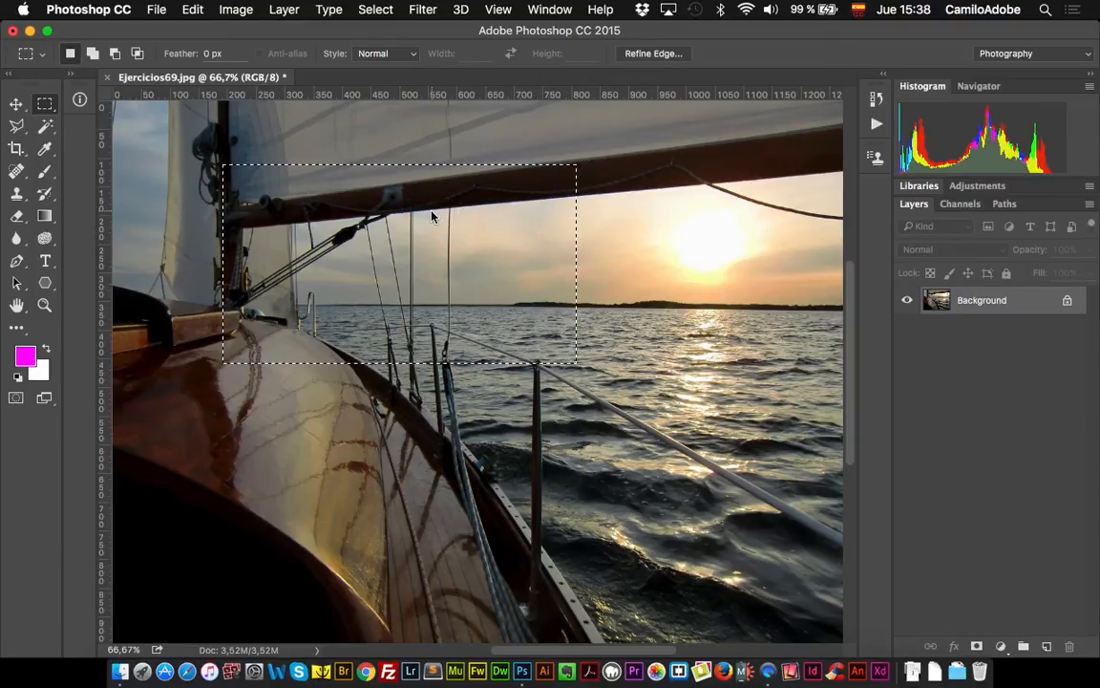
# Try moving the selected pixels down and to the left with the Move tool, and undo the move
pyautogui.click(16, 103)
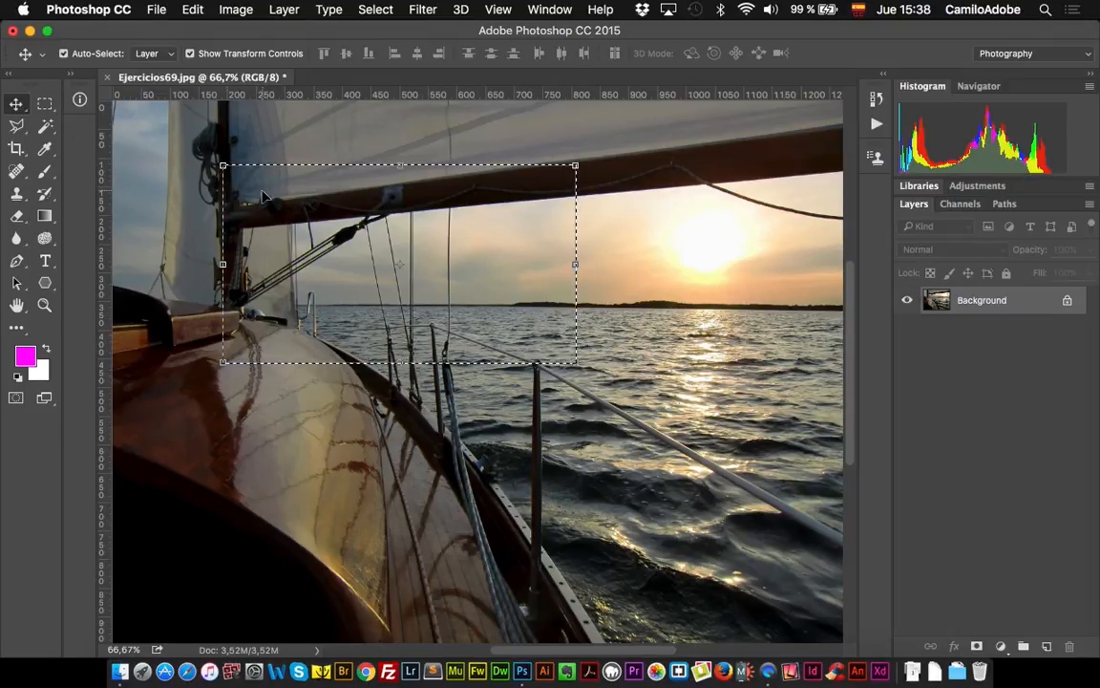
pyautogui.moveTo(264, 195); pyautogui.dragTo(227, 257)
pyautogui.click(192, 9)
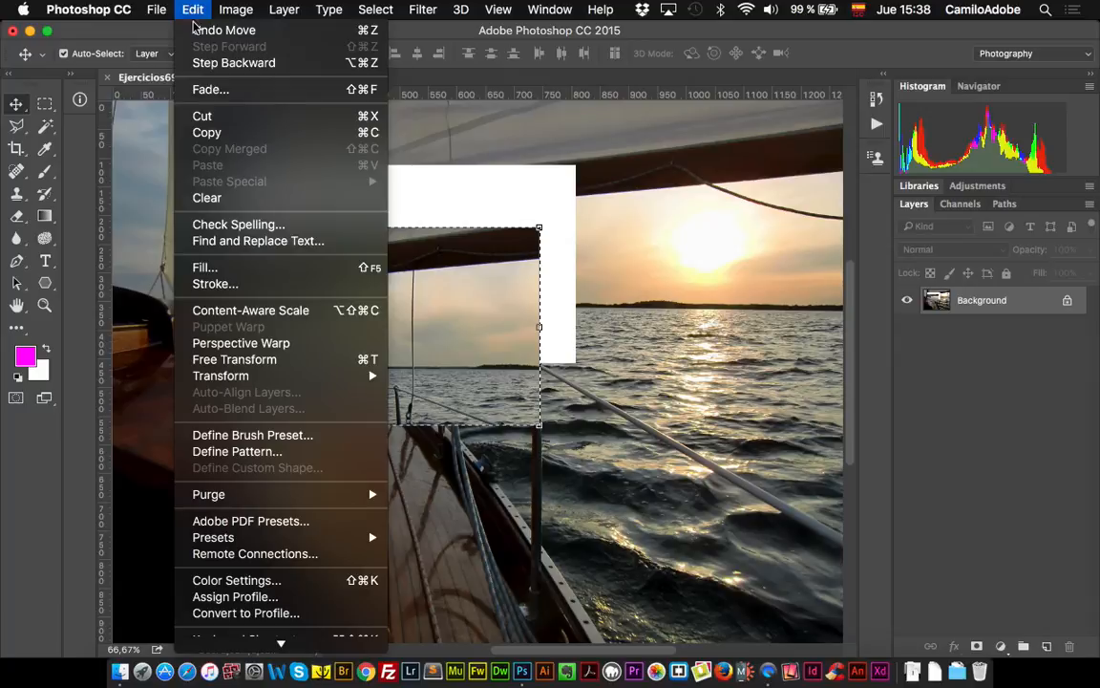
pyautogui.click(195, 30)
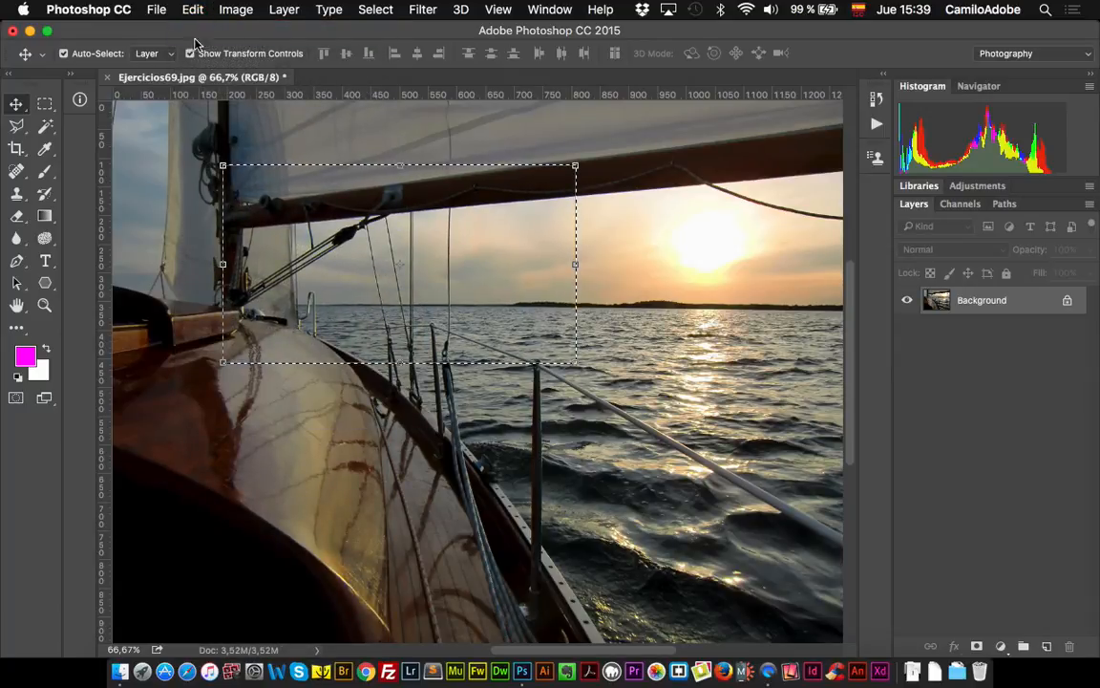
# Using the Rectangular Marquee tool, shift only the selection outline further right across the horizon toward the sun
pyautogui.click(45, 103)
pyautogui.moveTo(299, 214); pyautogui.dragTo(395, 208)
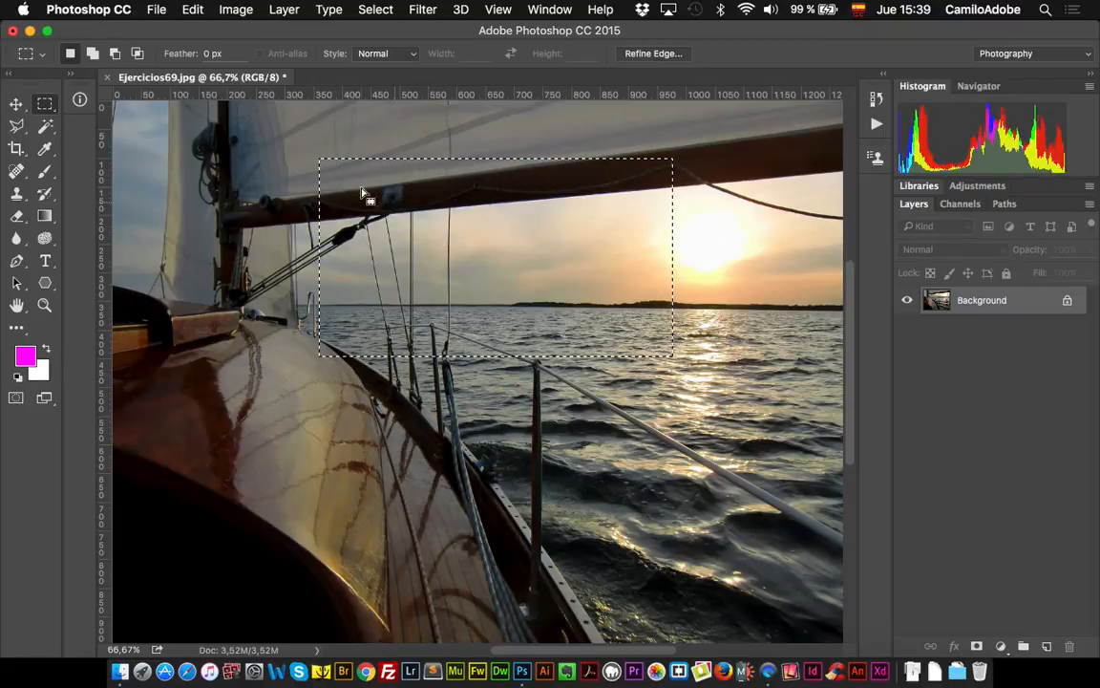
# Try placing several copies of the selected area on the photo with the Move tool, and step back through them
pyautogui.click(15, 105)
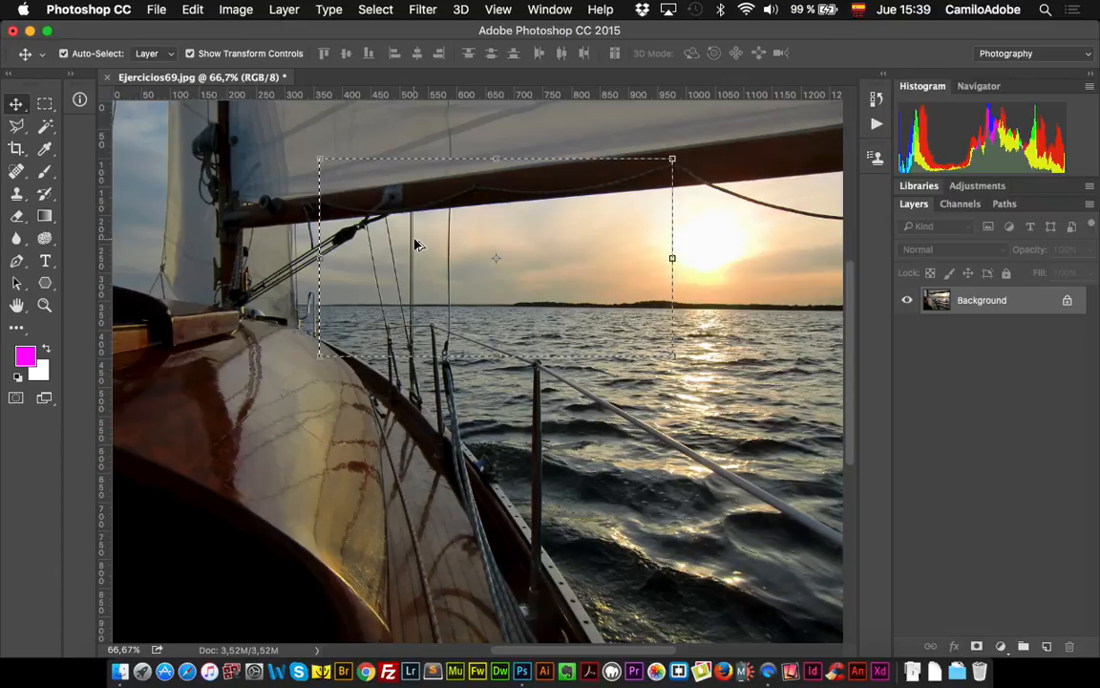
pyautogui.moveTo(415, 246); pyautogui.dragTo(482, 349)
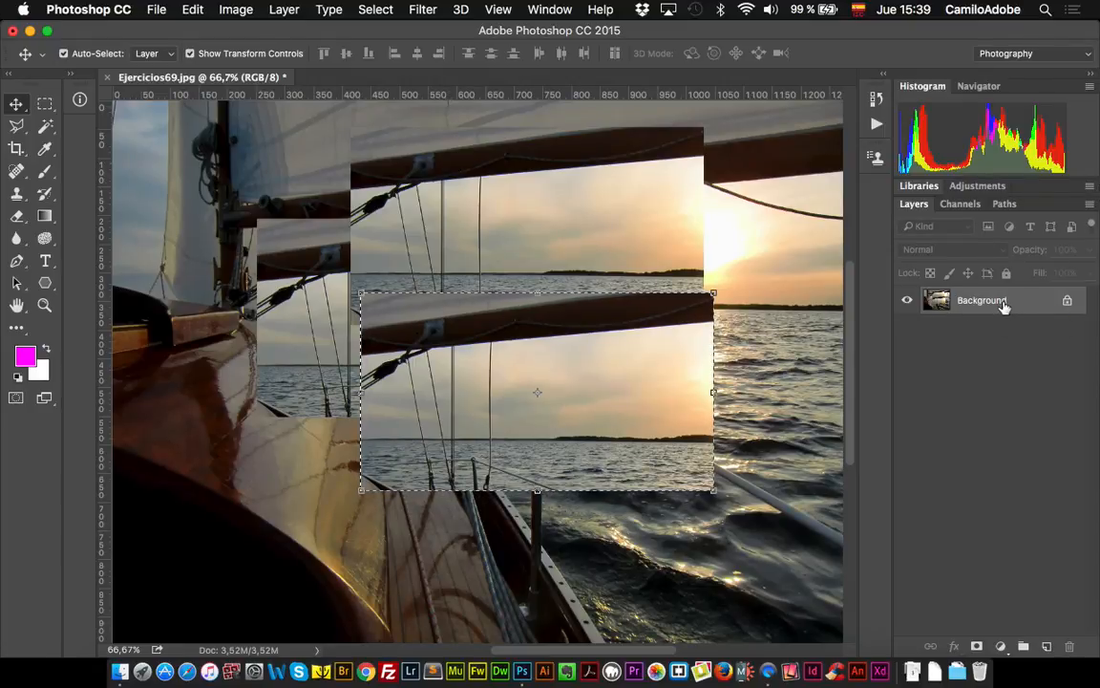
pyautogui.press('alt+super+z')
pyautogui.press('alt+super+z')
pyautogui.press('alt+super+z')
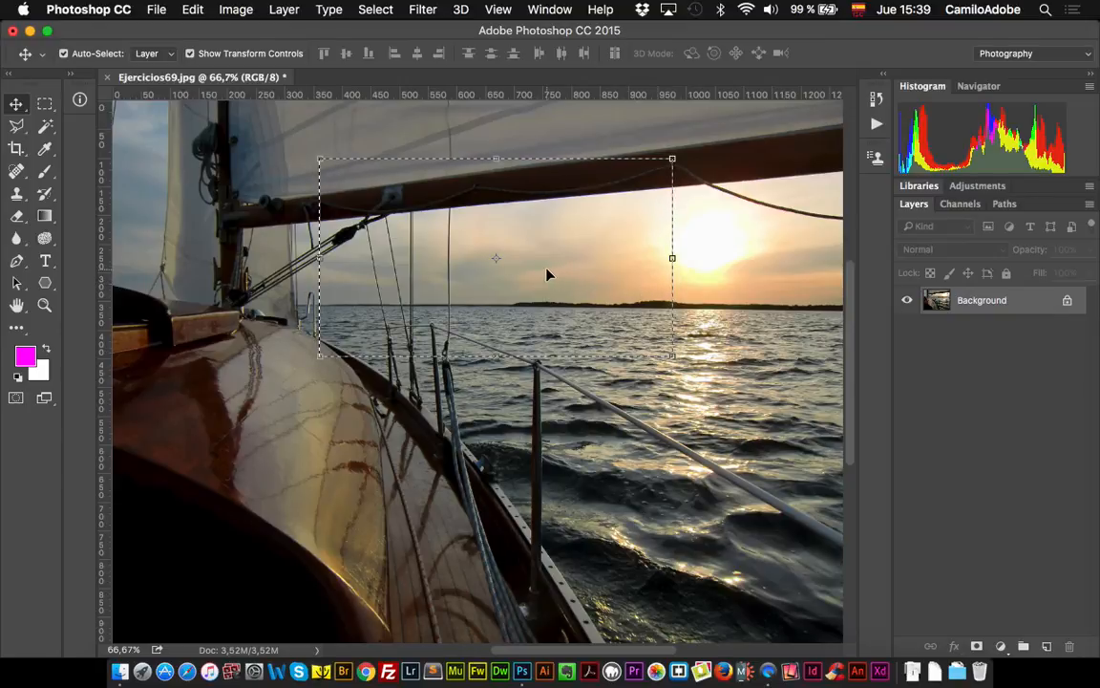
# Switch back to the Rectangular Marquee tool and deselect the current selection
pyautogui.click(45, 105)
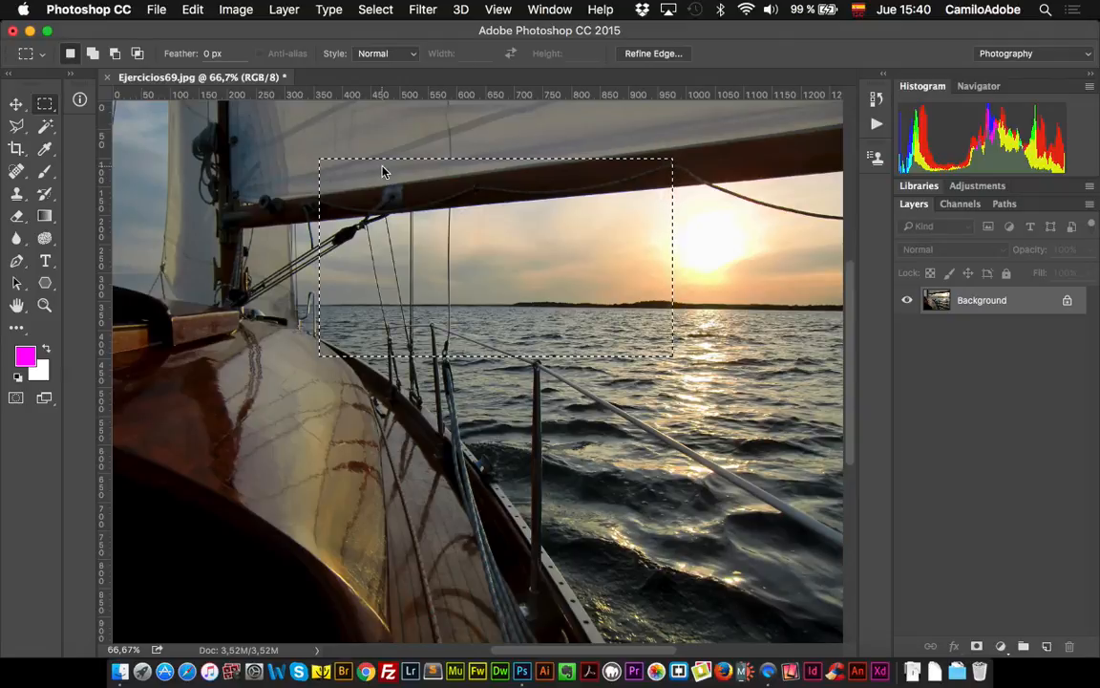
pyautogui.hotkey('shift', 'BackSpace')
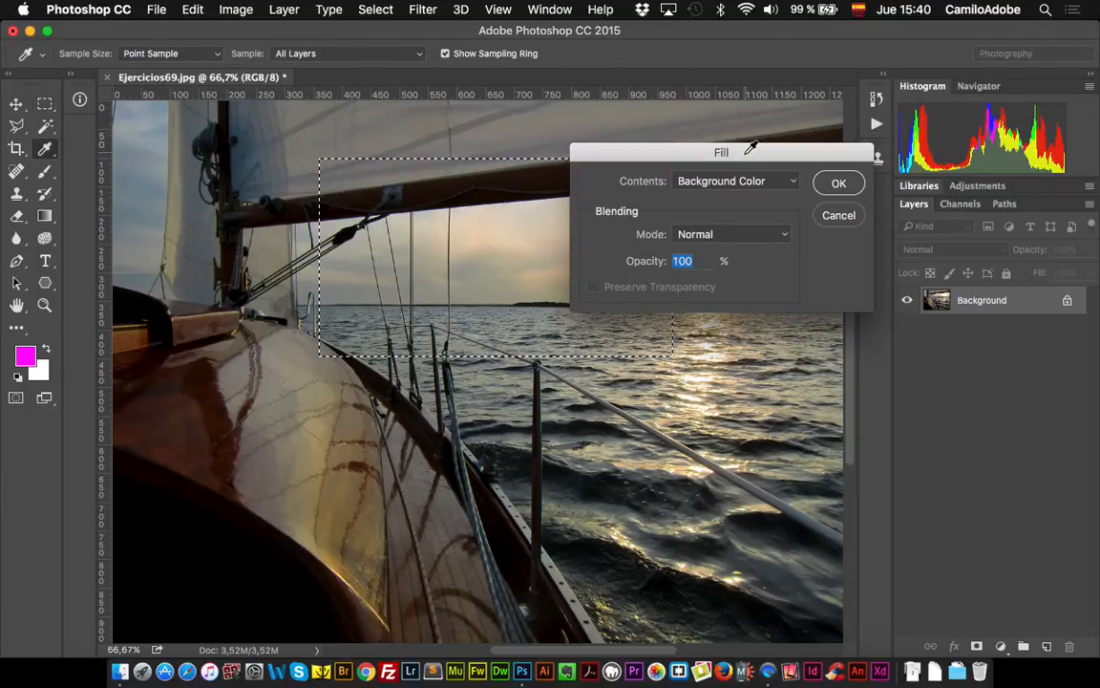
pyautogui.click(840, 216)
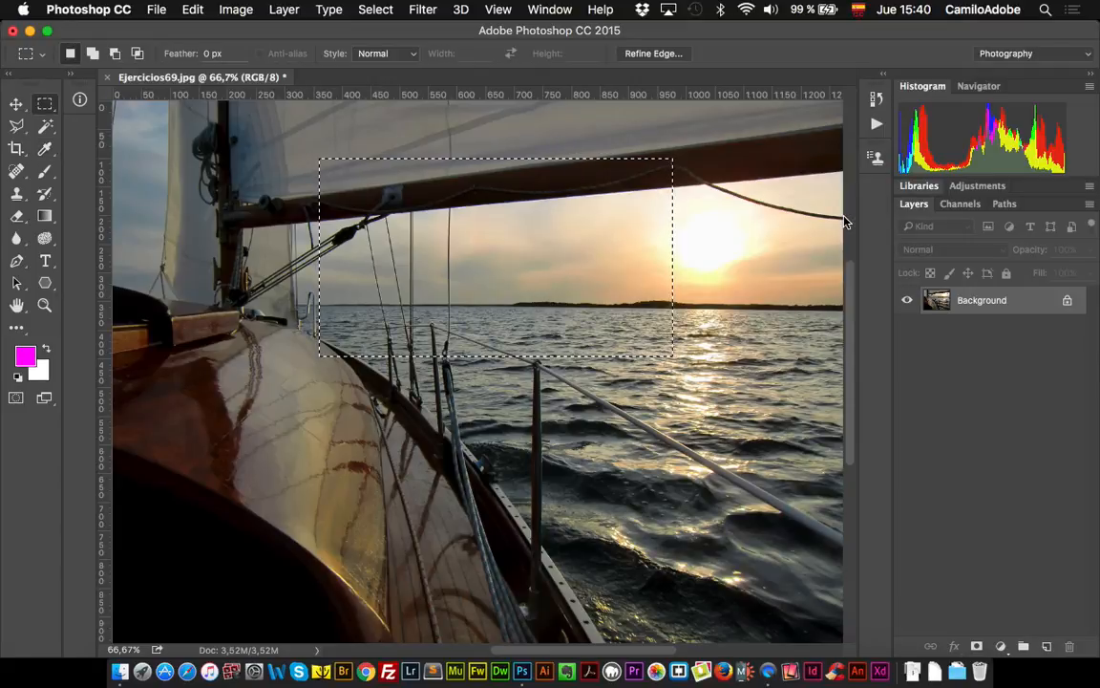
pyautogui.click(375, 12)
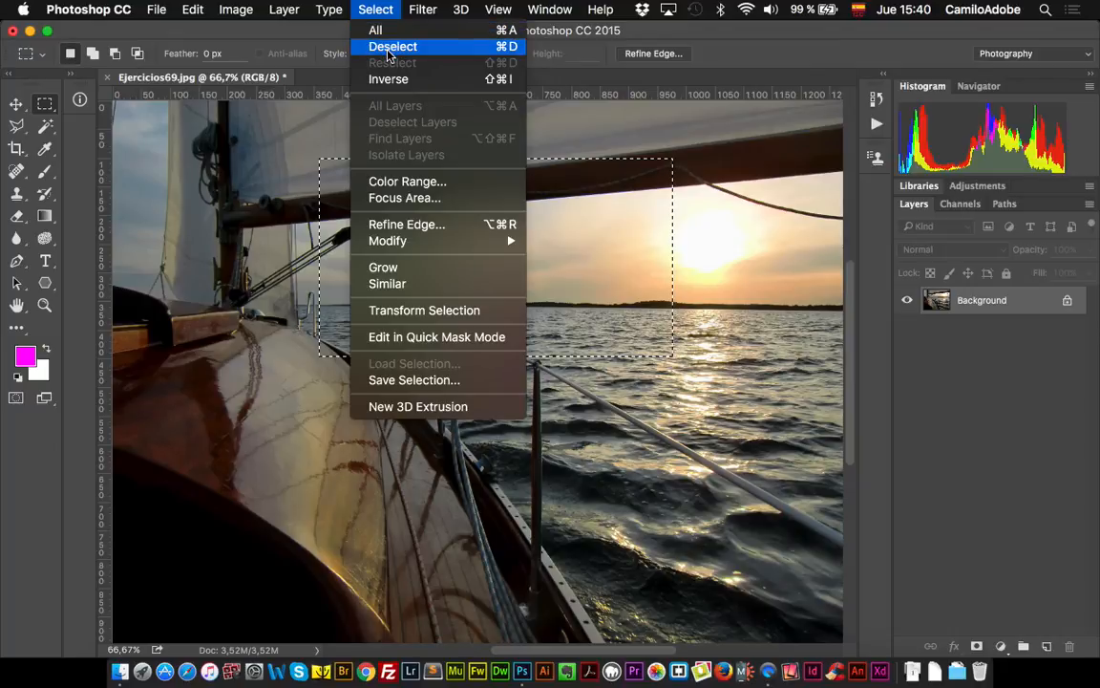
pyautogui.click(507, 48)
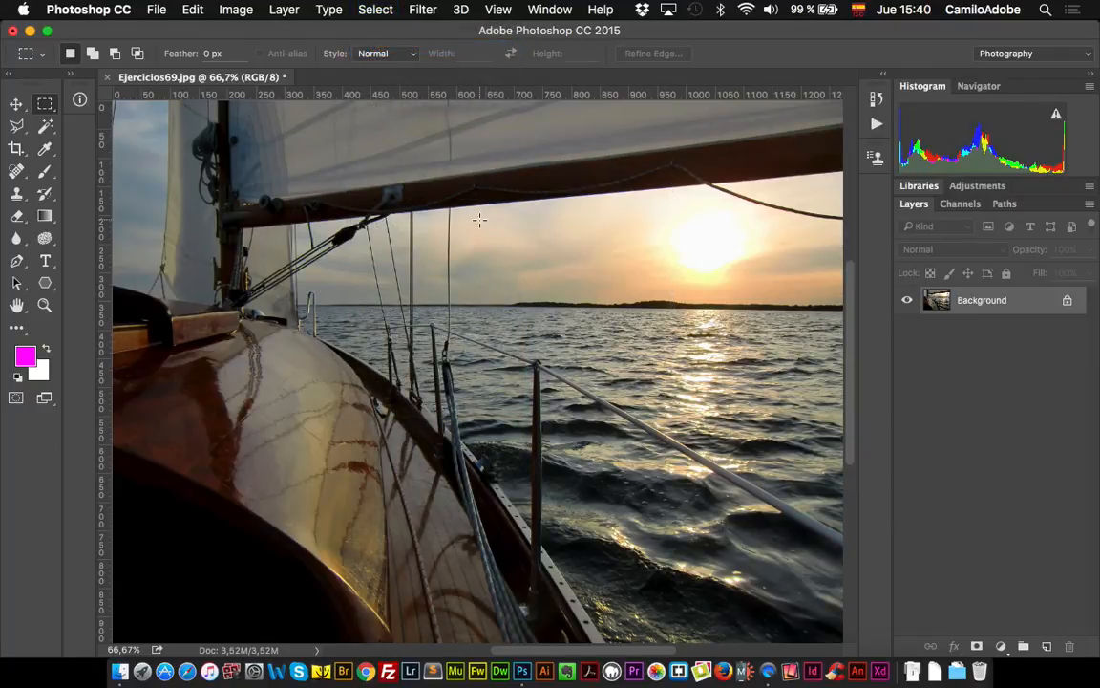
# Draw a tall marquee selection from the boom down the hull using a Fixed Ratio of width 1 to height 4, and deselect it
pyautogui.click(397, 56)
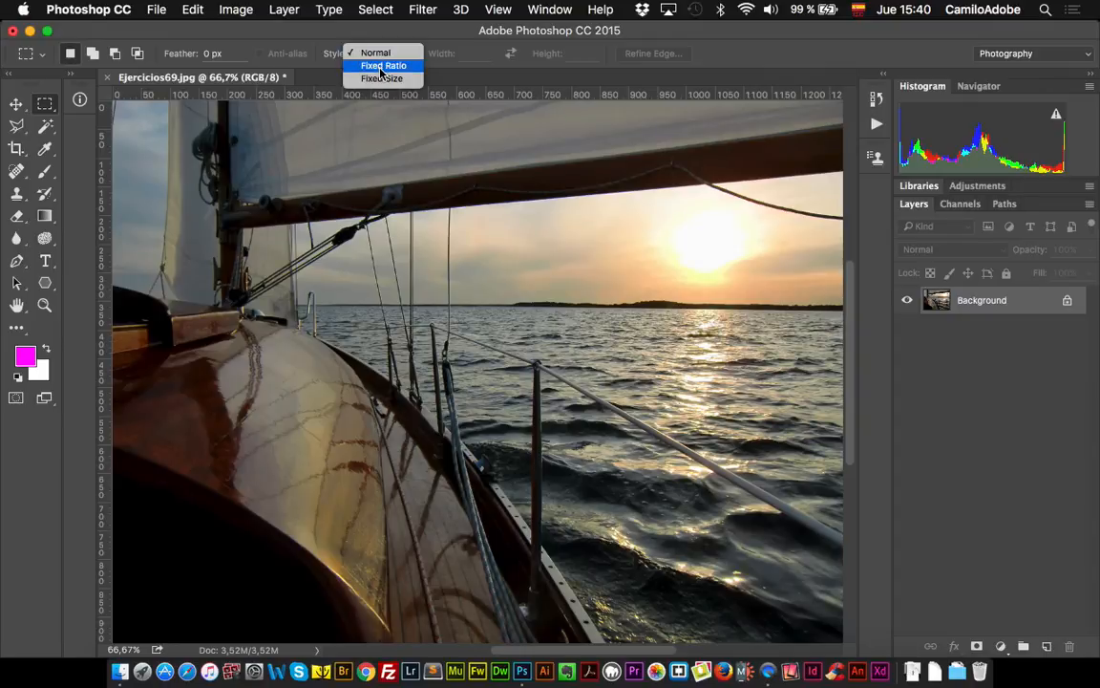
pyautogui.click(382, 66)
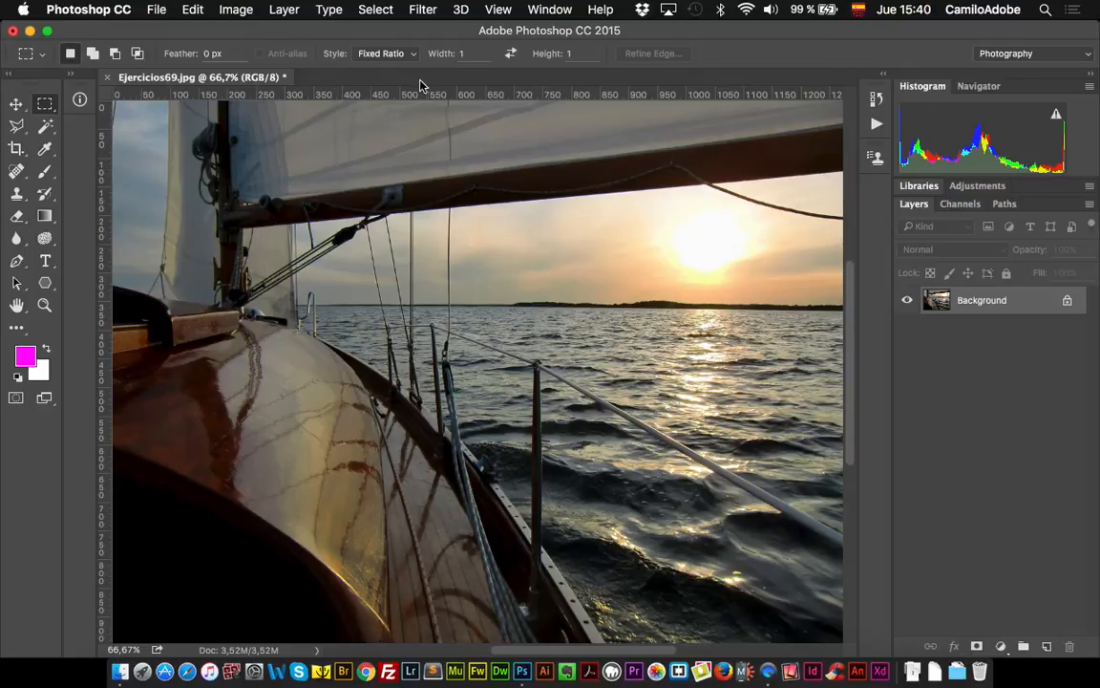
pyautogui.click(585, 55)
pyautogui.moveTo(264, 163); pyautogui.dragTo(645, 564)
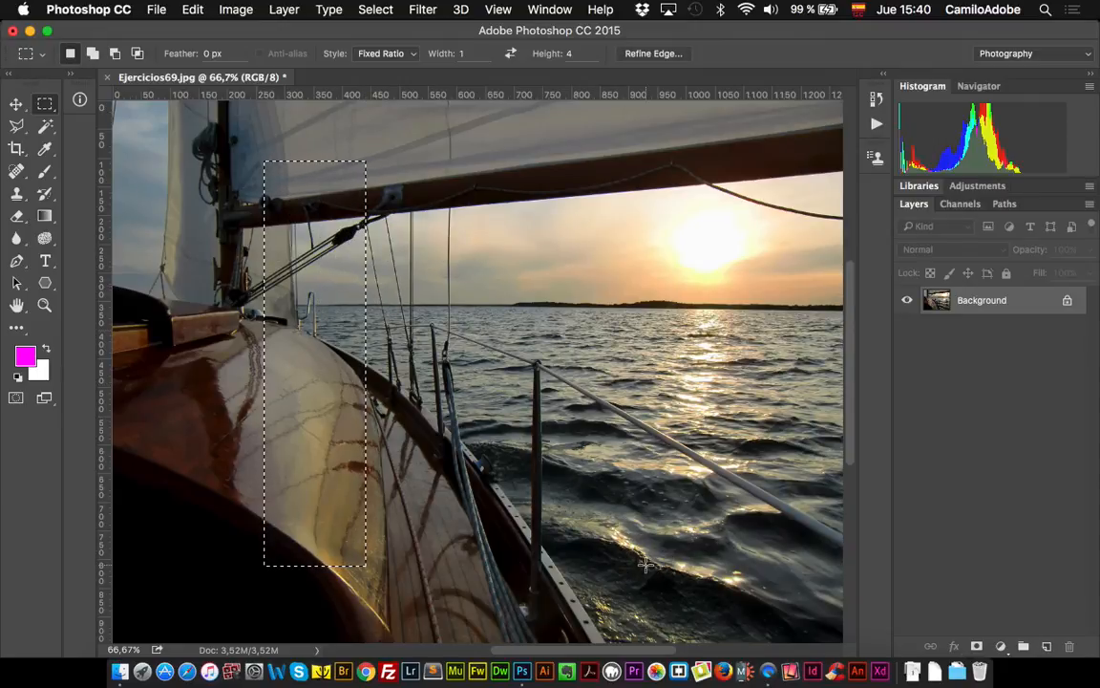
pyautogui.press('super+d')
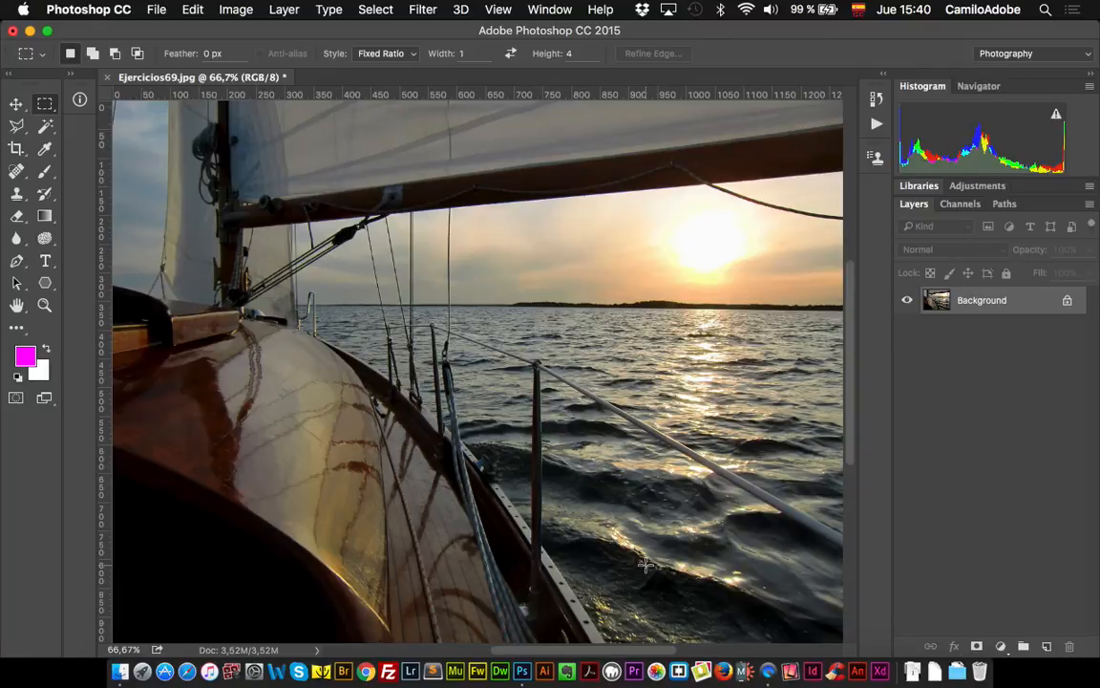
# Place a Fixed Size marquee selection of 400 × 400 px on the photo and shift its outline right over the rigging and horizon
pyautogui.click(407, 58)
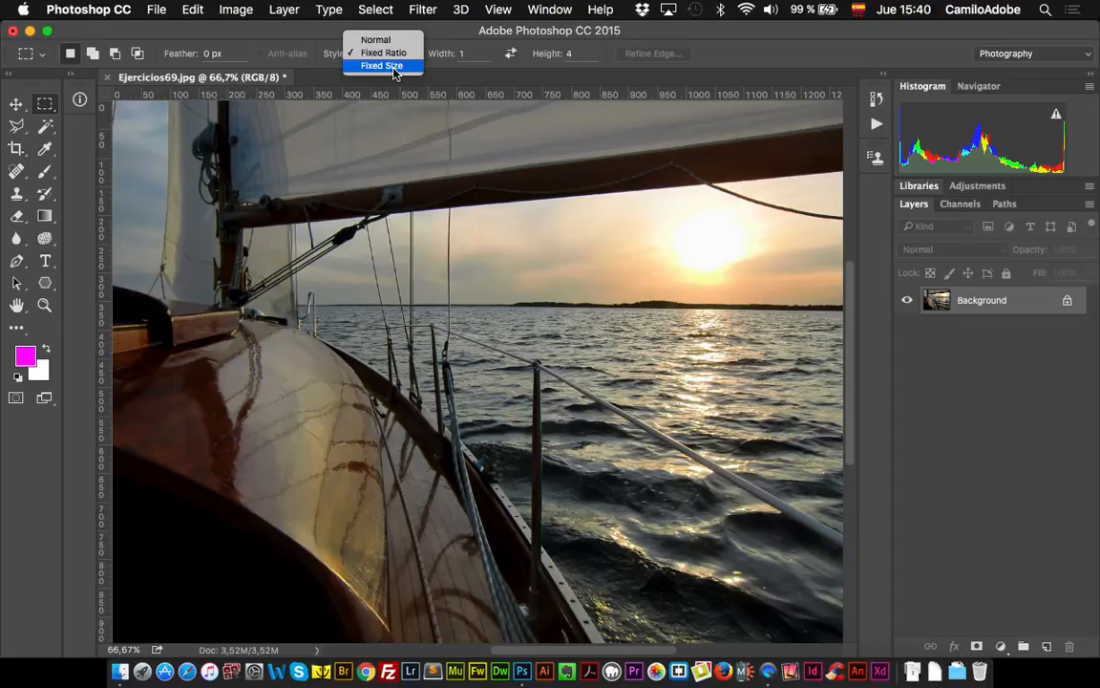
pyautogui.click(393, 67)
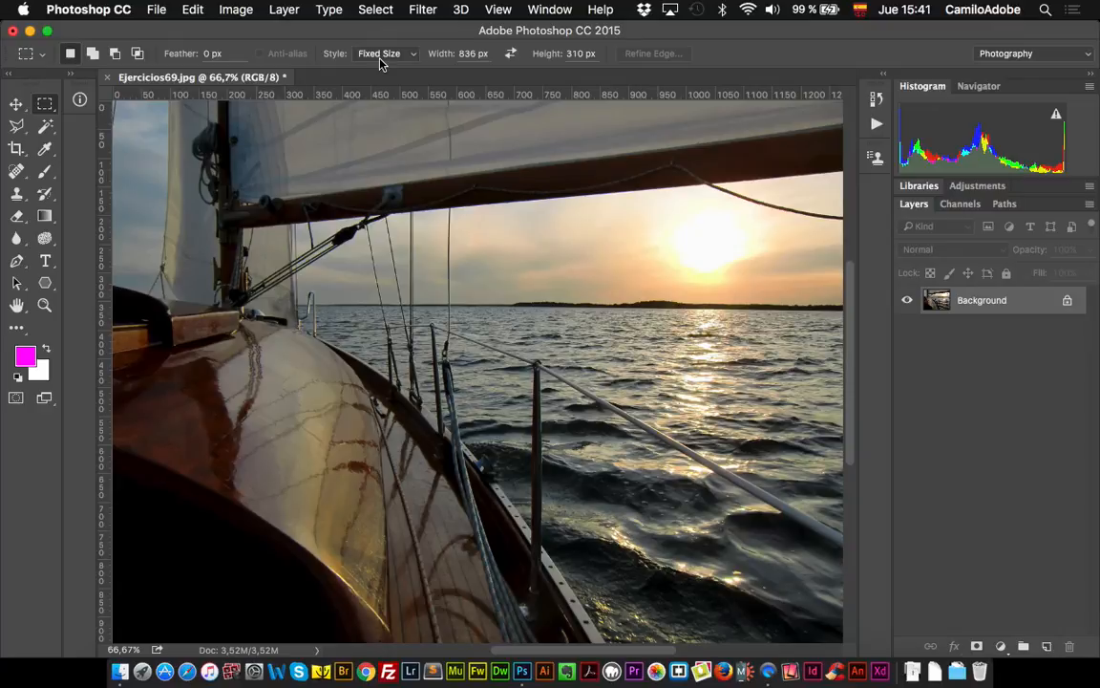
pyautogui.click(475, 55)
pyautogui.write('4')
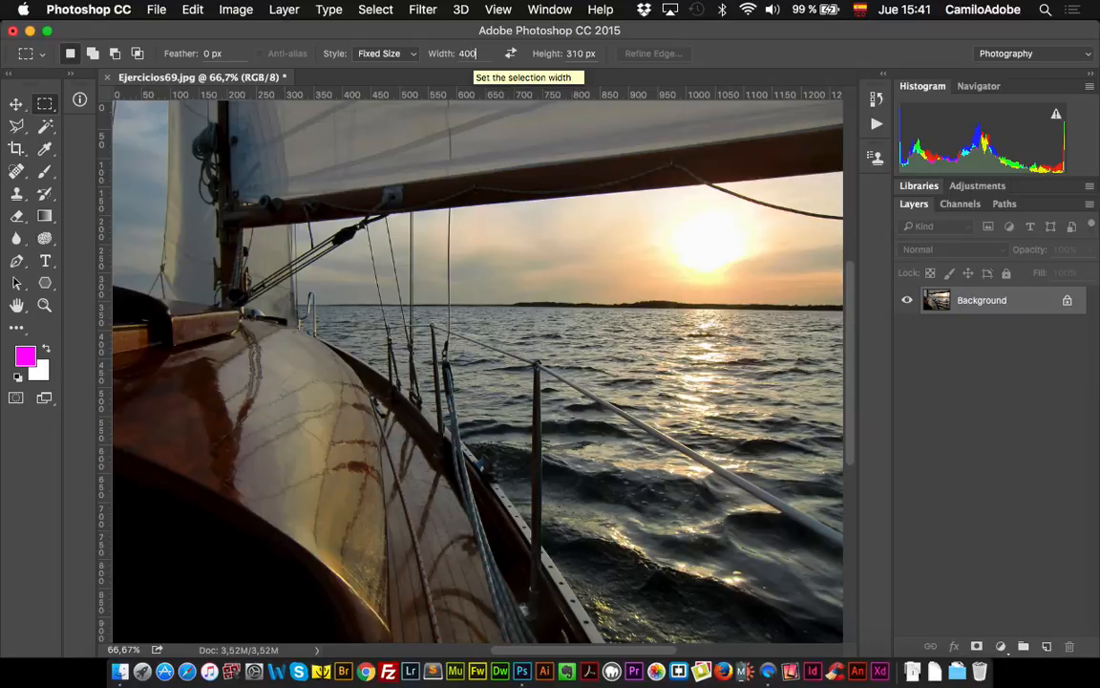
pyautogui.write('00')
pyautogui.press('Tab')
pyautogui.write('40')
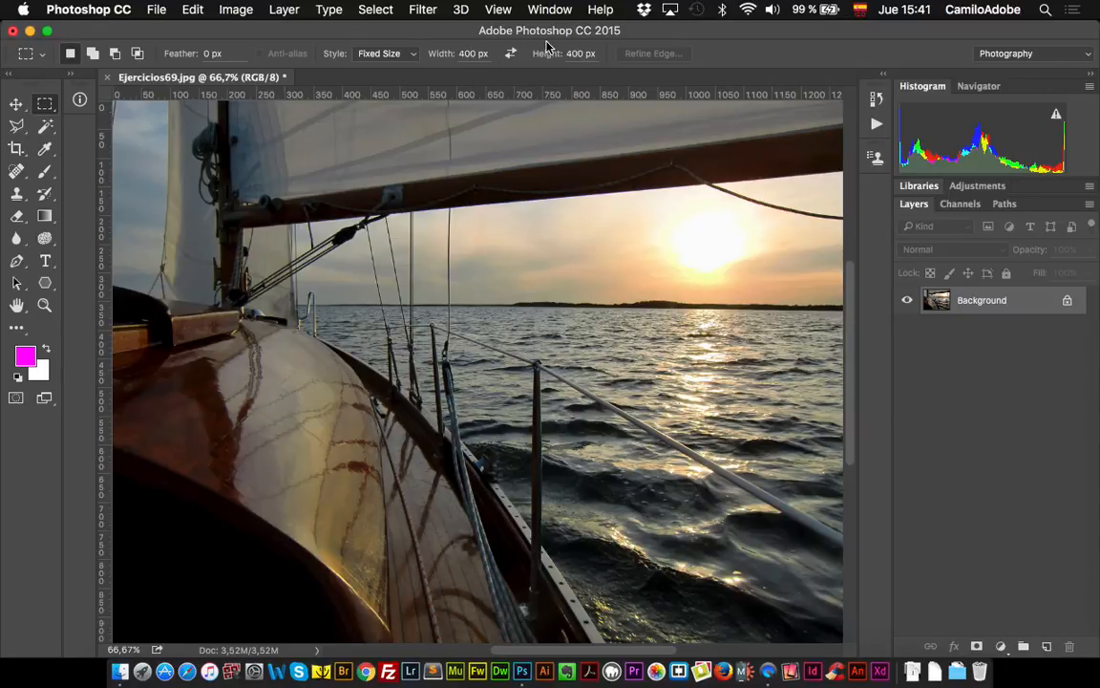
pyautogui.click(284, 187)
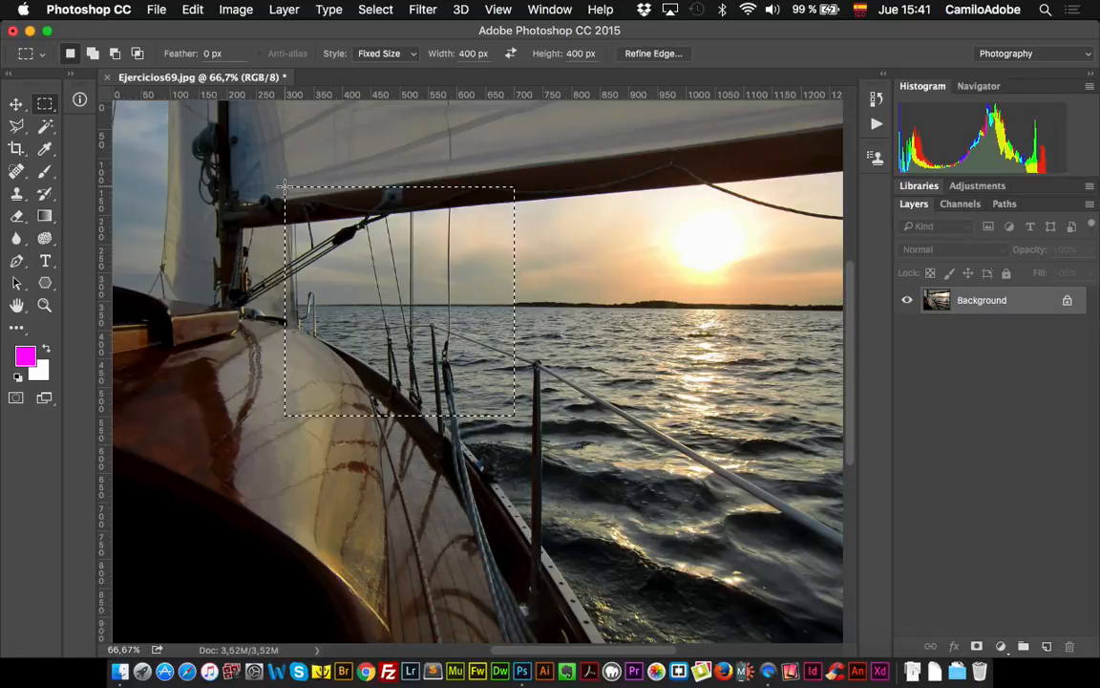
pyautogui.moveTo(371, 231); pyautogui.dragTo(437, 244)
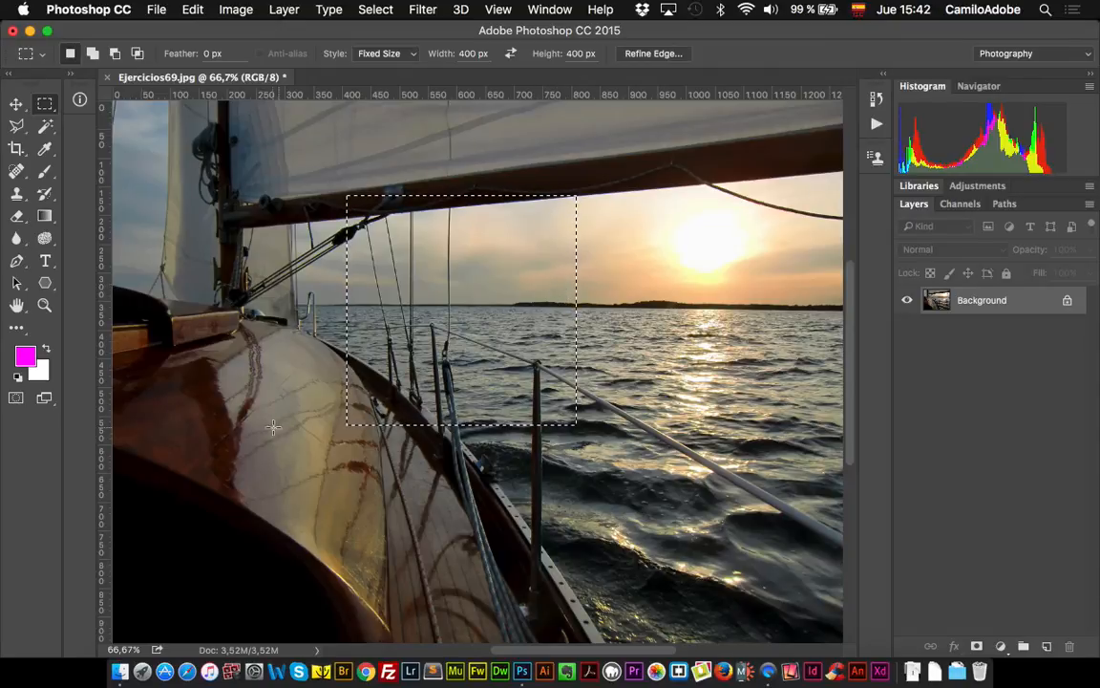
# Preview the 400 × 400 px selection in Quick Mask mode, return to standard mode, and shift the marquee outline slightly up and left
pyautogui.click(16, 399)
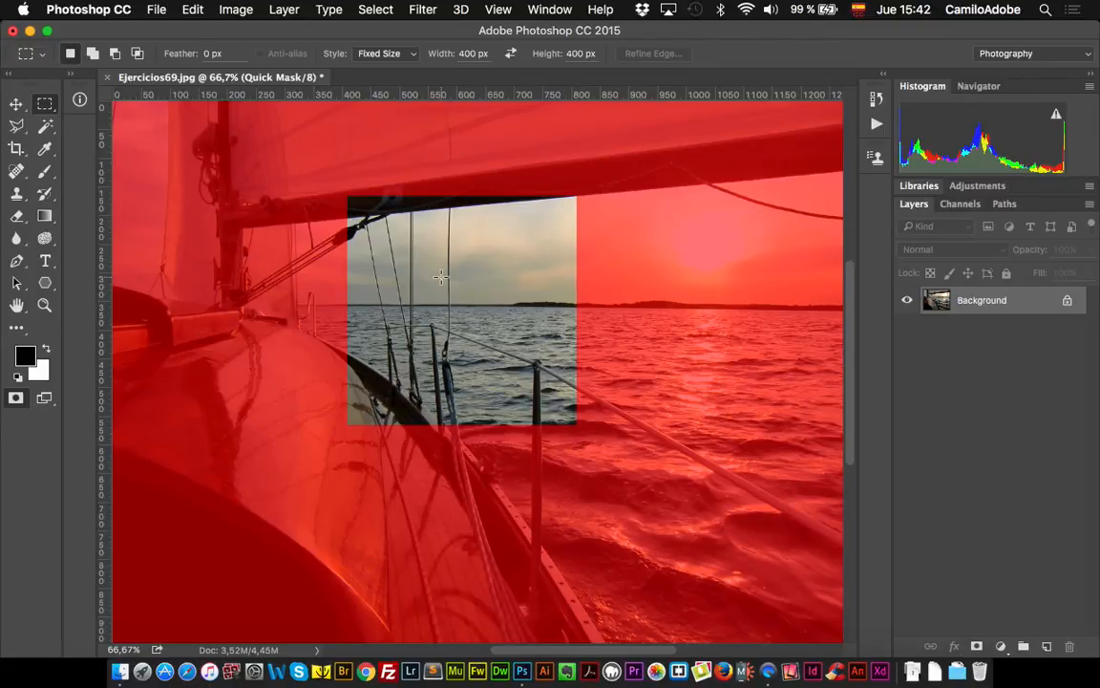
pyautogui.click(15, 397)
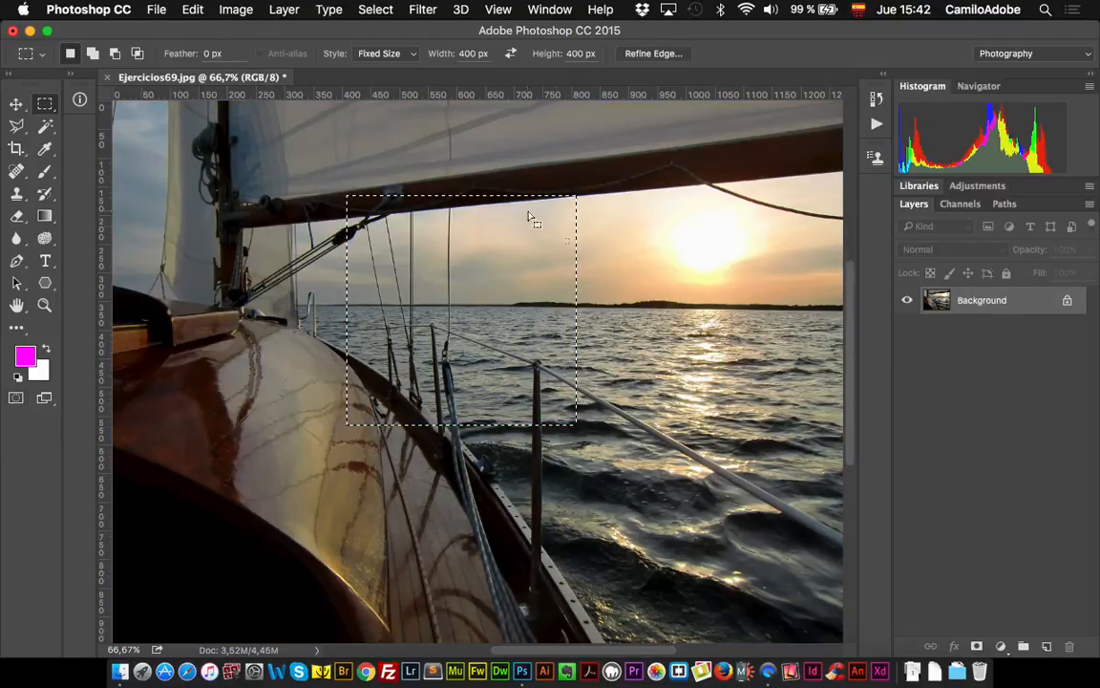
pyautogui.moveTo(463, 293); pyautogui.dragTo(441, 269)
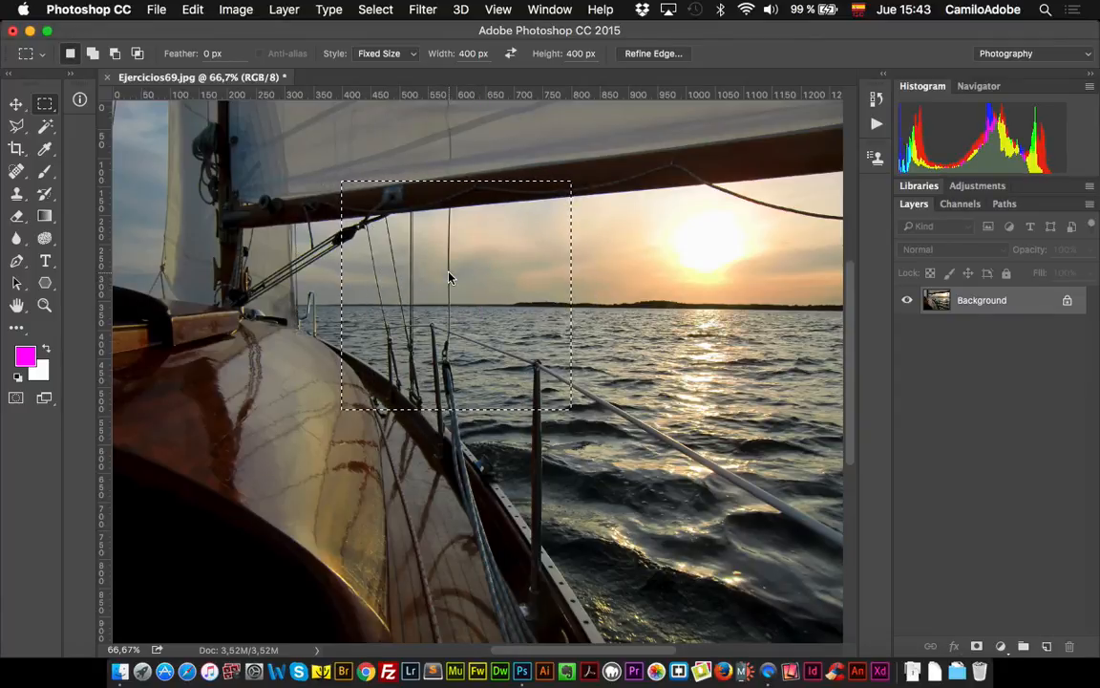
# Try a Black & White adjustment on the selected area with Tint at hue 115° and saturation 29%, and cancel it
pyautogui.click(254, 13)
pyautogui.moveTo(258, 60)
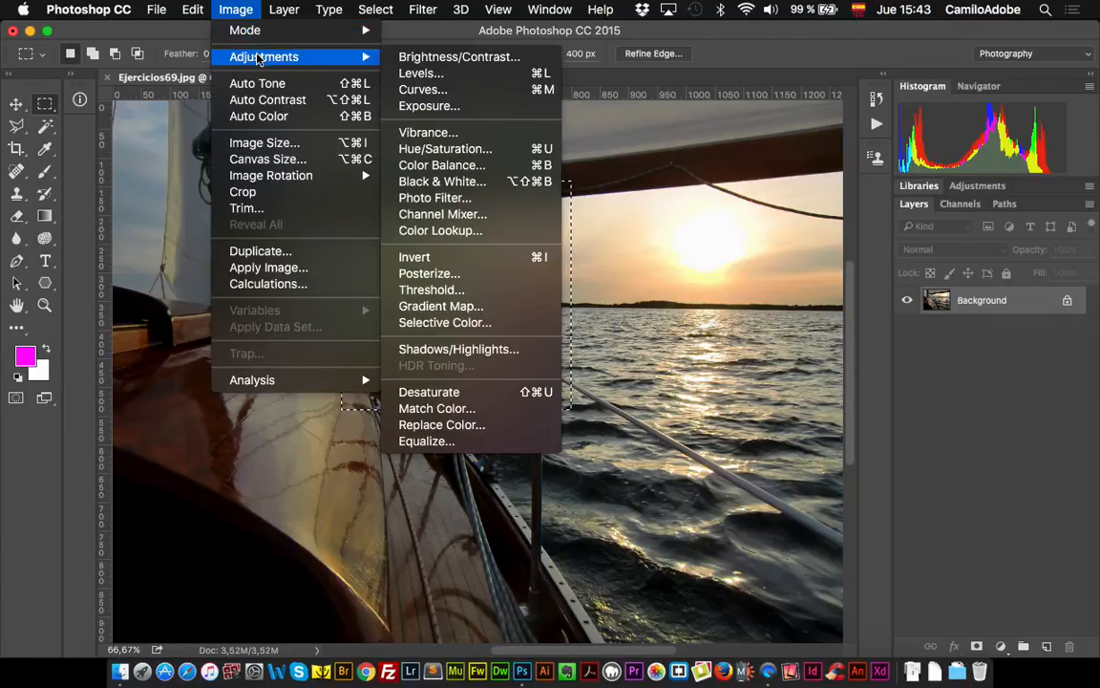
pyautogui.click(504, 178)
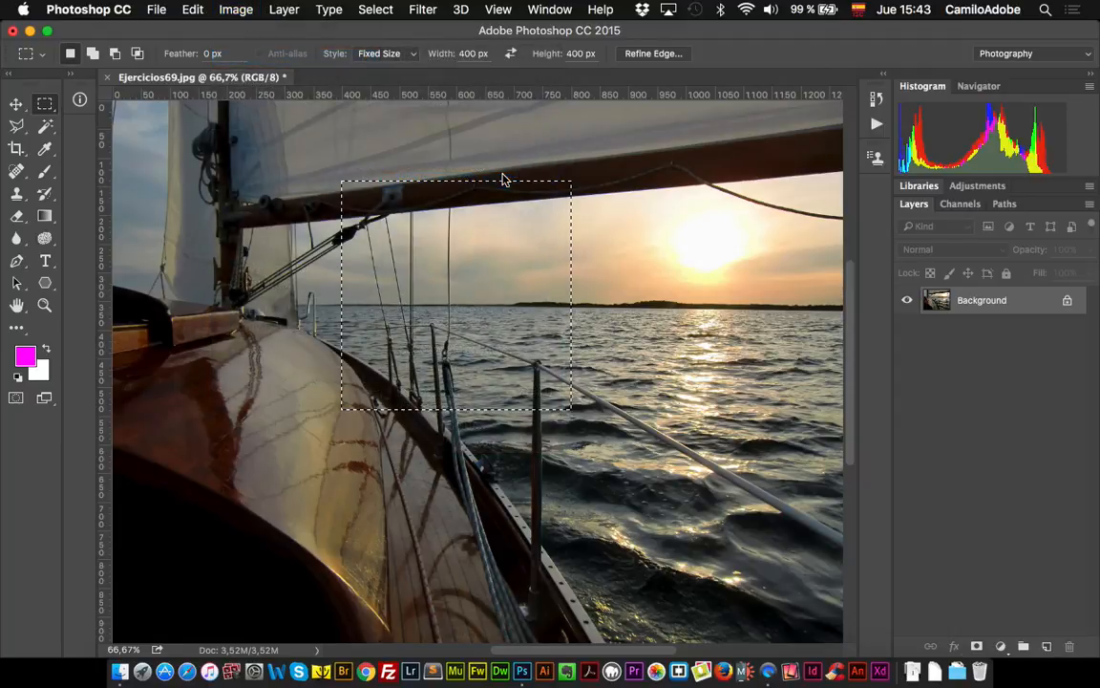
pyautogui.moveTo(567, 121); pyautogui.dragTo(917, 49)
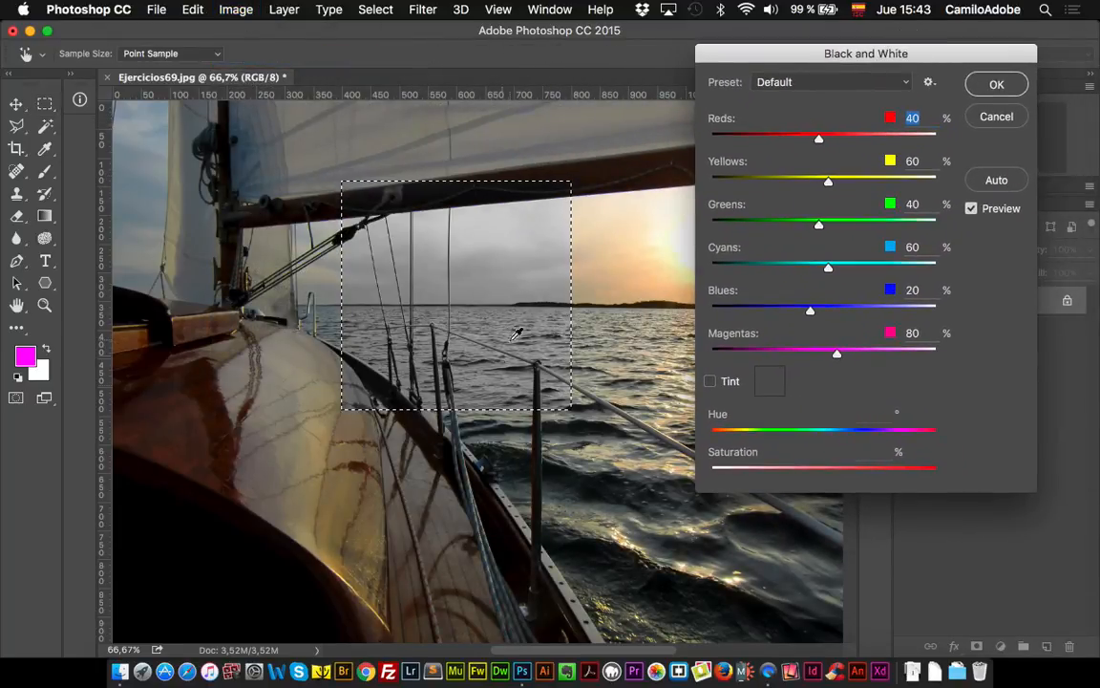
pyautogui.click(710, 383)
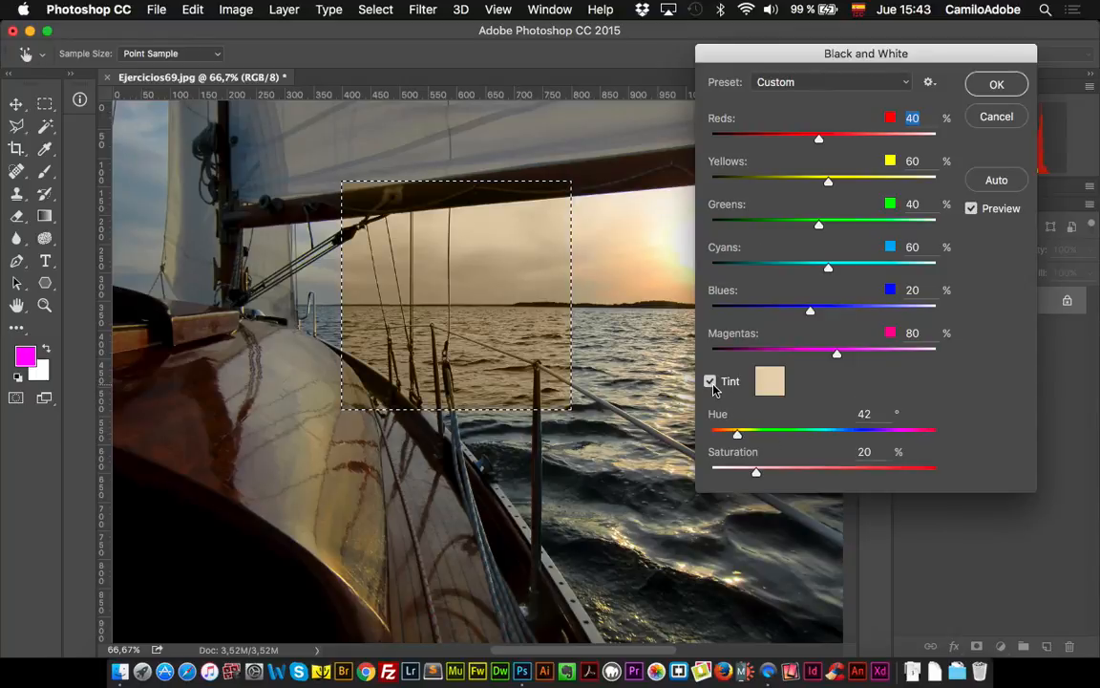
pyautogui.moveTo(737, 435); pyautogui.dragTo(782, 434)
pyautogui.click(795, 472)
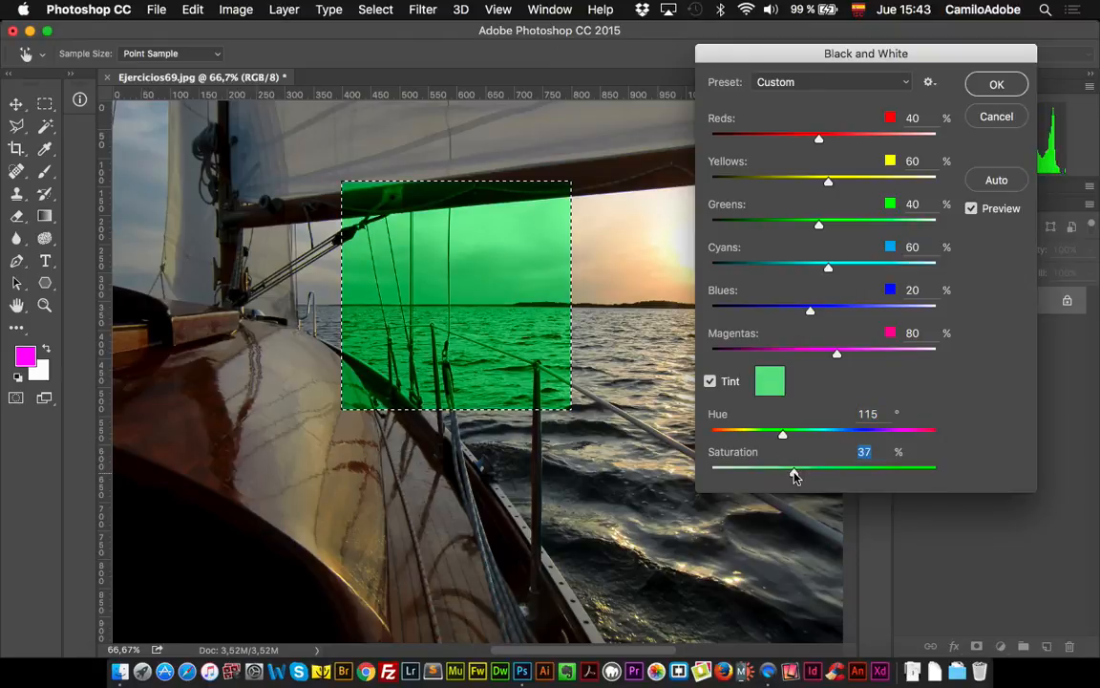
pyautogui.moveTo(791, 474); pyautogui.dragTo(775, 475)
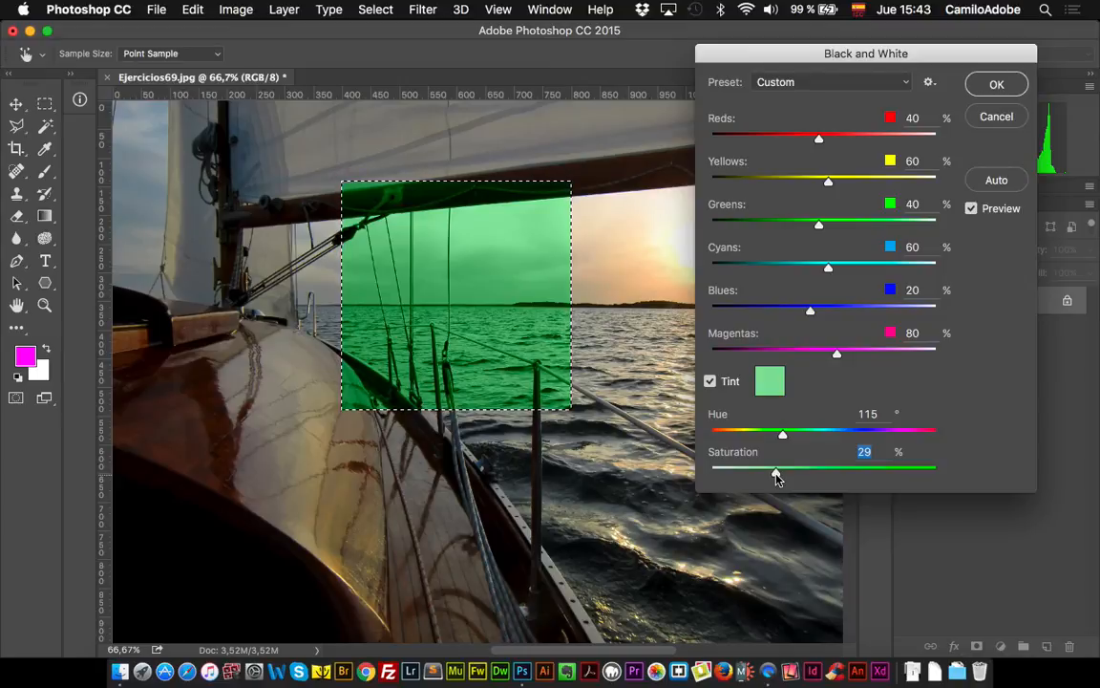
pyautogui.click(984, 119)
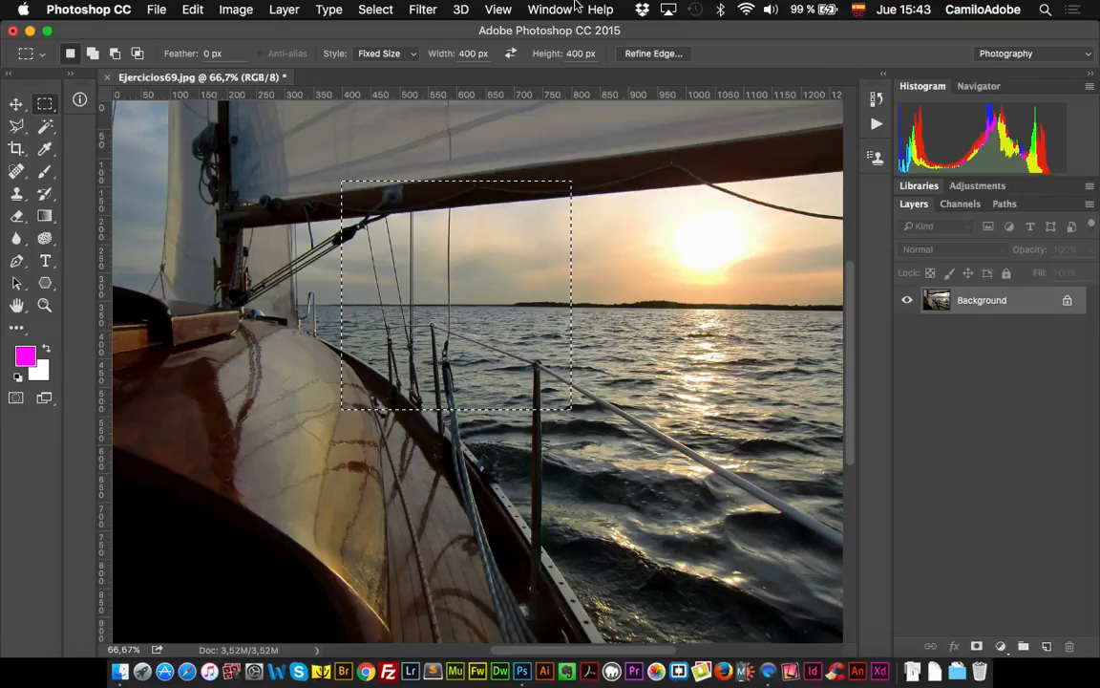
pyautogui.click(374, 12)
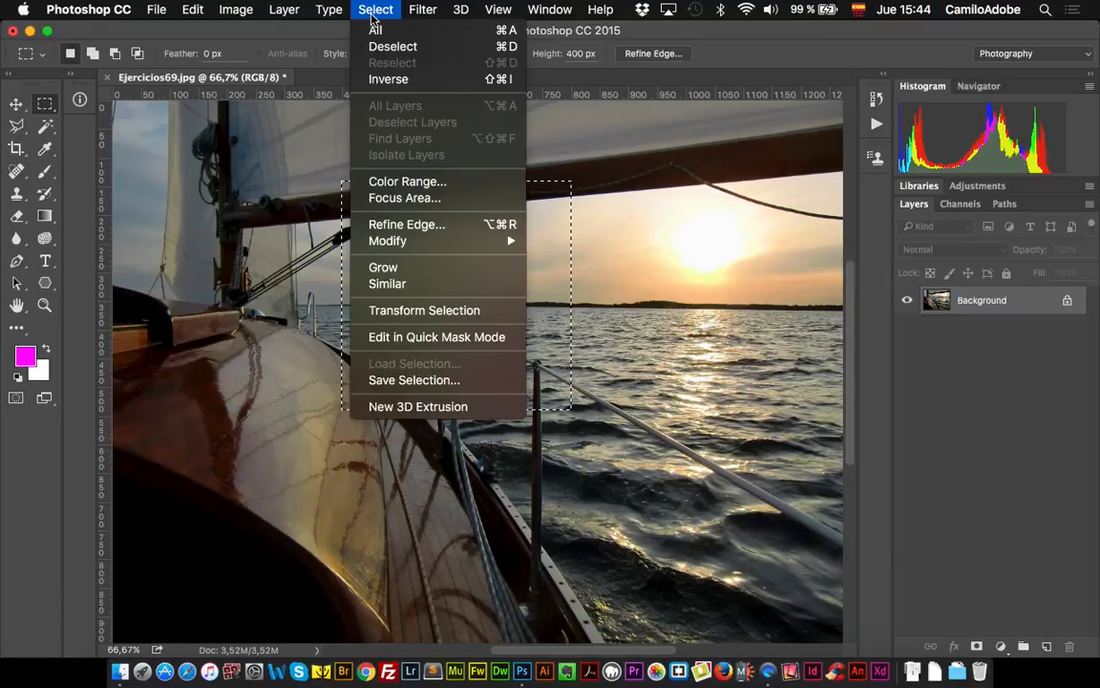
pyautogui.click(548, 187)
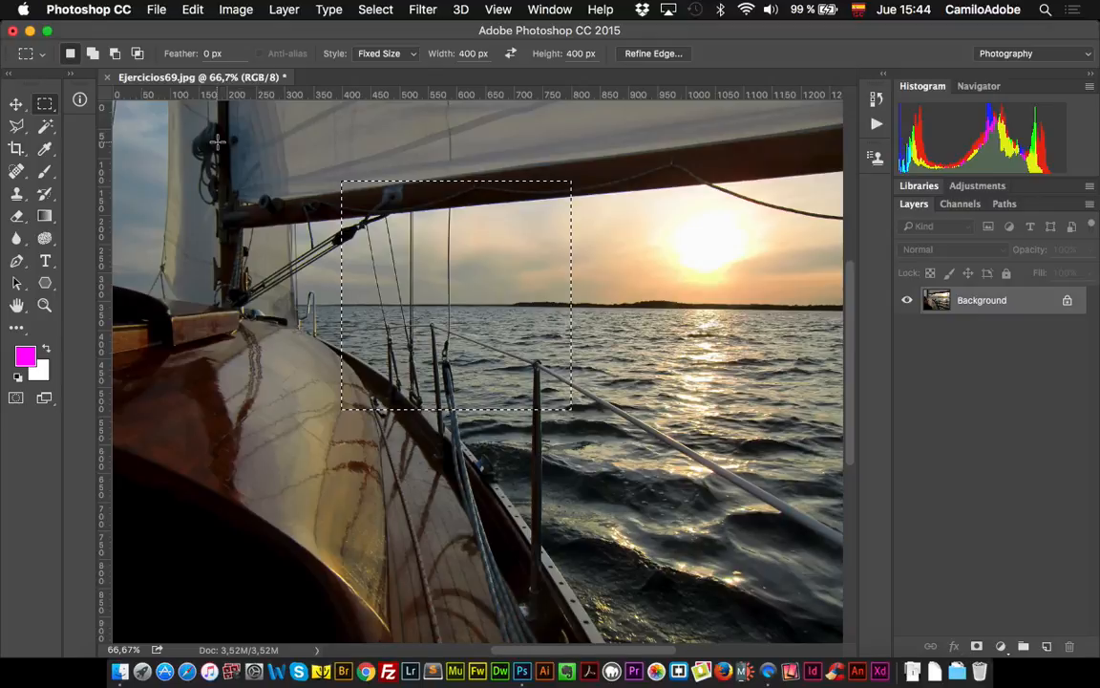
# Place the 400 × 400 px Fixed Size marquee at several spots on the photo, ending over the rigging and horizon
pyautogui.moveTo(218, 141); pyautogui.dragTo(332, 209)
pyautogui.click(617, 148)
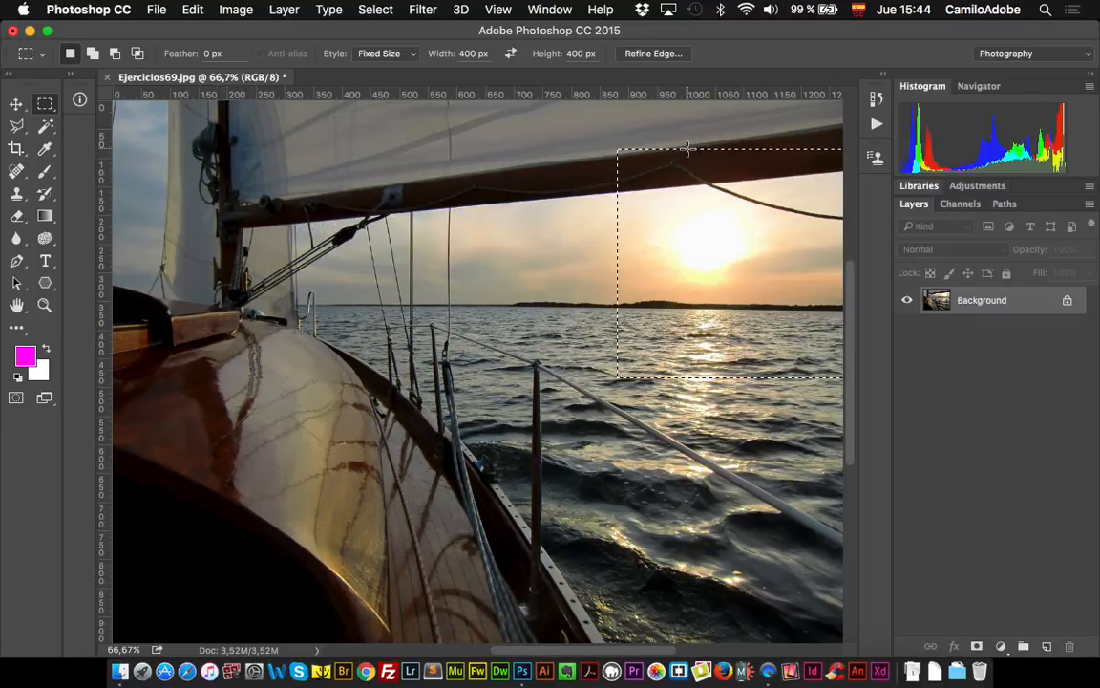
pyautogui.click(362, 220)
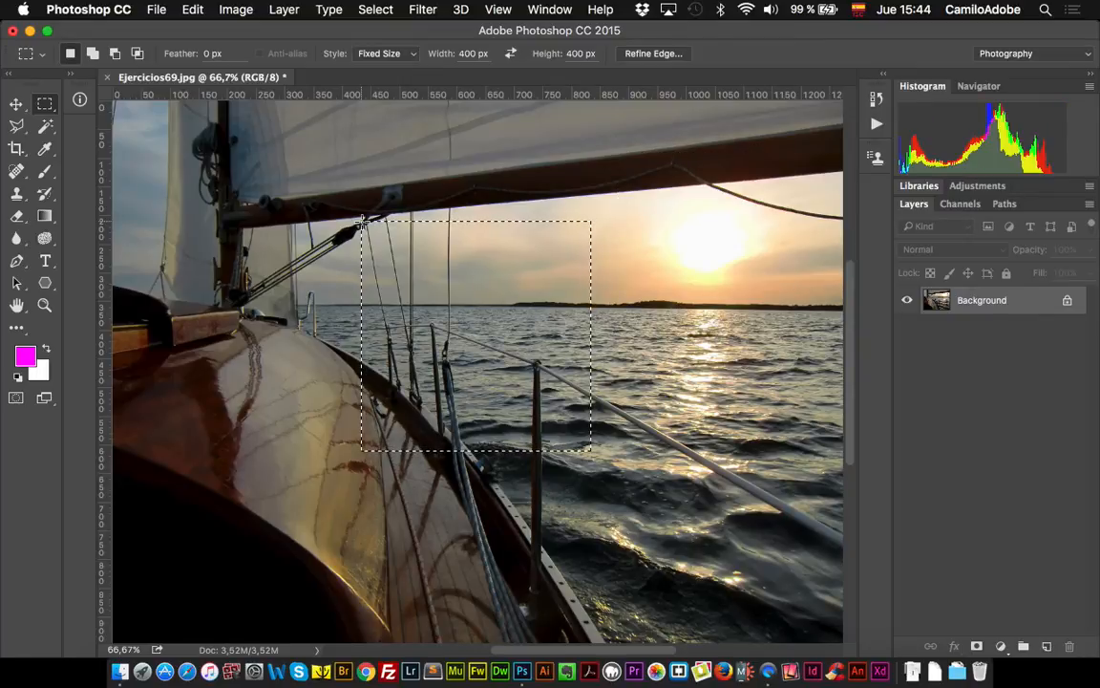
# Set the marquee style to Normal and draw several free-size rectangular selections, ending with a wide one from the boom and rigging across the horizon
pyautogui.click(412, 55)
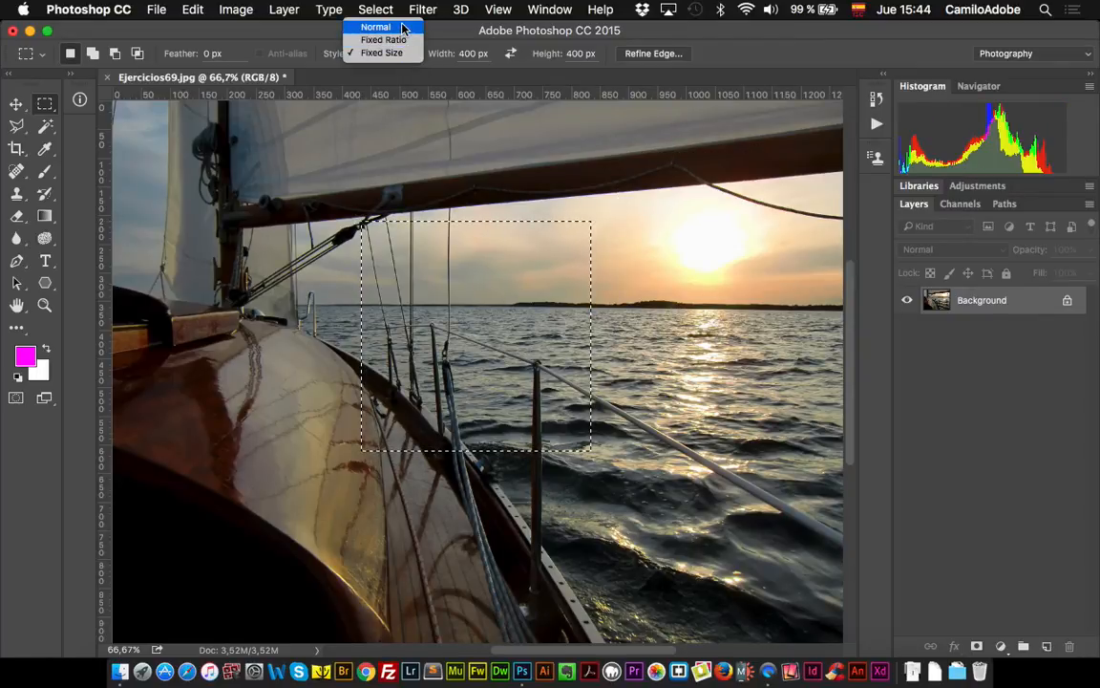
pyautogui.click(403, 27)
pyautogui.moveTo(197, 125); pyautogui.dragTo(427, 303)
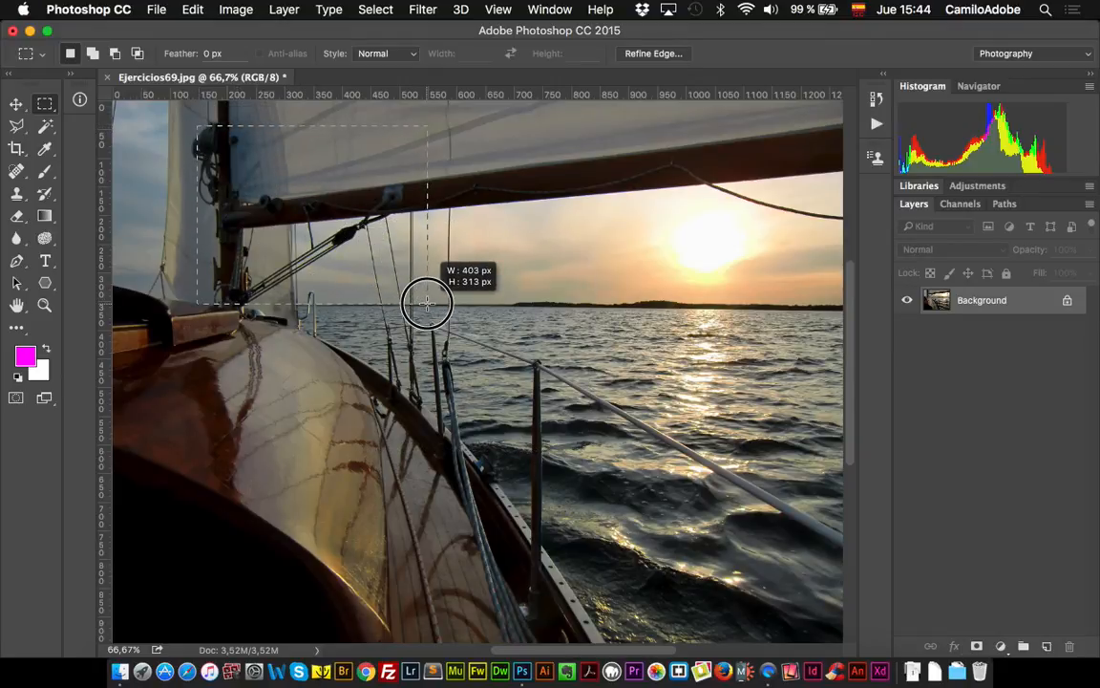
pyautogui.moveTo(546, 125); pyautogui.dragTo(735, 331)
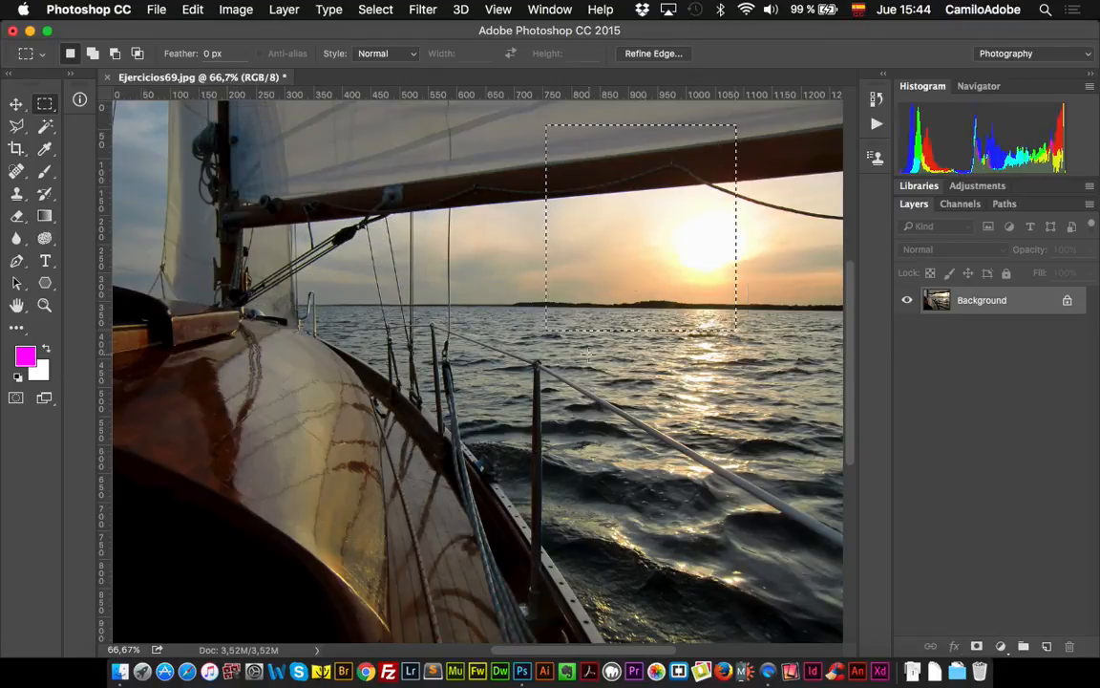
pyautogui.moveTo(170, 307); pyautogui.dragTo(484, 448)
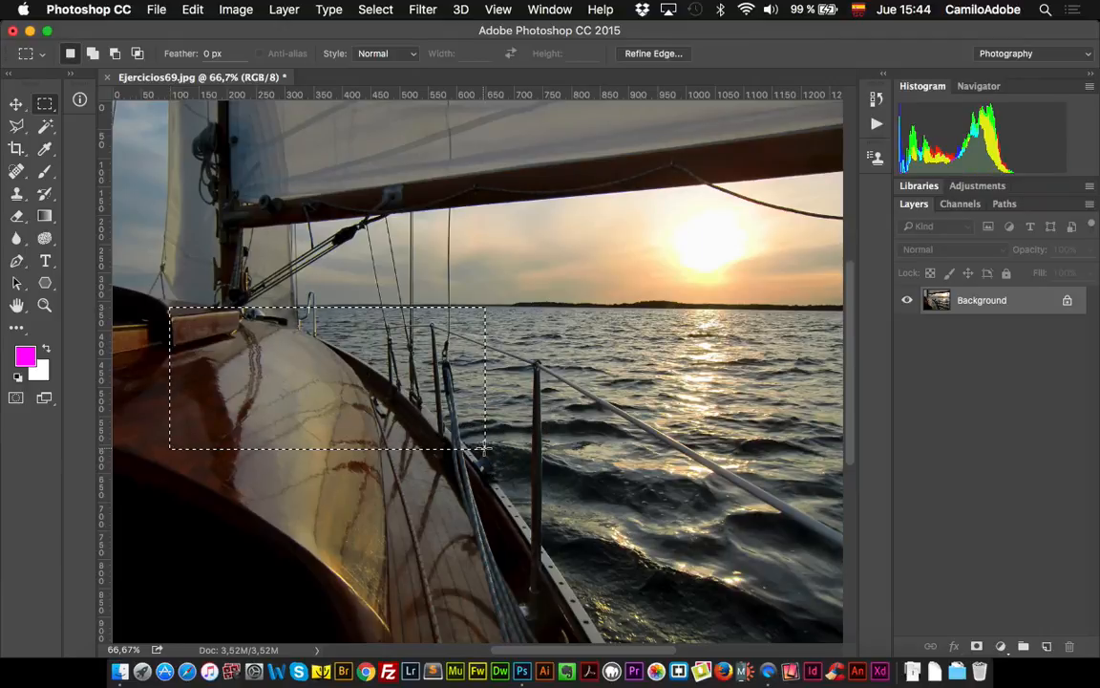
pyautogui.moveTo(329, 189); pyautogui.dragTo(664, 377)
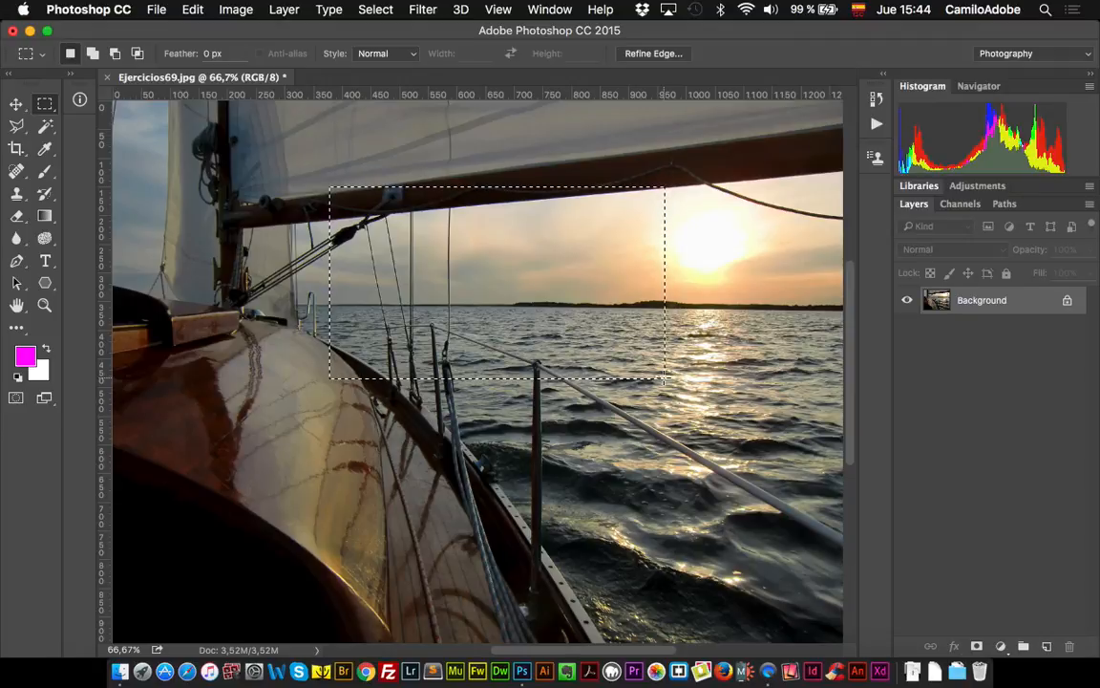
# Add rectangles to the selection at its upper-left corner, lower-right corner and bottom edge, and subtract a rectangular notch from its top edge over the sky
pyautogui.click(91, 55)
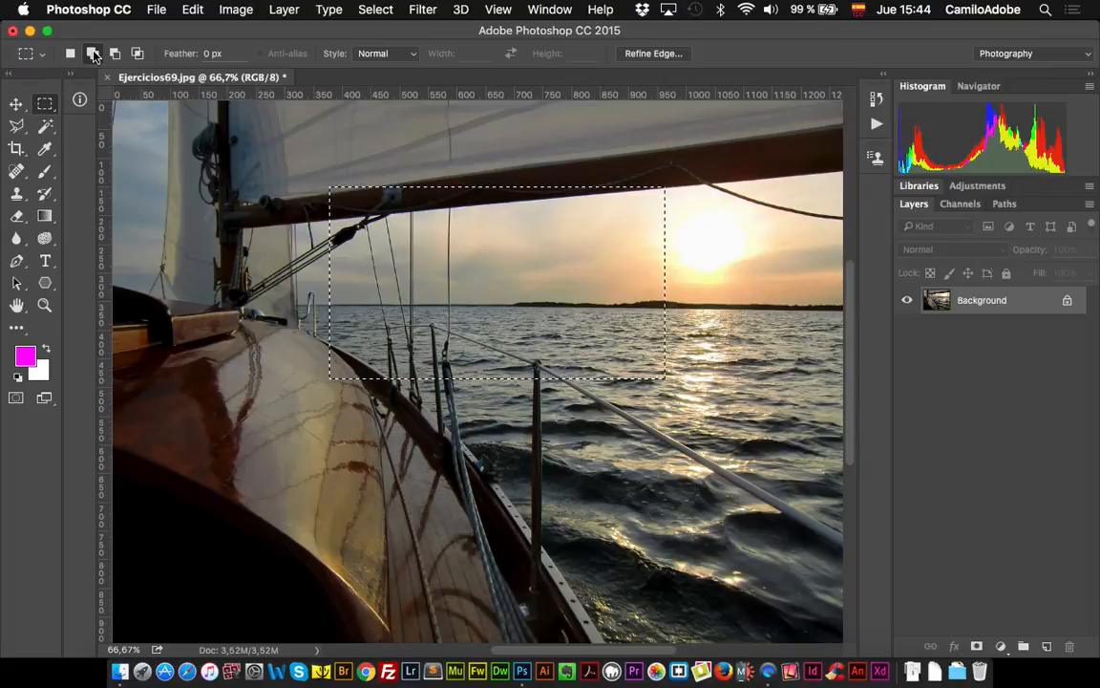
pyautogui.moveTo(272, 134); pyautogui.dragTo(427, 258)
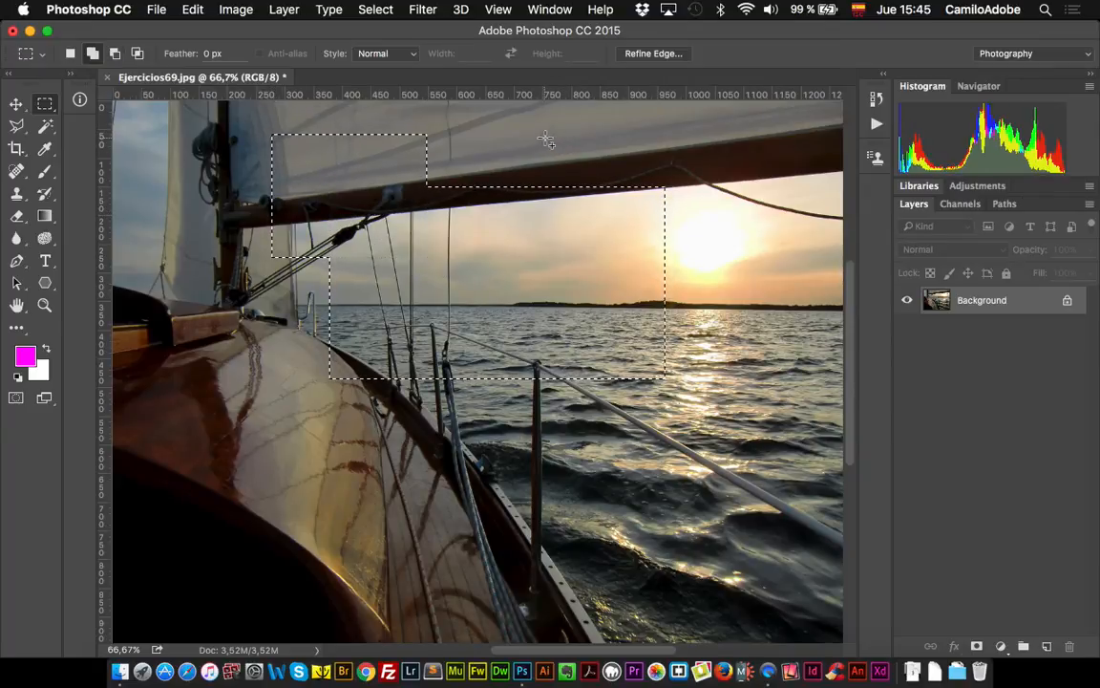
pyautogui.moveTo(634, 294); pyautogui.dragTo(766, 435)
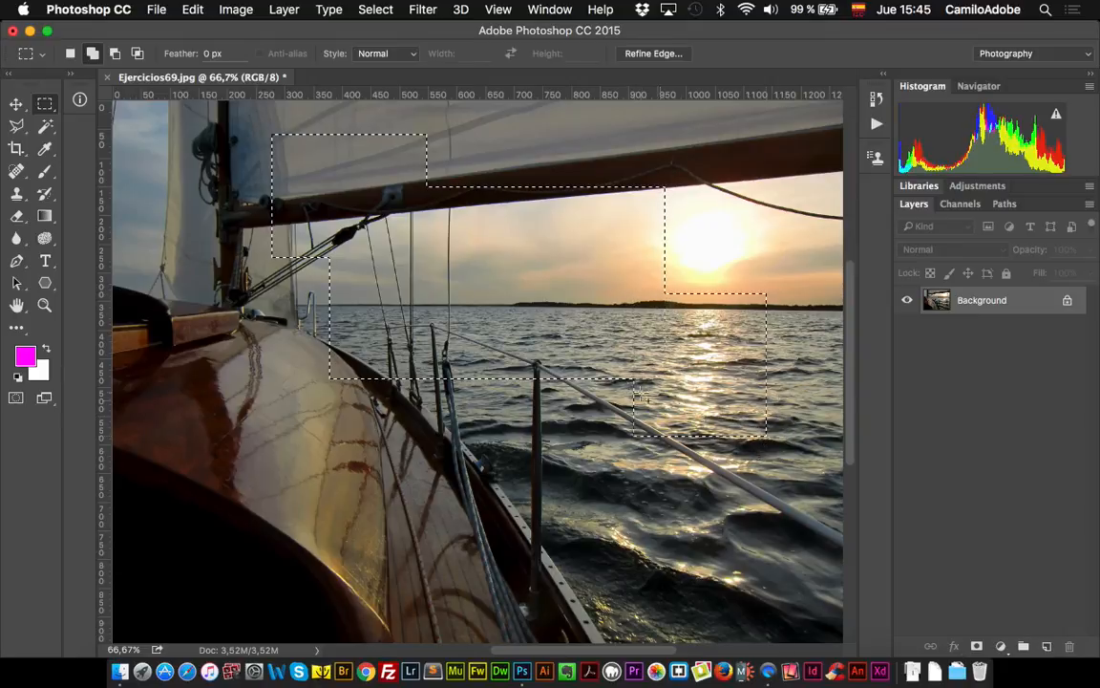
pyautogui.moveTo(458, 307); pyautogui.dragTo(547, 500)
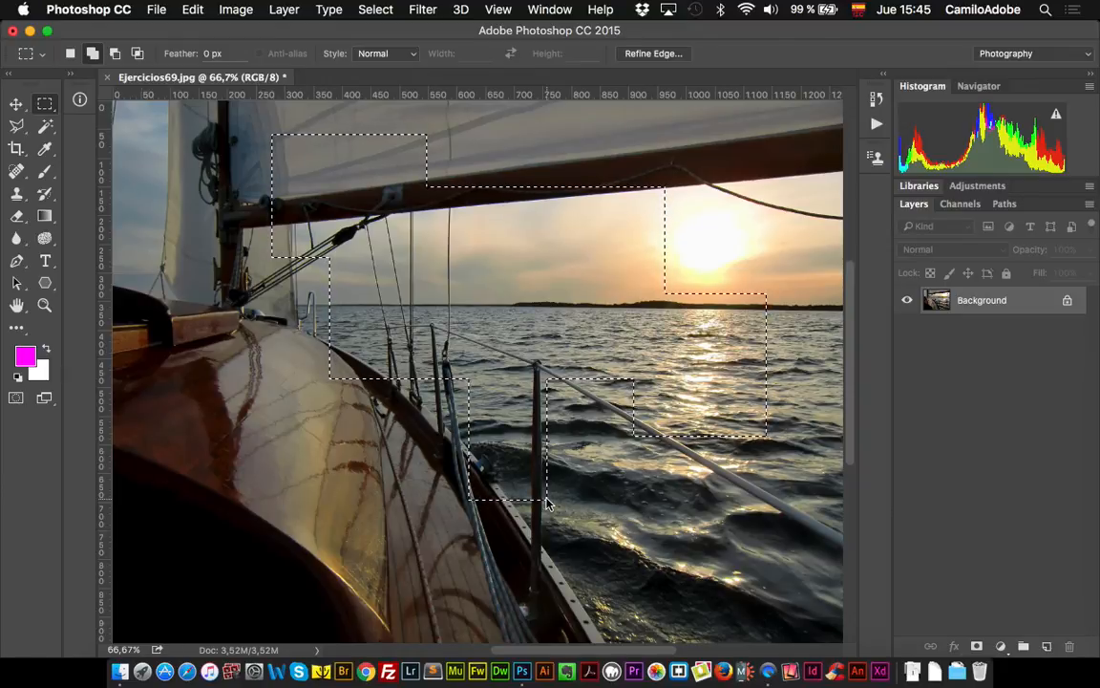
pyautogui.click(114, 53)
pyautogui.moveTo(499, 136); pyautogui.dragTo(596, 285)
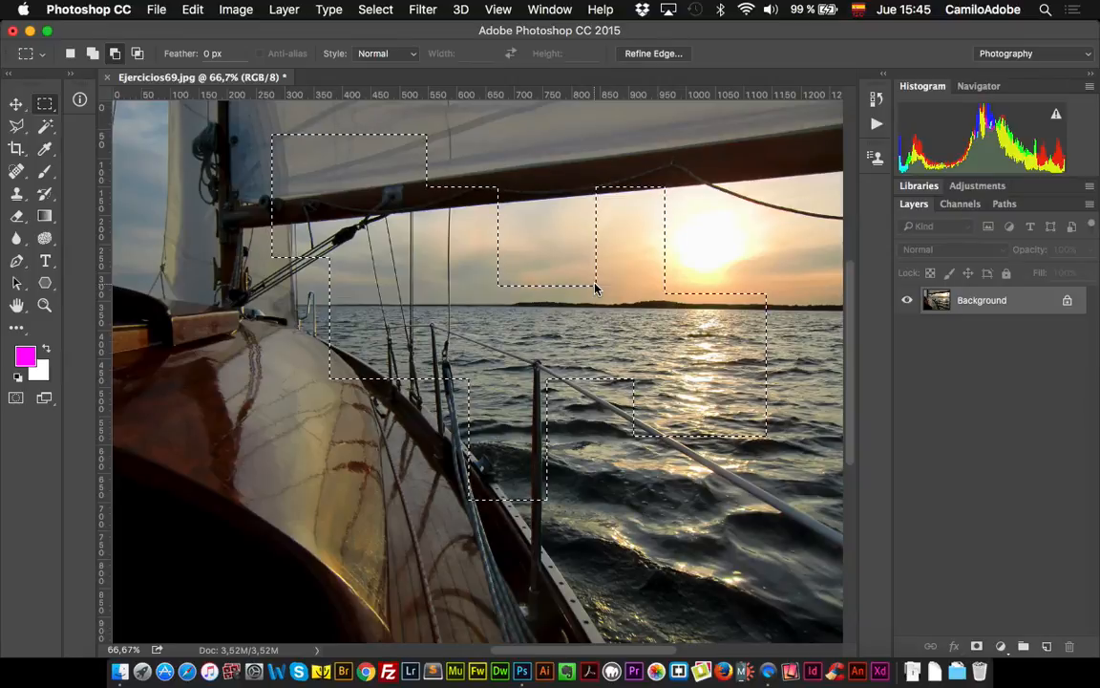
# Switch to the Elliptical Marquee tool, try subtracting an ellipse from the selection's upper-left corner, and undo the subtraction
pyautogui.click(46, 104)
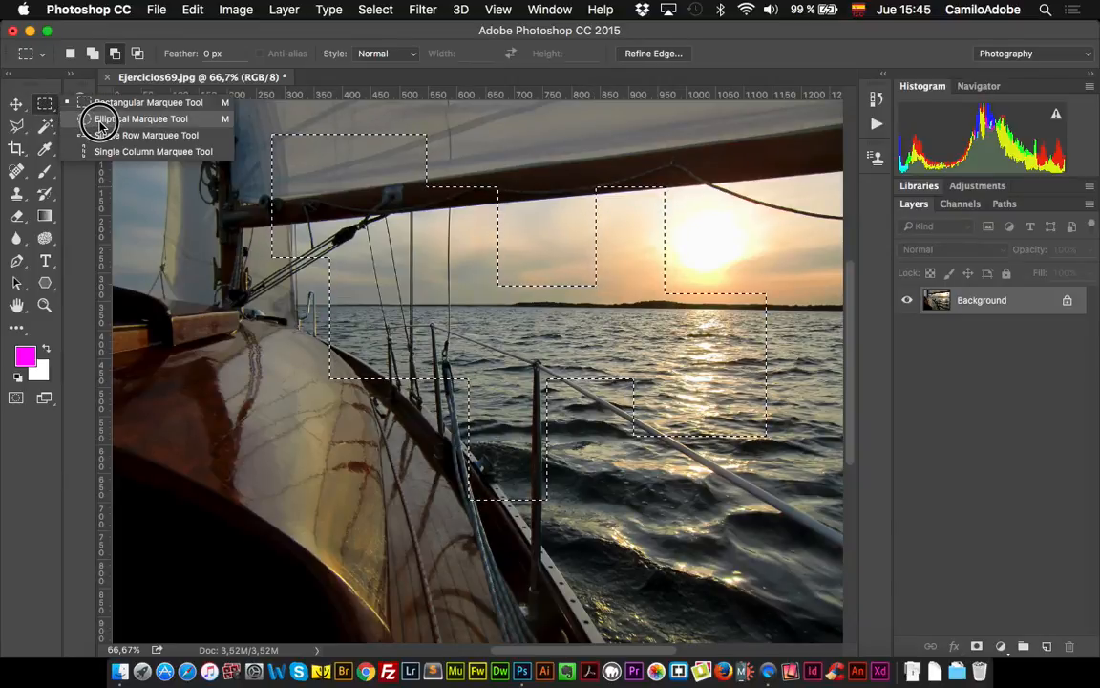
pyautogui.click(99, 118)
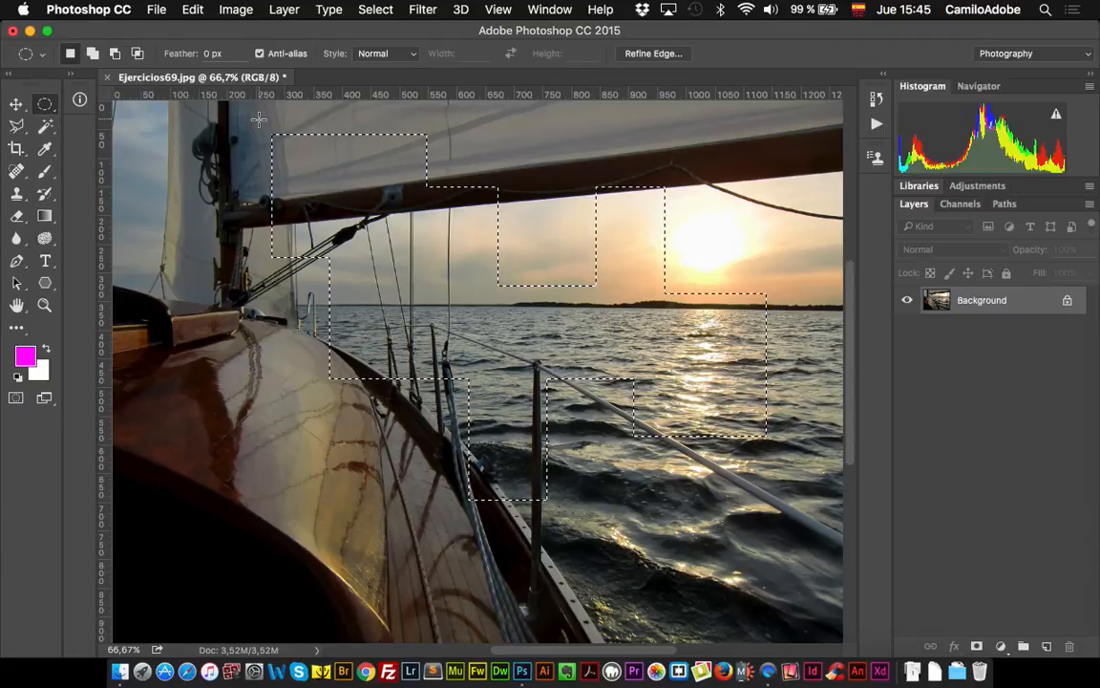
pyautogui.click(115, 55)
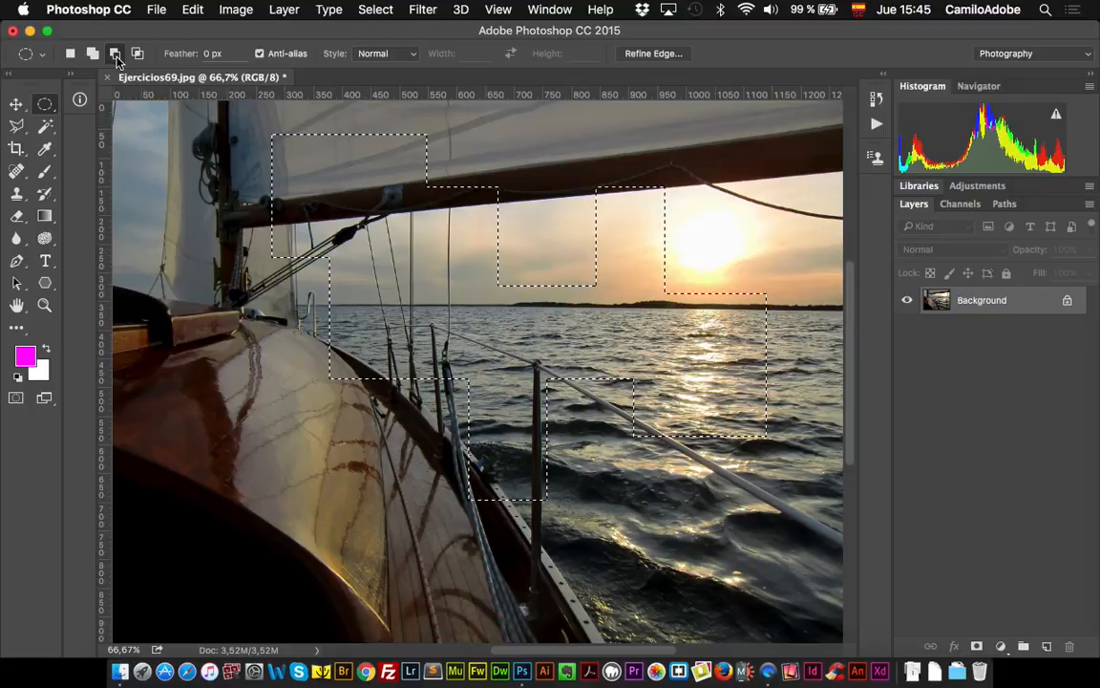
pyautogui.moveTo(246, 118); pyautogui.dragTo(369, 245)
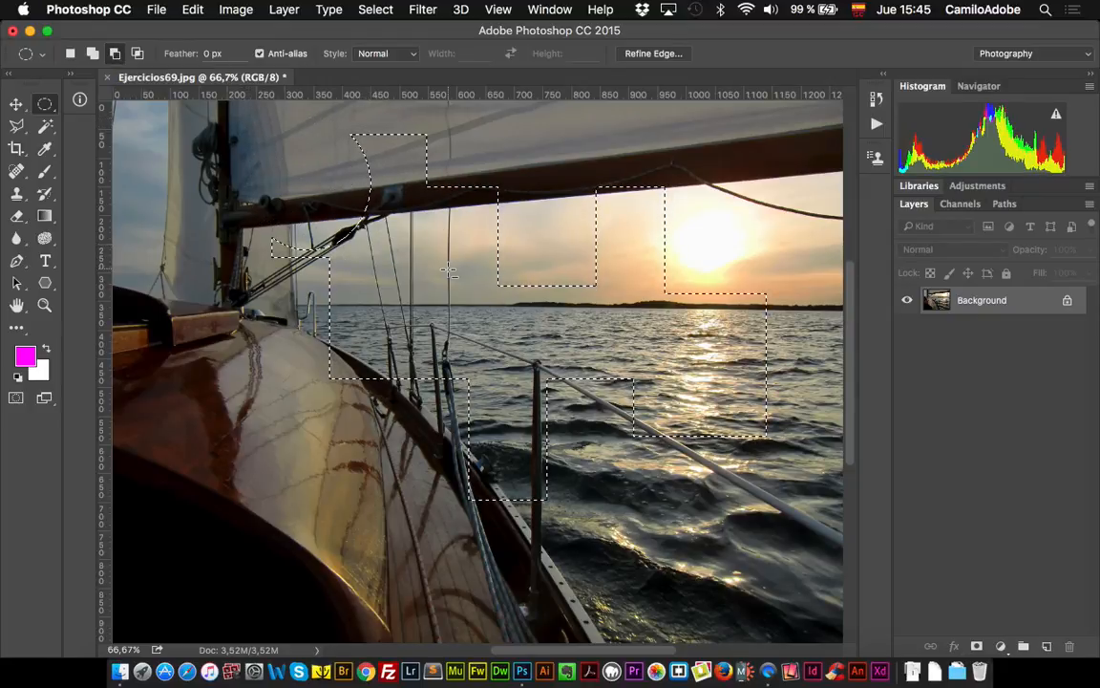
pyautogui.press('super+z')
# Try adding ellipses to the selection around the mast and its upper-left part, including one about 134 × 150 px, and undo each one
pyautogui.click(92, 54)
pyautogui.moveTo(222, 106); pyautogui.dragTo(349, 215)
pyautogui.press('super+z')
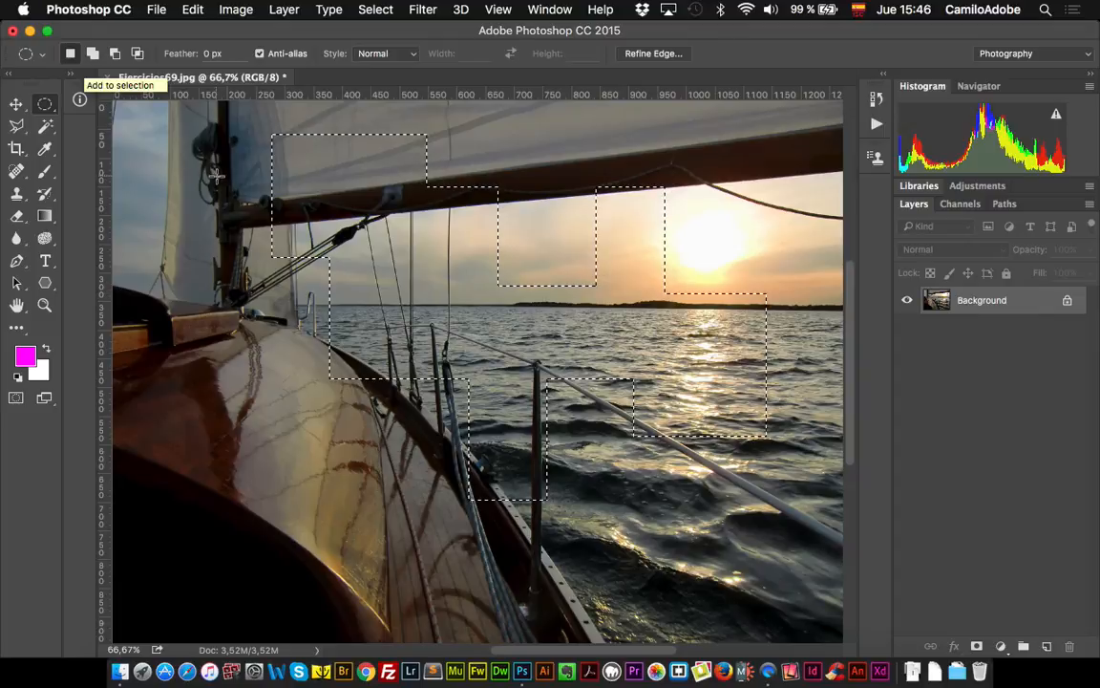
pyautogui.moveTo(171, 162); pyautogui.dragTo(250, 249)
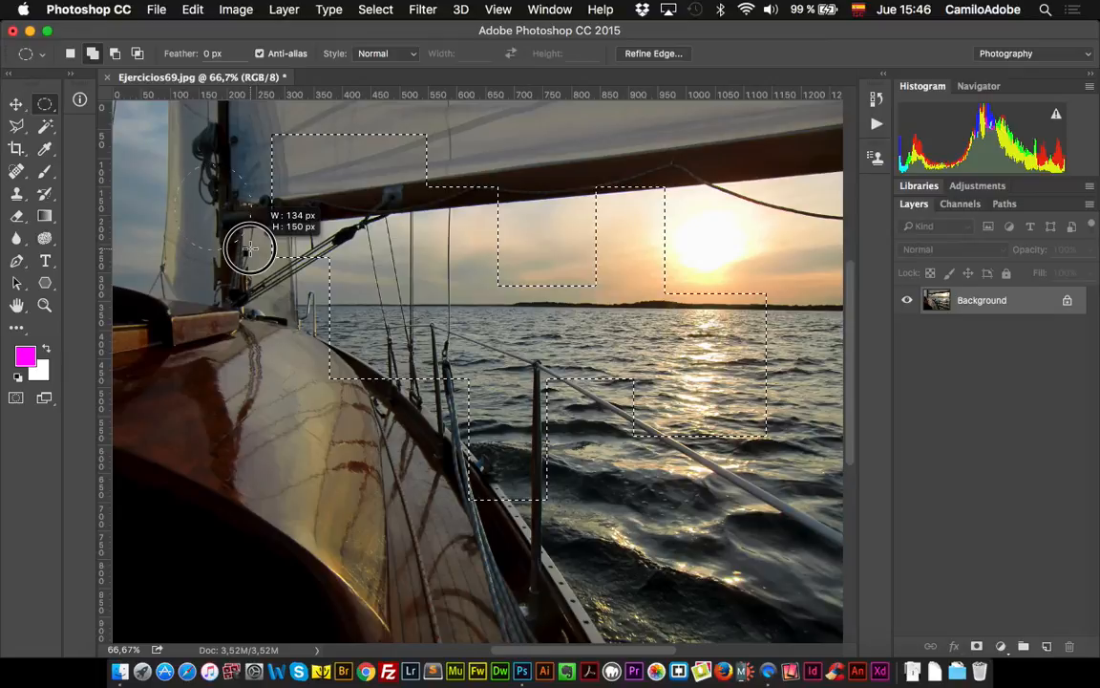
pyautogui.moveTo(250, 248); pyautogui.dragTo(250, 249)
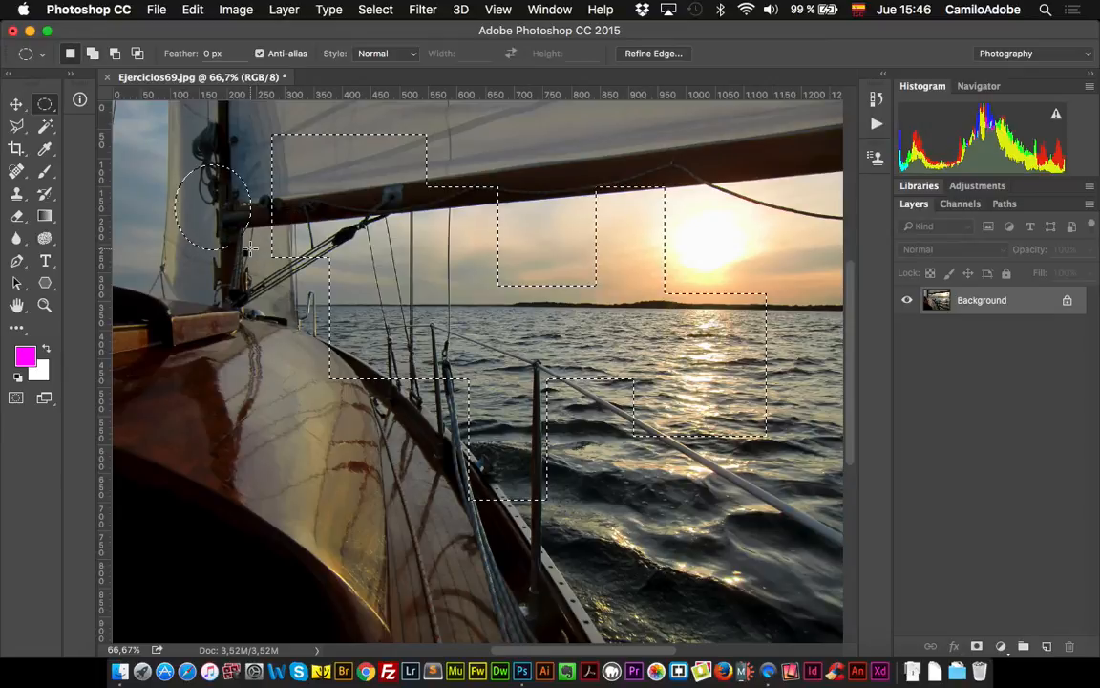
pyautogui.press('super+z')
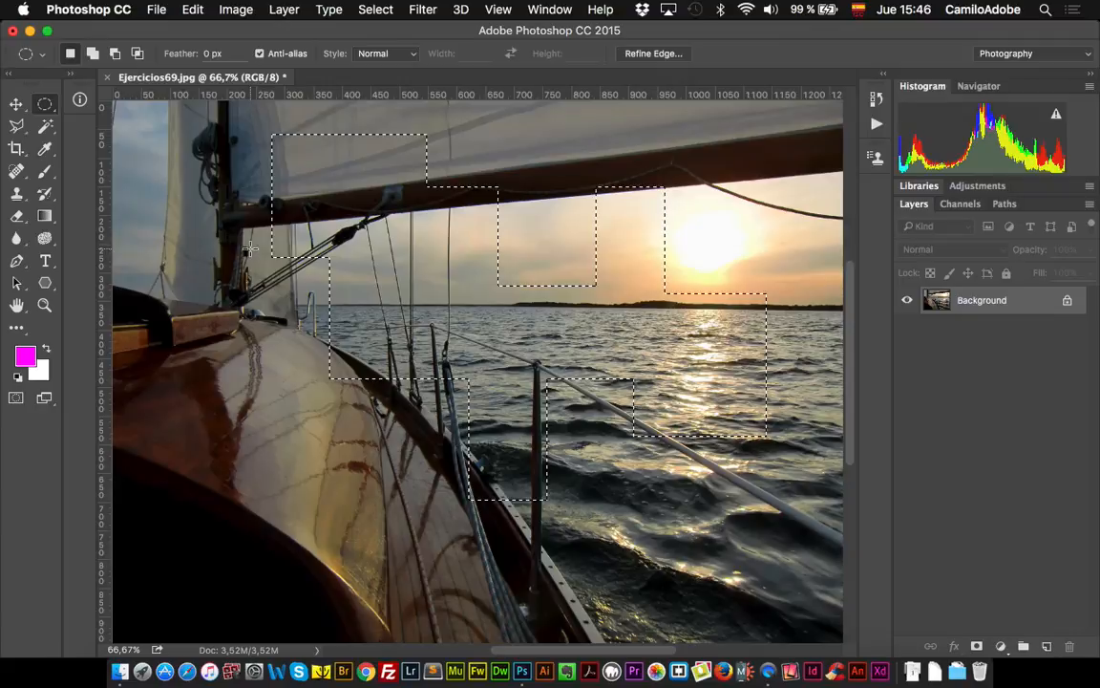
pyautogui.moveTo(201, 173); pyautogui.dragTo(219, 182)
pyautogui.moveTo(306, 251); pyautogui.dragTo(307, 251)
pyautogui.press('super+z')
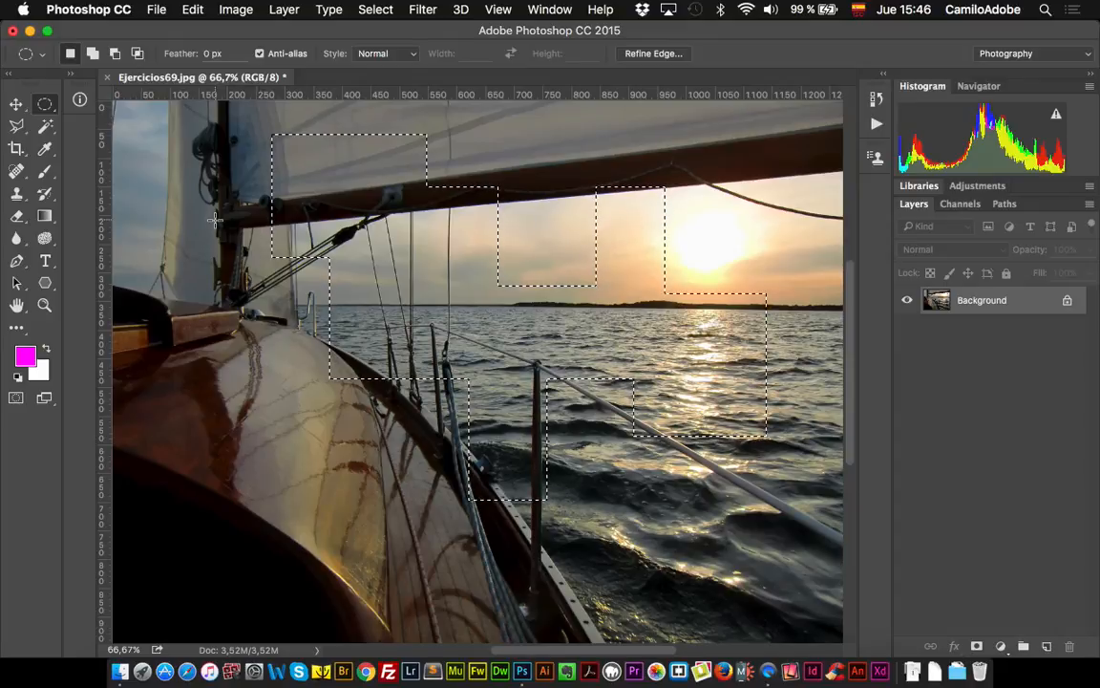
# Subtract an ellipse from the left side of the selection, around the boom and rigging
pyautogui.moveTo(229, 184); pyautogui.dragTo(258, 217)
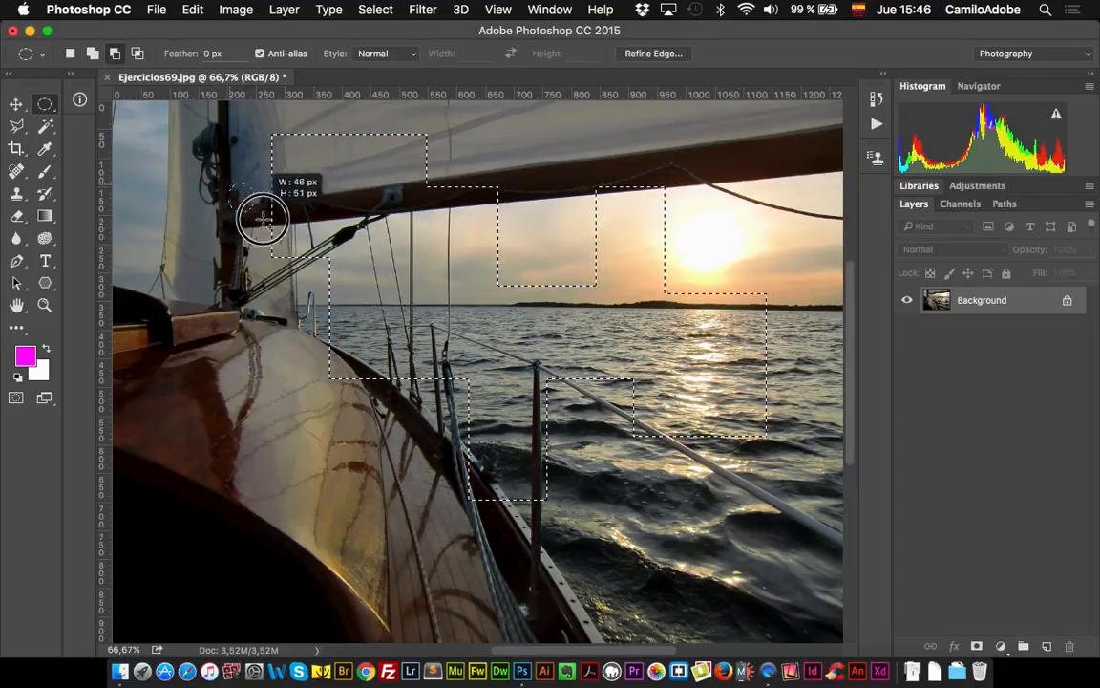
pyautogui.moveTo(355, 291); pyautogui.dragTo(354, 291)
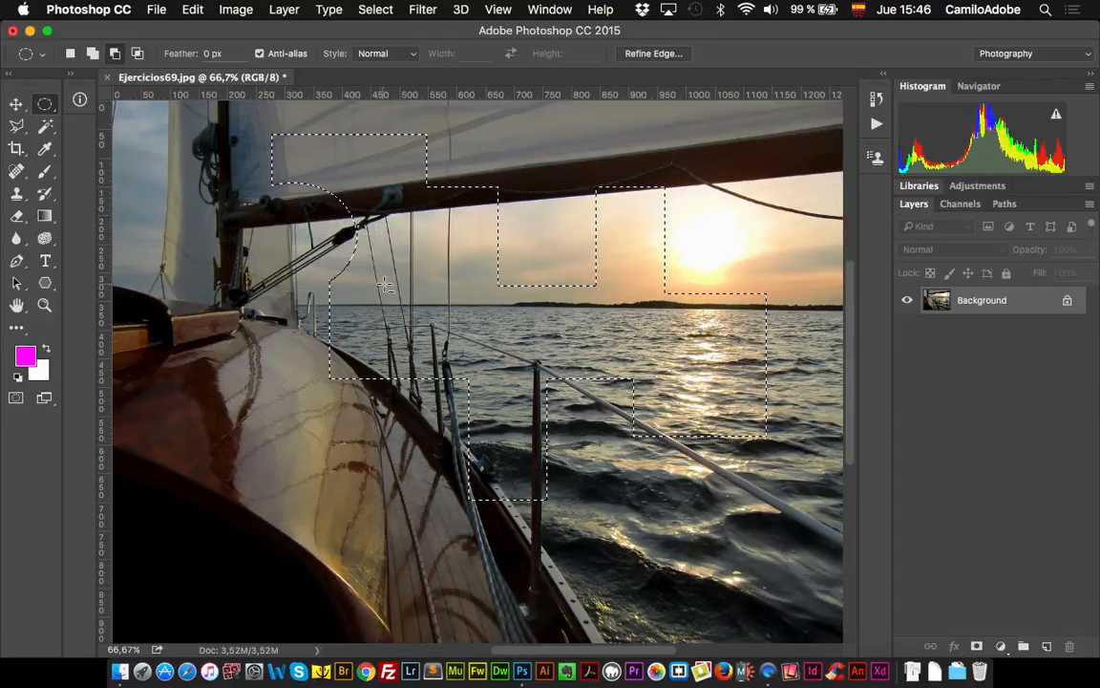
# Undo the elliptical subtraction and add an ellipse to the selection's left side, below the boom around the mast base
pyautogui.press('super+z')
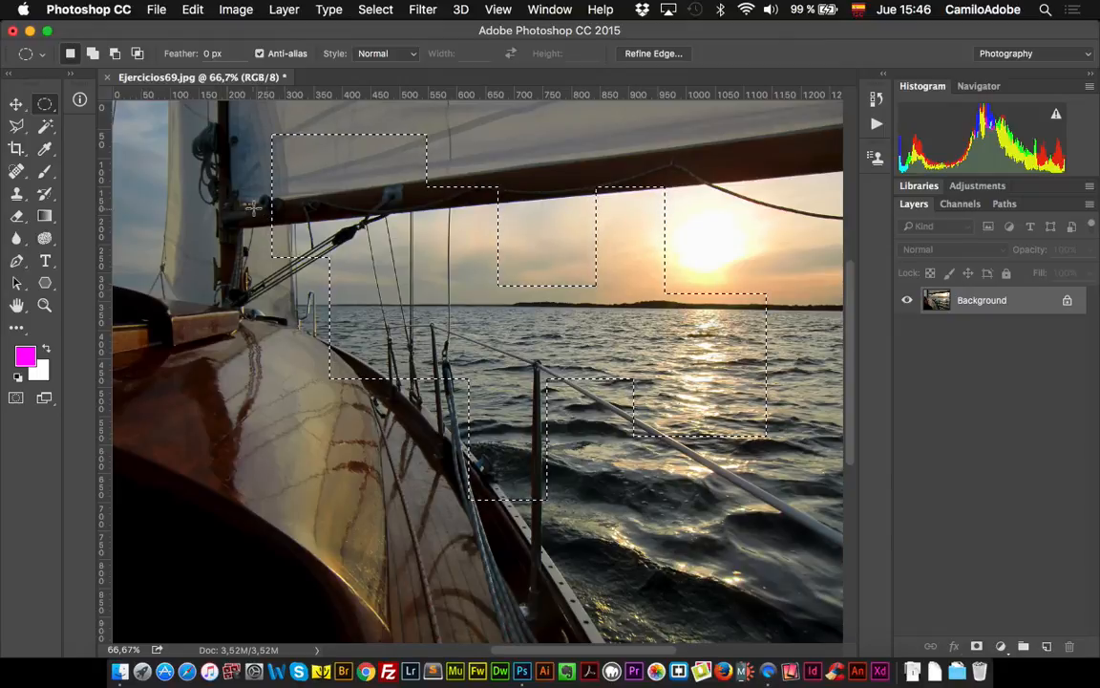
pyautogui.keyDown('shift'); pyautogui.click(239, 218); pyautogui.keyUp('shift')
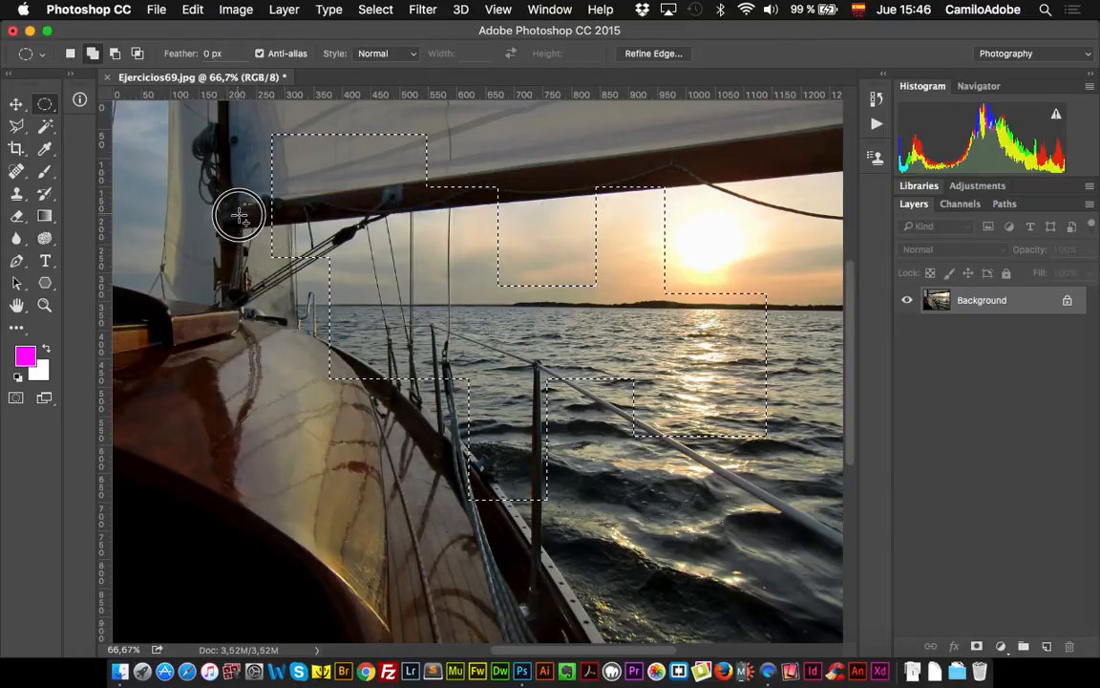
pyautogui.moveTo(236, 212); pyautogui.dragTo(444, 353)
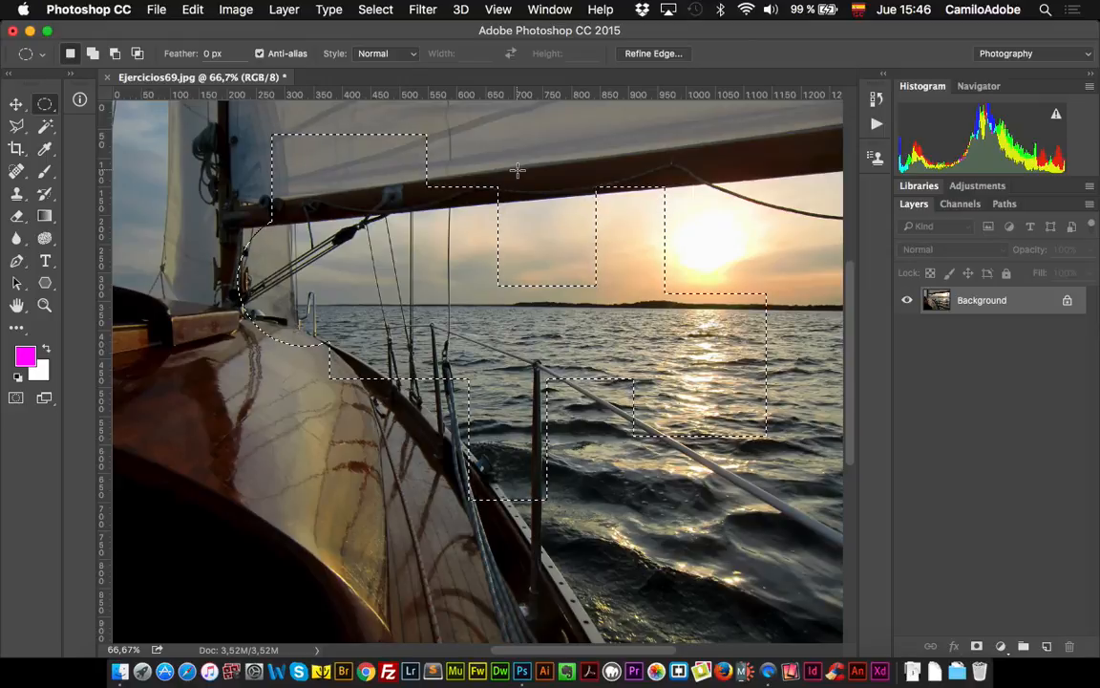
# Try moving the selected pixels diagonally down and right with the Move tool, undo the move, and clear the selection
pyautogui.click(16, 103)
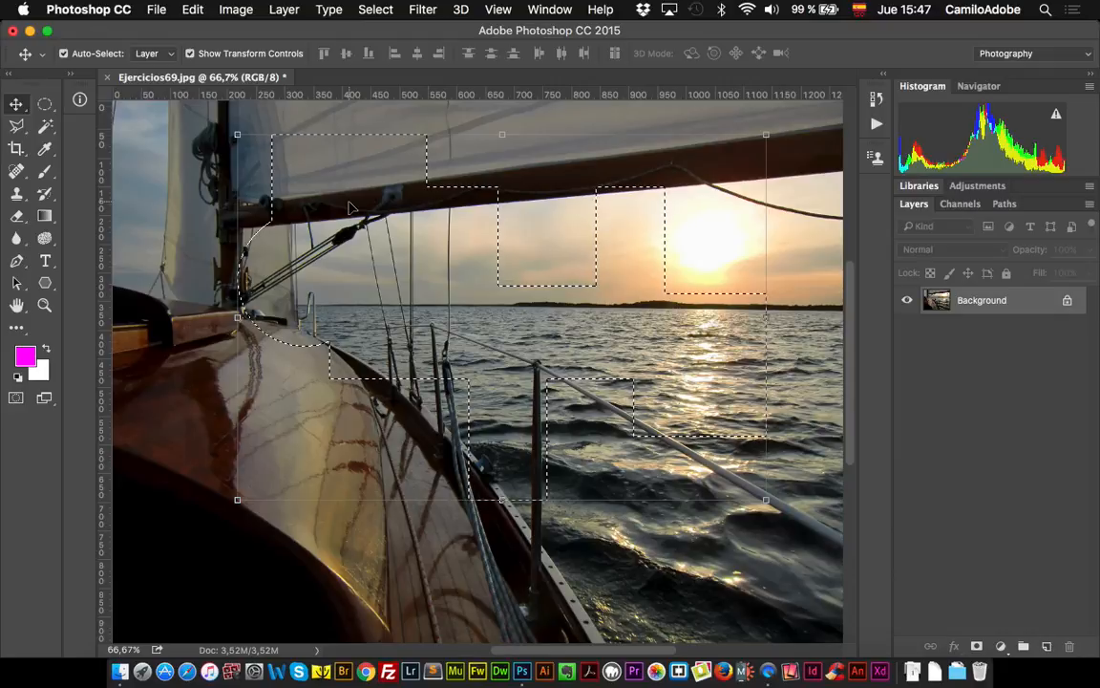
pyautogui.moveTo(349, 207); pyautogui.dragTo(460, 304)
pyautogui.press('super+z')
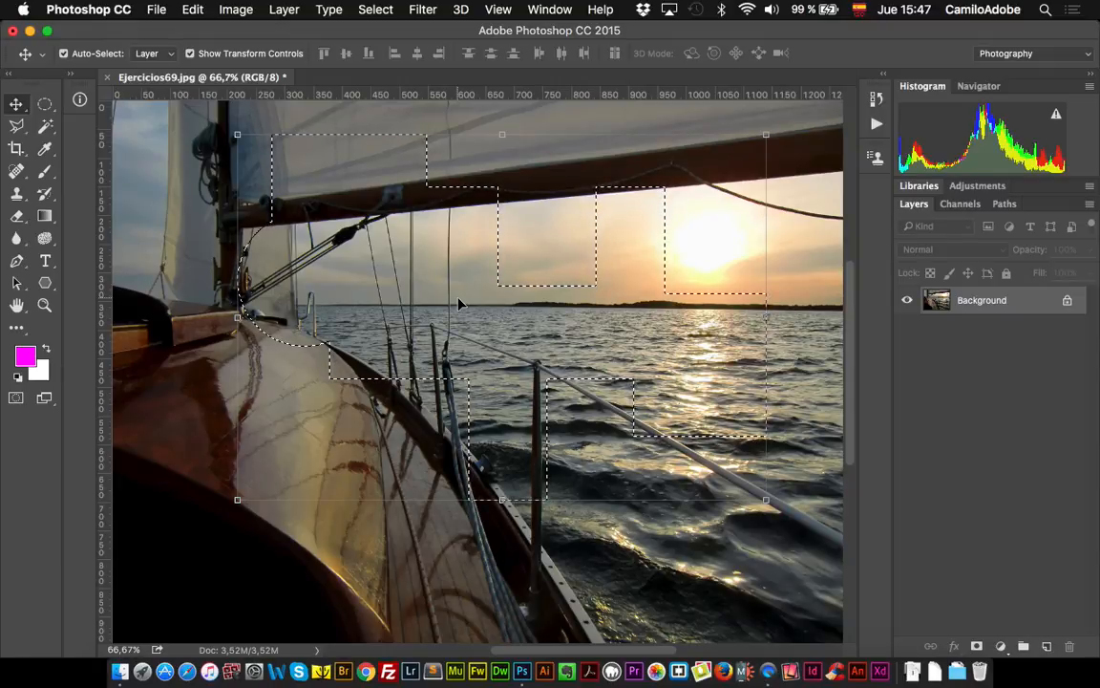
pyautogui.press('super+d')
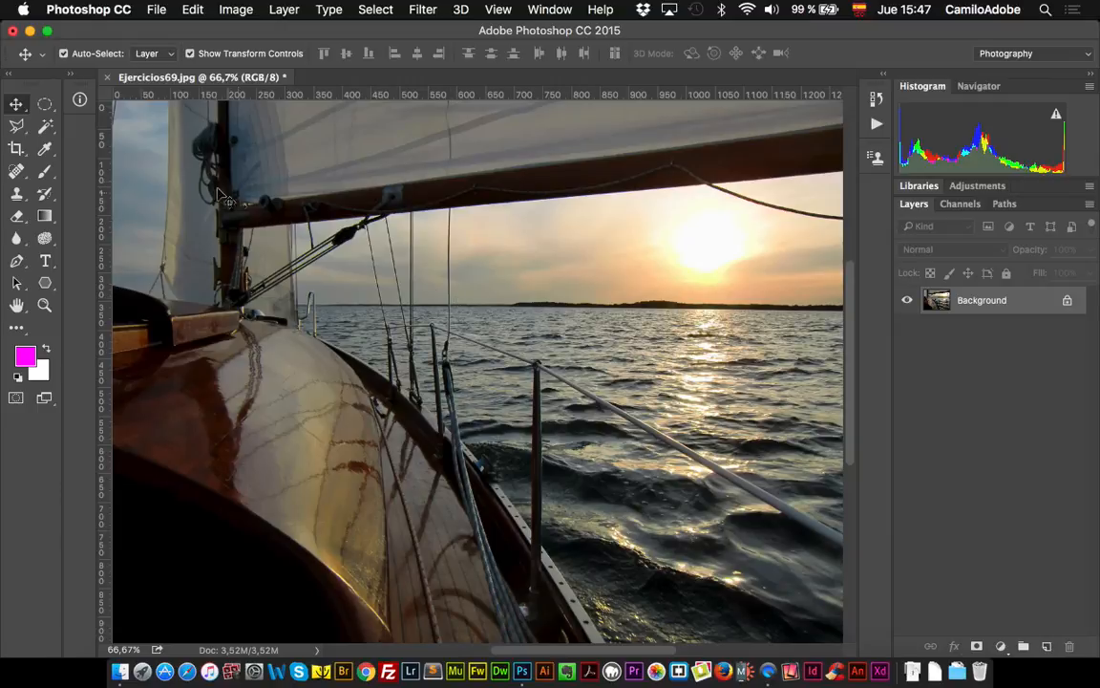
# Return to the Elliptical Marquee tool and set its style to Fixed Size
pyautogui.click(46, 107)
pyautogui.moveTo(48, 112); pyautogui.dragTo(112, 126)
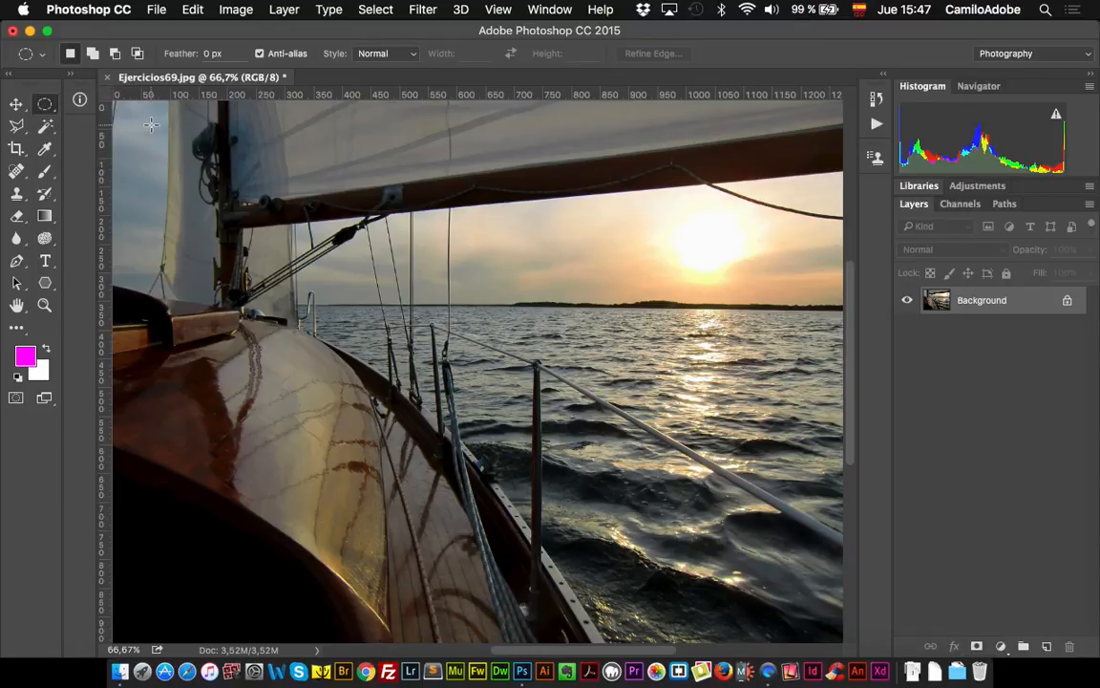
pyautogui.click(391, 57)
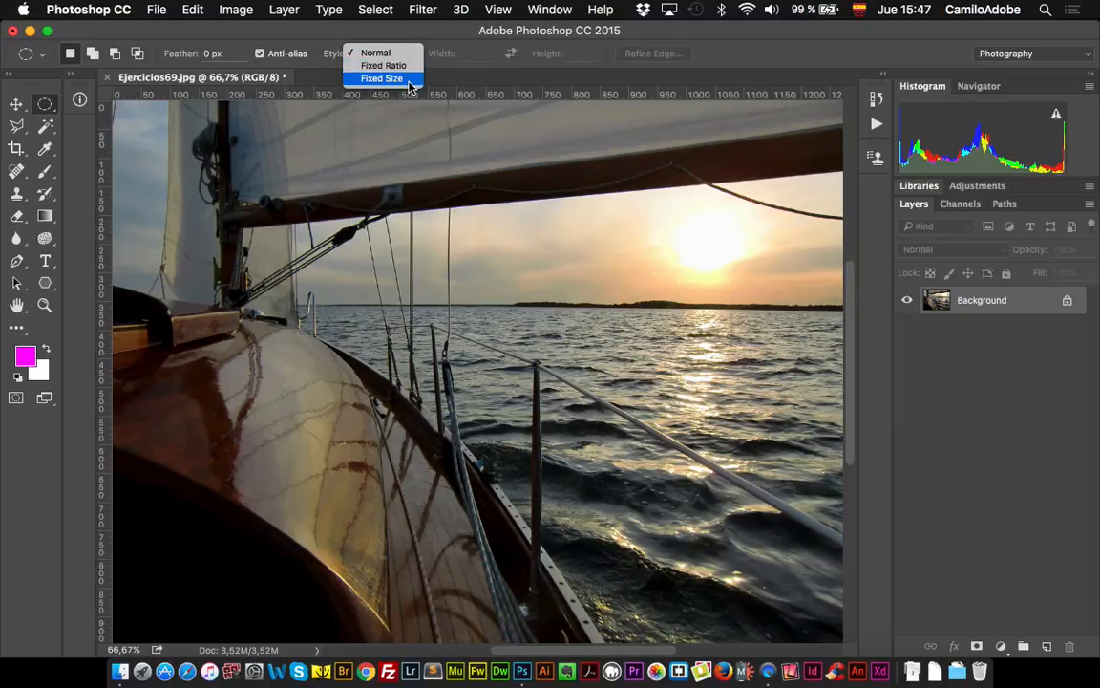
pyautogui.click(408, 79)
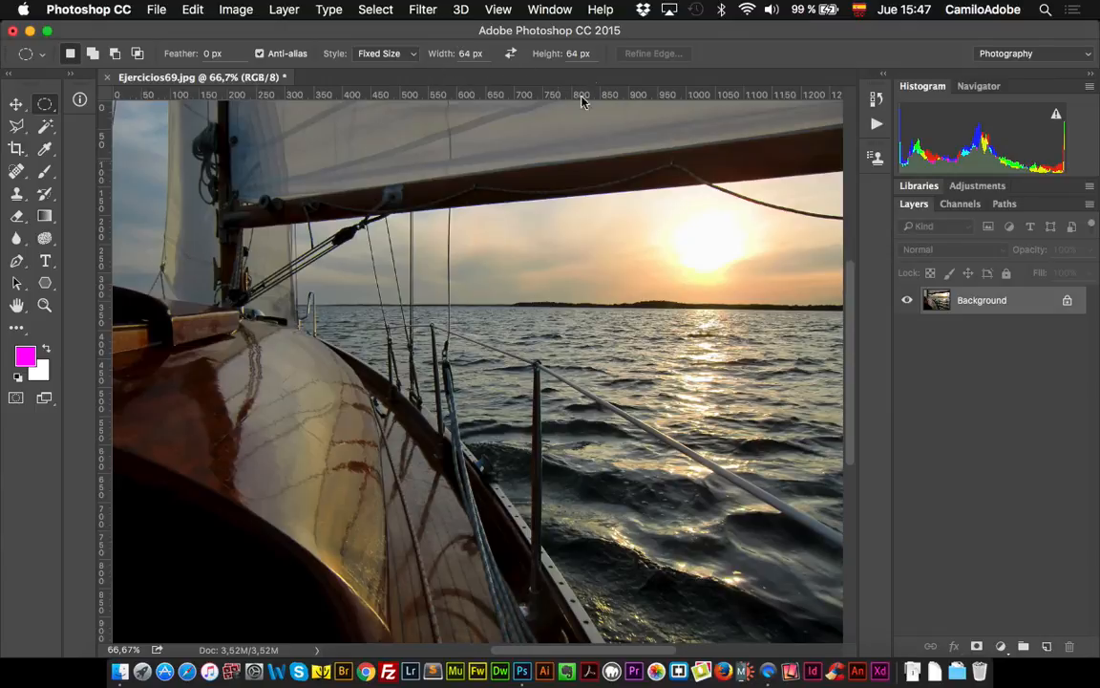
# Place 64 × 64 px circular selections over the photo, including one on the boom, and move that one into the sky
pyautogui.moveTo(358, 245); pyautogui.dragTo(704, 390)
pyautogui.moveTo(262, 201); pyautogui.dragTo(515, 352)
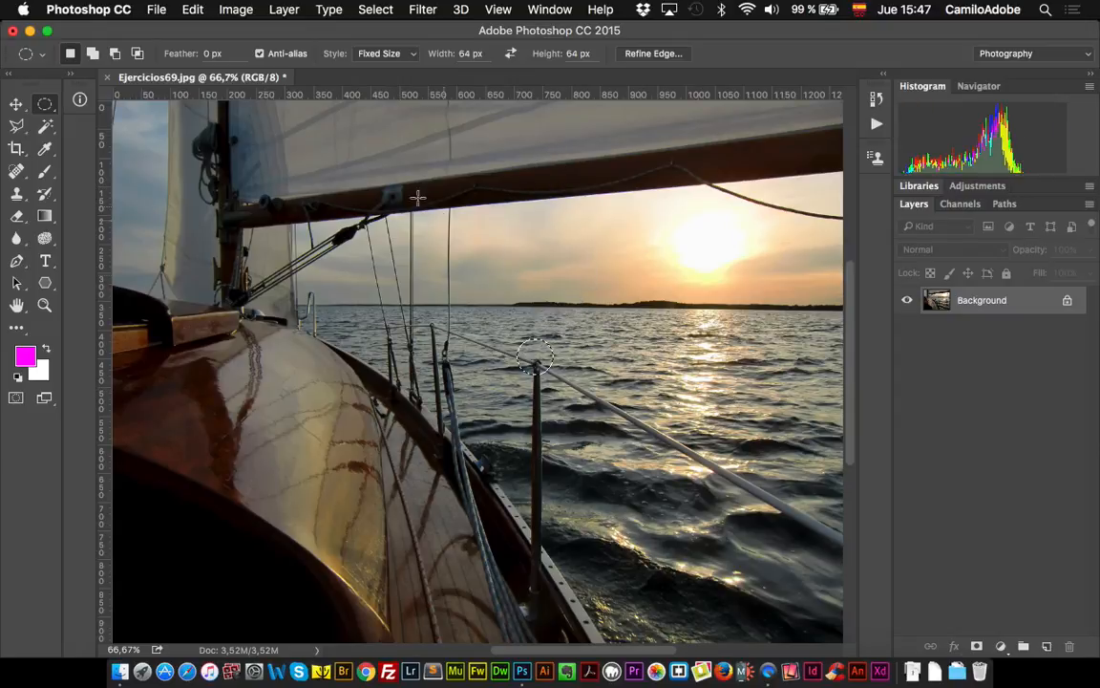
pyautogui.click(404, 184)
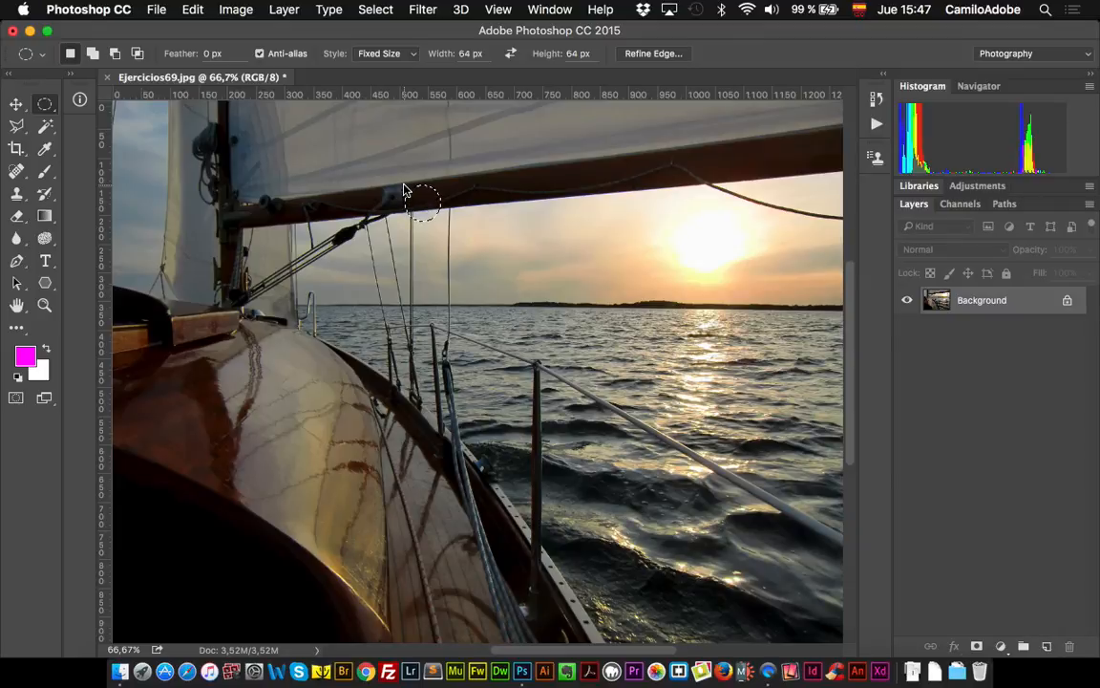
pyautogui.moveTo(405, 188); pyautogui.dragTo(517, 227)
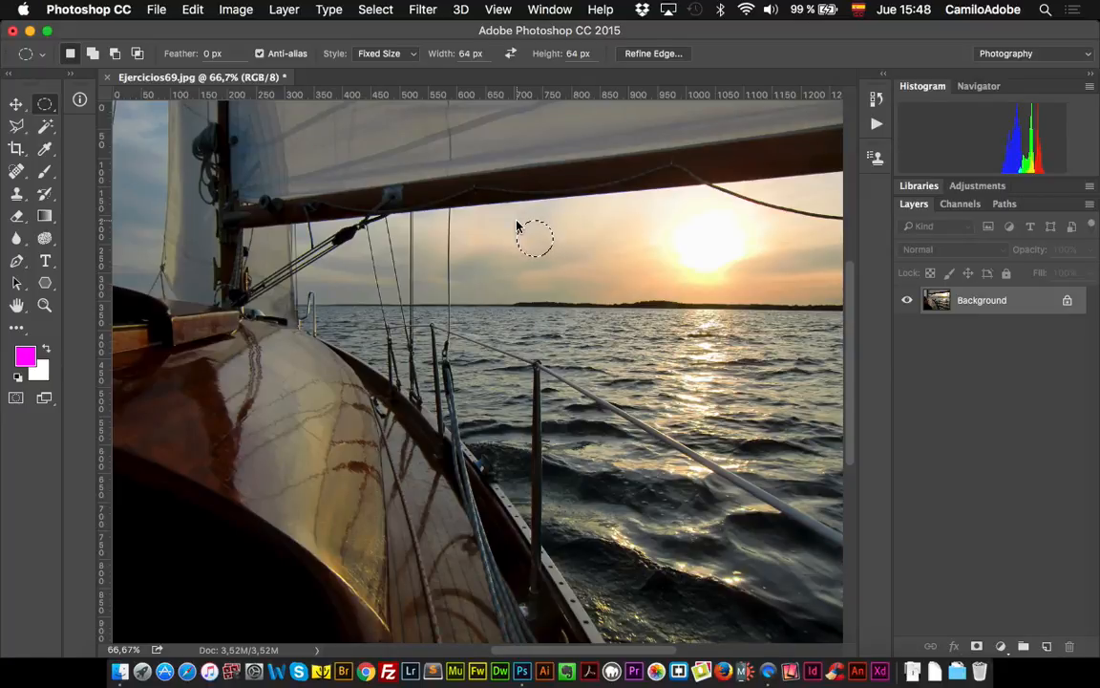
# Set the marquee style back to Normal, draw a free-size ellipse over the boom and sky, and deselect it
pyautogui.click(399, 56)
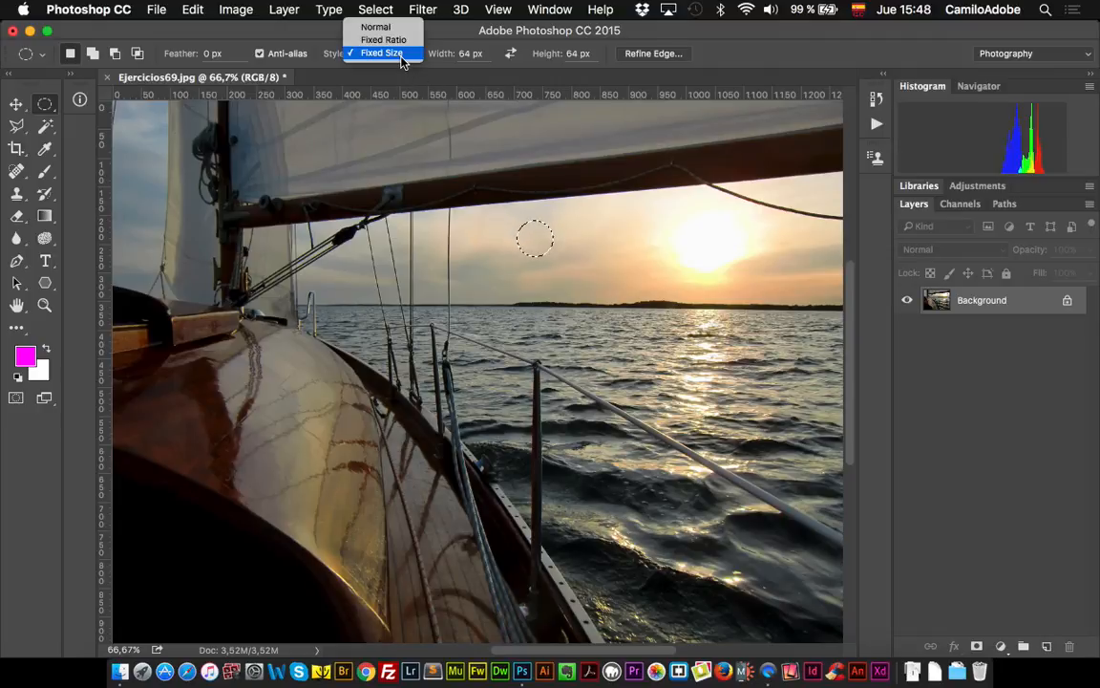
pyautogui.click(376, 27)
pyautogui.moveTo(320, 142); pyautogui.dragTo(632, 272)
pyautogui.press('super+d')
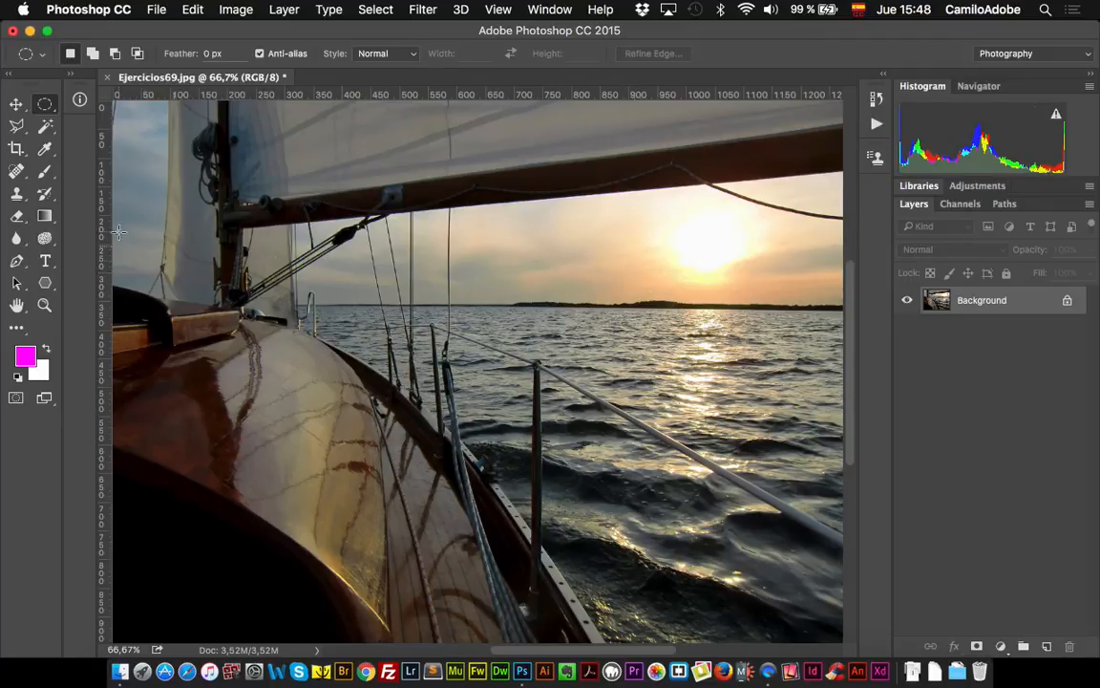
# Select a single row of pixels across the boom with the Single Row Marquee tool and examine it at pixel level
pyautogui.click(45, 105)
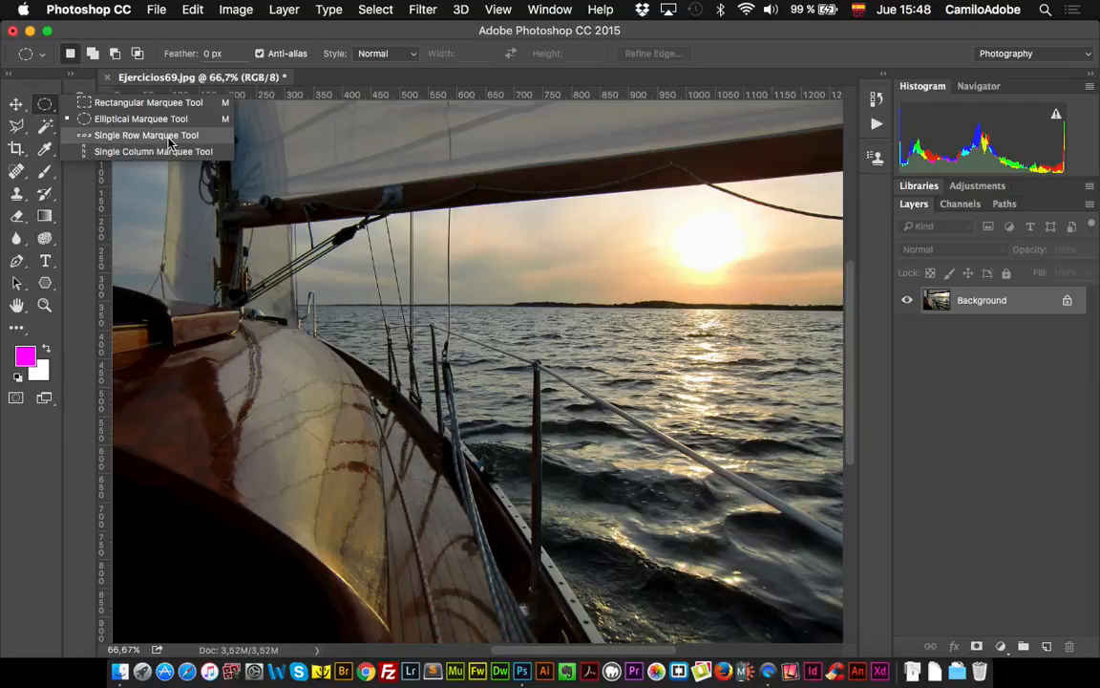
pyautogui.click(145, 134)
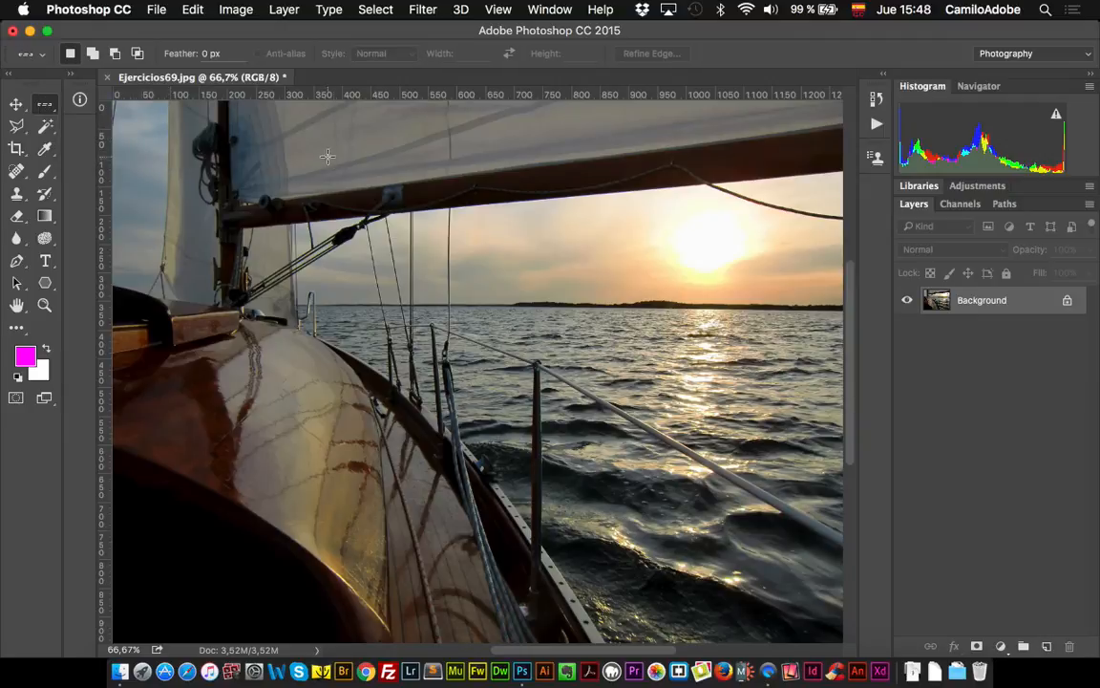
pyautogui.click(429, 201)
pyautogui.press('z')
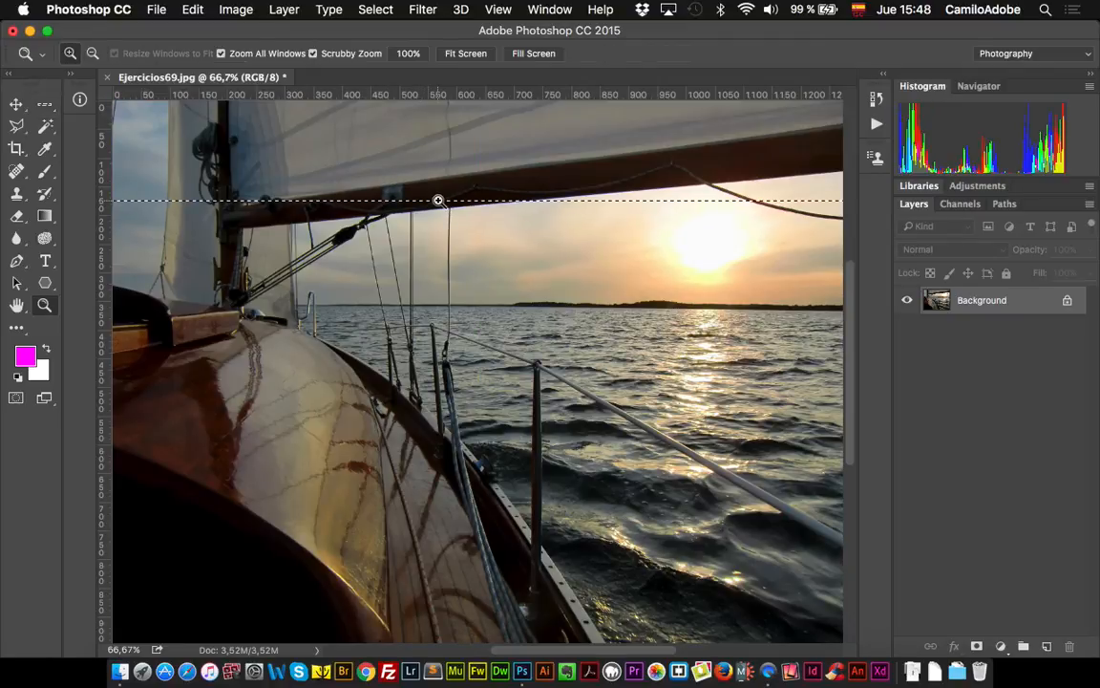
pyautogui.moveTo(437, 195); pyautogui.dragTo(491, 164)
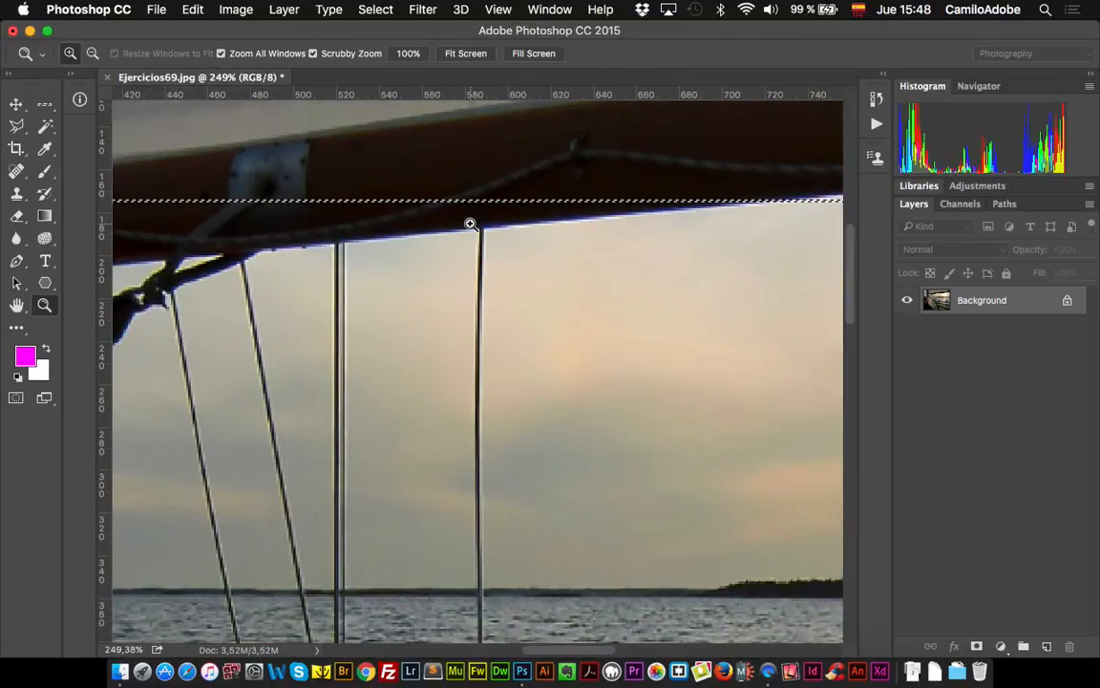
pyautogui.moveTo(469, 224); pyautogui.dragTo(525, 179)
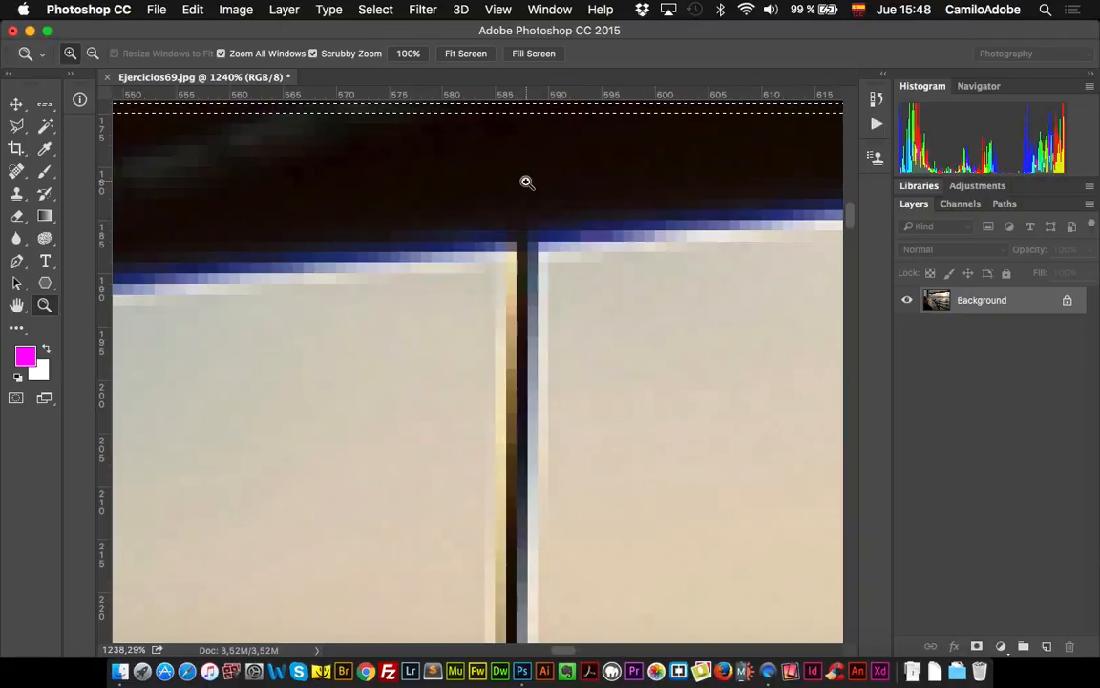
pyautogui.moveTo(526, 182); pyautogui.dragTo(505, 188)
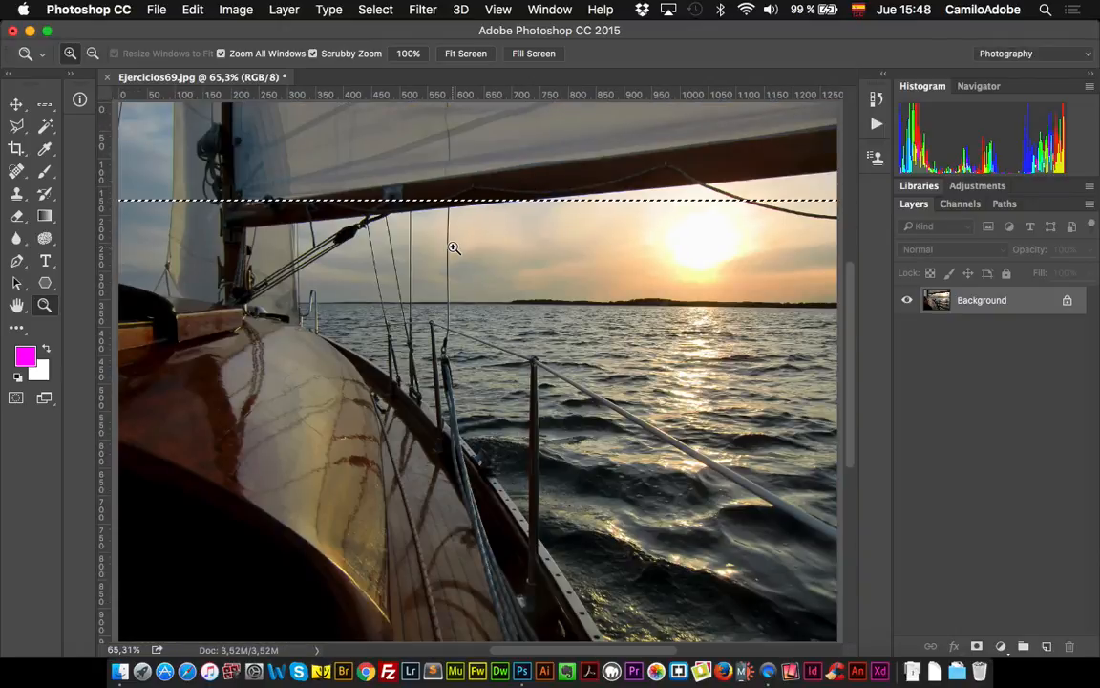
# Clear the row selection and switch to the Single Column Marquee tool
pyautogui.press('super+d')
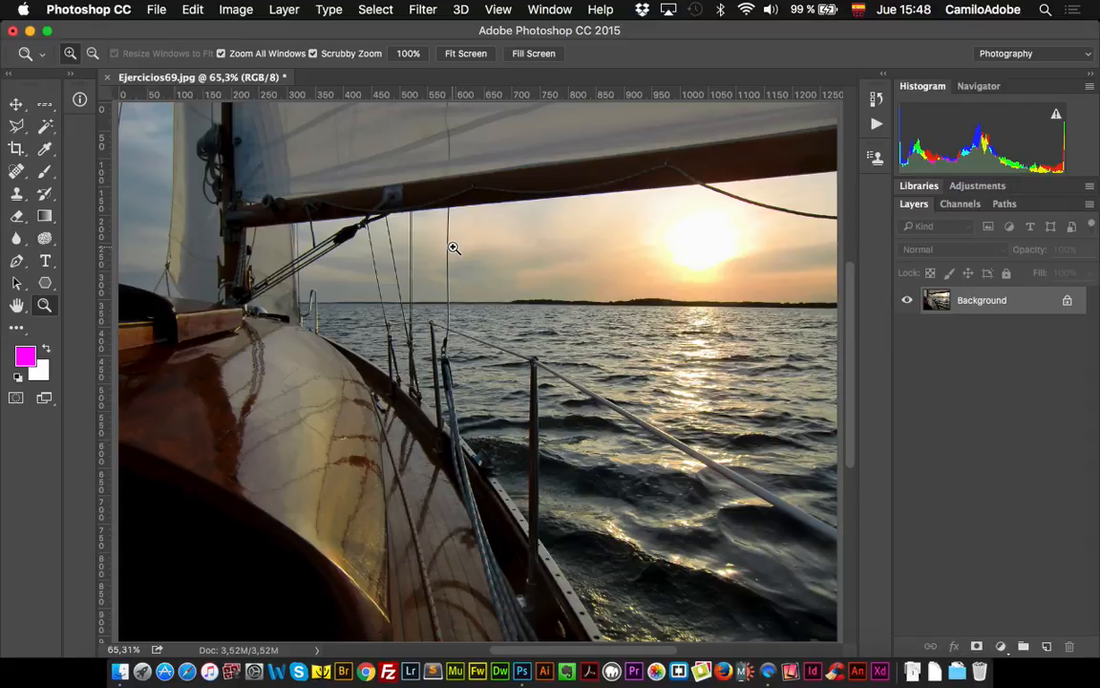
pyautogui.click(43, 106)
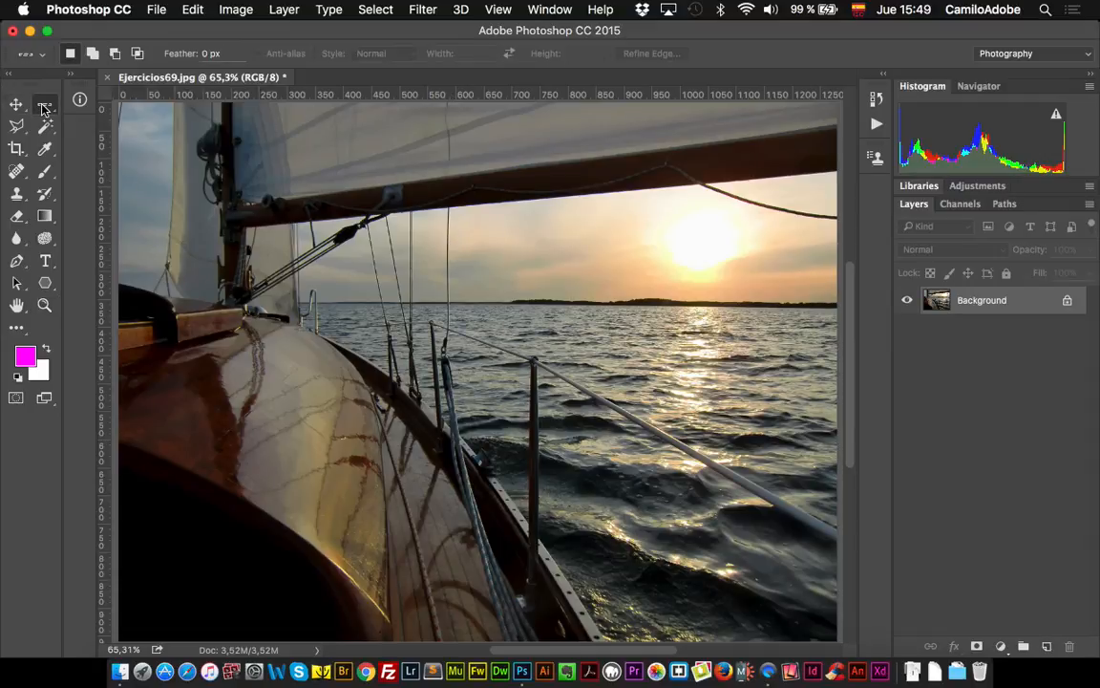
pyautogui.moveTo(43, 108); pyautogui.dragTo(89, 149)
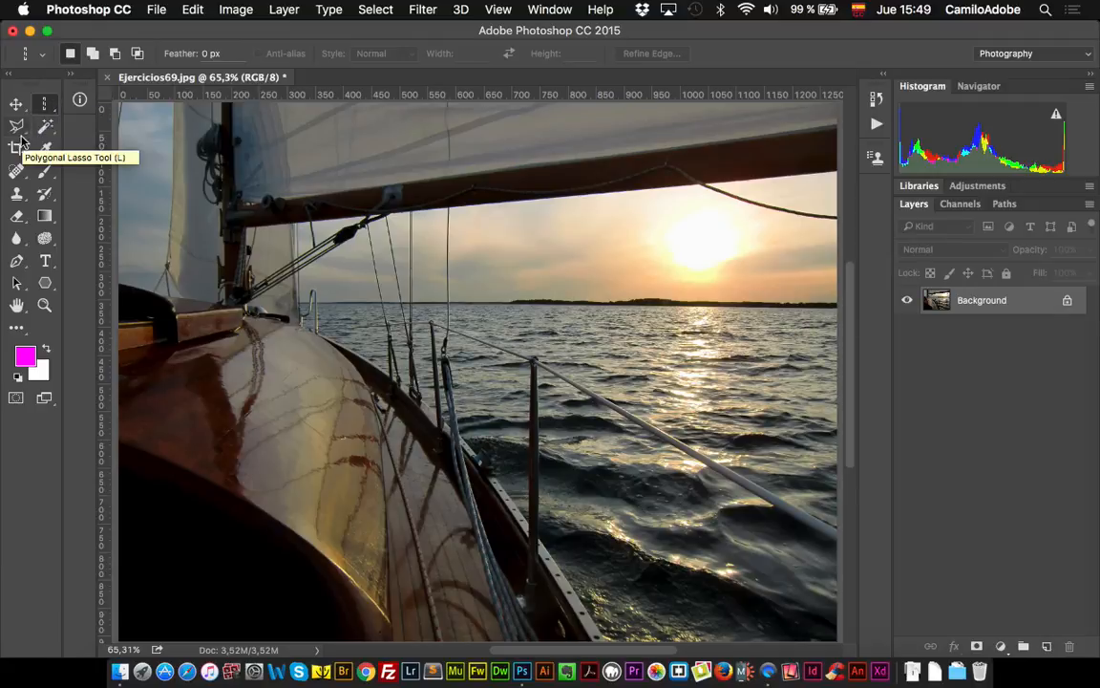
# Draw a wavy Lasso selection around the mast base, boom and rigging, and move its outline about 70 px right and 170 px down
pyautogui.moveTo(14, 131); pyautogui.dragTo(74, 125)
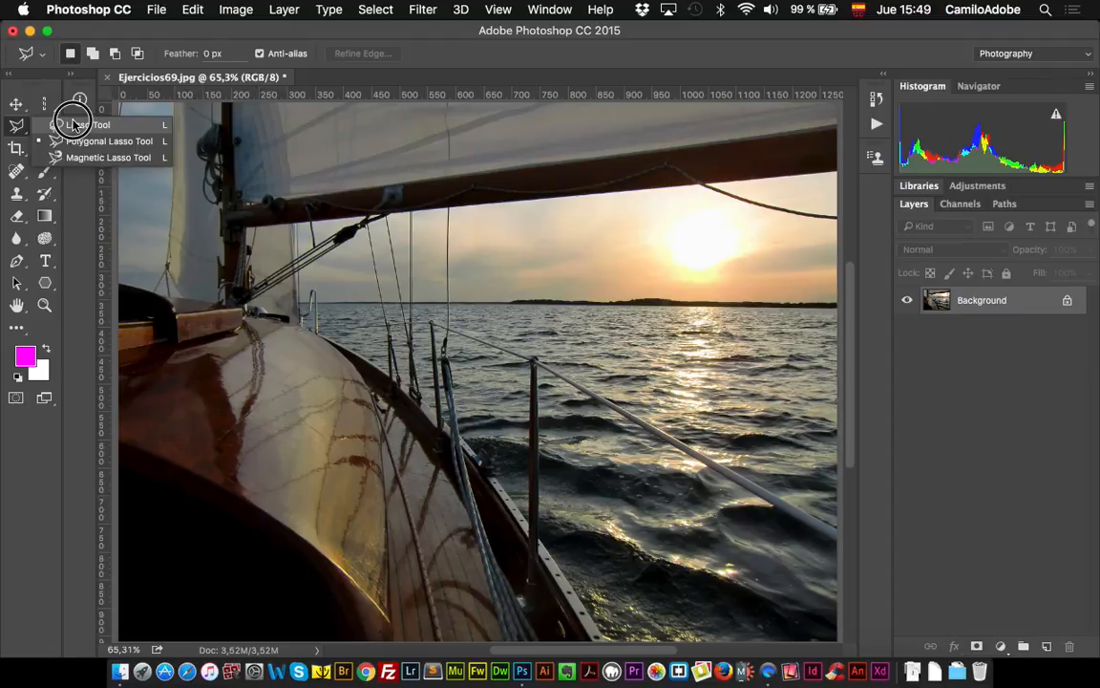
pyautogui.moveTo(74, 125); pyautogui.dragTo(75, 125)
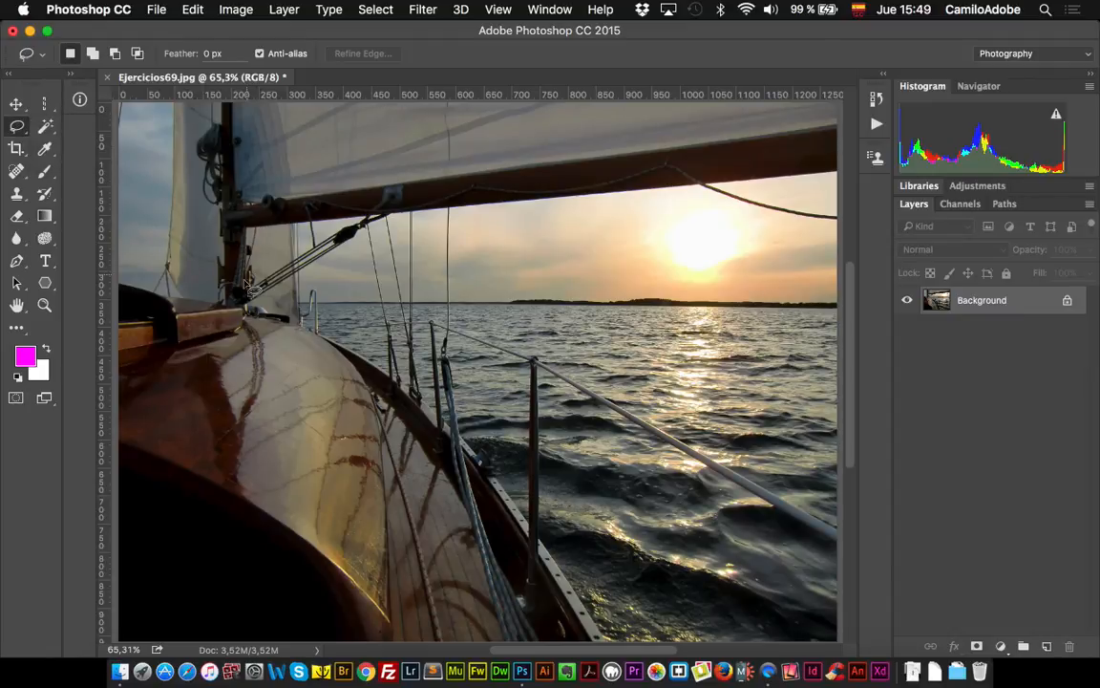
pyautogui.moveTo(219, 286)
pyautogui.mouseDown()
pyautogui.moveTo(259, 174)
pyautogui.moveTo(377, 229)
pyautogui.moveTo(437, 136)
pyautogui.moveTo(426, 296)
pyautogui.moveTo(391, 403)
pyautogui.moveTo(357, 319)
pyautogui.moveTo(308, 281)
pyautogui.moveTo(320, 364)
pyautogui.moveTo(259, 381)
pyautogui.moveTo(222, 289)
pyautogui.mouseUp()
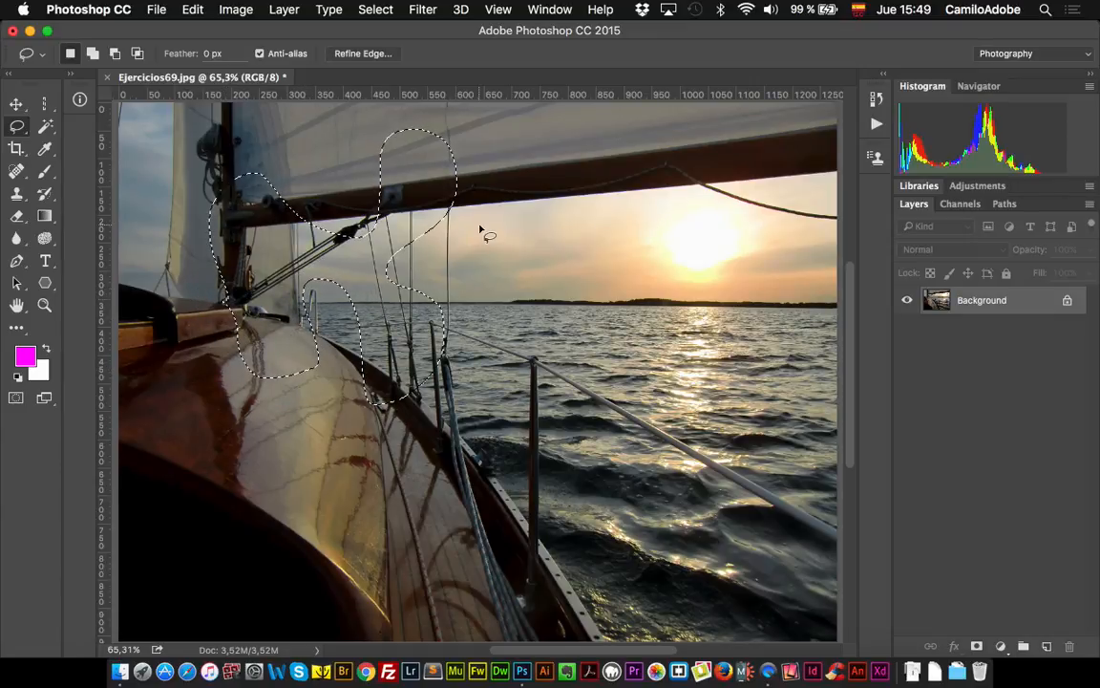
pyautogui.moveTo(260, 275)
pyautogui.mouseDown()
pyautogui.moveTo(357, 277)
pyautogui.moveTo(460, 245)
pyautogui.moveTo(308, 351)
pyautogui.mouseUp()
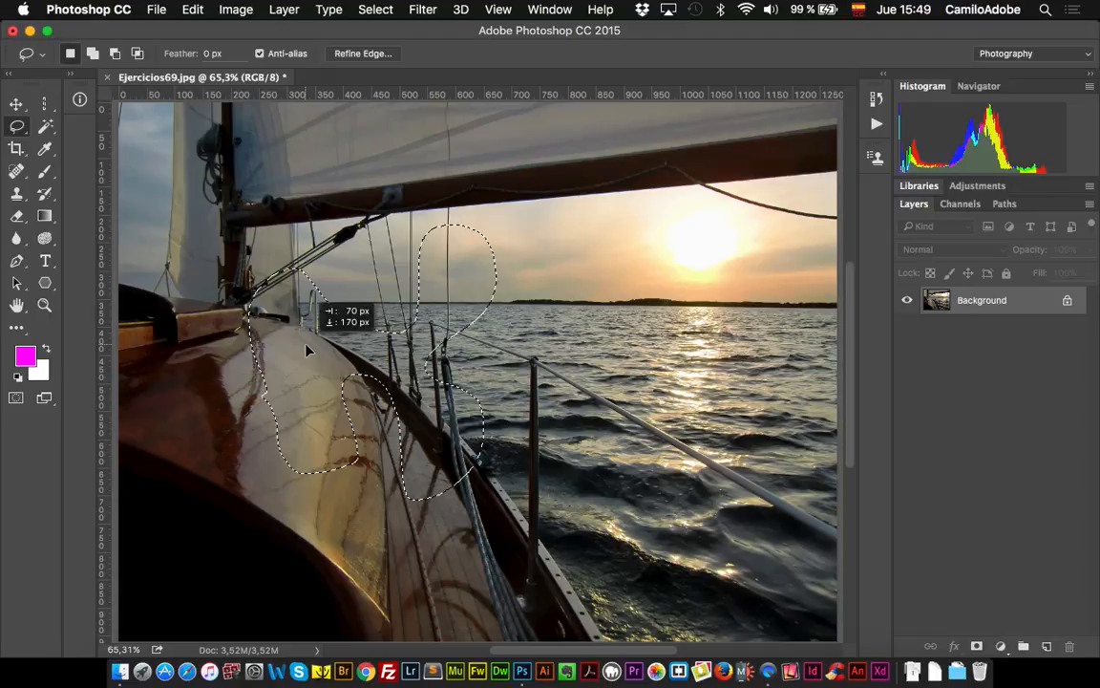
pyautogui.moveTo(307, 350); pyautogui.dragTo(307, 351)
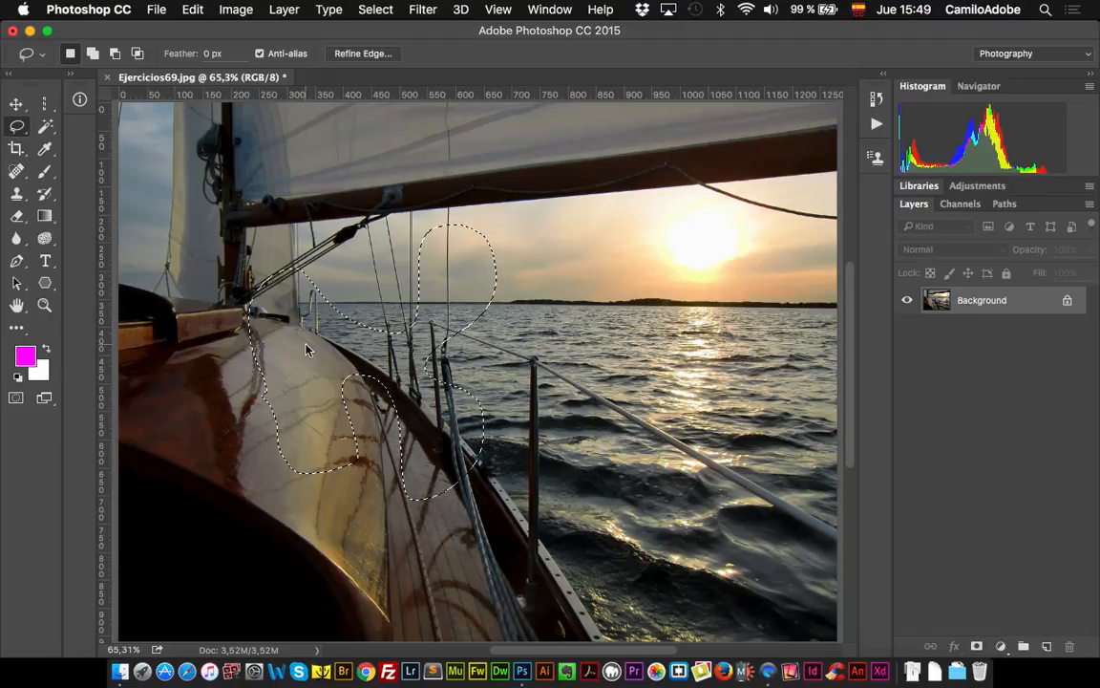
# Apply Transform Selection to the lasso outline, scaling it to about 128% width and 119% height and rotating it about 21°
pyautogui.click(383, 10)
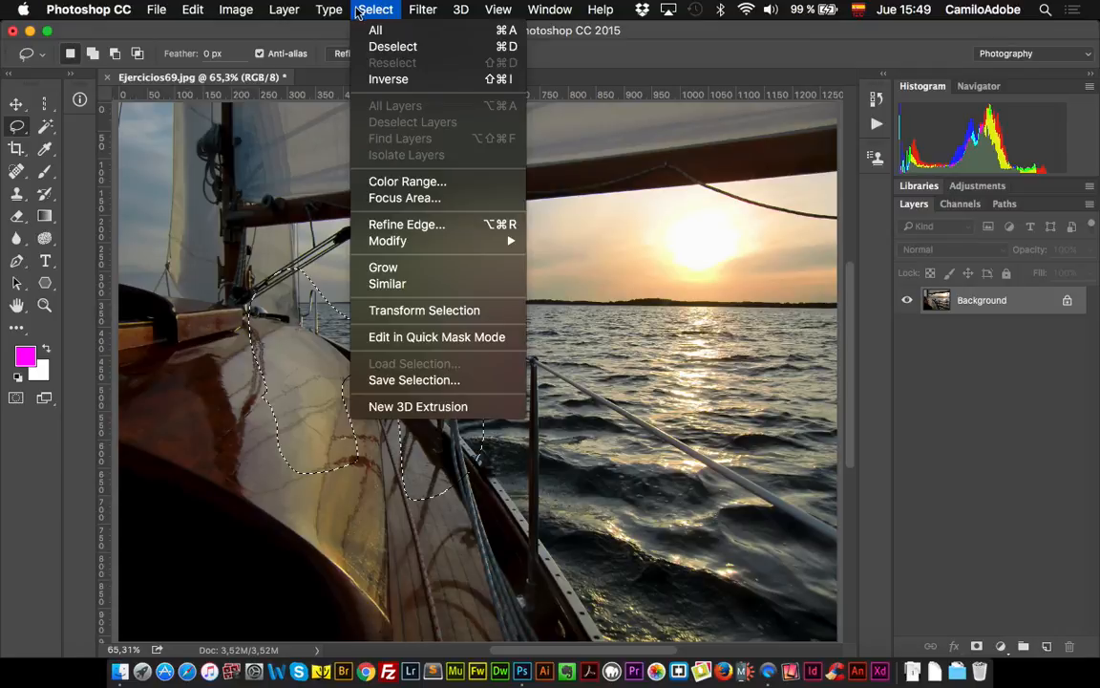
pyautogui.click(481, 315)
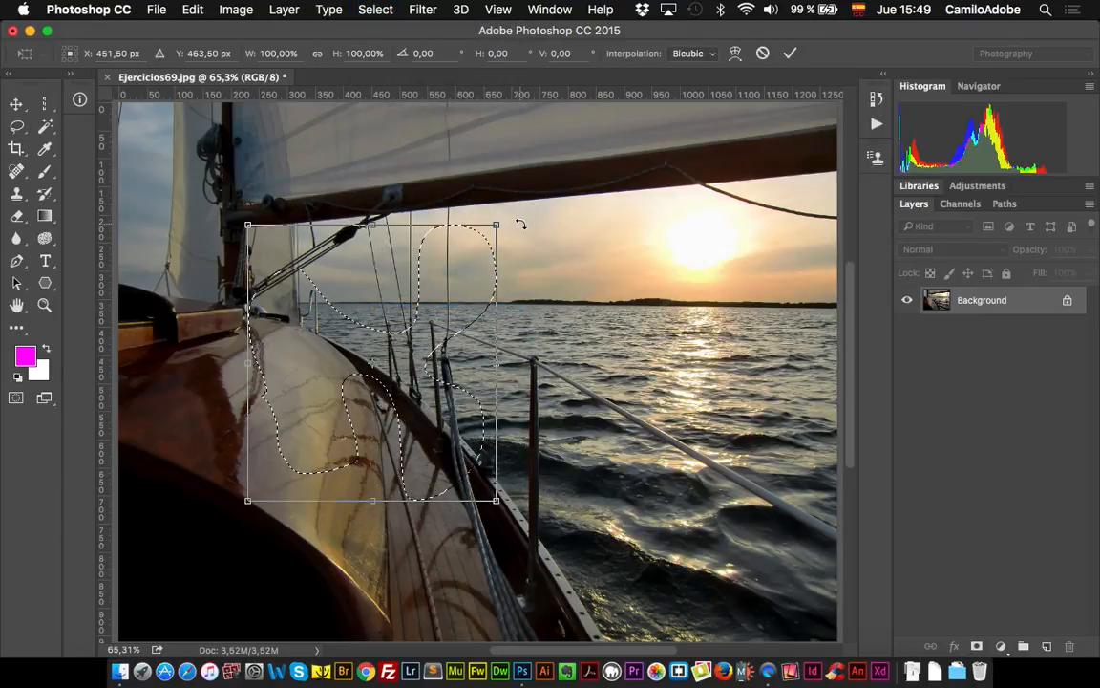
pyautogui.moveTo(495, 224); pyautogui.dragTo(576, 285)
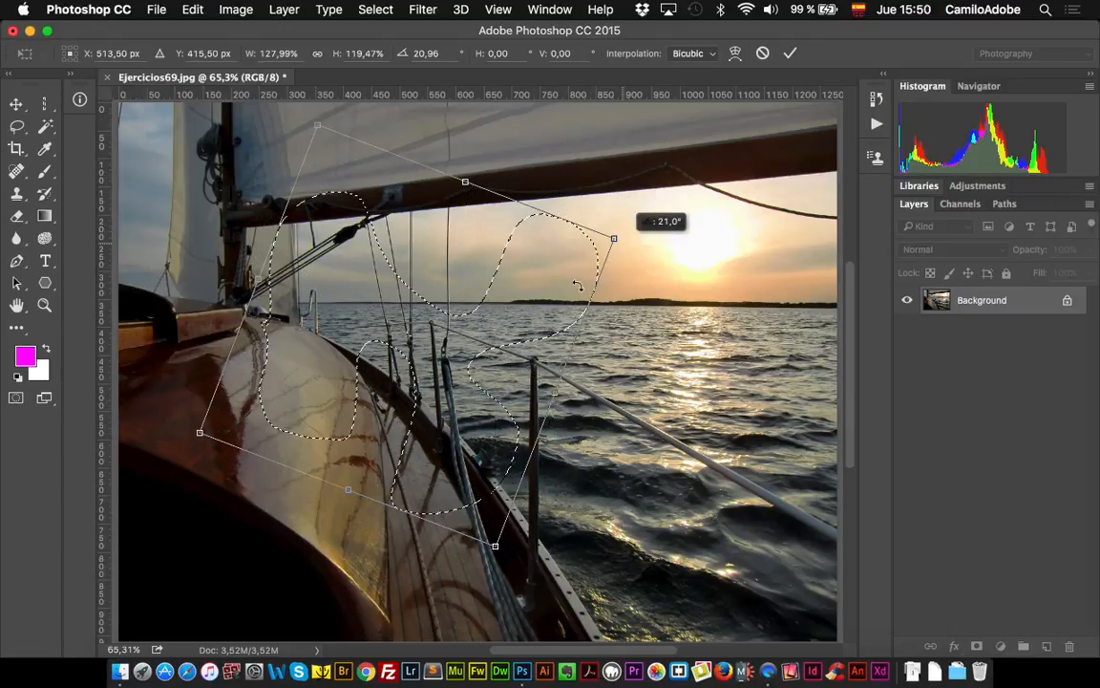
pyautogui.click(794, 51)
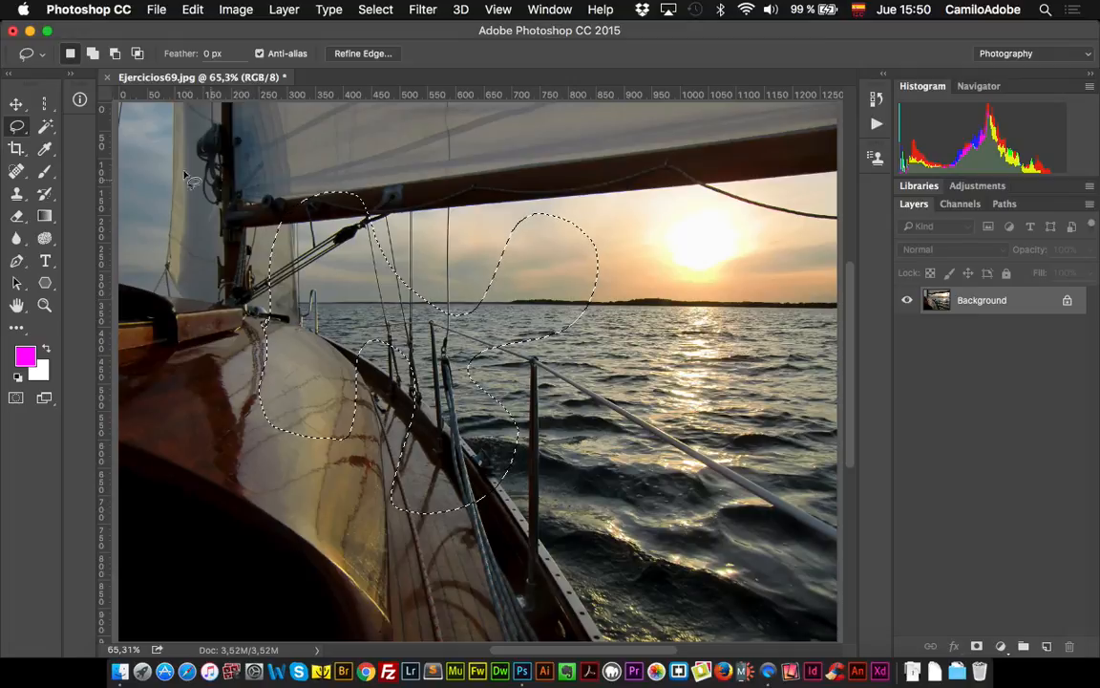
# Try rotating the selected pixels about 20° with the Move tool's transform controls, and undo the rotation
pyautogui.click(13, 107)
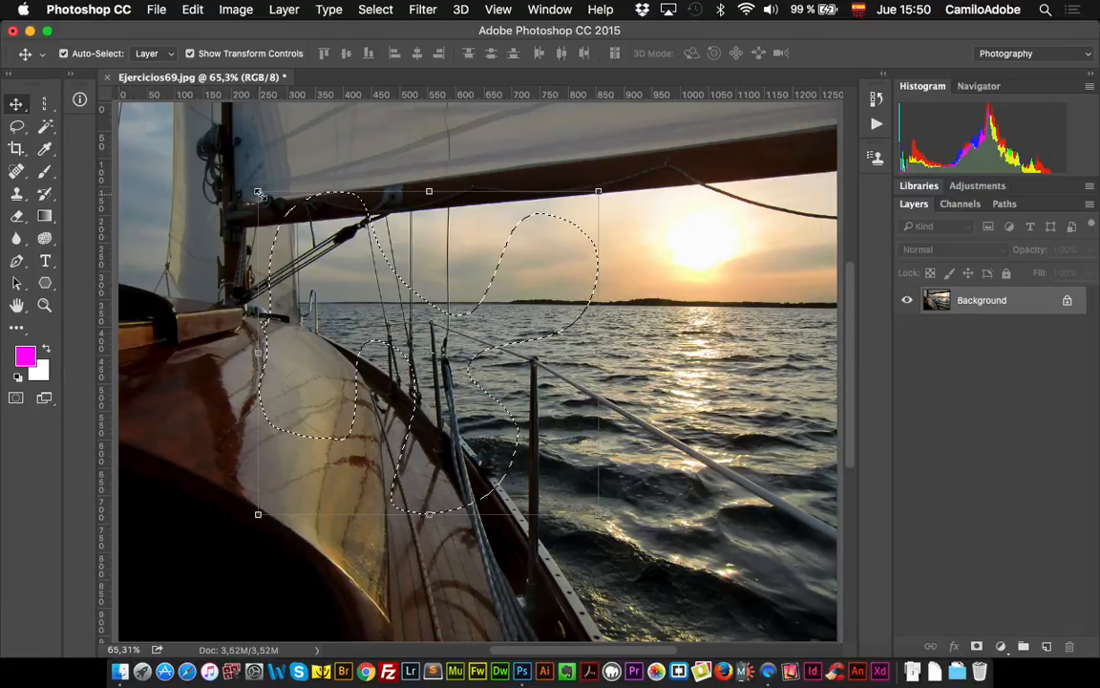
pyautogui.moveTo(245, 191); pyautogui.dragTo(311, 139)
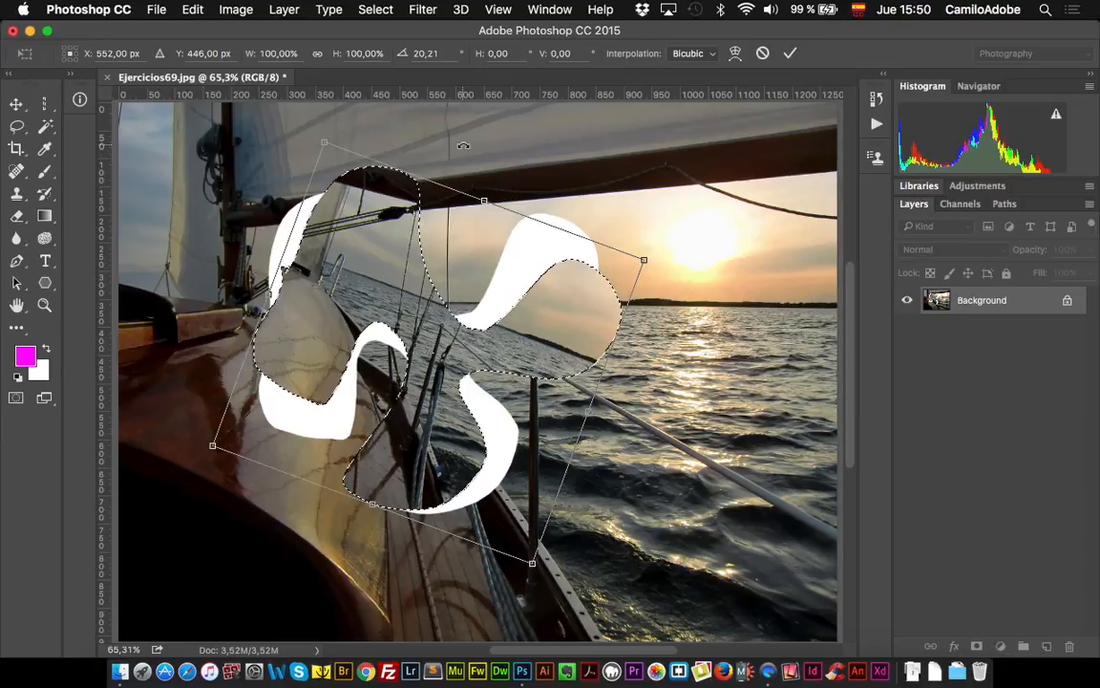
pyautogui.press('super+z')
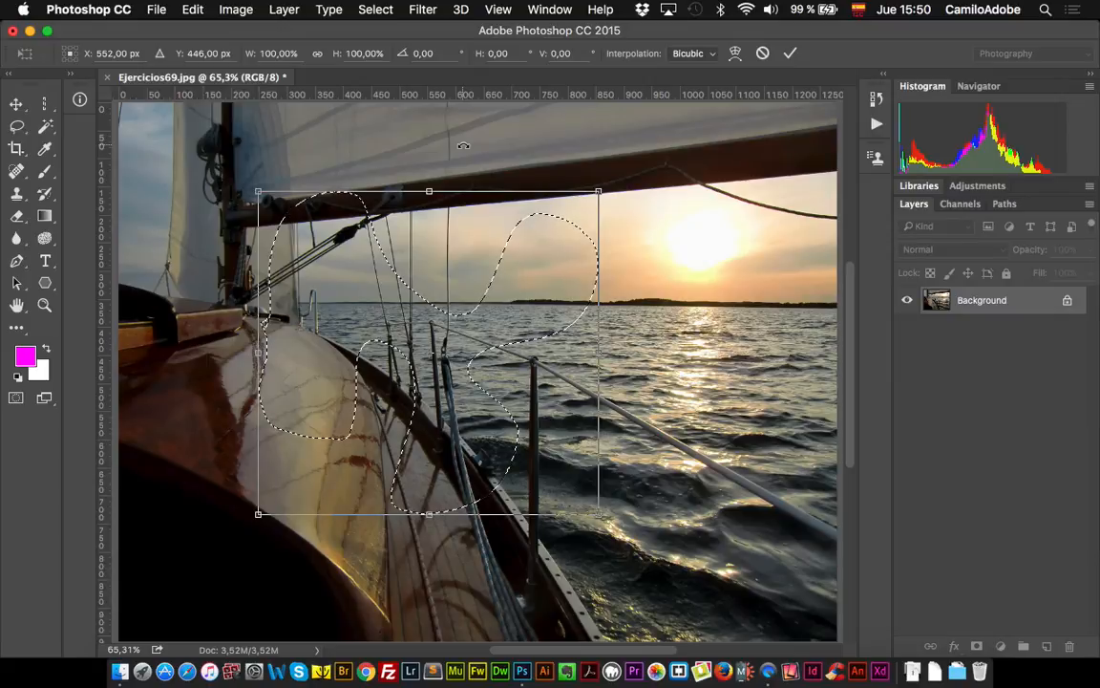
# Cancel the active transform of the selected pixels and clear the lasso selection
pyautogui.click(763, 53)
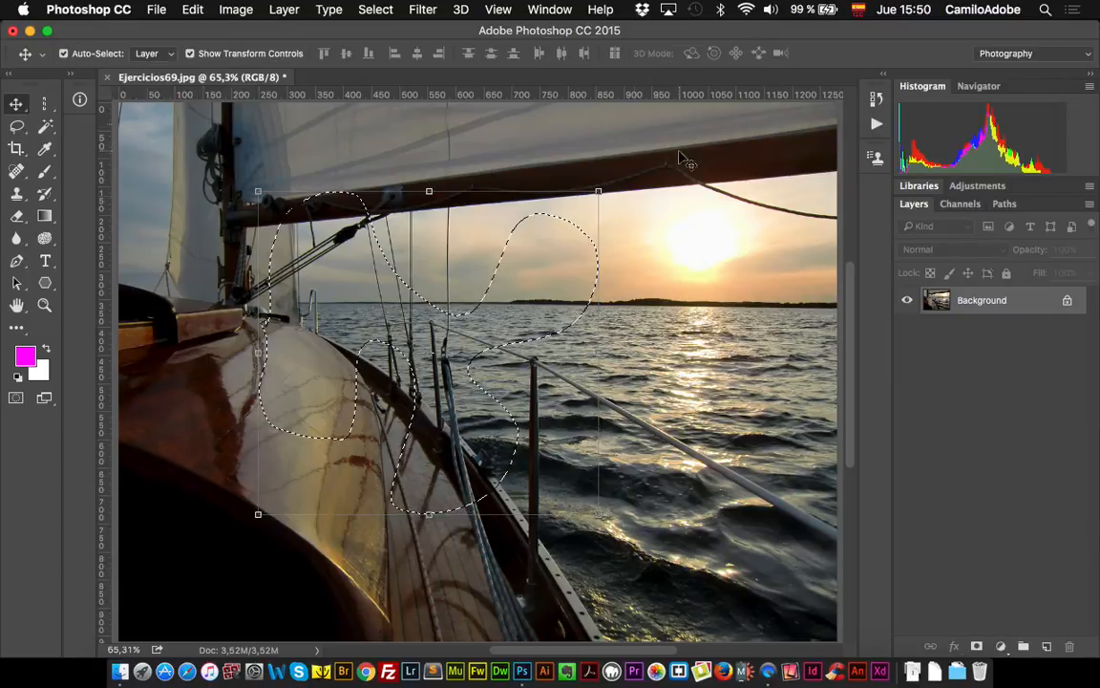
pyautogui.press('super+d')
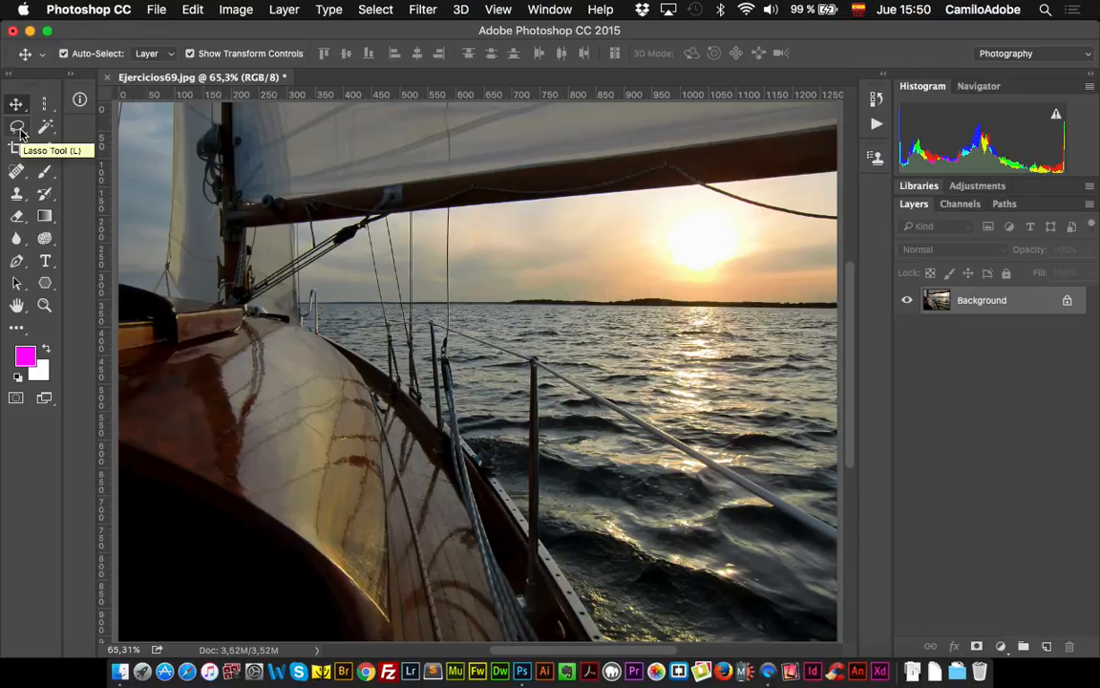
# Draw a closed, angular Polygonal Lasso selection across the boom, rigging and sky above the horizon, and clear it
pyautogui.moveTo(20, 134)
pyautogui.mouseDown()
pyautogui.moveTo(20, 124)
pyautogui.moveTo(61, 141)
pyautogui.mouseUp()
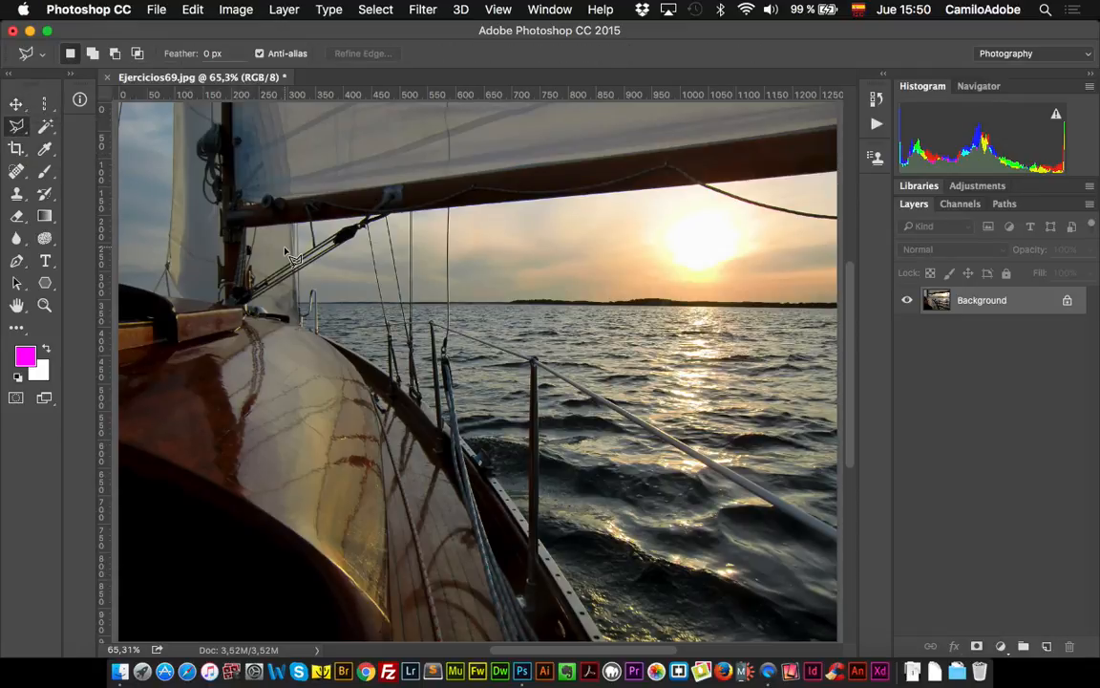
pyautogui.click(297, 221)
pyautogui.click(332, 162)
pyautogui.click(429, 151)
pyautogui.click(492, 212)
pyautogui.click(535, 166)
pyautogui.click(608, 206)
pyautogui.click(562, 298)
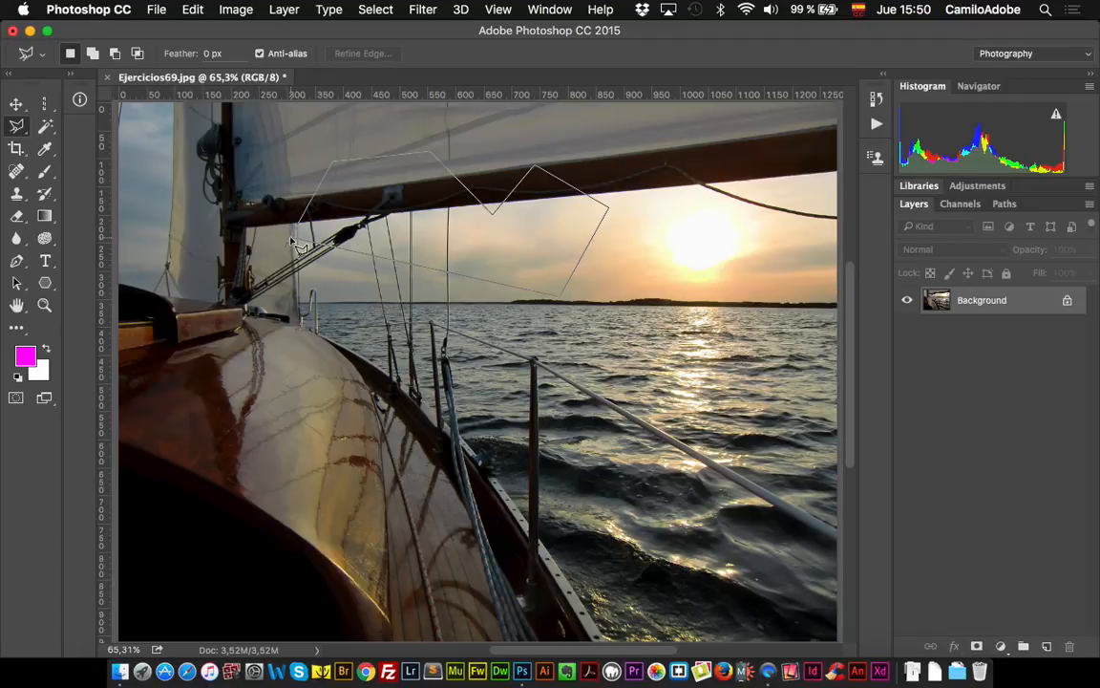
pyautogui.click(296, 243)
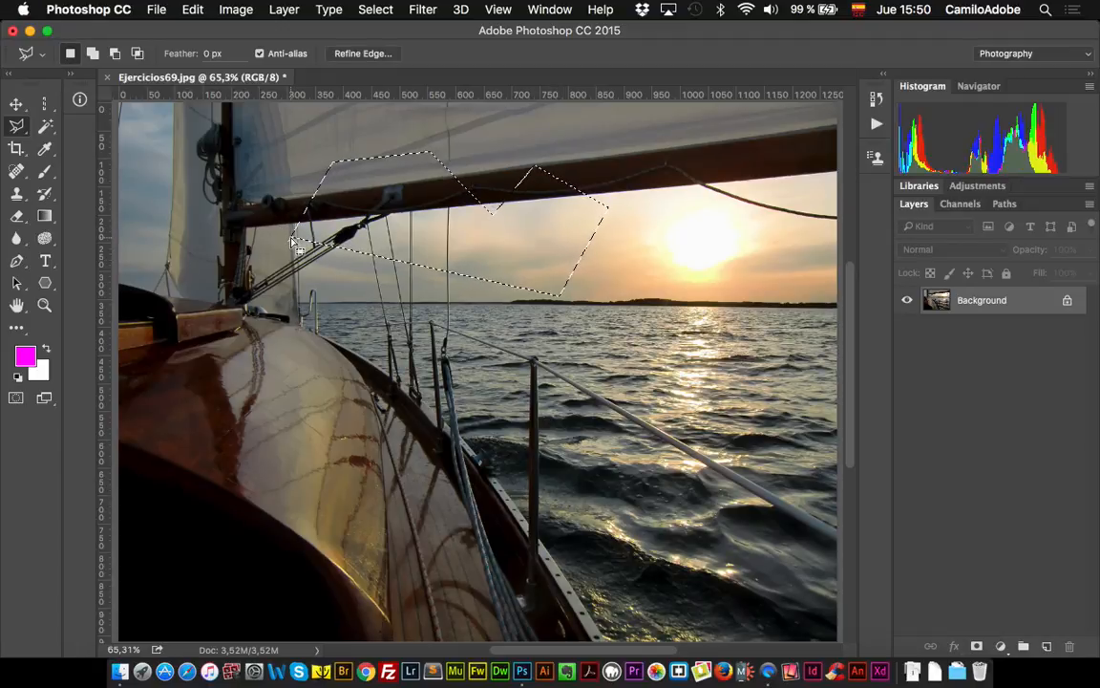
pyautogui.press('super+d')
# Open Ejercicios17.jpg from the Varias folder, keeping its embedded sRGB color profile
pyautogui.click(155, 11)
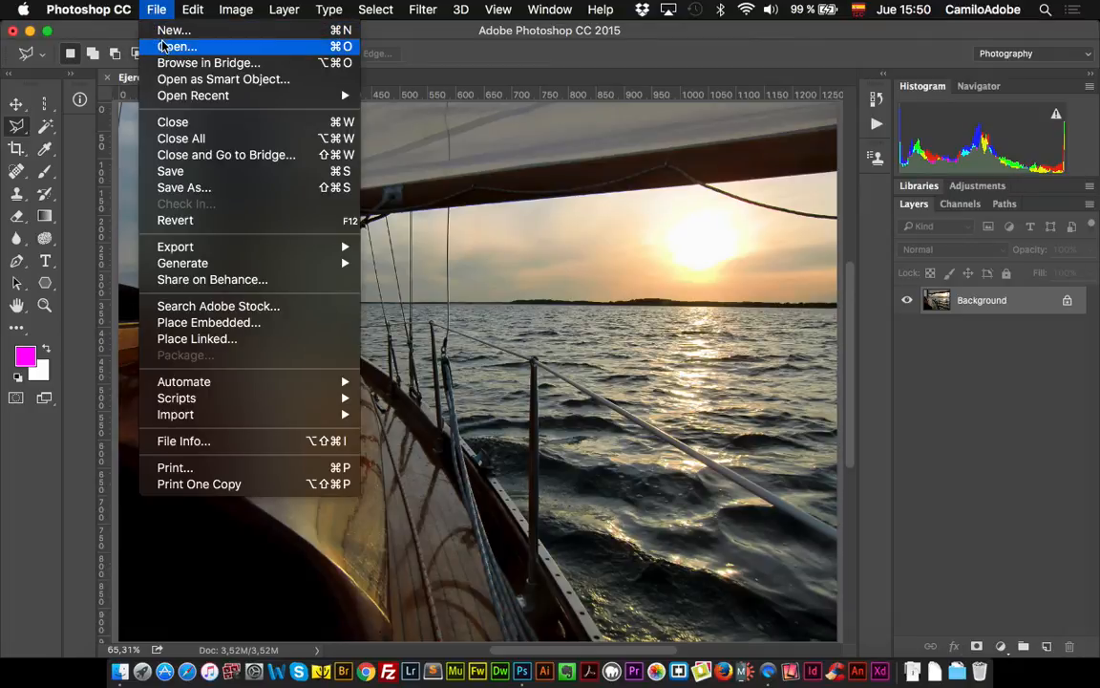
pyautogui.click(164, 44)
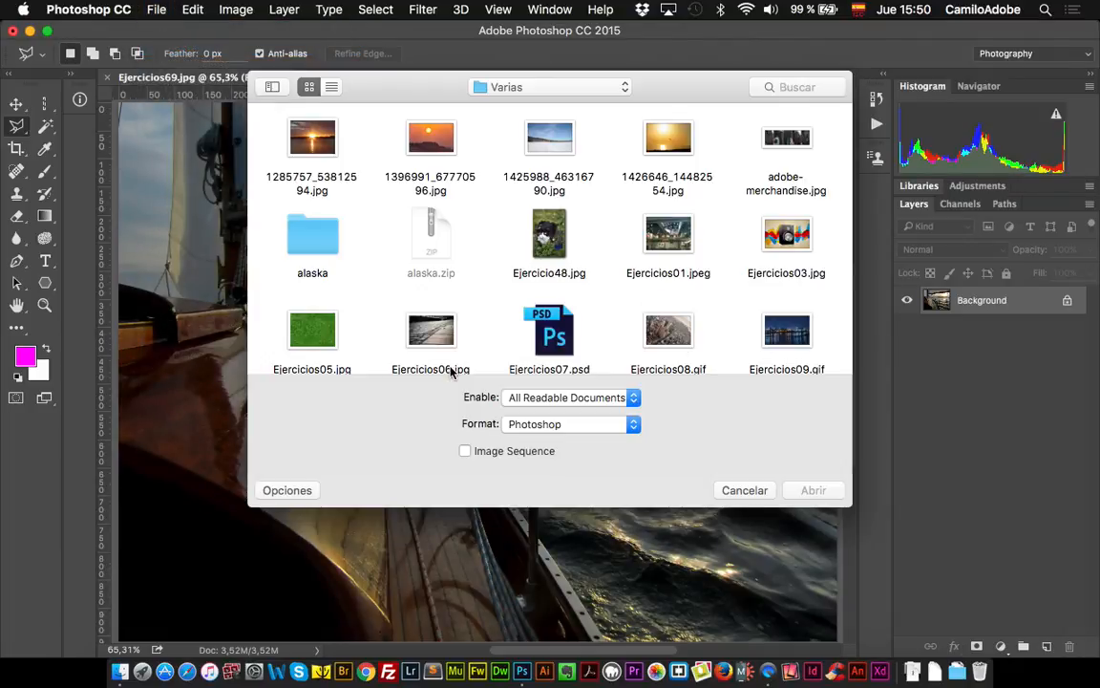
pyautogui.scroll(-15, 453, 373)
pyautogui.scroll(-8, 453, 373)
pyautogui.scroll(15, 453, 372)
pyautogui.scroll(5, 453, 372)
pyautogui.doubleClick(556, 239)
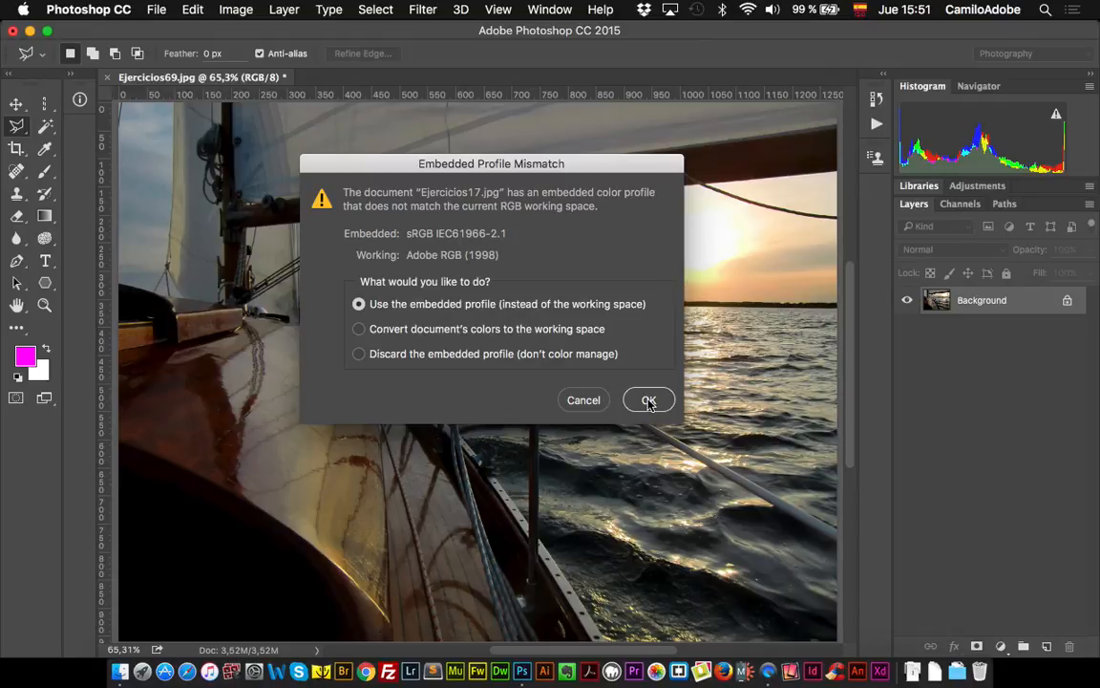
pyautogui.click(649, 403)
# Trace a Lasso selection around the gull's head, beak and upper neck, discarding a first partial outline over the crown
pyautogui.press('z')
pyautogui.moveTo(579, 444); pyautogui.dragTo(599, 404)
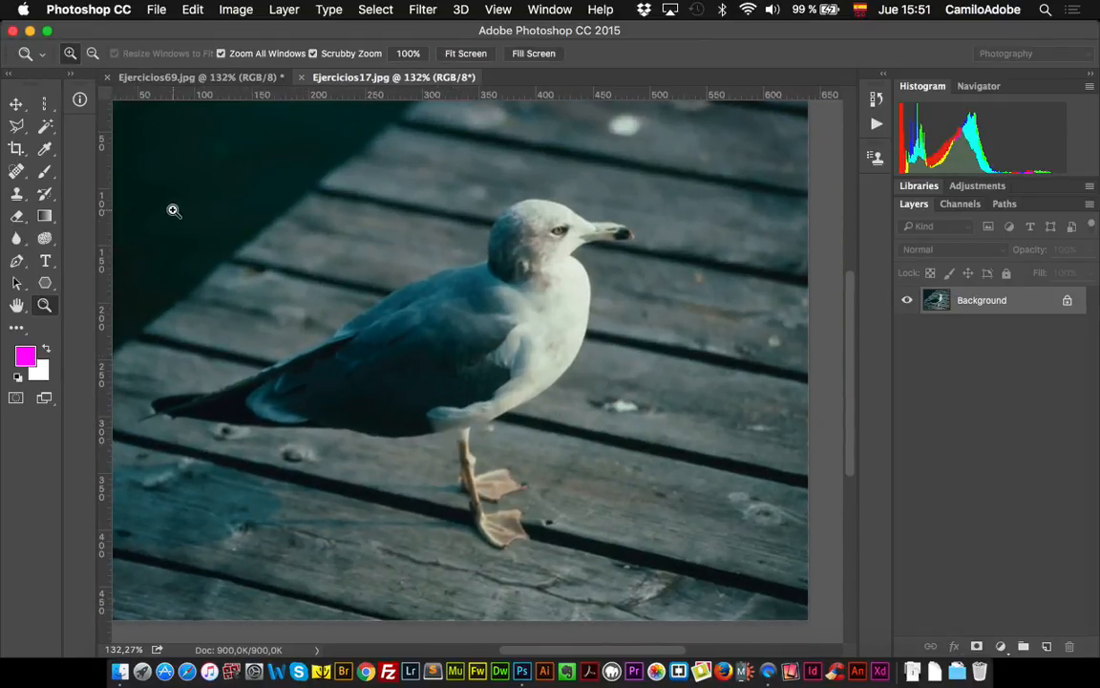
pyautogui.moveTo(527, 304); pyautogui.dragTo(527, 168)
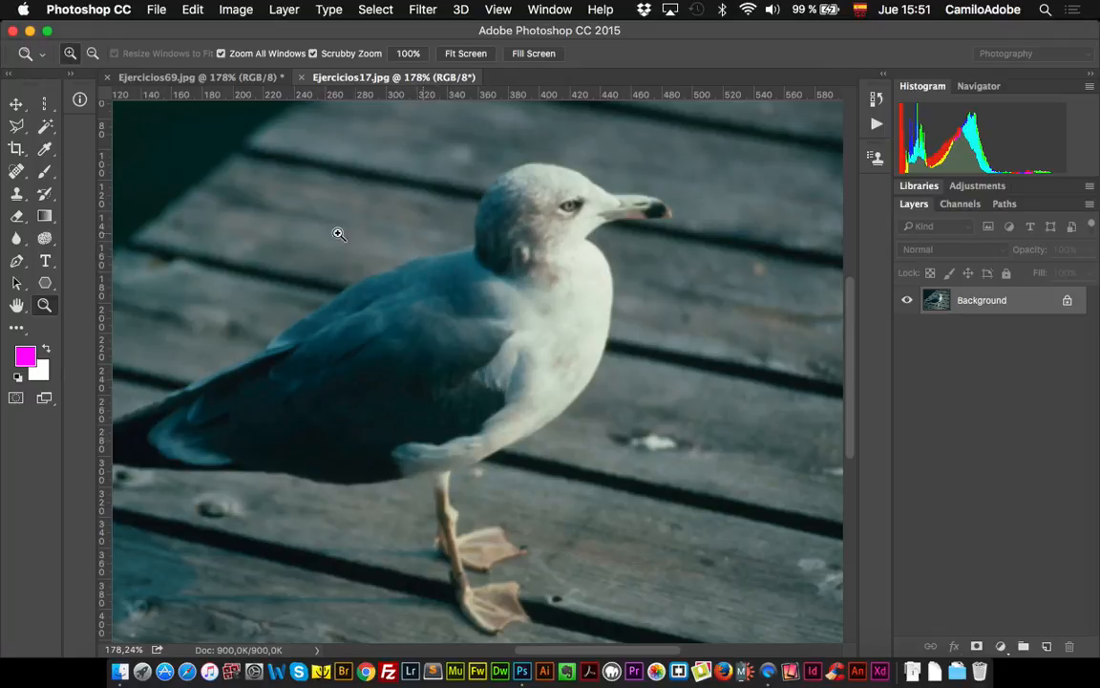
pyautogui.click(15, 128)
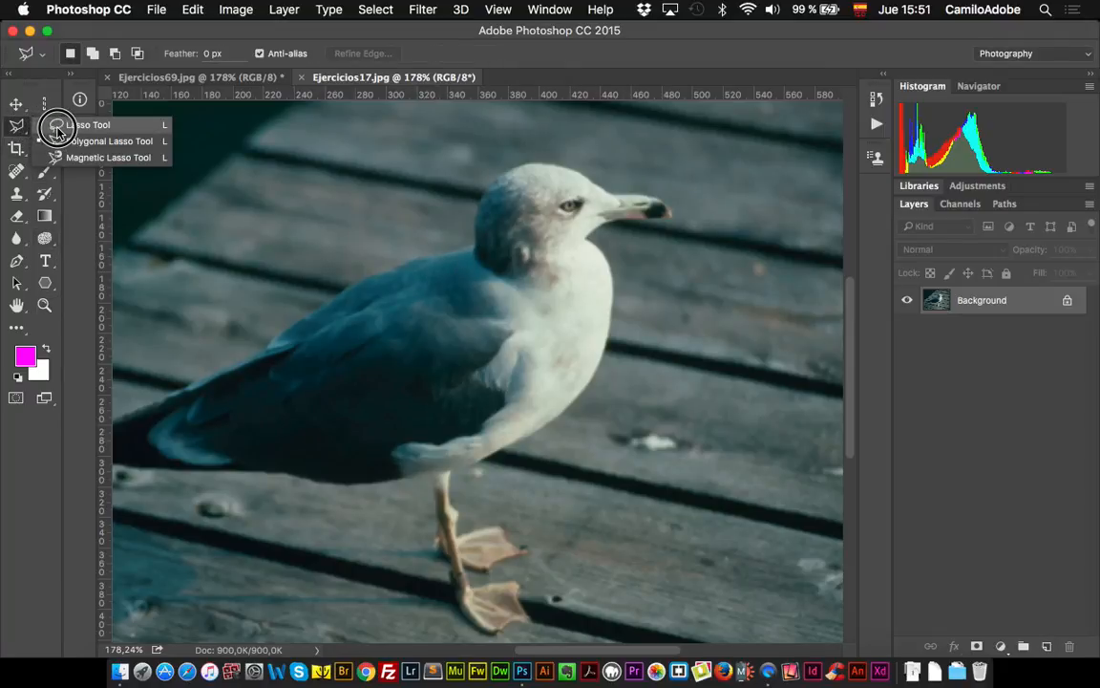
pyautogui.click(59, 125)
pyautogui.moveTo(611, 198)
pyautogui.mouseDown()
pyautogui.moveTo(565, 167)
pyautogui.moveTo(512, 167)
pyautogui.moveTo(482, 202)
pyautogui.moveTo(474, 248)
pyautogui.mouseUp()
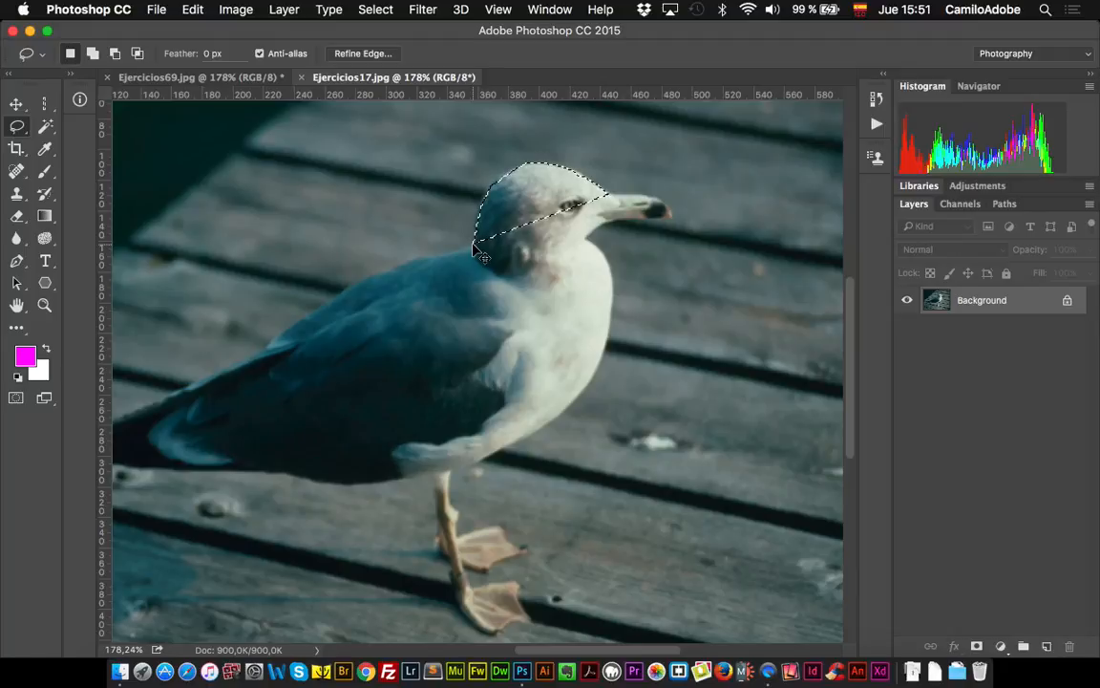
pyautogui.click(474, 250)
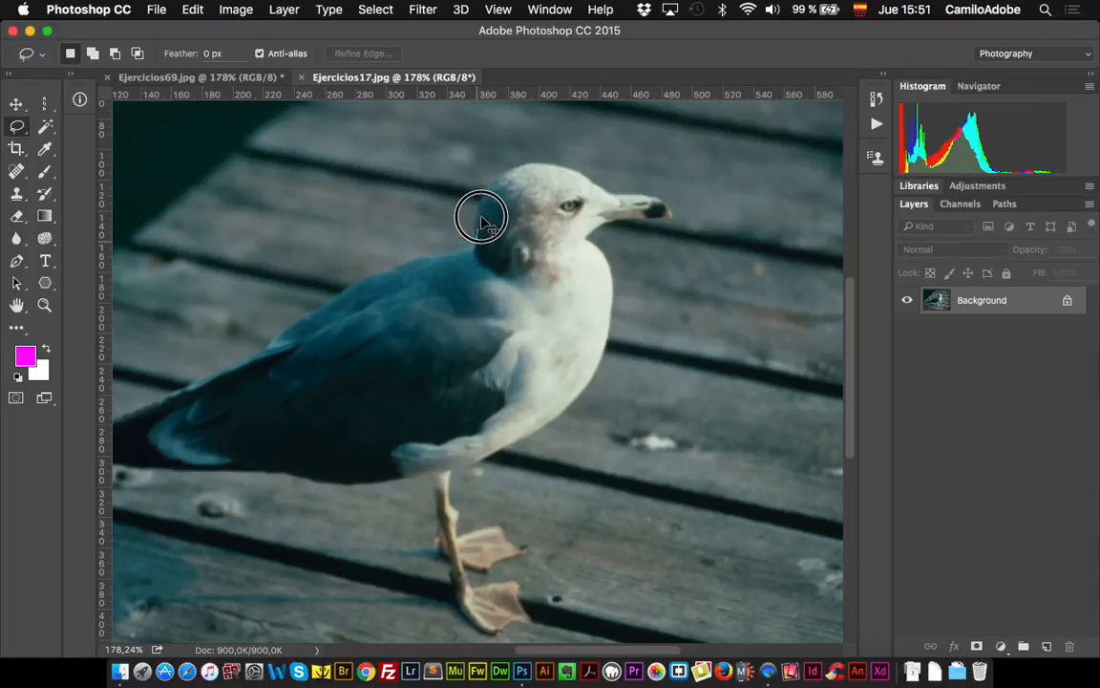
pyautogui.moveTo(606, 193)
pyautogui.mouseDown()
pyautogui.moveTo(682, 201)
pyautogui.moveTo(666, 222)
pyautogui.moveTo(615, 233)
pyautogui.moveTo(622, 281)
pyautogui.moveTo(570, 328)
pyautogui.moveTo(513, 315)
pyautogui.moveTo(471, 242)
pyautogui.mouseUp()
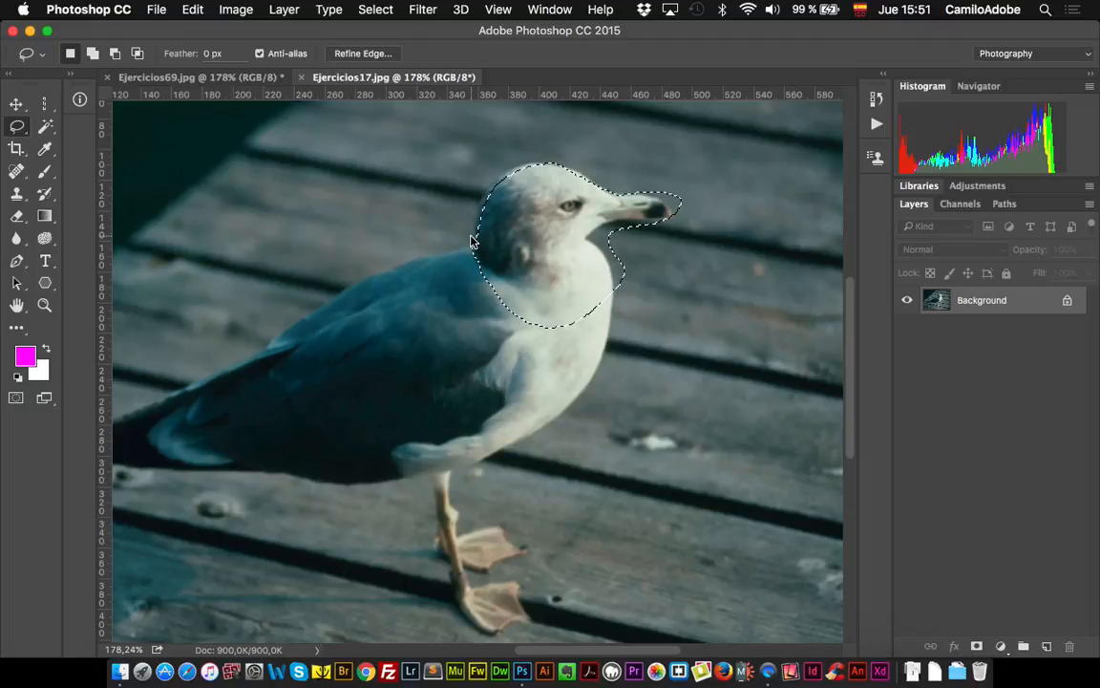
# Subtract the excess background above the beak, below it and in front of the throat from the selection, and undo the last change
pyautogui.press('z')
pyautogui.moveTo(577, 271); pyautogui.dragTo(641, 275)
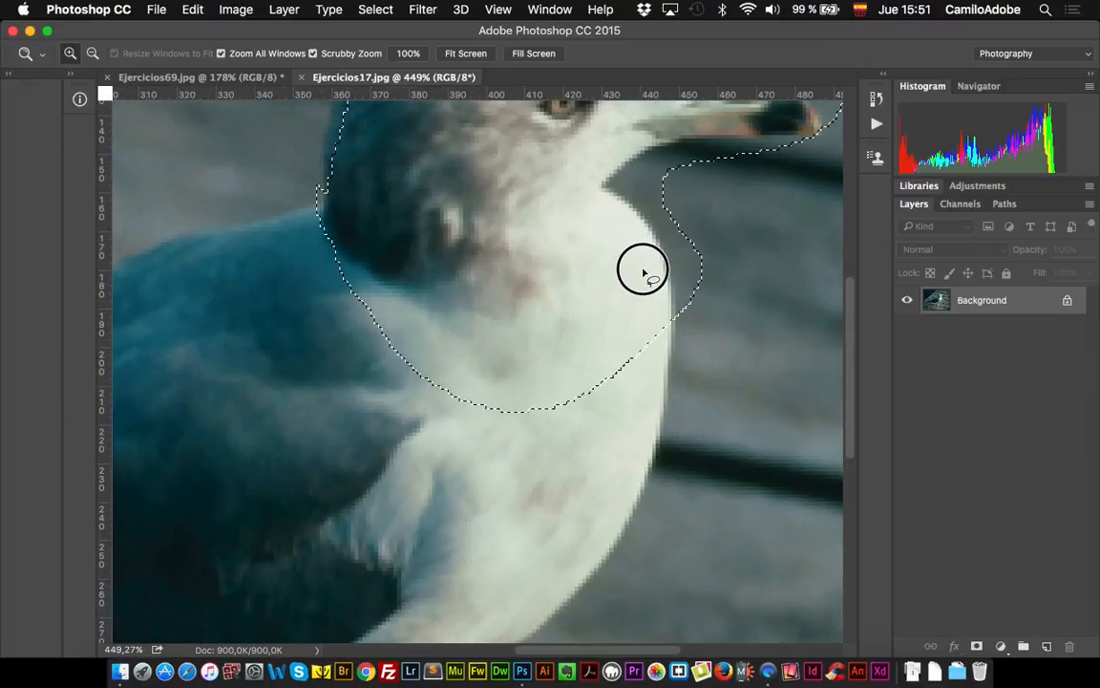
pyautogui.moveTo(631, 167); pyautogui.dragTo(538, 336)
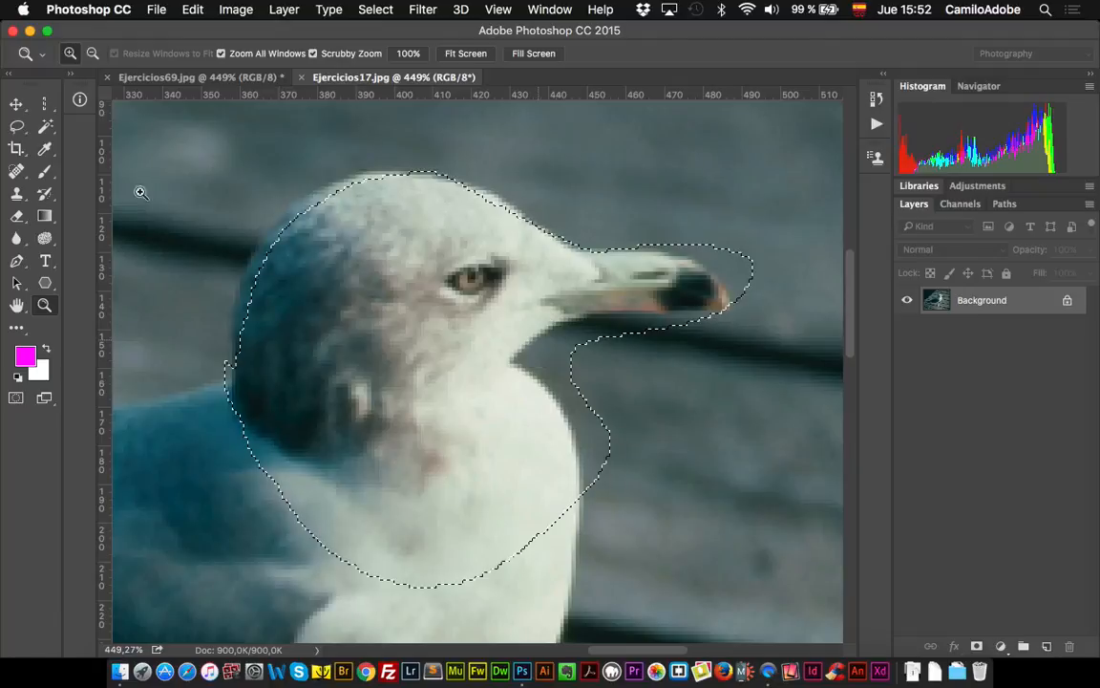
pyautogui.click(19, 127)
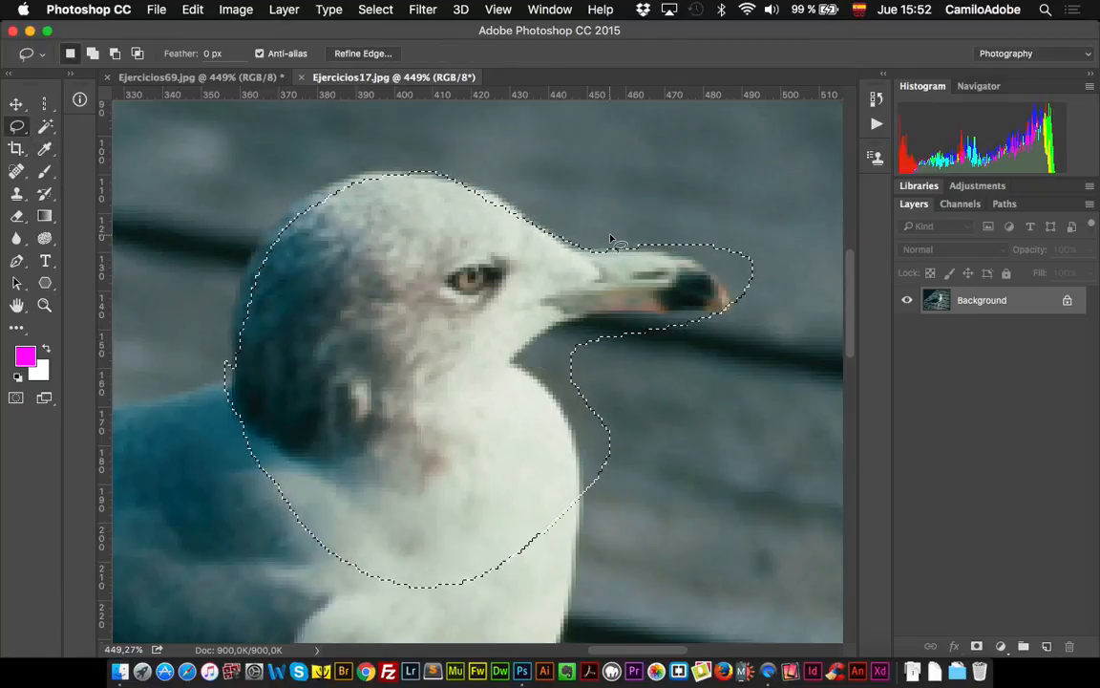
pyautogui.moveTo(611, 239)
pyautogui.mouseDown()
pyautogui.moveTo(689, 254)
pyautogui.moveTo(762, 289)
pyautogui.moveTo(731, 231)
pyautogui.moveTo(632, 181)
pyautogui.mouseUp()
pyautogui.moveTo(693, 247)
pyautogui.mouseDown()
pyautogui.moveTo(663, 241)
pyautogui.moveTo(717, 285)
pyautogui.moveTo(755, 220)
pyautogui.mouseUp()
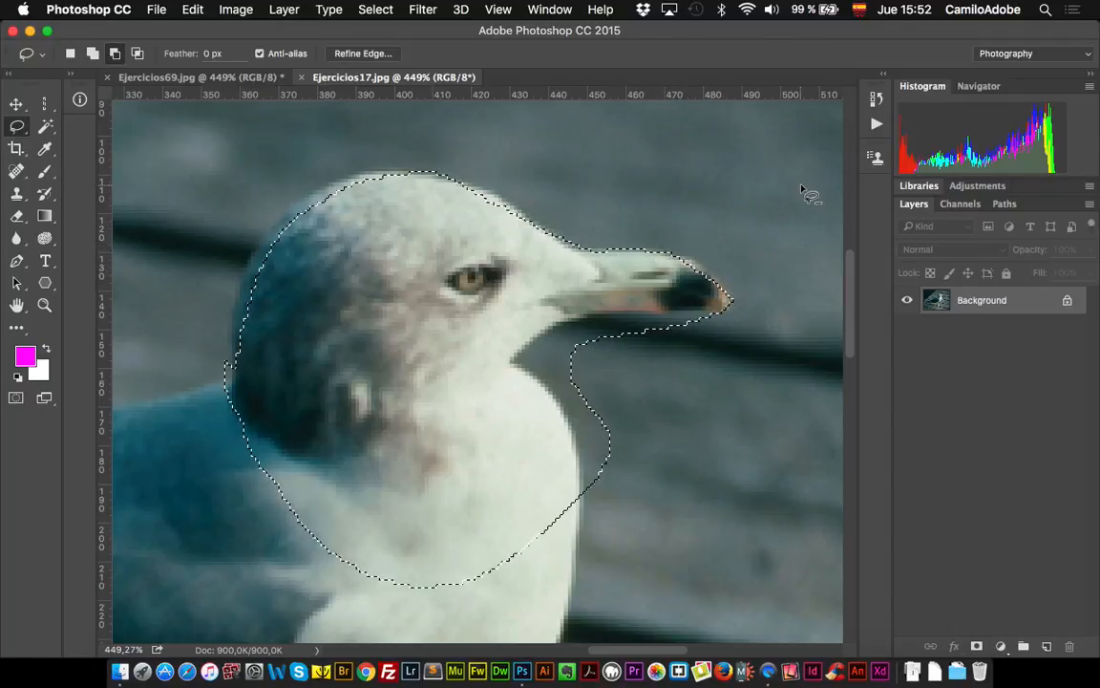
pyautogui.moveTo(635, 254)
pyautogui.mouseDown()
pyautogui.moveTo(698, 254)
pyautogui.moveTo(719, 290)
pyautogui.moveTo(714, 313)
pyautogui.moveTo(571, 315)
pyautogui.moveTo(511, 349)
pyautogui.moveTo(648, 506)
pyautogui.moveTo(688, 397)
pyautogui.moveTo(706, 387)
pyautogui.mouseUp()
pyautogui.moveTo(616, 311)
pyautogui.mouseDown()
pyautogui.moveTo(594, 310)
pyautogui.moveTo(491, 364)
pyautogui.moveTo(502, 346)
pyautogui.mouseUp()
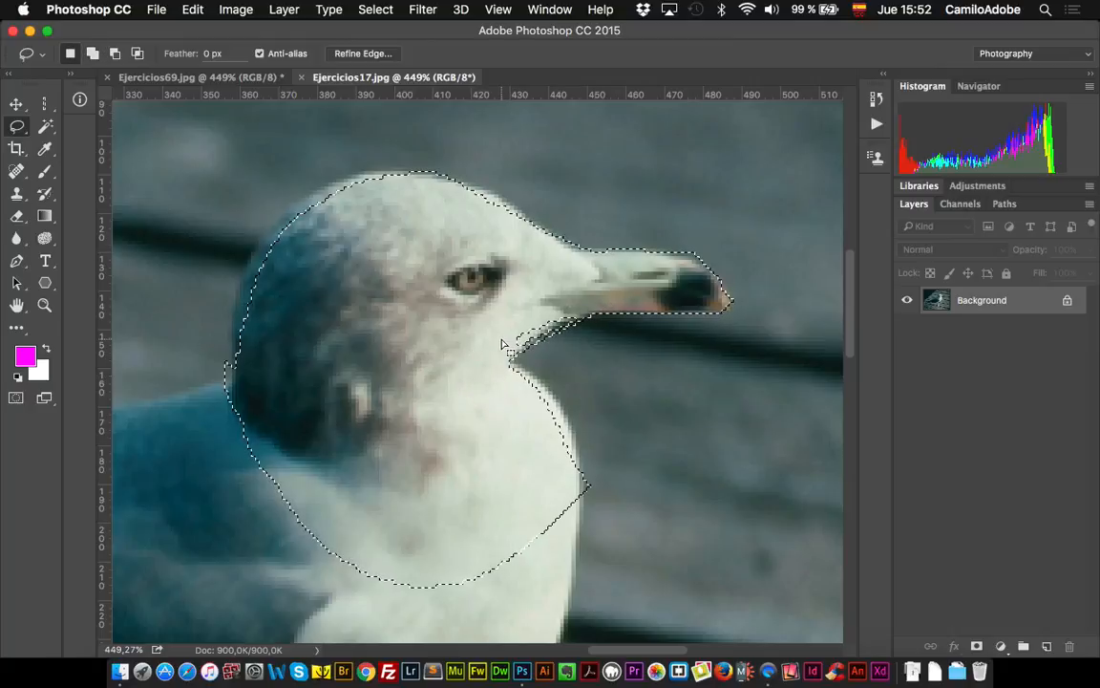
pyautogui.press('super+z')
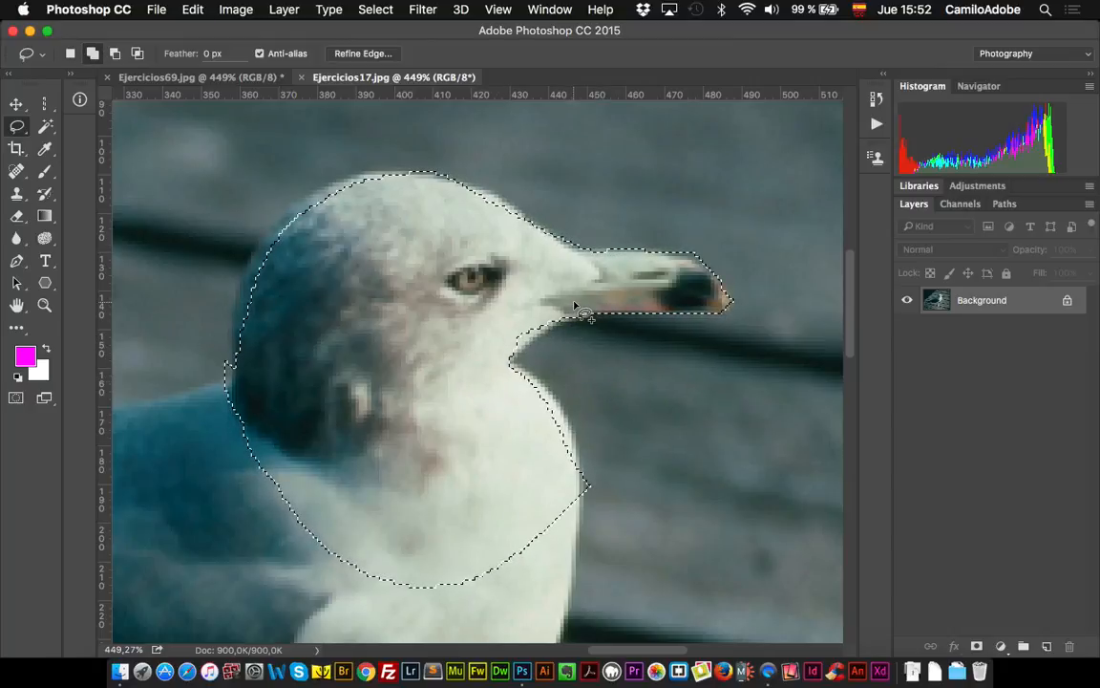
# Add the missed areas under the beak, along the chest and behind the head to the Lasso selection, and clear the selection
pyautogui.moveTo(573, 306)
pyautogui.mouseDown()
pyautogui.moveTo(486, 358)
pyautogui.moveTo(542, 288)
pyautogui.mouseUp()
pyautogui.moveTo(499, 361)
pyautogui.mouseDown()
pyautogui.moveTo(555, 394)
pyautogui.moveTo(586, 447)
pyautogui.moveTo(563, 524)
pyautogui.mouseUp()
pyautogui.moveTo(438, 181)
pyautogui.mouseDown()
pyautogui.moveTo(354, 178)
pyautogui.moveTo(296, 218)
pyautogui.moveTo(235, 308)
pyautogui.moveTo(229, 365)
pyautogui.mouseUp()
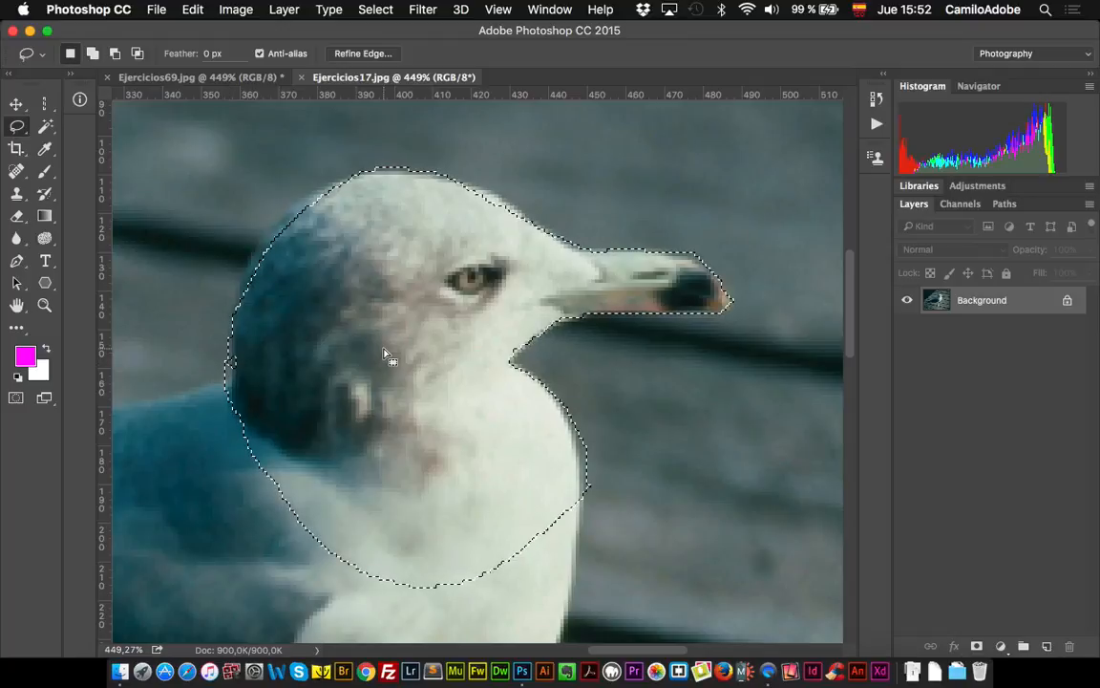
pyautogui.press('super+d')
# Select the top of the gull's head with the Lasso, tracing freehand from the nape over the crown and with straight segments to the beak
pyautogui.press('z')
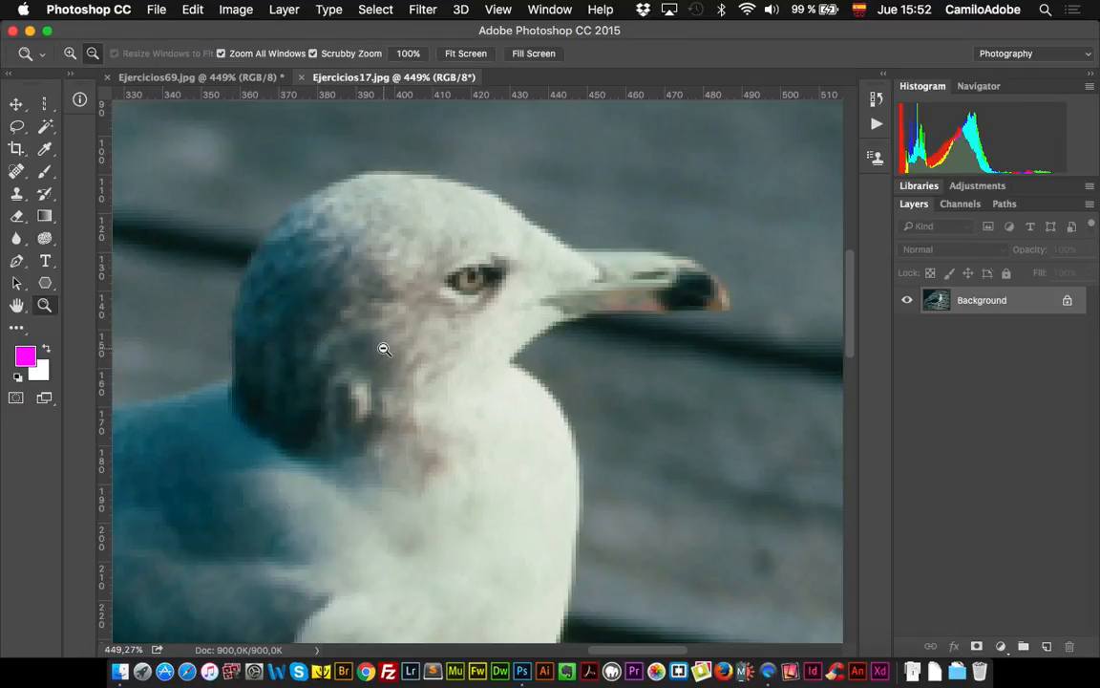
pyautogui.keyDown('alt'); pyautogui.click(383, 348); pyautogui.keyUp('alt')
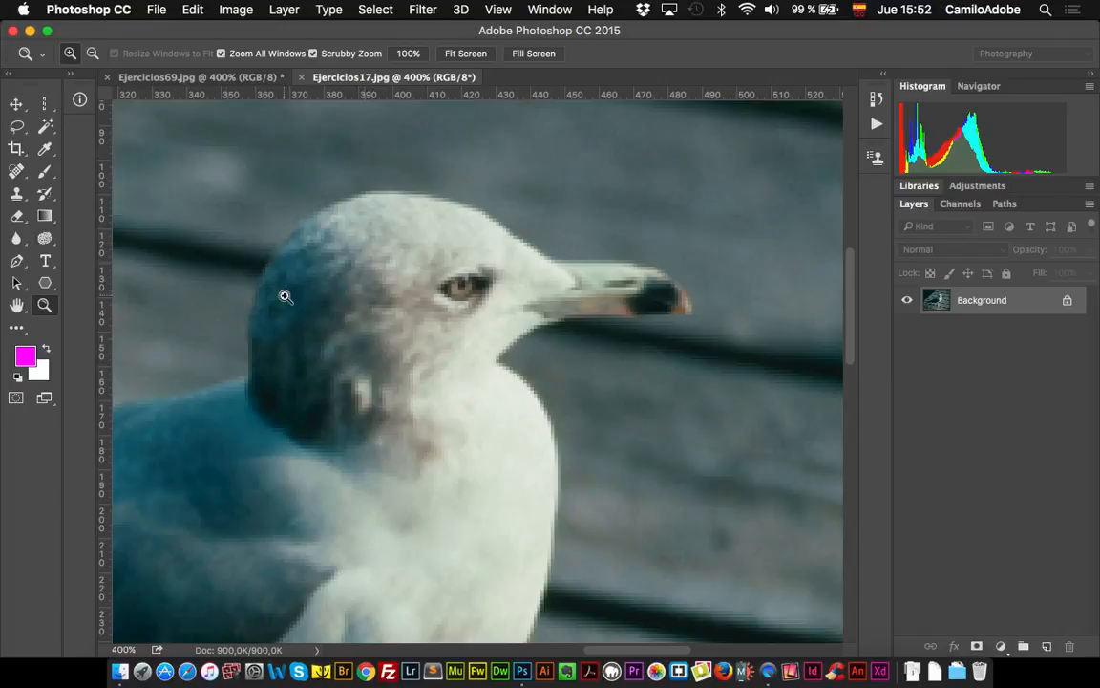
pyautogui.click(14, 132)
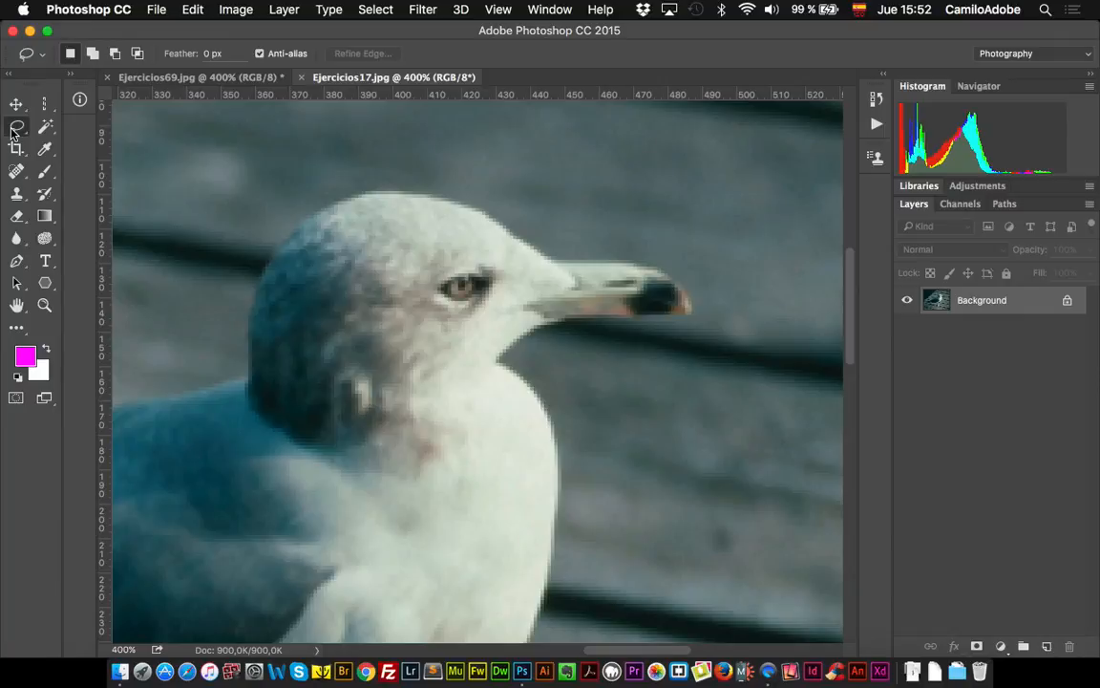
pyautogui.moveTo(12, 129); pyautogui.dragTo(66, 125)
pyautogui.hscroll(-5, 280, 318)
pyautogui.scroll(-3, 280, 318)
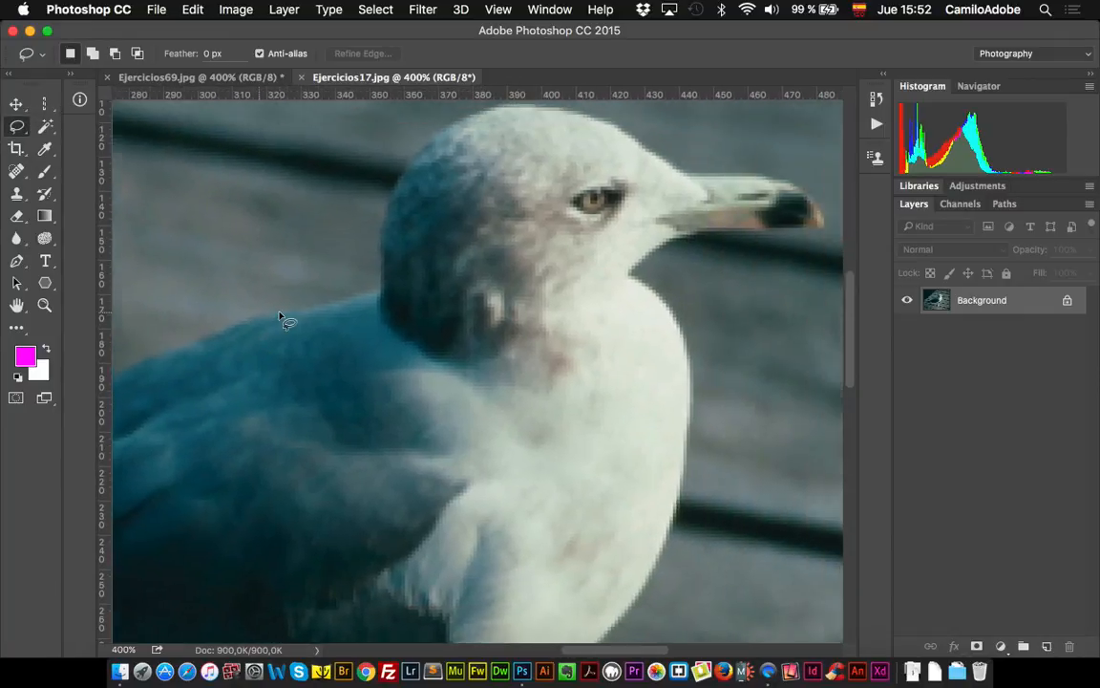
pyautogui.hscroll(3, 280, 318)
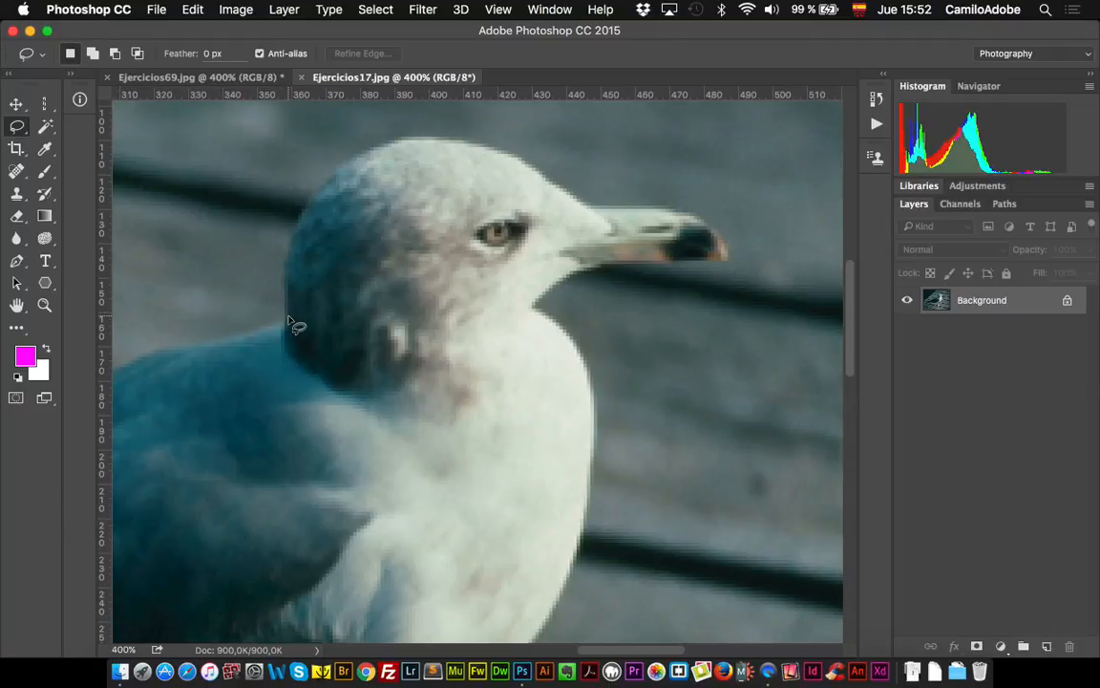
pyautogui.scroll(-3, 288, 324)
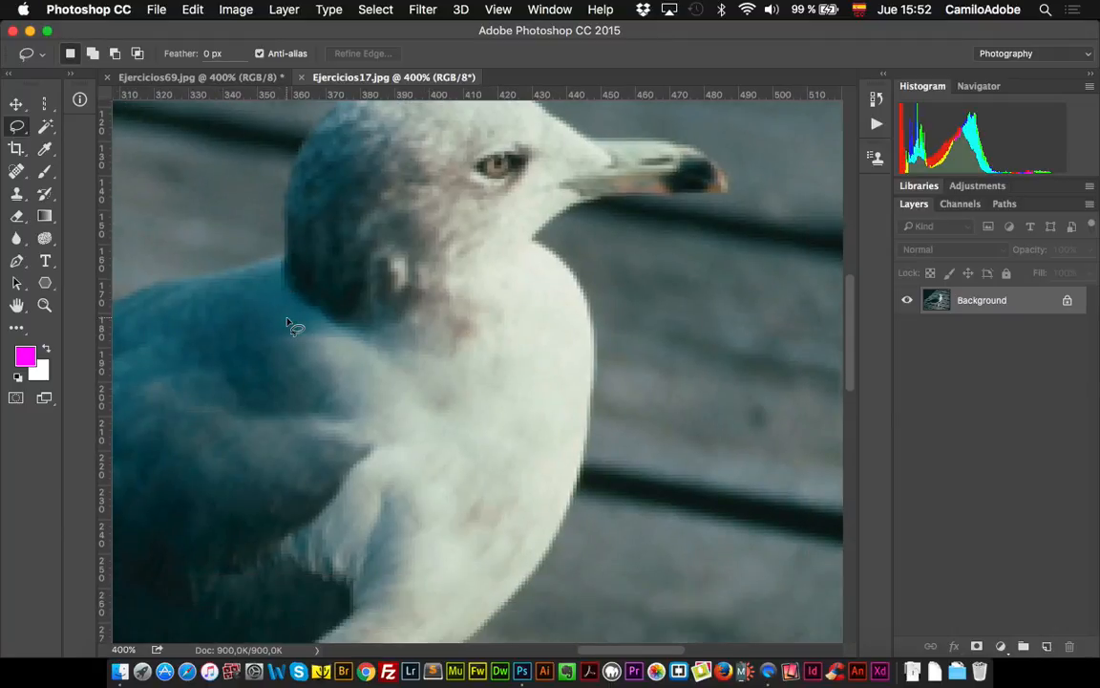
pyautogui.scroll(5, 287, 324)
pyautogui.moveTo(288, 363)
pyautogui.mouseDown()
pyautogui.moveTo(295, 259)
pyautogui.moveTo(355, 190)
pyautogui.moveTo(386, 178)
pyautogui.moveTo(496, 194)
pyautogui.mouseUp()
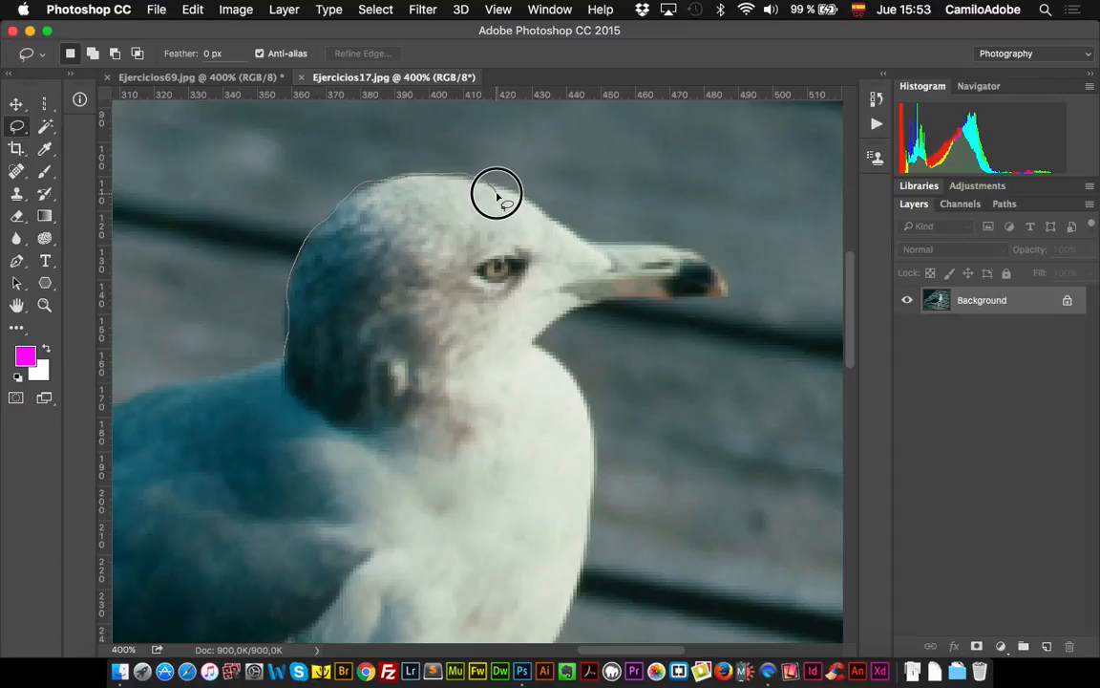
pyautogui.press('alt')
pyautogui.click(533, 205)
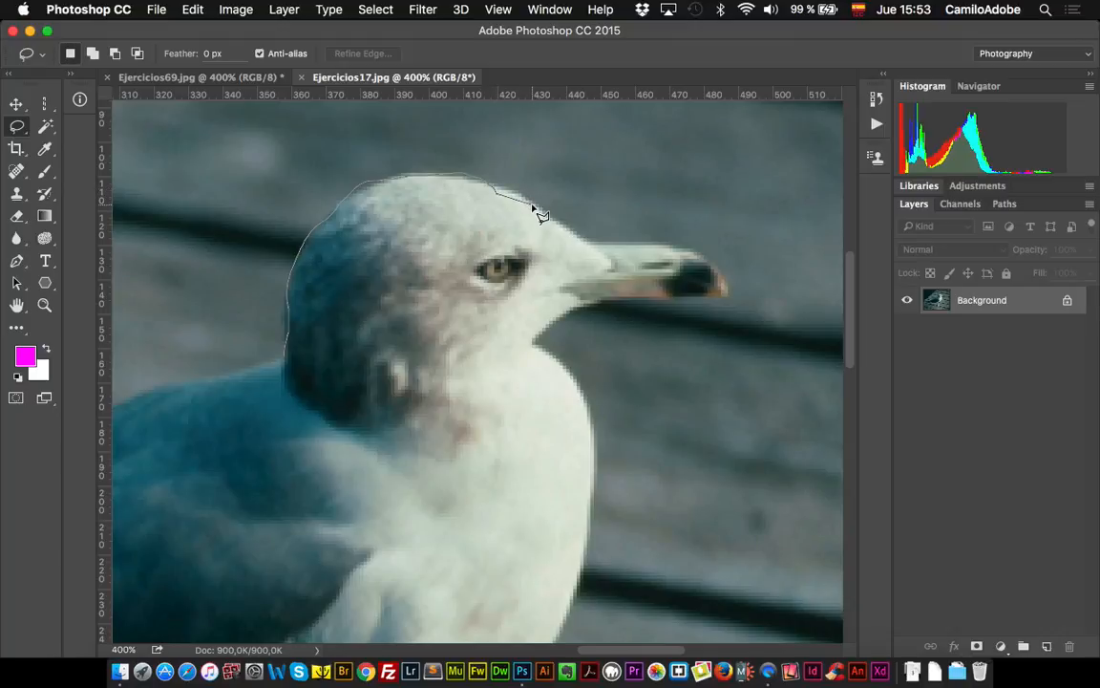
pyautogui.click(586, 243)
pyautogui.keyDown('alt'); pyautogui.click(622, 245); pyautogui.keyUp('alt')
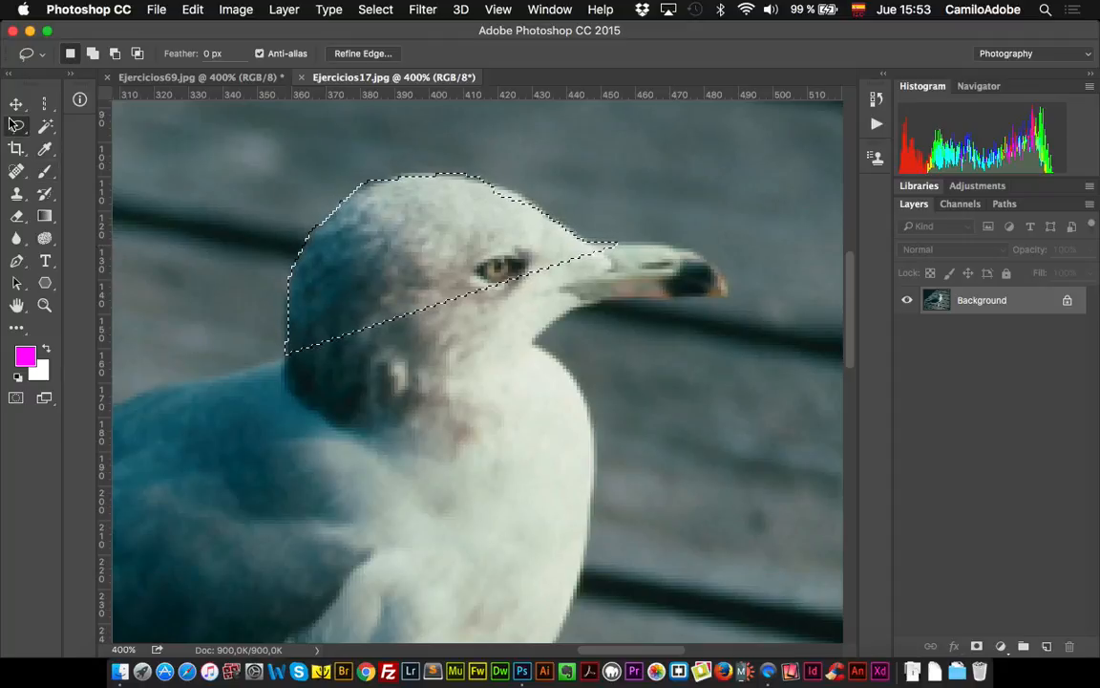
# Start adding to the head selection with the Polygonal Lasso along the beak's upper edge, and remove the misplaced points beyond the beak
pyautogui.moveTo(16, 130)
pyautogui.mouseDown()
pyautogui.moveTo(44, 124)
pyautogui.moveTo(67, 150)
pyautogui.mouseUp()
pyautogui.press('alt')
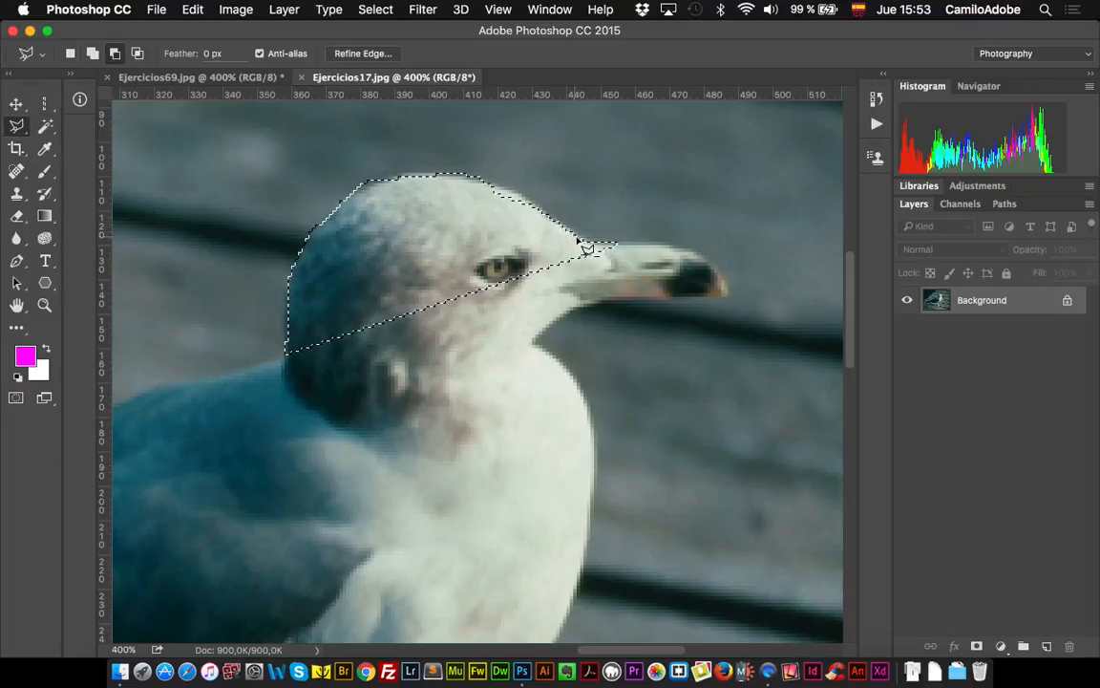
pyautogui.press('shift')
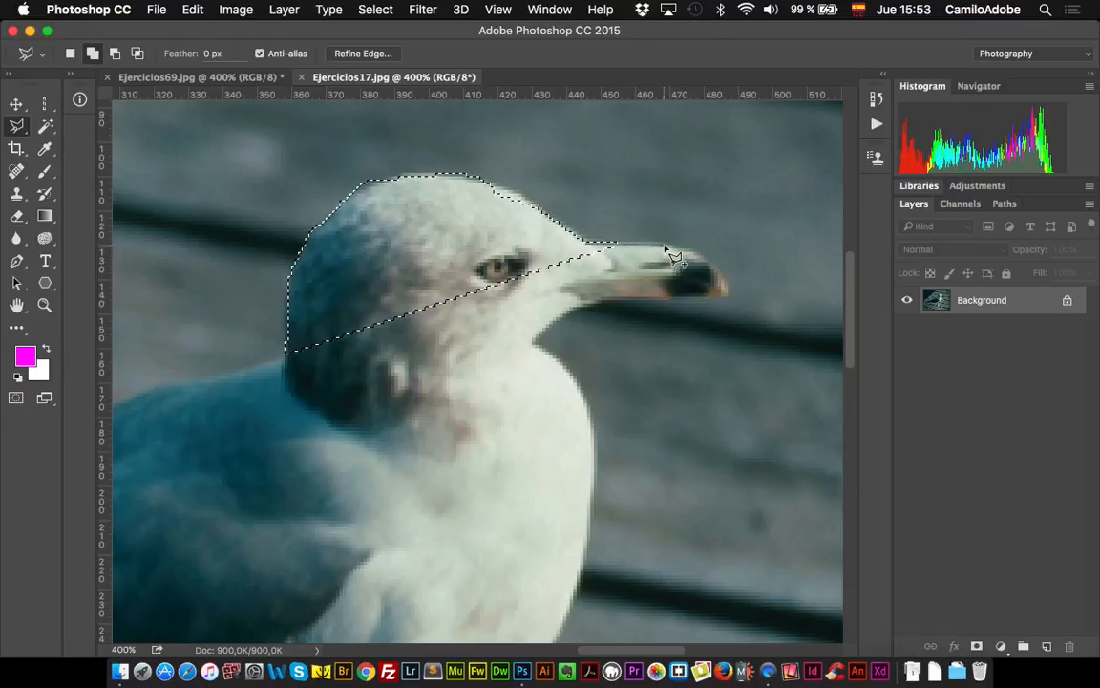
pyautogui.click(701, 249)
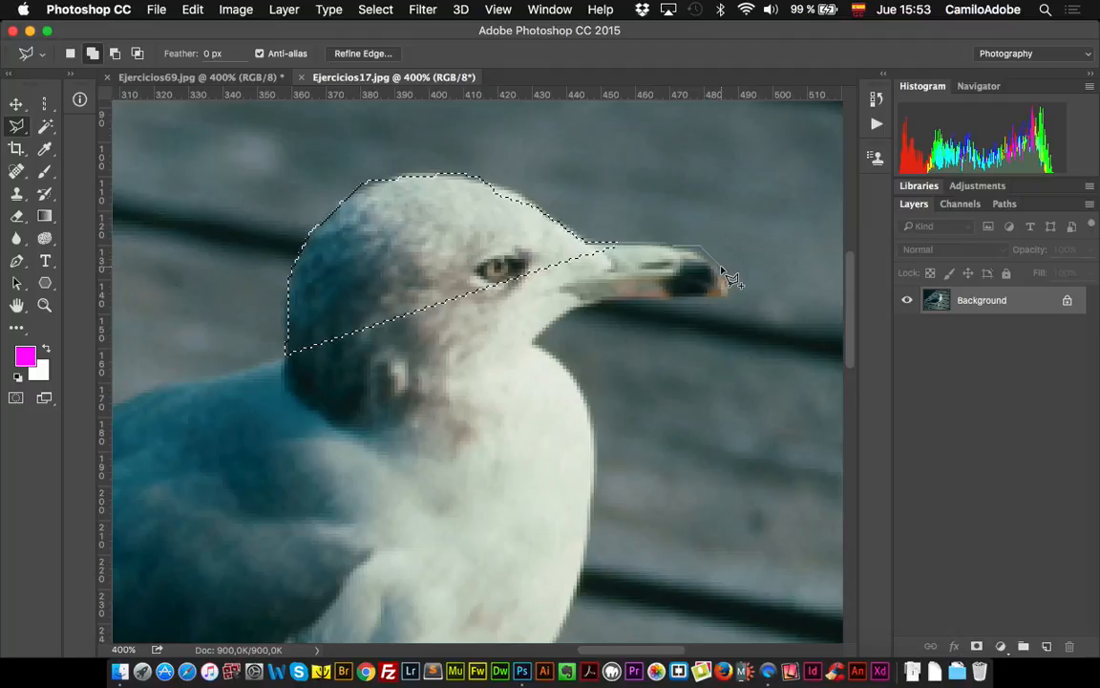
pyautogui.click(737, 210)
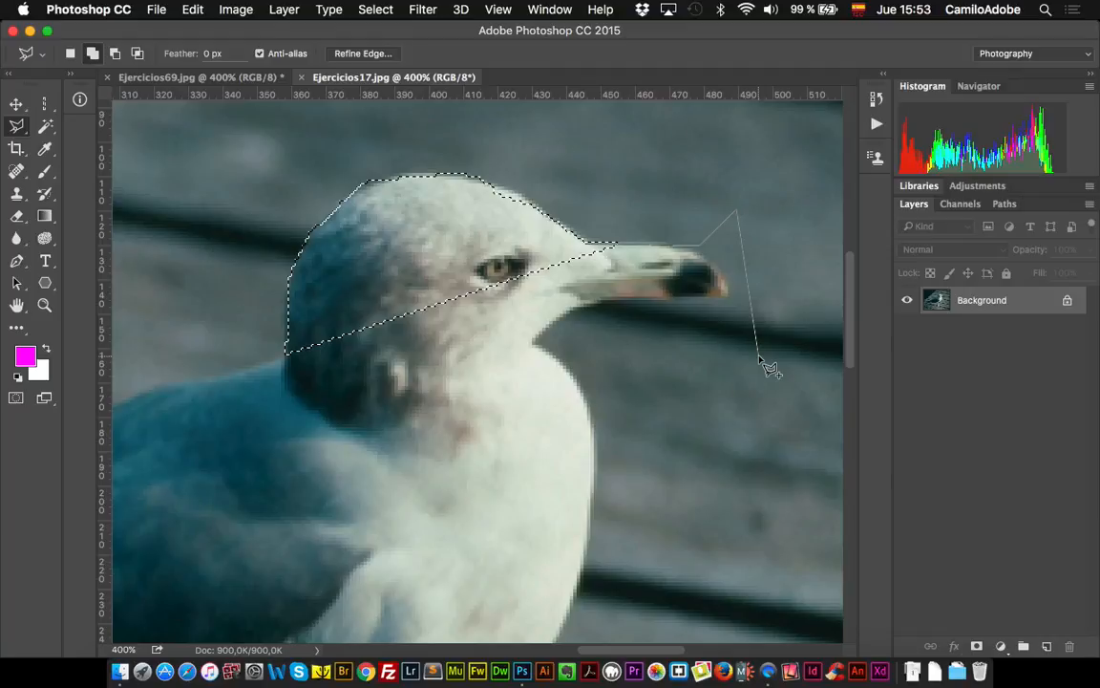
pyautogui.press('BackSpace')
pyautogui.press('BackSpace')
pyautogui.press('BackSpace')
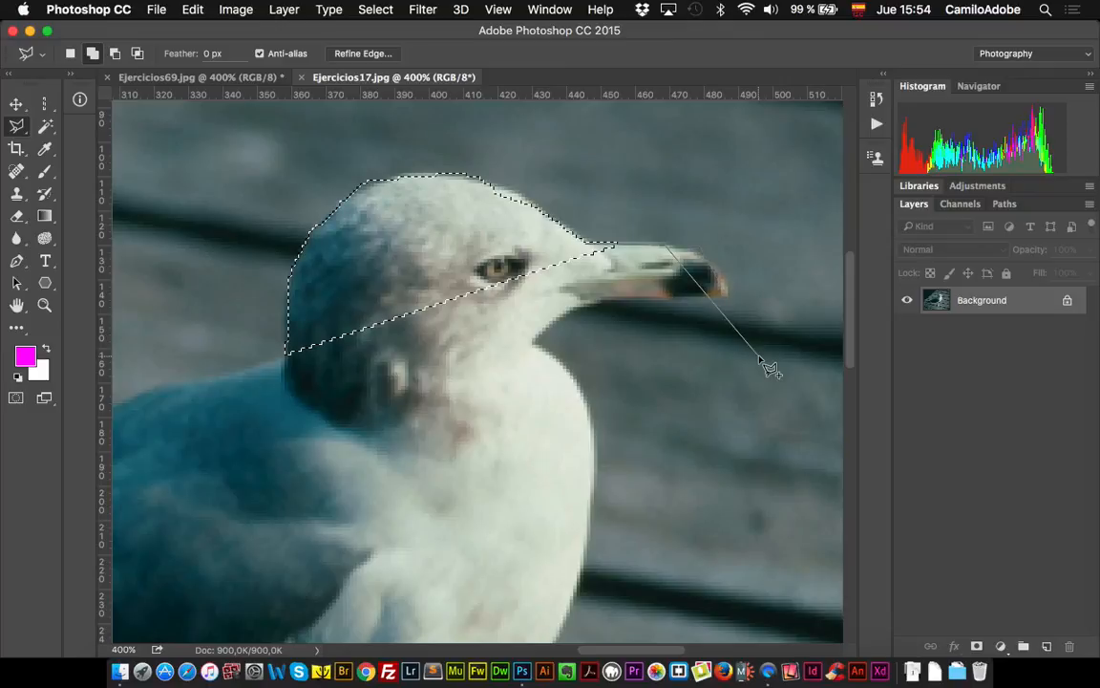
# Continue the Polygonal Lasso outline around the beak tip, along the beak's underside and throat, and down to the upper chest
pyautogui.click(700, 252)
pyautogui.click(727, 297)
pyautogui.click(609, 299)
pyautogui.click(570, 311)
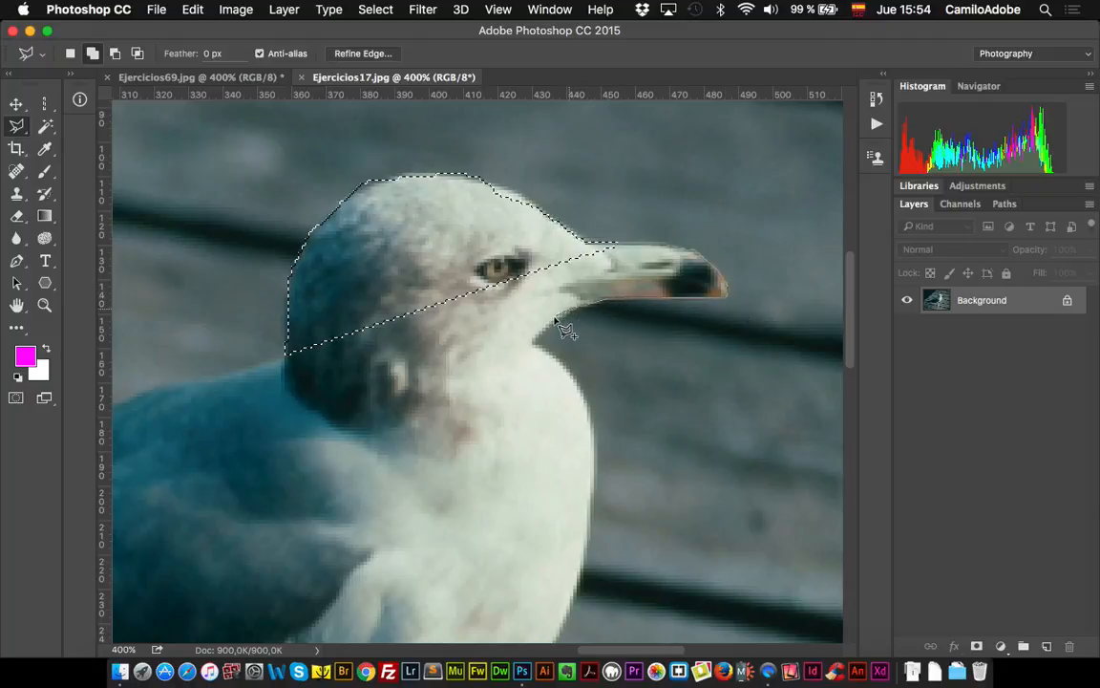
pyautogui.click(547, 325)
pyautogui.click(534, 343)
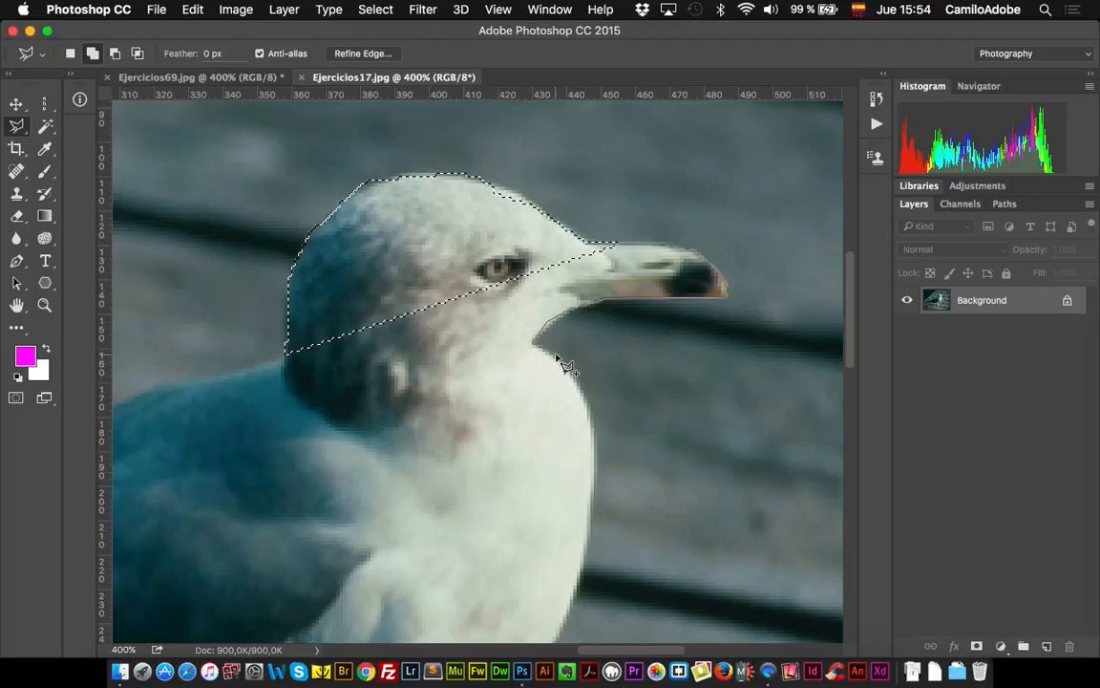
pyautogui.click(594, 424)
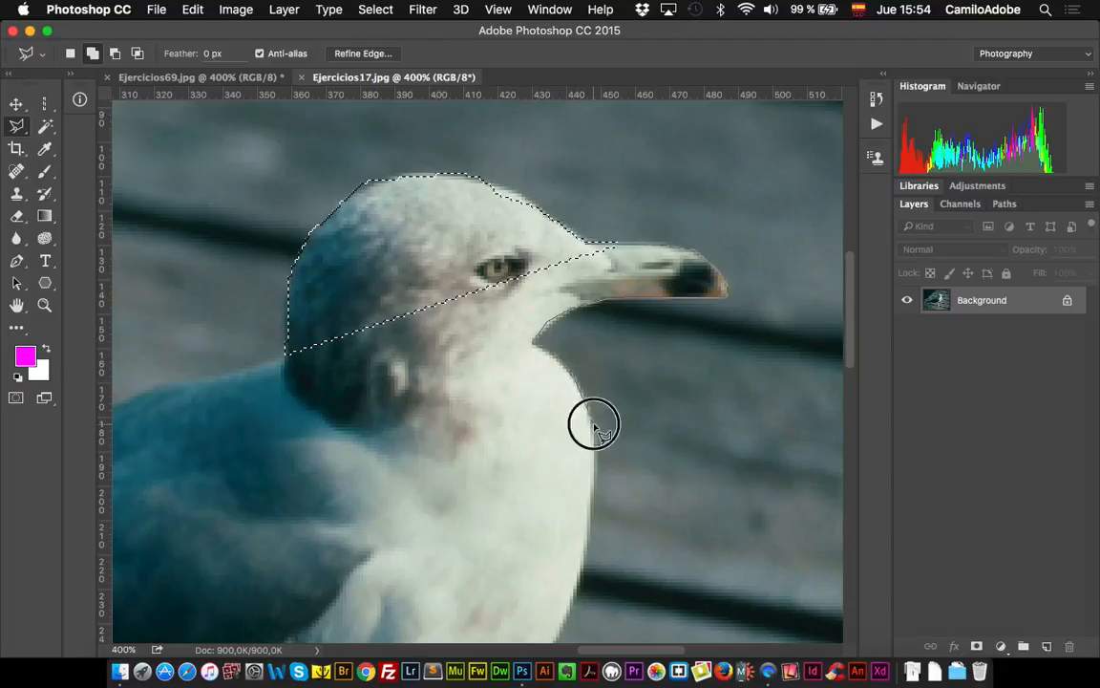
# Extend the outline down the chest and back up in a zigzag across the breast and wing to the gull's back
pyautogui.click(577, 592)
pyautogui.click(442, 636)
pyautogui.click(483, 523)
pyautogui.click(343, 593)
pyautogui.click(379, 525)
pyautogui.click(241, 531)
pyautogui.click(309, 457)
pyautogui.click(174, 450)
pyautogui.click(260, 405)
pyautogui.click(157, 390)
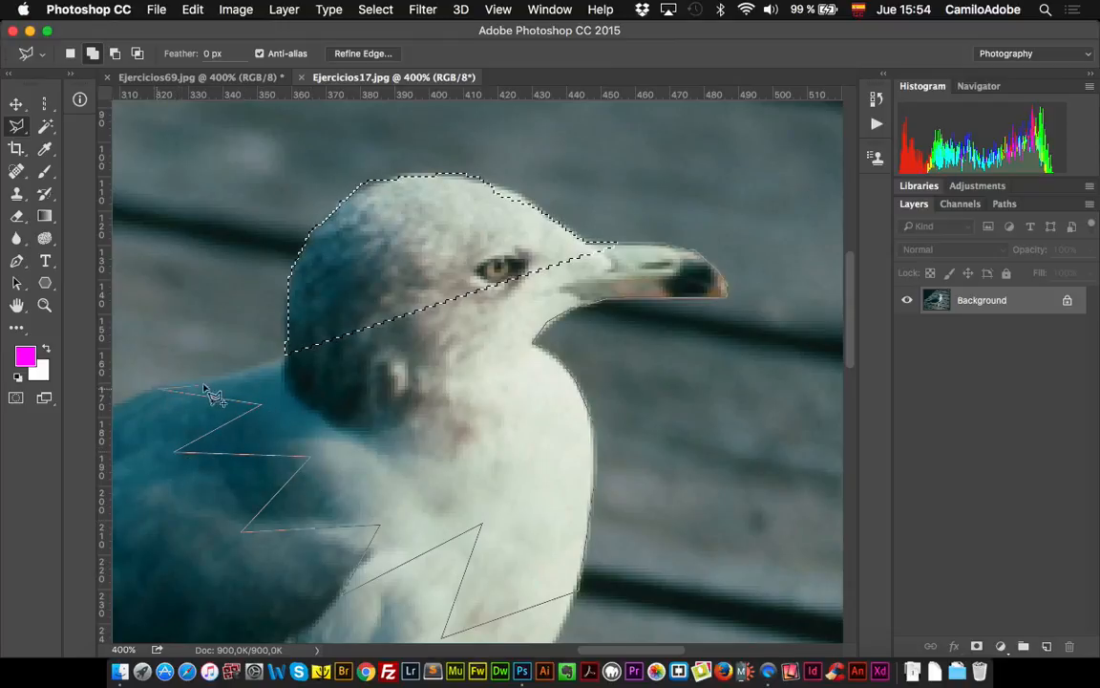
# Close the outline along the back and through the selected head, and add the missed strip along the forehead's upper edge
pyautogui.click(285, 355)
pyautogui.click(353, 295)
pyautogui.click(433, 267)
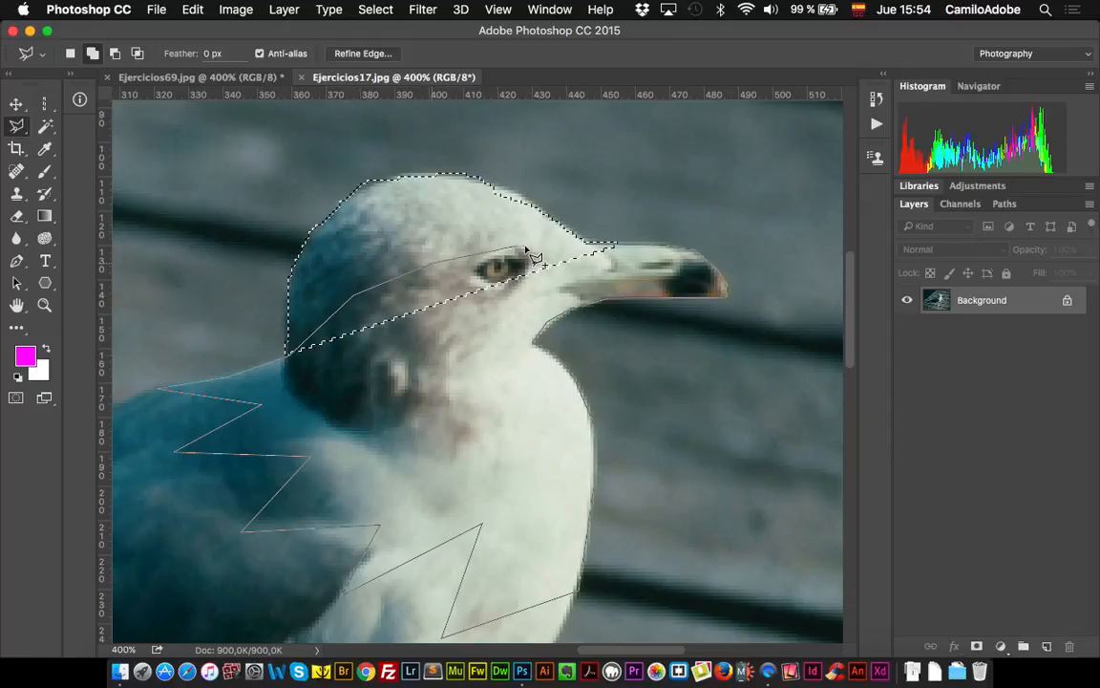
pyautogui.click(586, 246)
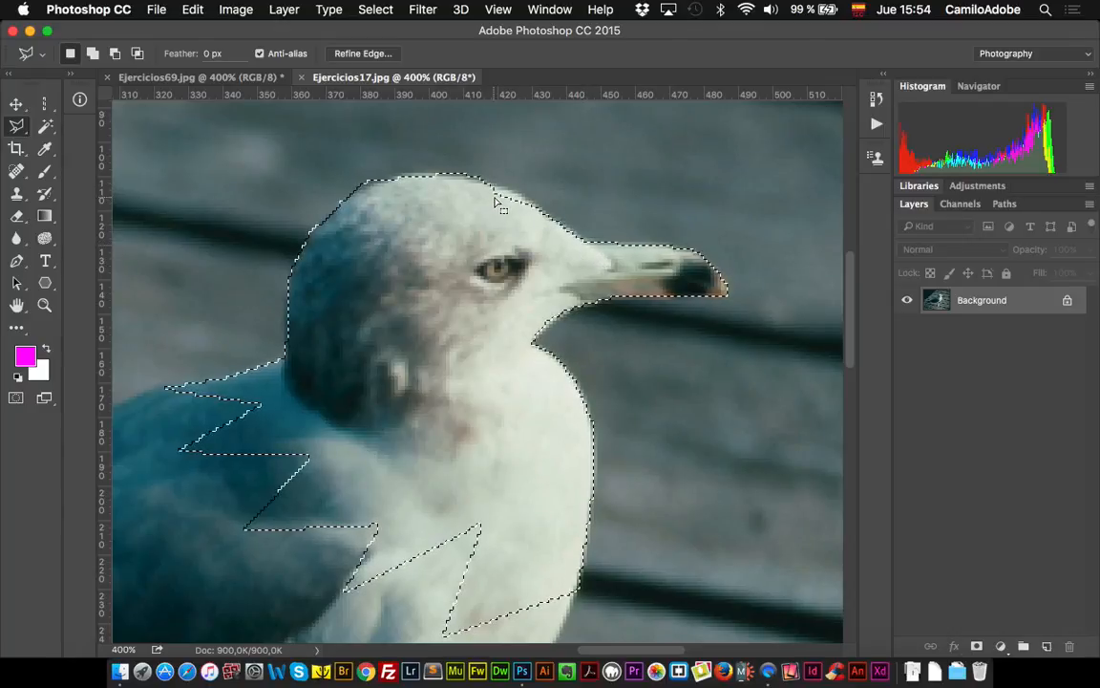
pyautogui.press('shift')
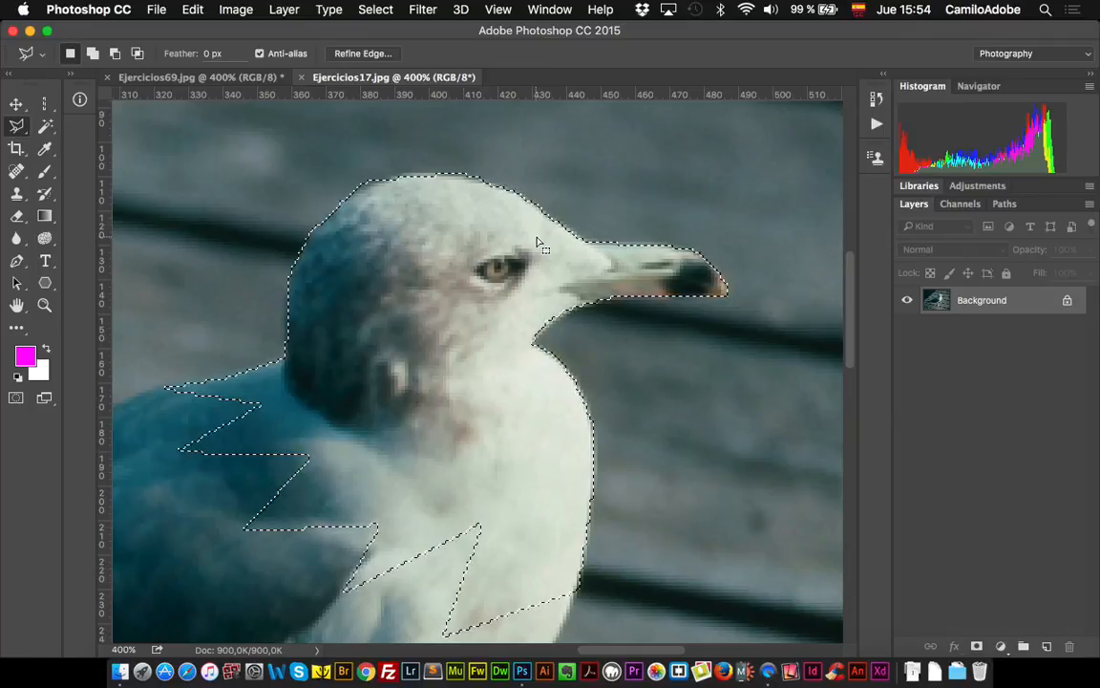
# Try moving the selected head and chest up and towards the beak side with the Move tool, and undo the move
pyautogui.click(18, 103)
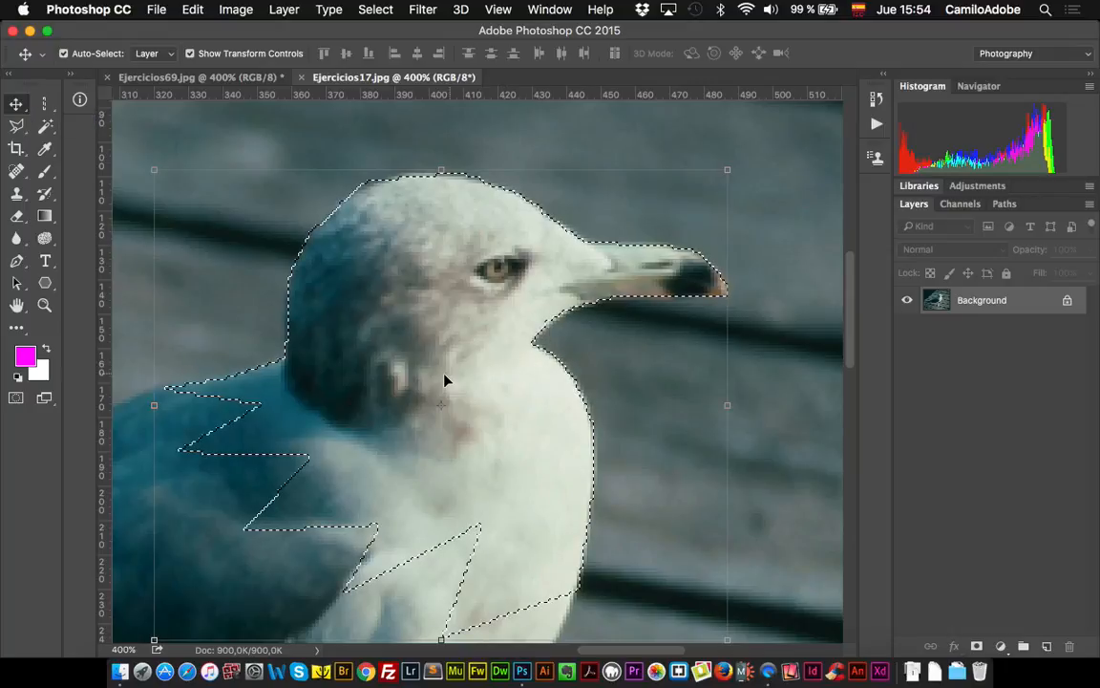
pyautogui.moveTo(444, 380); pyautogui.dragTo(551, 311)
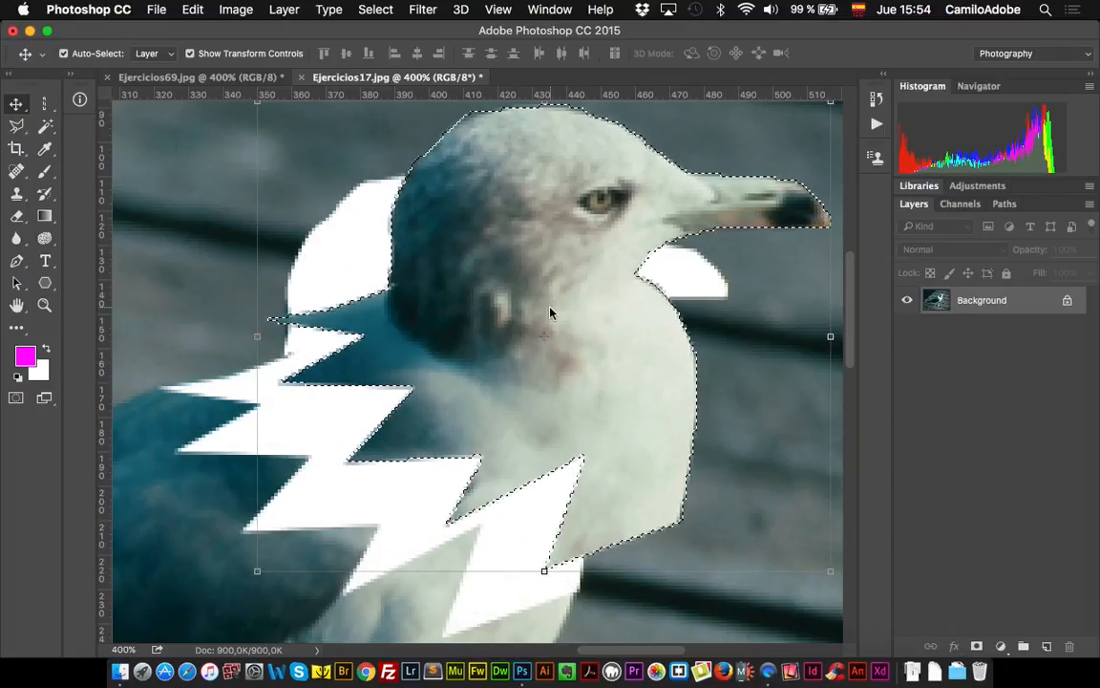
pyautogui.press('super+z')
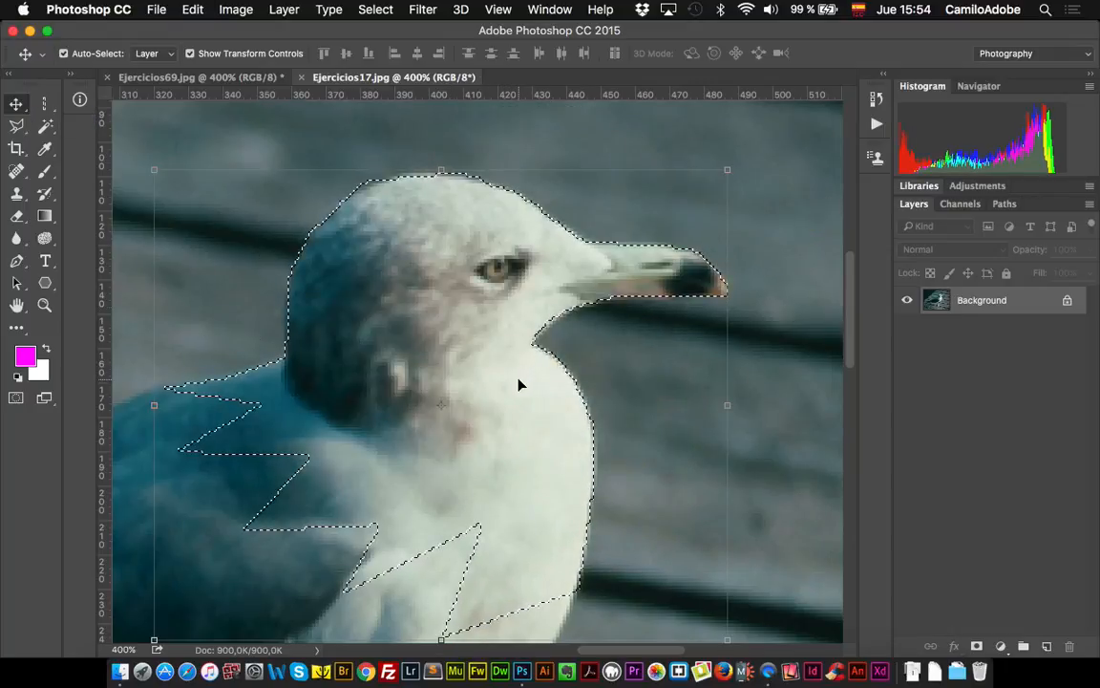
# Examine the zigzag head-and-chest selection in relation to the whole gull at 100% and 200% zoom
pyautogui.press('z')
pyautogui.keyDown('alt'); pyautogui.click(519, 384); pyautogui.keyUp('alt')
pyautogui.keyDown('alt'); pyautogui.click(519, 384); pyautogui.keyUp('alt')
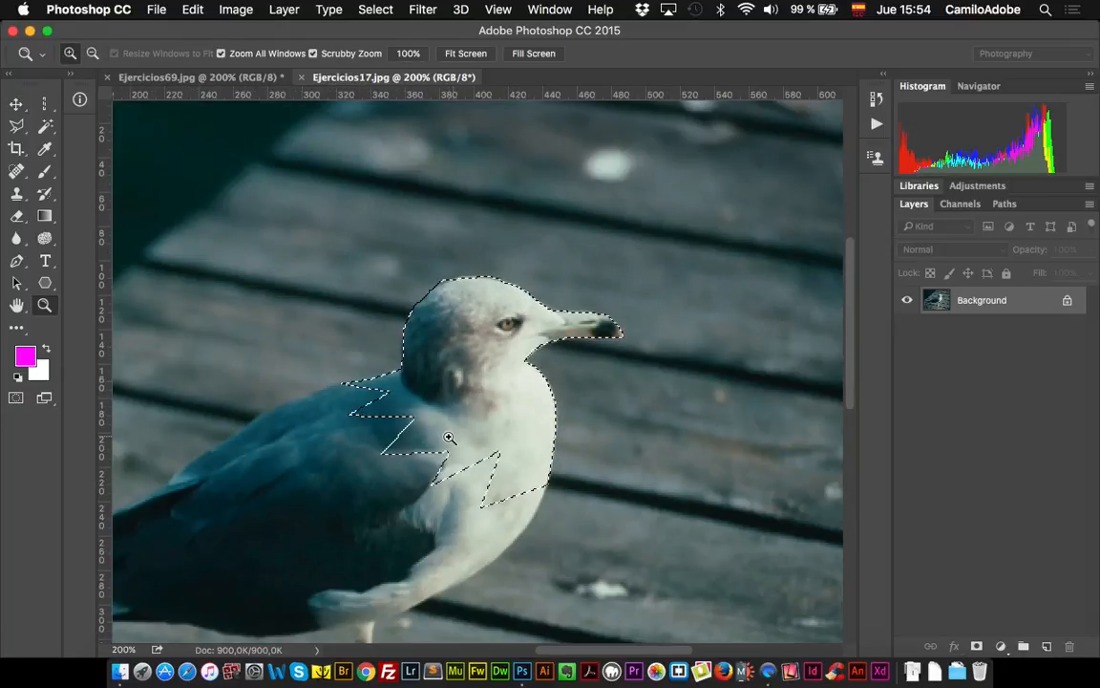
pyautogui.scroll(-5, 448, 437)
pyautogui.hscroll(-4, 449, 437)
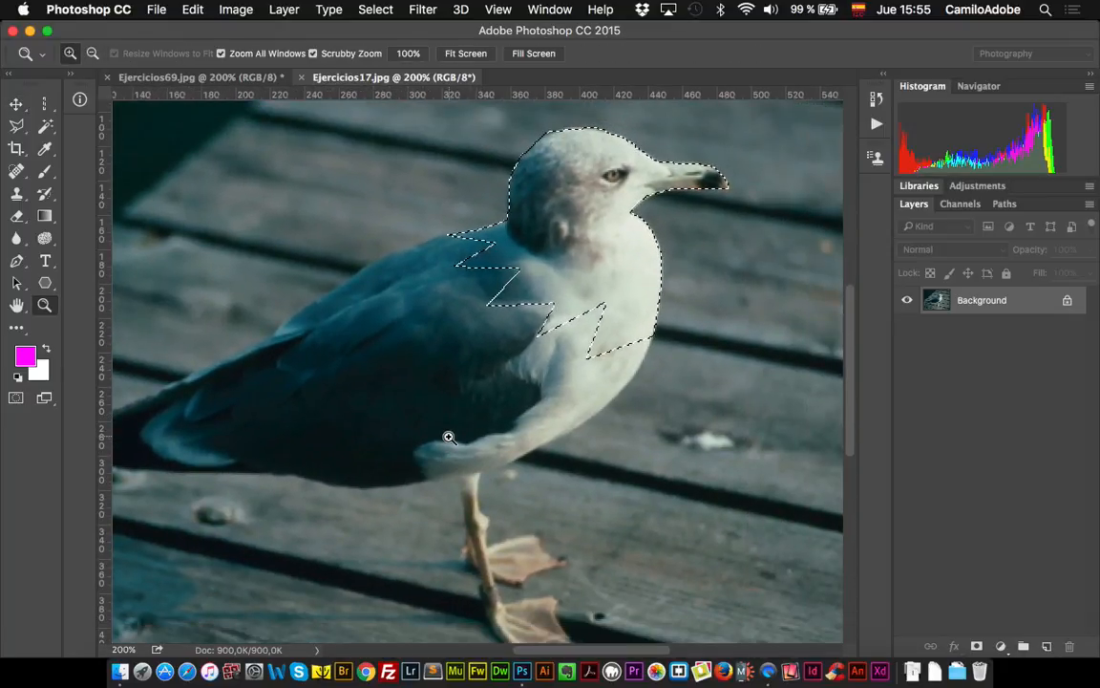
pyautogui.hscroll(-3, 448, 438)
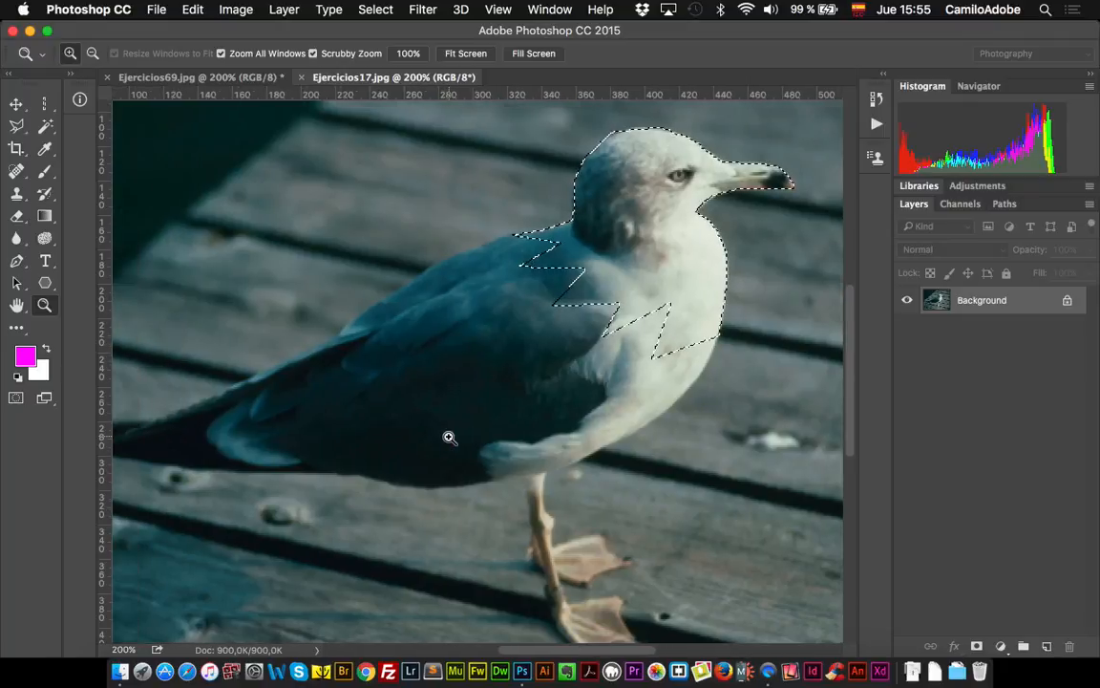
pyautogui.scroll(-3, 449, 437)
pyautogui.keyDown('alt'); pyautogui.click(449, 435); pyautogui.keyUp('alt')
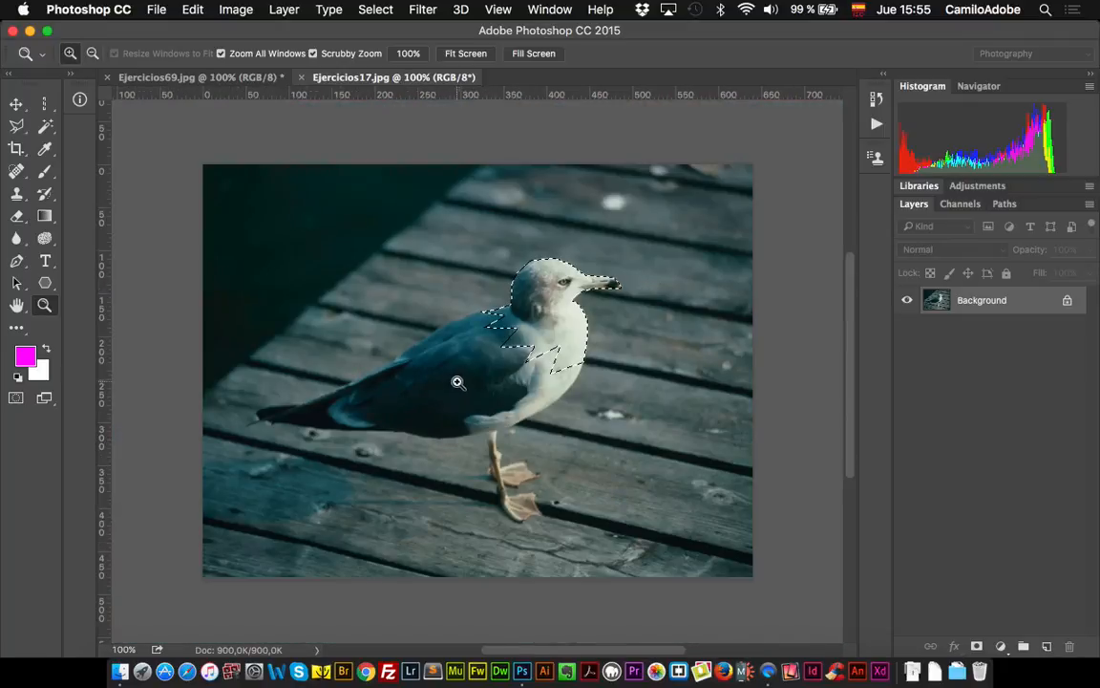
pyautogui.click(478, 380)
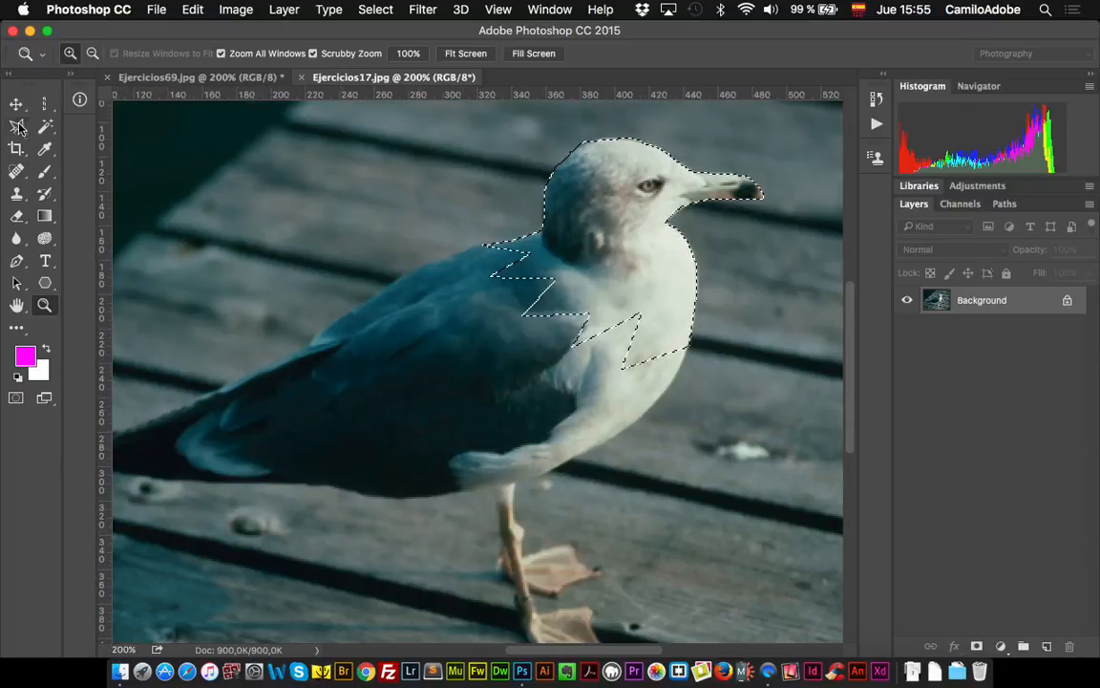
# Clear the selection, try outlining the whole gull including its legs with the Magnetic Lasso, and discard the outline
pyautogui.moveTo(20, 128); pyautogui.dragTo(99, 126)
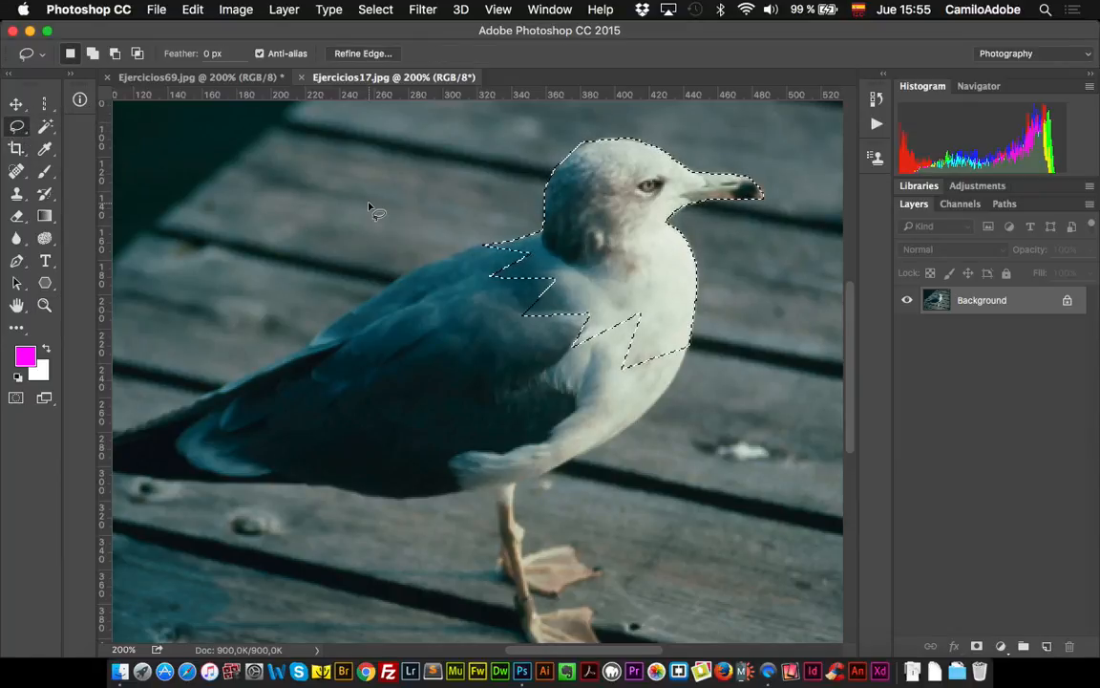
pyautogui.click(370, 207)
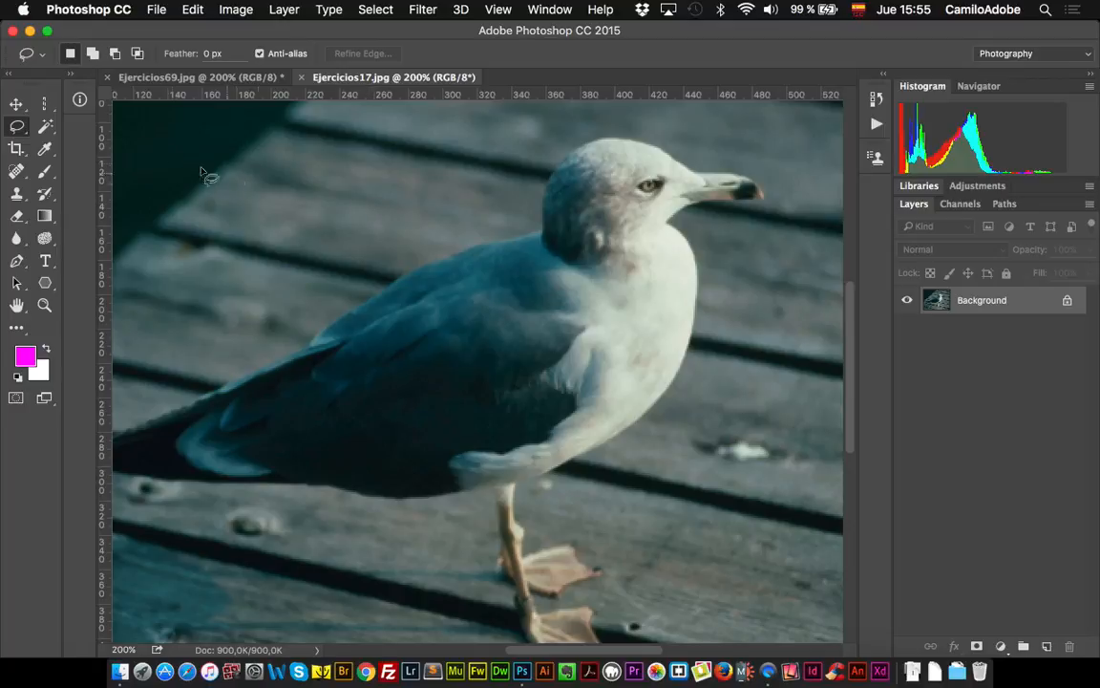
pyautogui.moveTo(13, 131); pyautogui.dragTo(91, 163)
pyautogui.hscroll(-5, 313, 274)
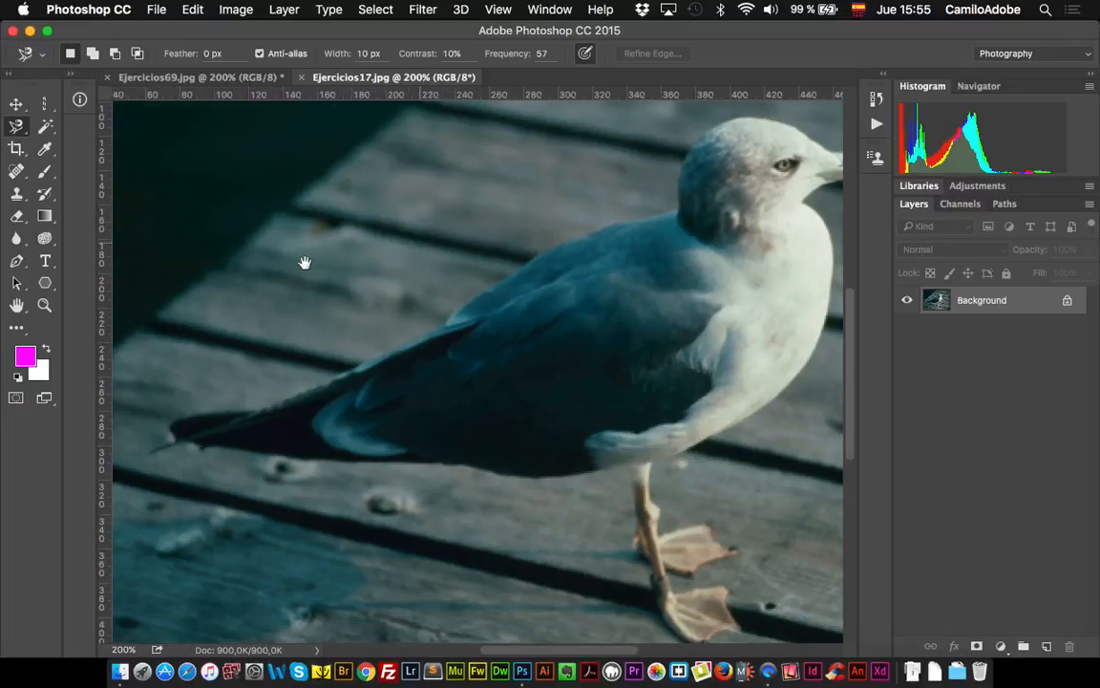
pyautogui.press('z')
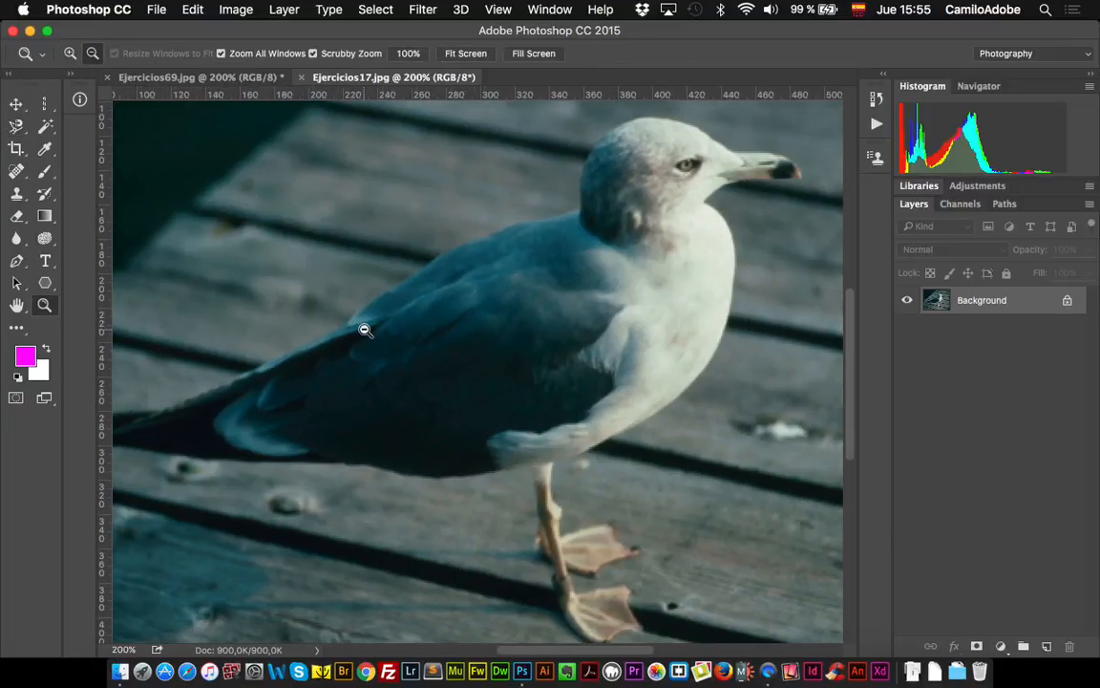
pyautogui.keyDown('alt'); pyautogui.click(368, 320); pyautogui.keyUp('alt')
pyautogui.click(17, 128)
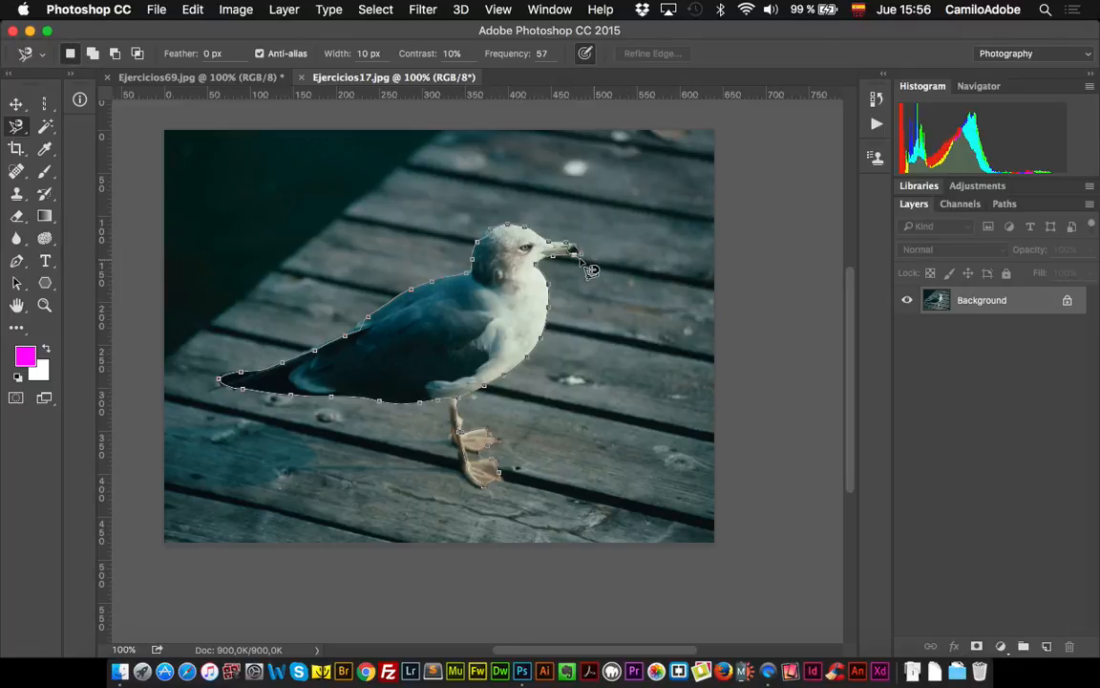
pyautogui.press('Escape')
# Restore and clear the earlier selection, and select the gull's body without its legs by tracing its contour with the Magnetic Lasso
pyautogui.press('super+z')
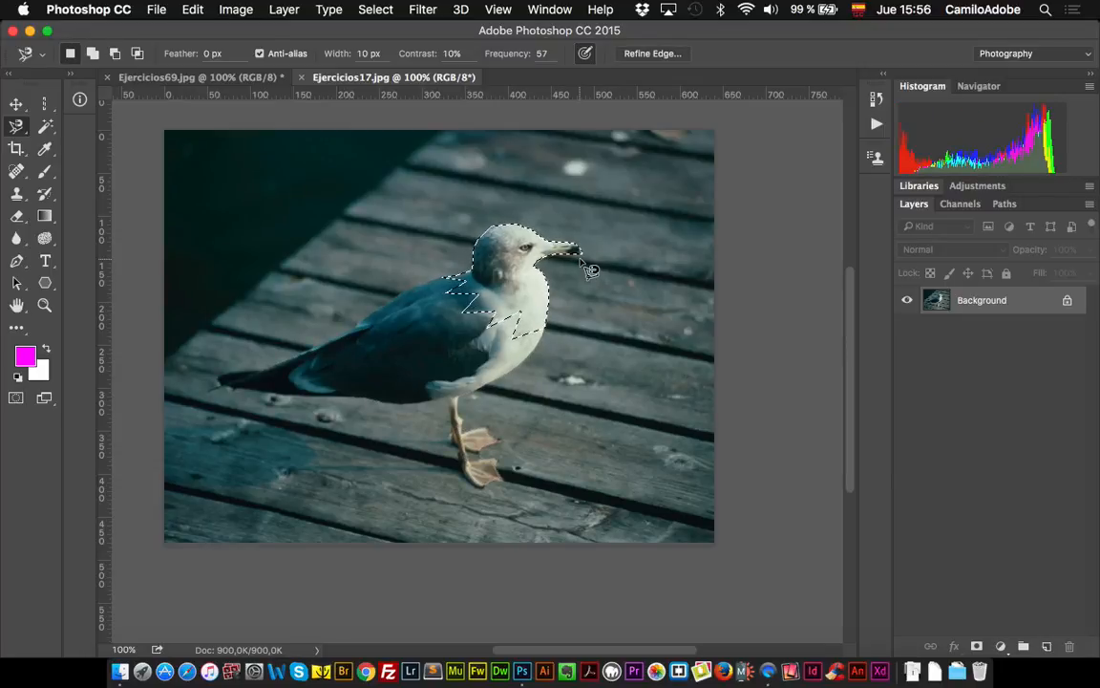
pyautogui.click(585, 264)
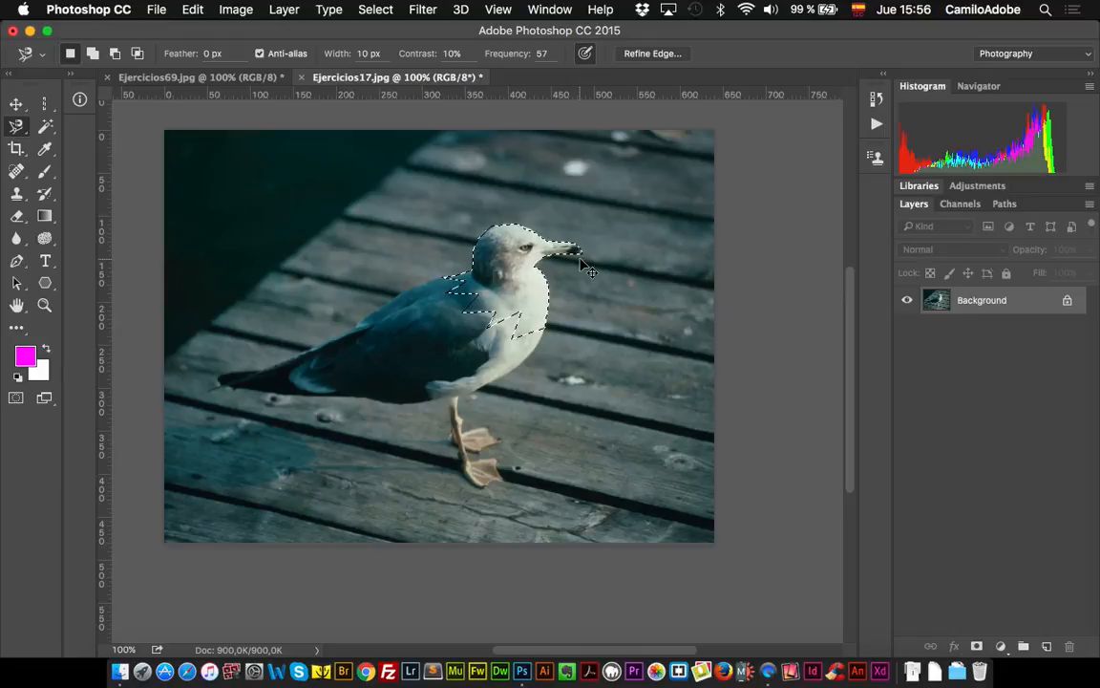
pyautogui.press('super+d')
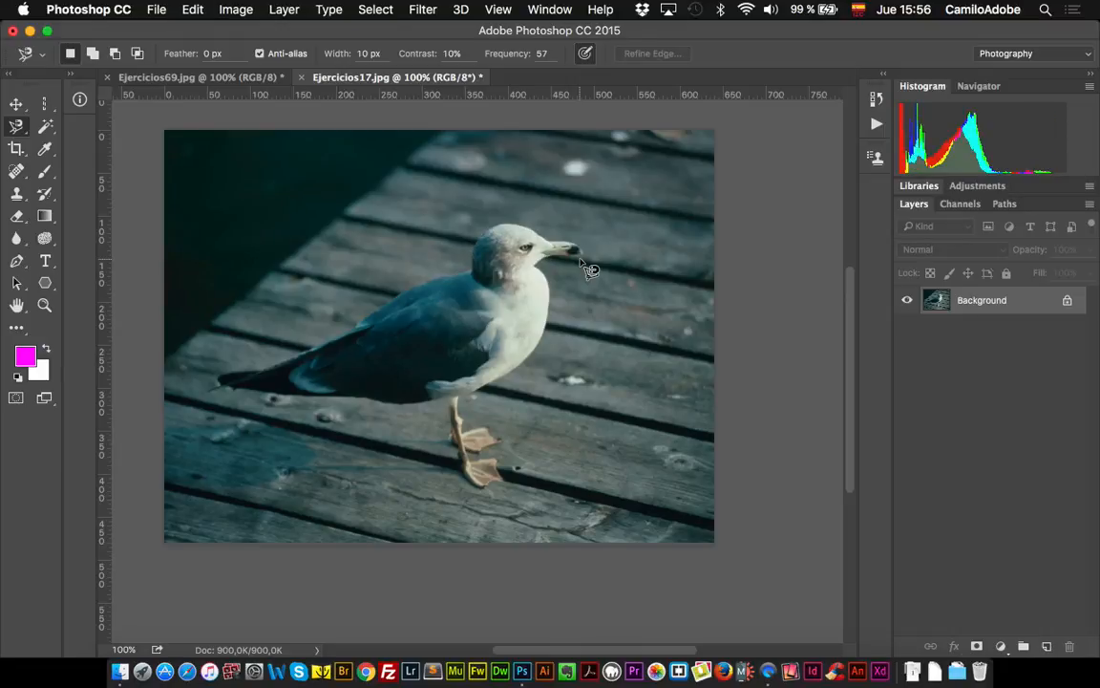
pyautogui.click(536, 239)
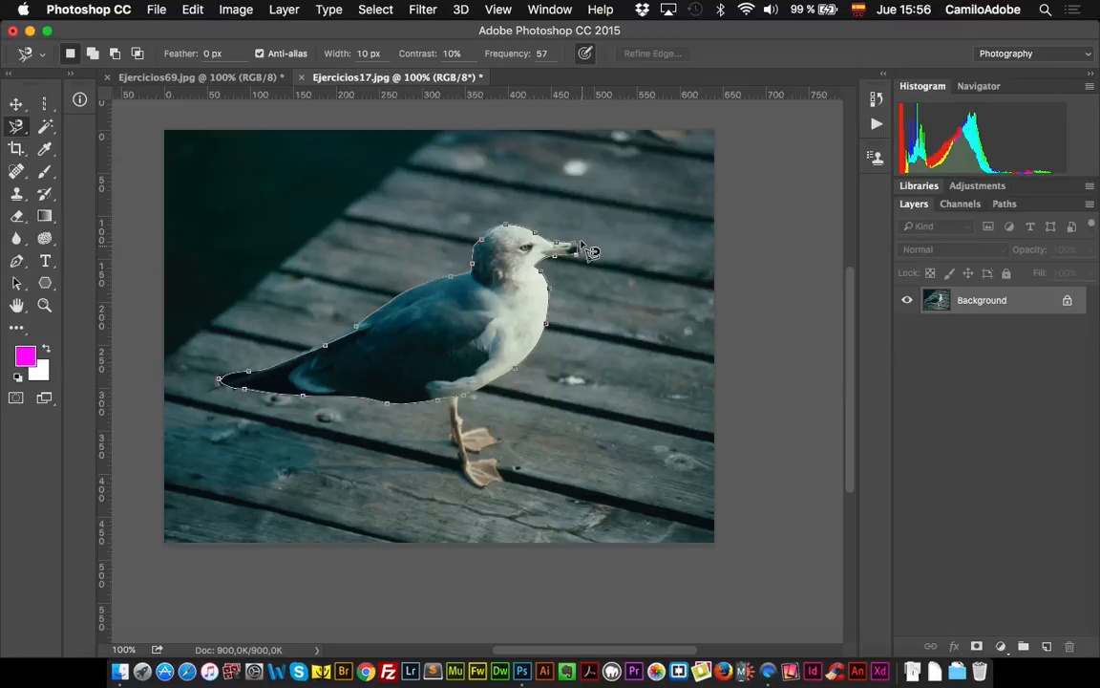
pyautogui.doubleClick(586, 252)
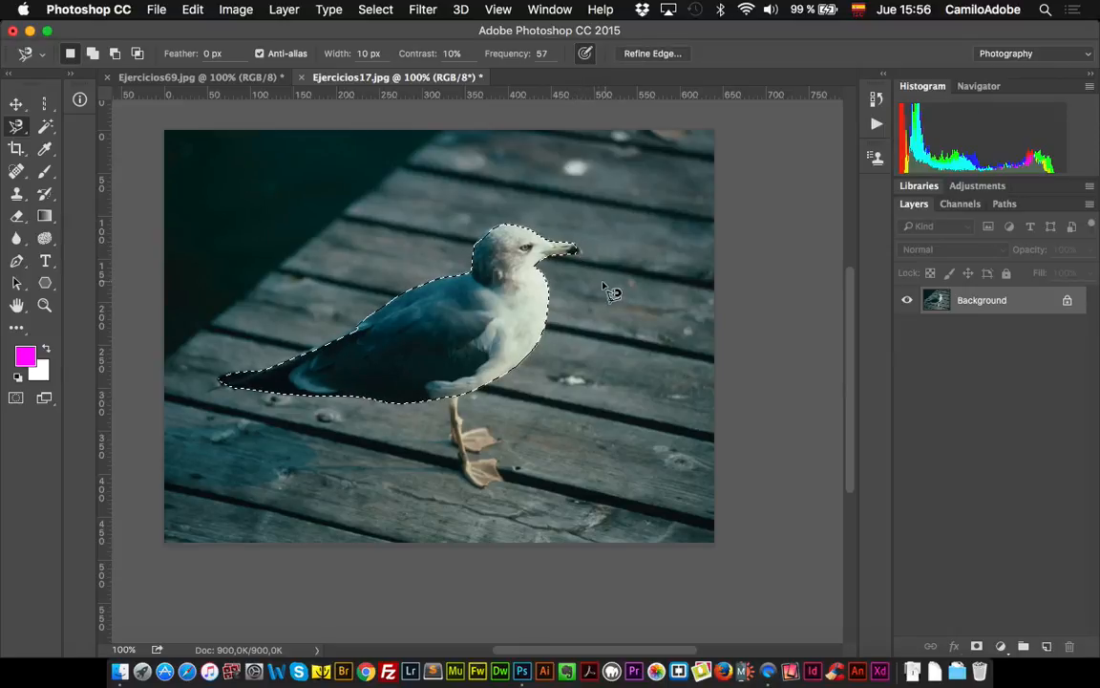
# Check the selection edge at 300% zoom and add the missed strip at the back of the gull's crown with the Lasso
pyautogui.press('z')
pyautogui.click(584, 252)
pyautogui.click(584, 250)
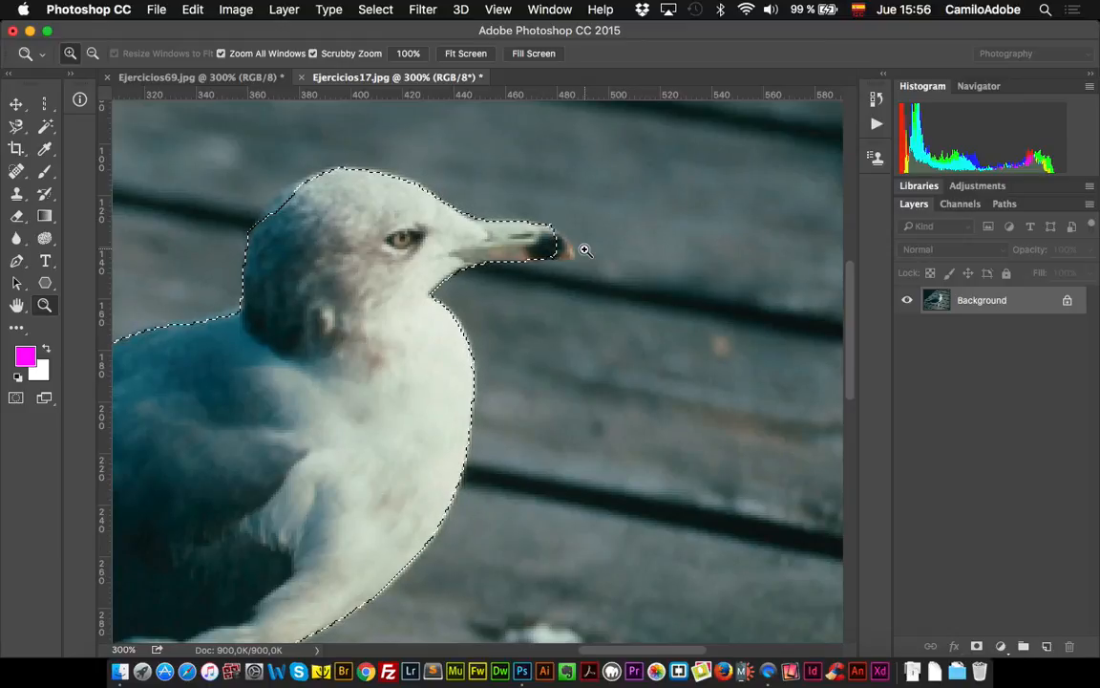
pyautogui.scroll(-5, 354, 307)
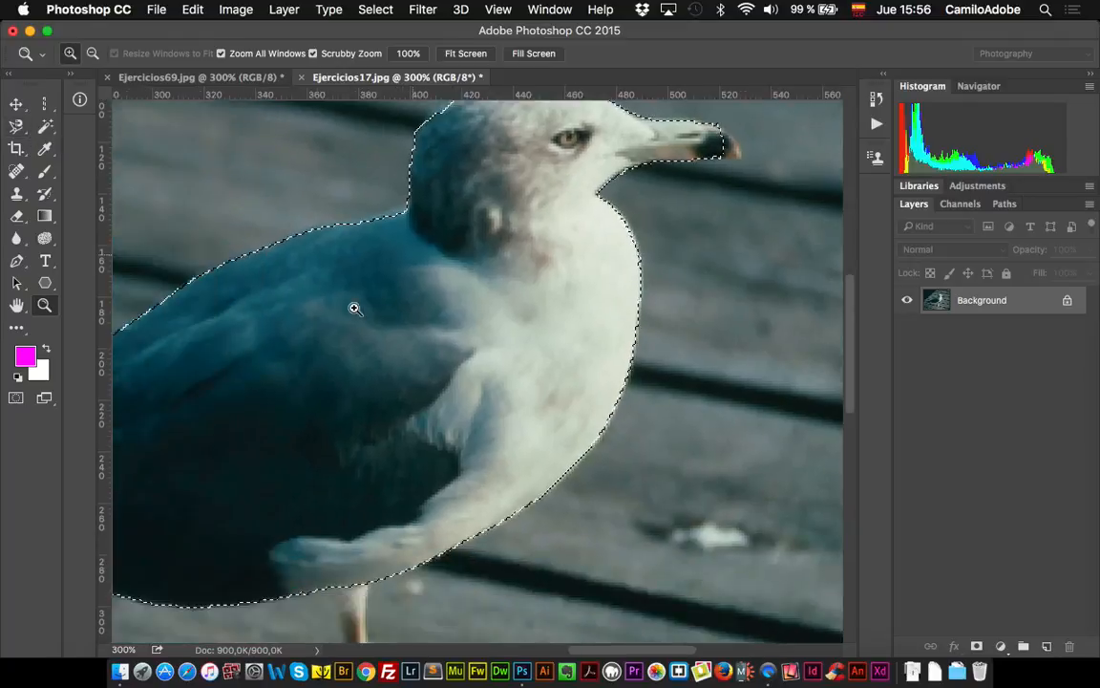
pyautogui.scroll(5, 355, 307)
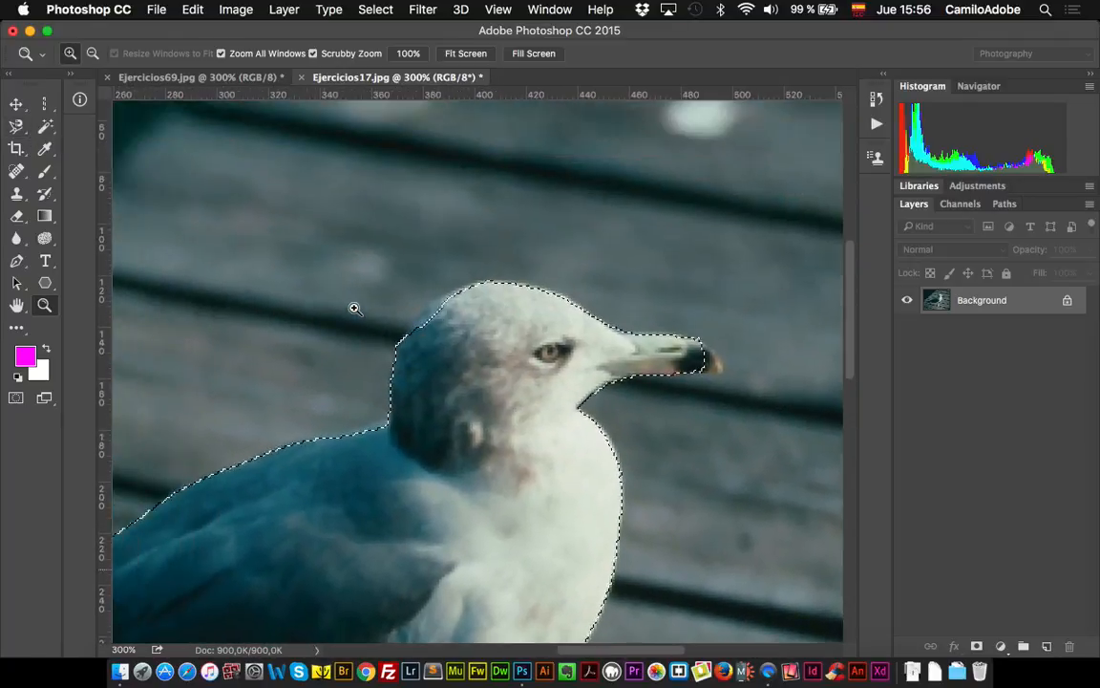
pyautogui.moveTo(16, 125); pyautogui.dragTo(79, 131)
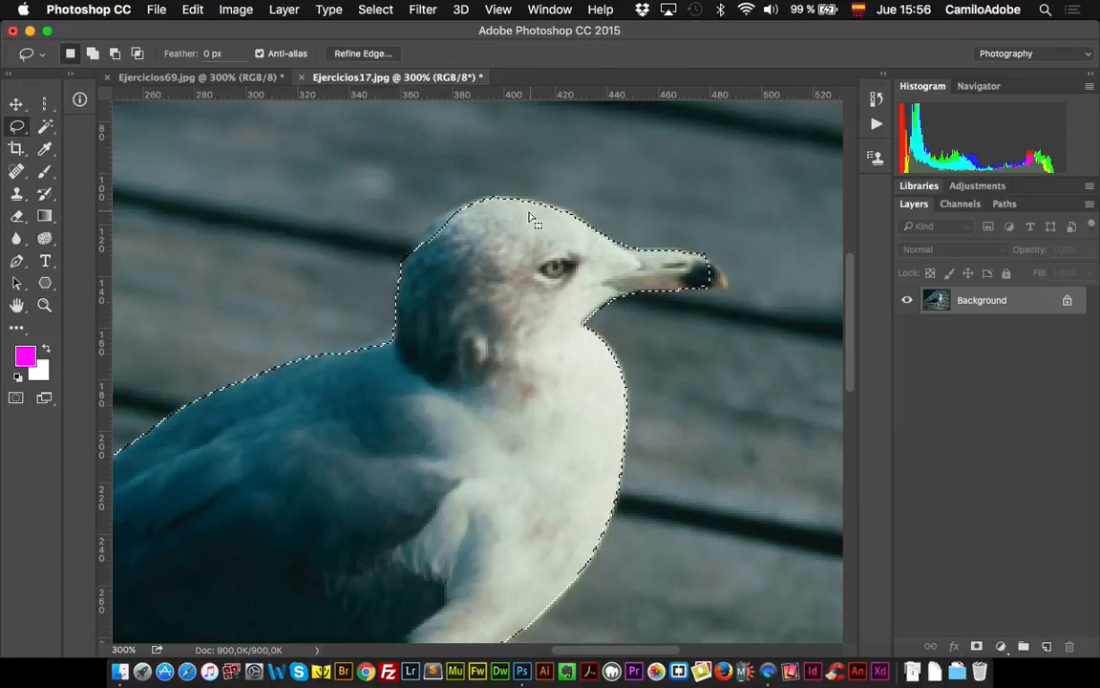
pyautogui.press('shift')
pyautogui.moveTo(496, 200)
pyautogui.mouseDown()
pyautogui.moveTo(454, 203)
pyautogui.moveTo(404, 255)
pyautogui.moveTo(545, 242)
pyautogui.mouseUp()
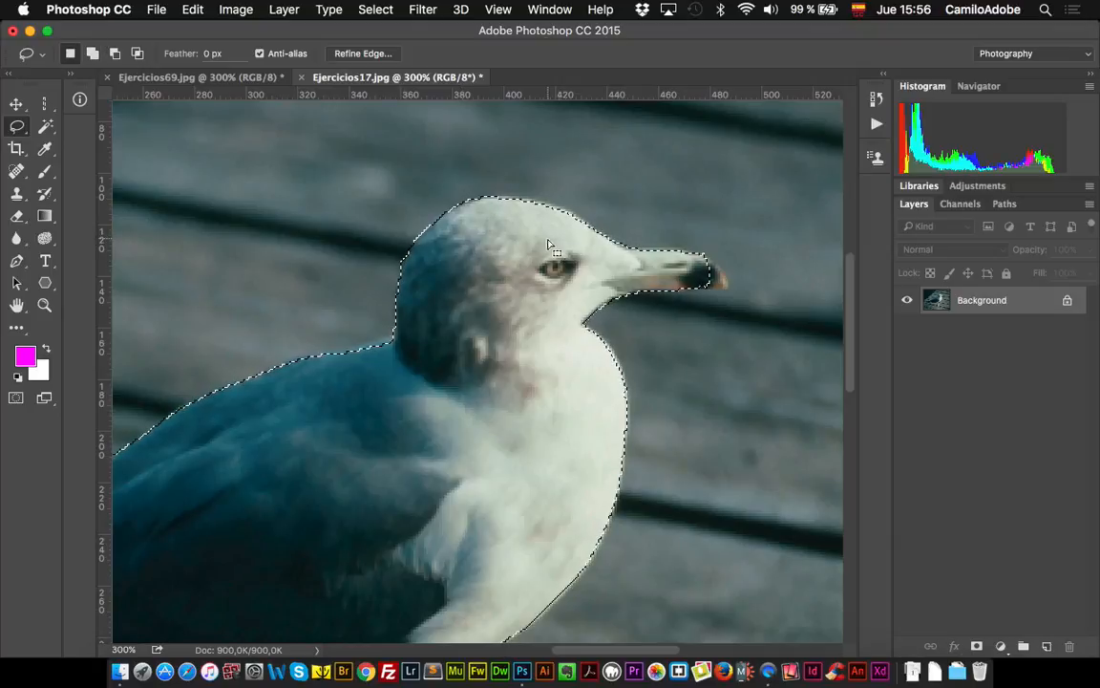
# Check the selection edge along the gull's belly and above its legs, and clear the selection
pyautogui.moveTo(695, 255)
pyautogui.mouseDown()
pyautogui.moveTo(723, 283)
pyautogui.moveTo(706, 292)
pyautogui.moveTo(601, 276)
pyautogui.mouseUp()
pyautogui.scroll(-10, 583, 277)
pyautogui.scroll(5, 582, 277)
pyautogui.hscroll(-5, 583, 277)
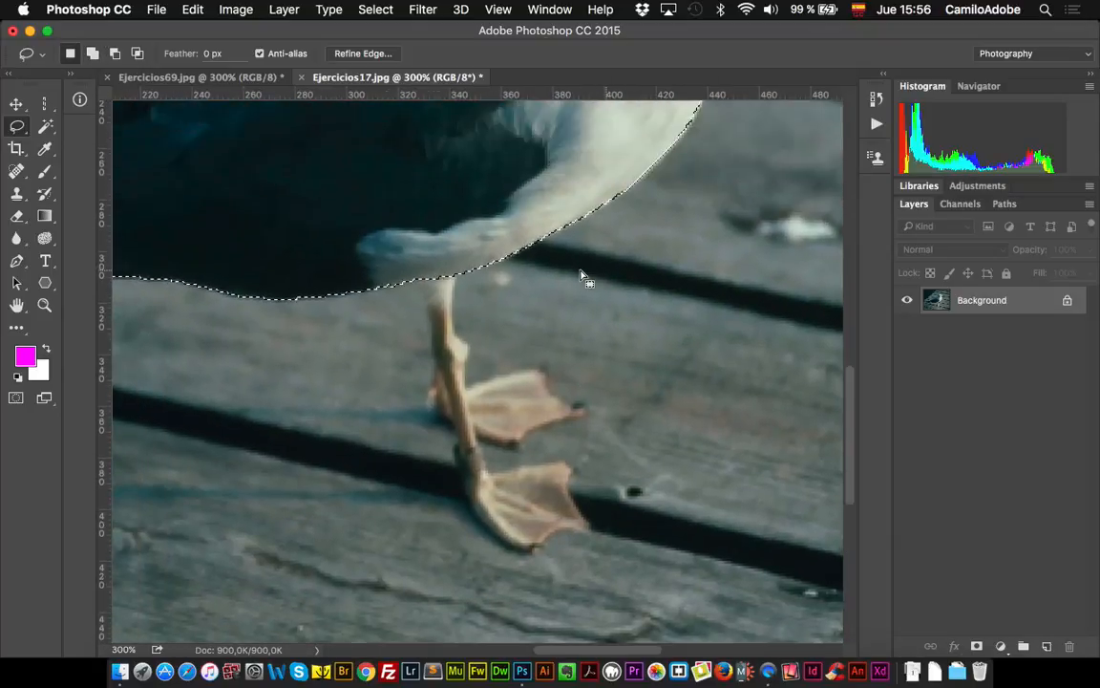
pyautogui.moveTo(418, 280)
pyautogui.mouseDown()
pyautogui.moveTo(442, 398)
pyautogui.moveTo(441, 382)
pyautogui.mouseUp()
pyautogui.press('super+d')
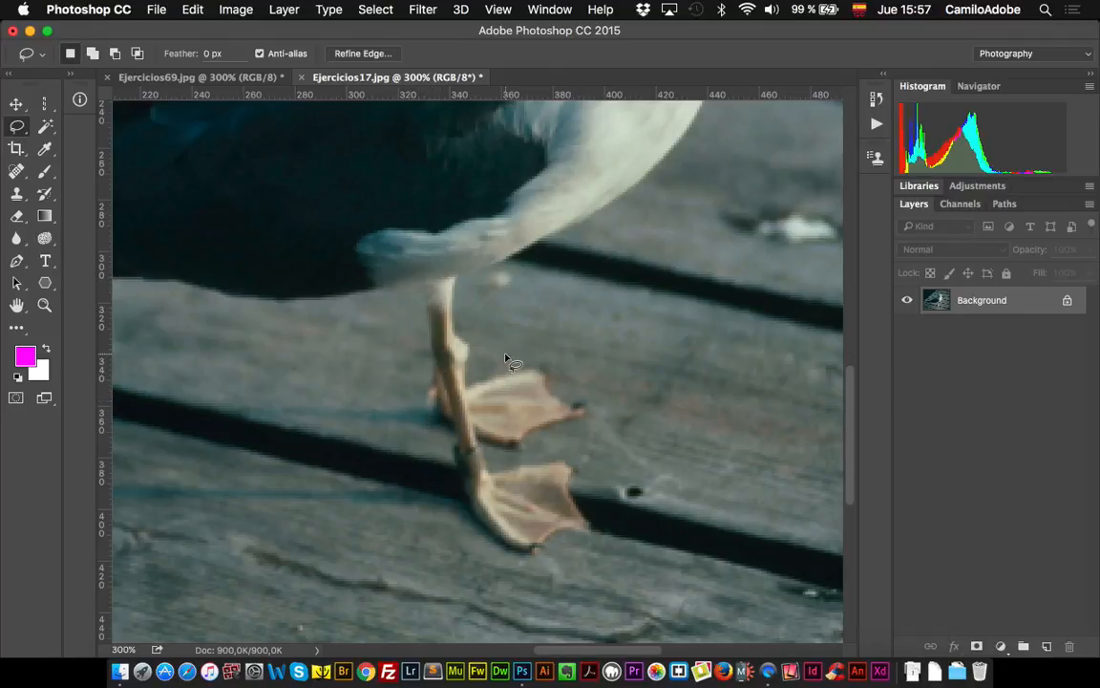
# Choose the Magnetic Lasso and examine the whole gull with its legs and tail at 100% and about 175% zoom
pyautogui.scroll(5, 507, 357)
pyautogui.press('super+space')
pyautogui.click(506, 355)
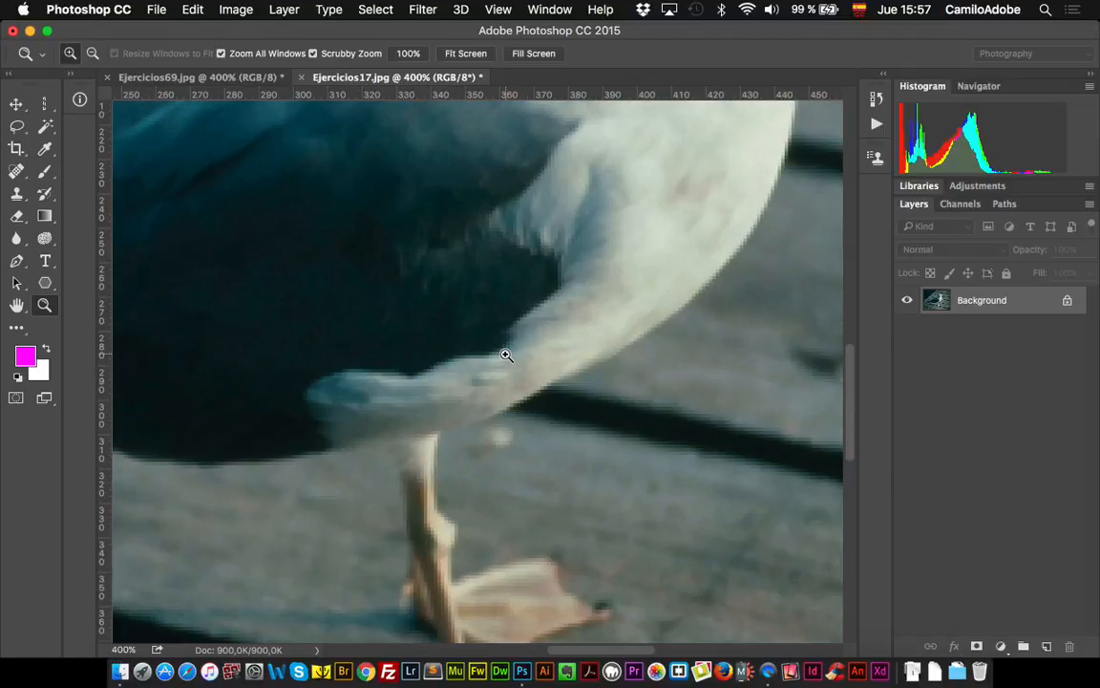
pyautogui.keyDown('alt'); pyautogui.click(506, 357); pyautogui.keyUp('alt')
pyautogui.keyDown('alt'); pyautogui.click(506, 357); pyautogui.keyUp('alt')
pyautogui.keyDown('alt'); pyautogui.click(507, 357); pyautogui.keyUp('alt')
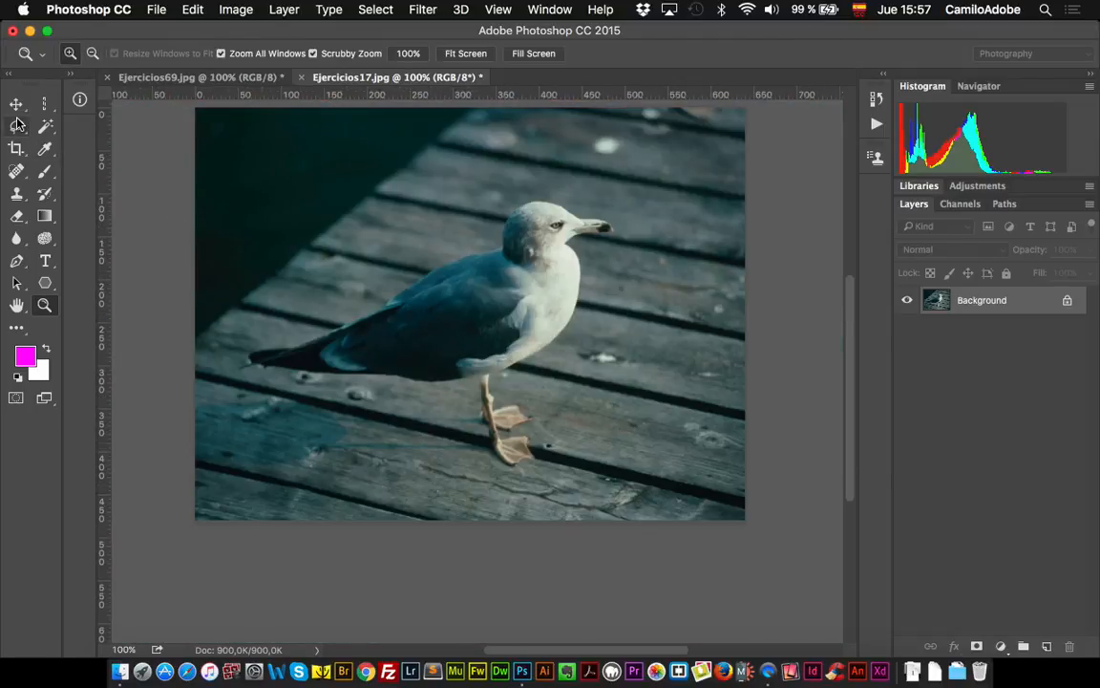
pyautogui.moveTo(17, 123); pyautogui.dragTo(69, 159)
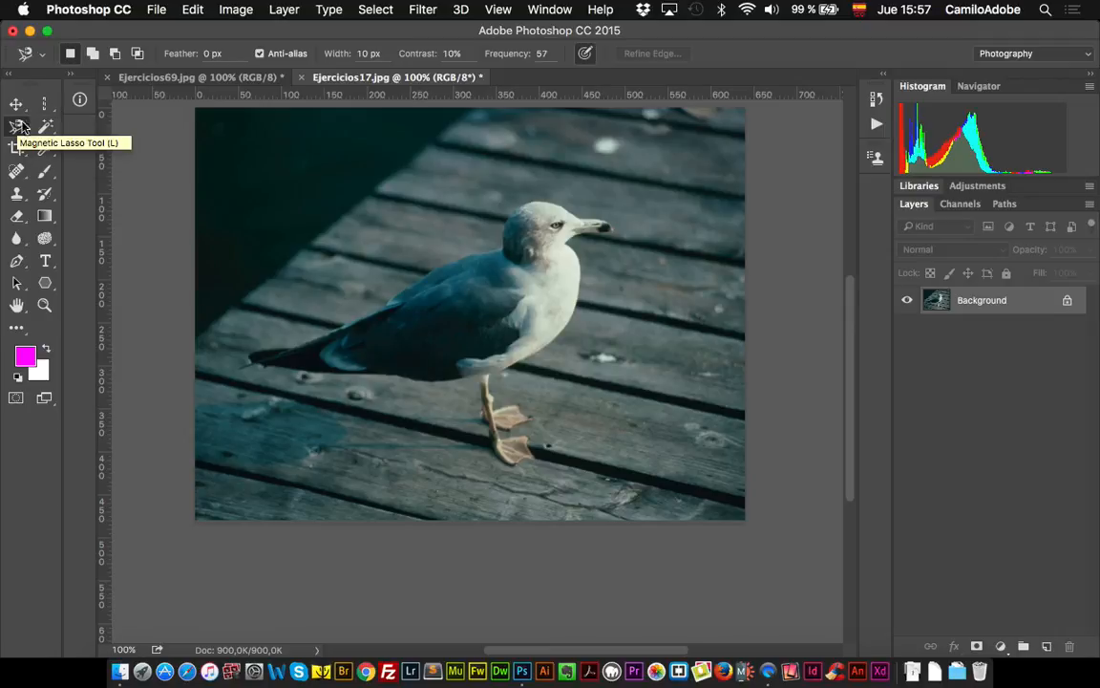
pyautogui.press('z')
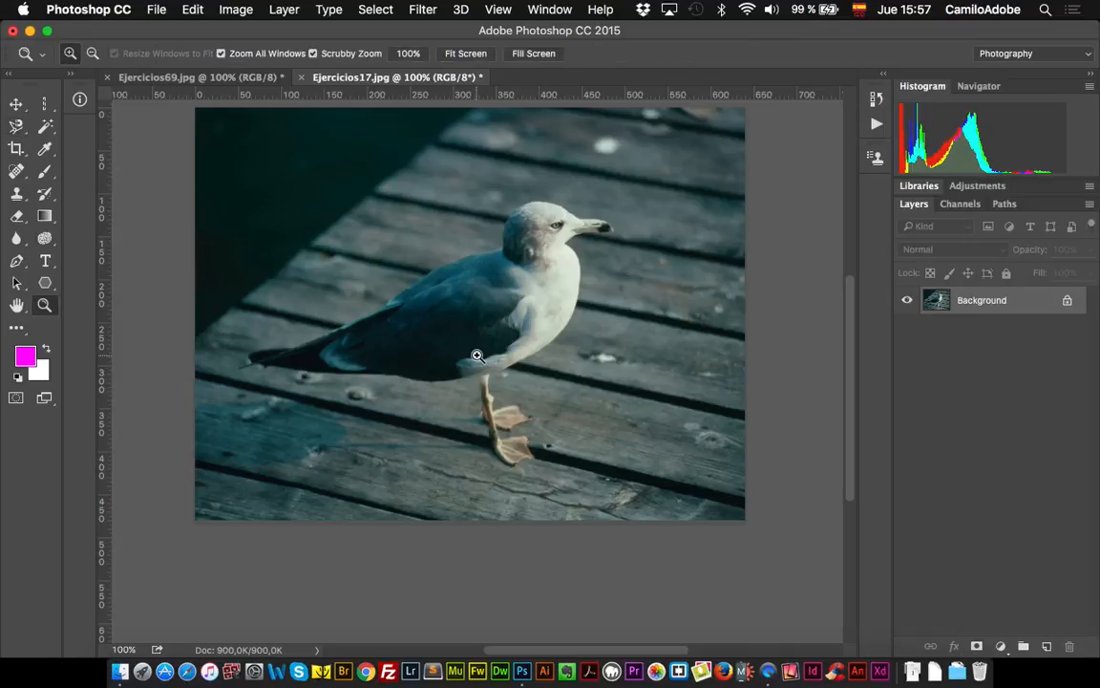
pyautogui.click(476, 355)
pyautogui.keyDown('alt'); pyautogui.click(525, 303); pyautogui.keyUp('alt')
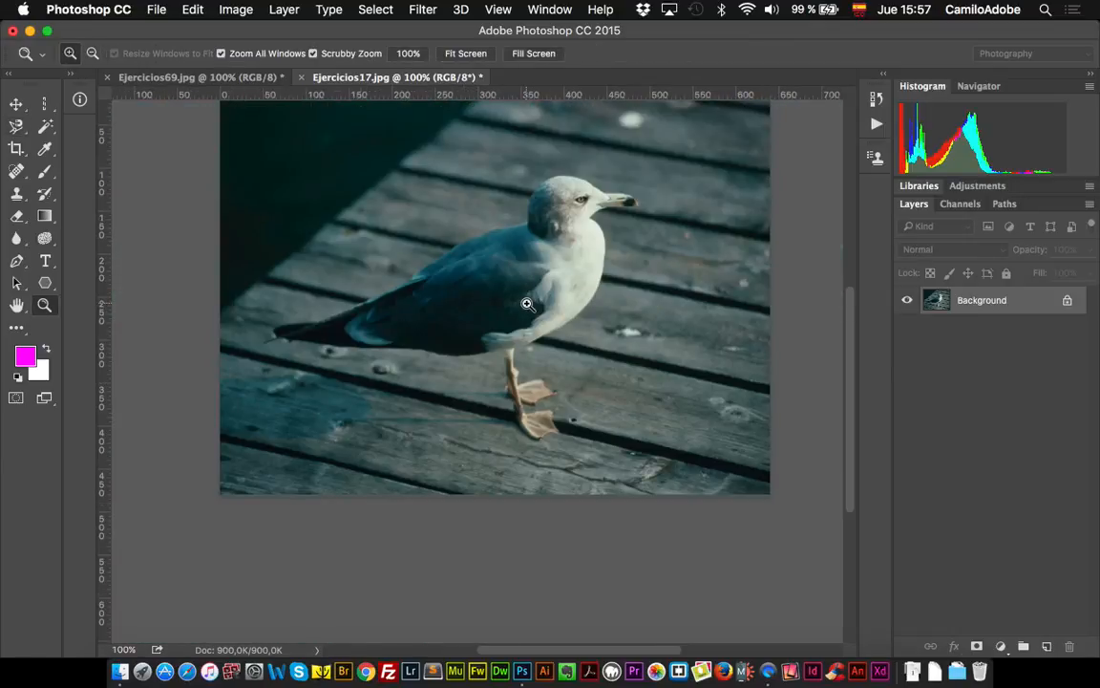
pyautogui.moveTo(289, 221); pyautogui.dragTo(325, 250)
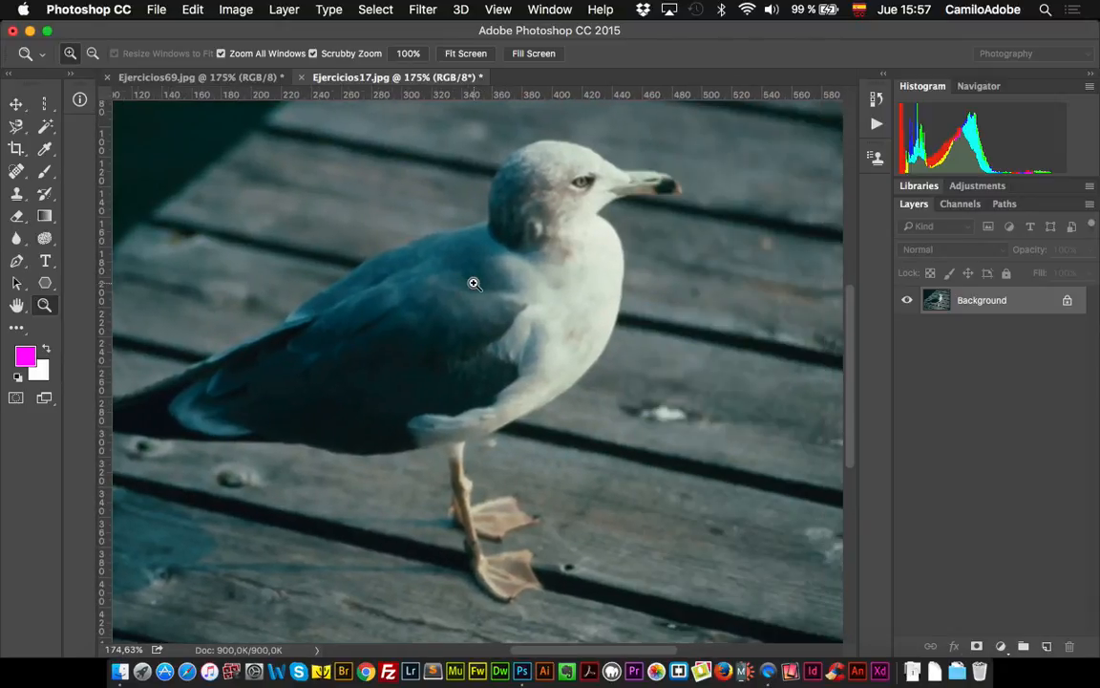
pyautogui.hscroll(-5, 474, 283)
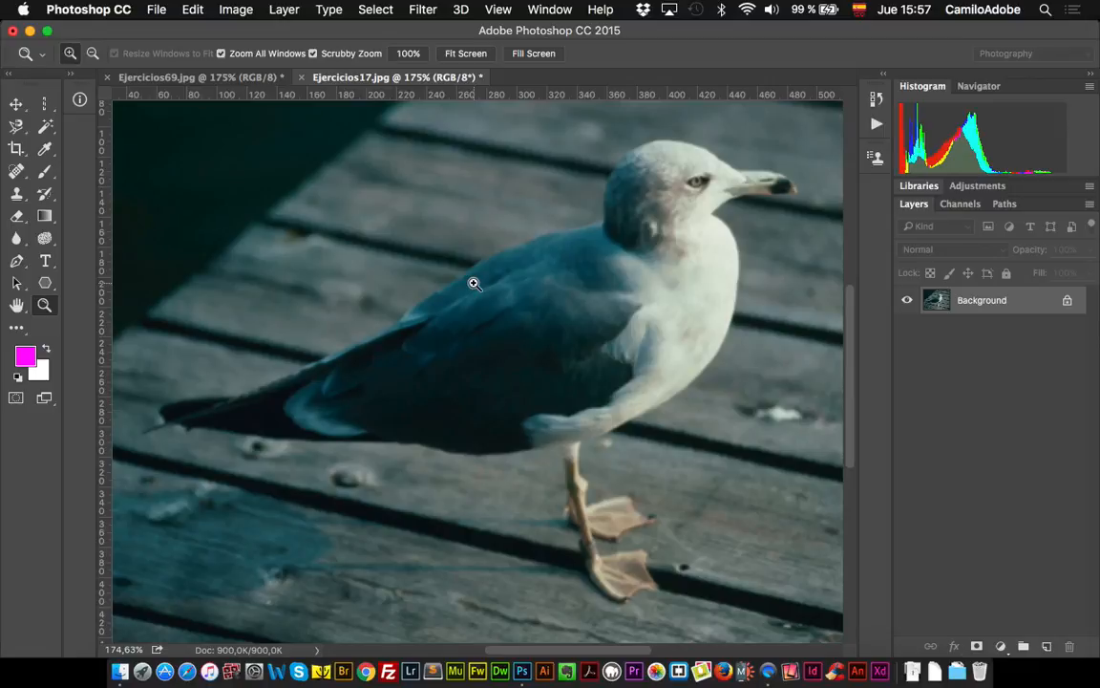
# Activate the Pen tool and switch the keyboard input source to Estadounidense
pyautogui.click(15, 263)
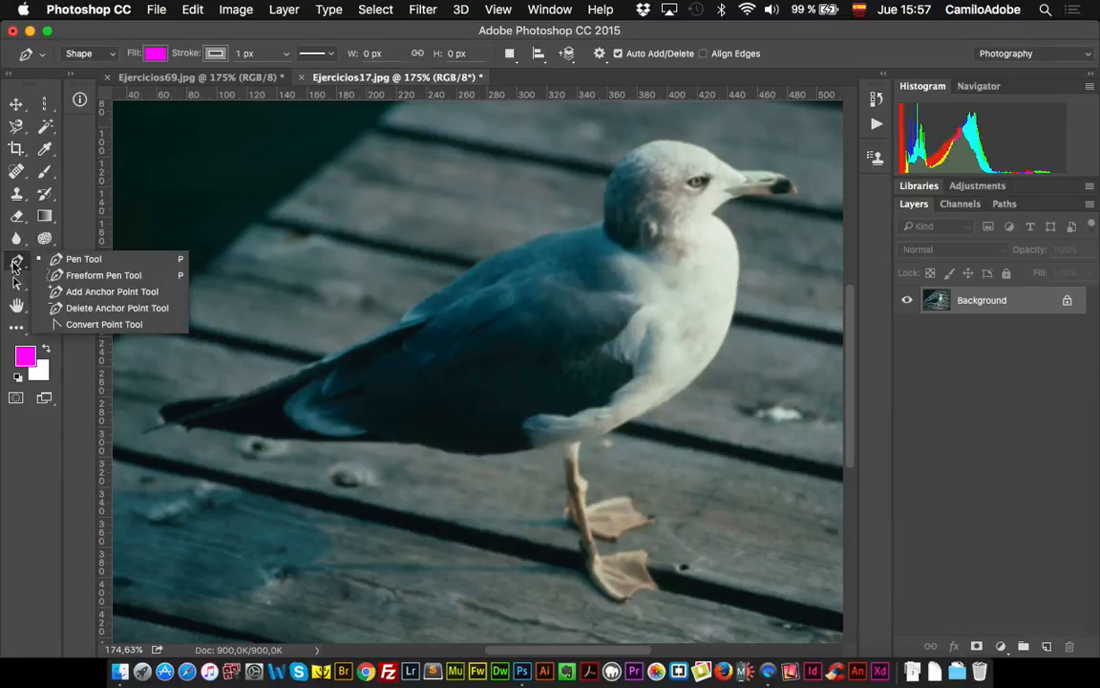
pyautogui.click(67, 260)
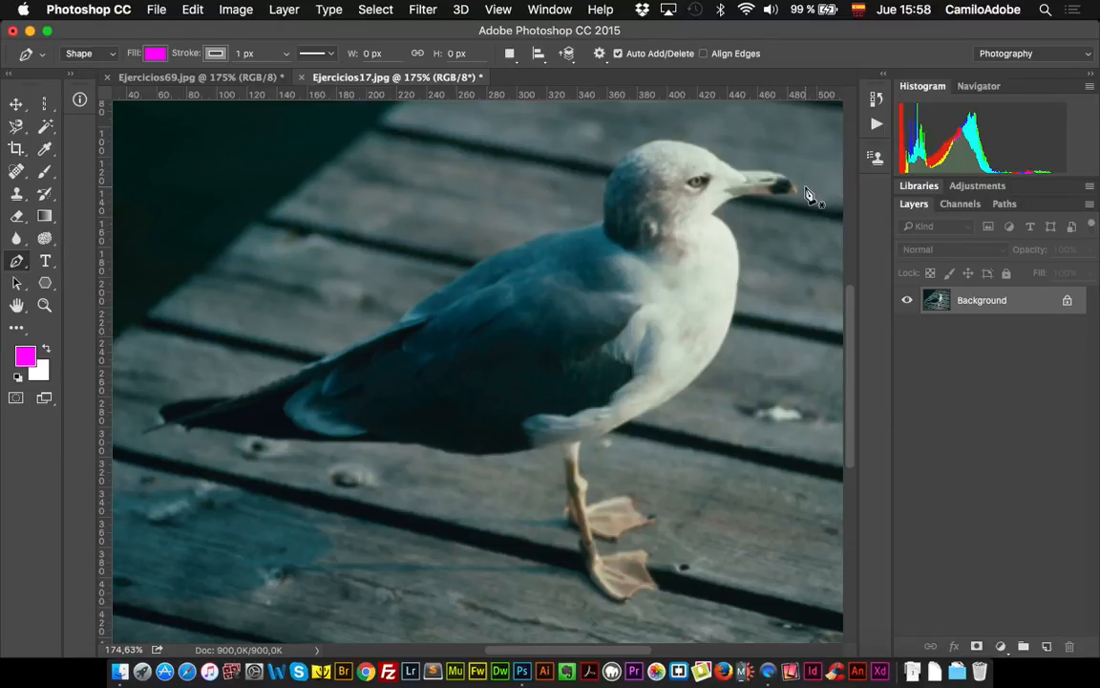
pyautogui.click(859, 9)
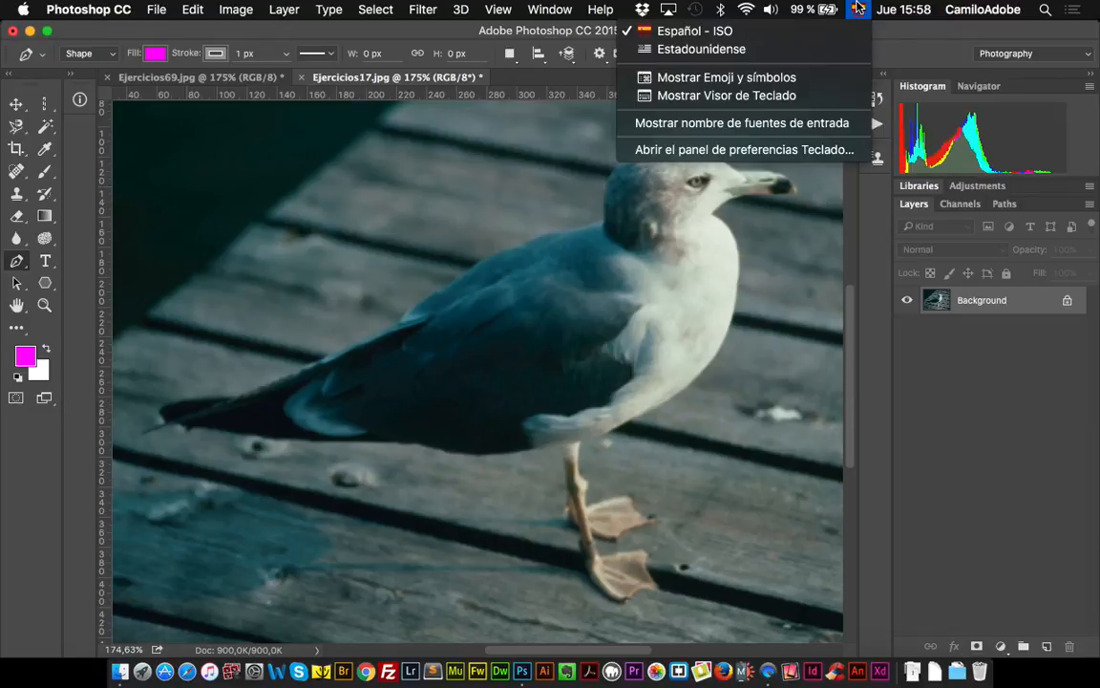
pyautogui.click(832, 54)
# Show the gull's head at 300% zoom in full-screen mode with the panels and rulers hidden
pyautogui.press('super+plus')
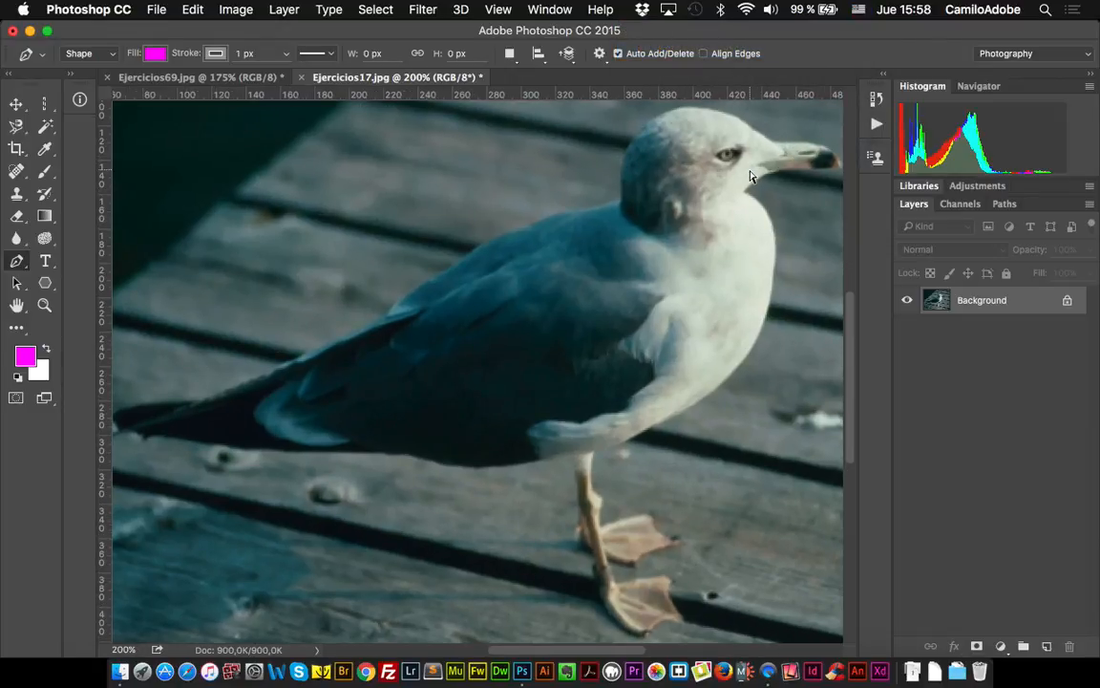
pyautogui.moveTo(749, 170); pyautogui.dragTo(643, 239)
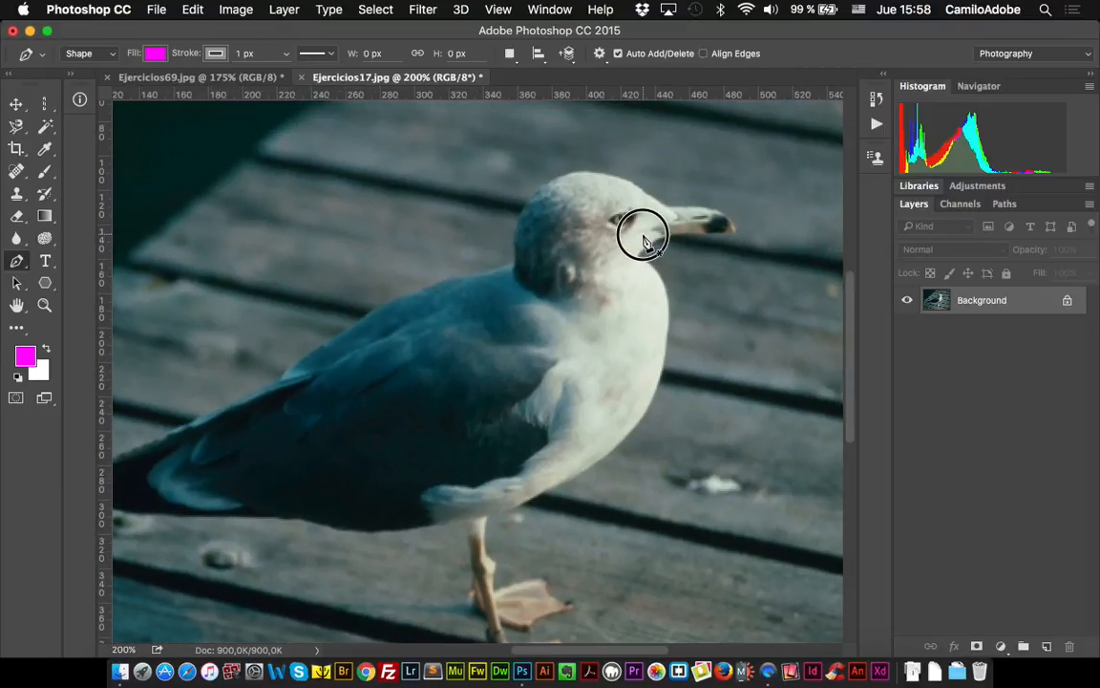
pyautogui.press('super+plus')
pyautogui.scroll(5, 721, 200)
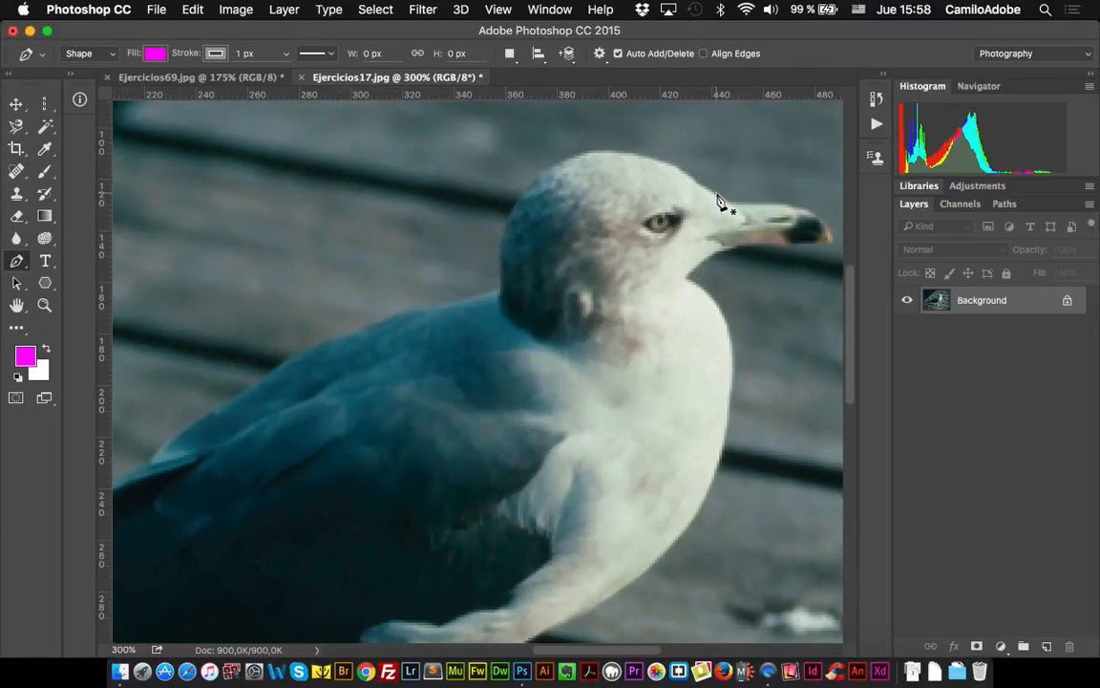
pyautogui.press('Tab')
pyautogui.press('f')
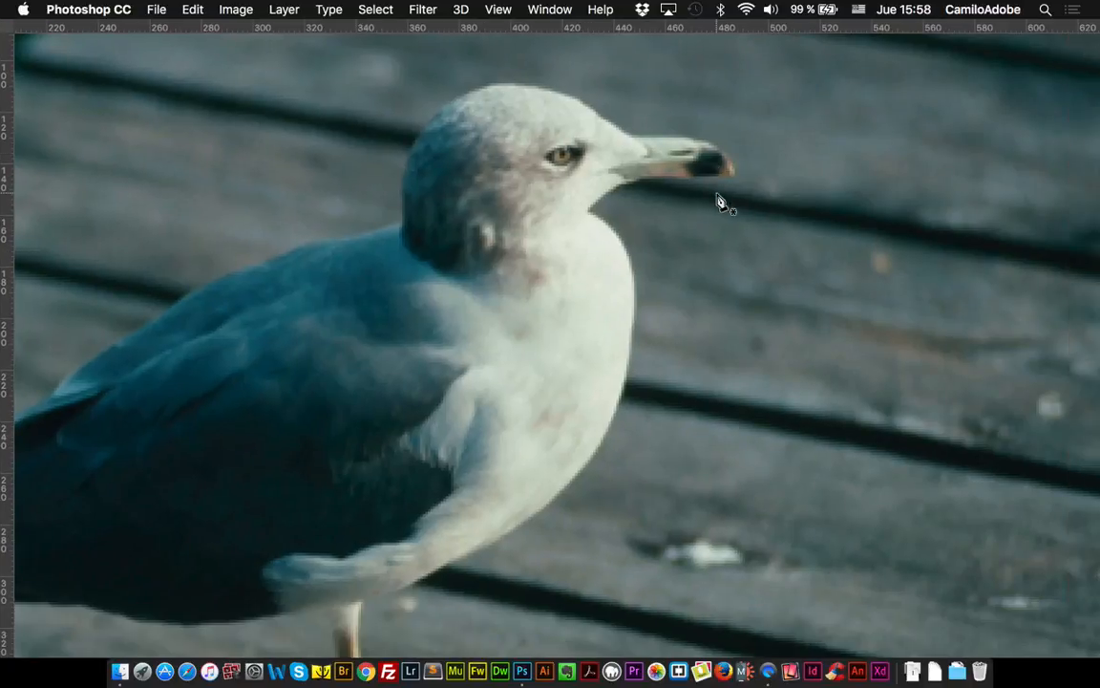
pyautogui.press('super+r')
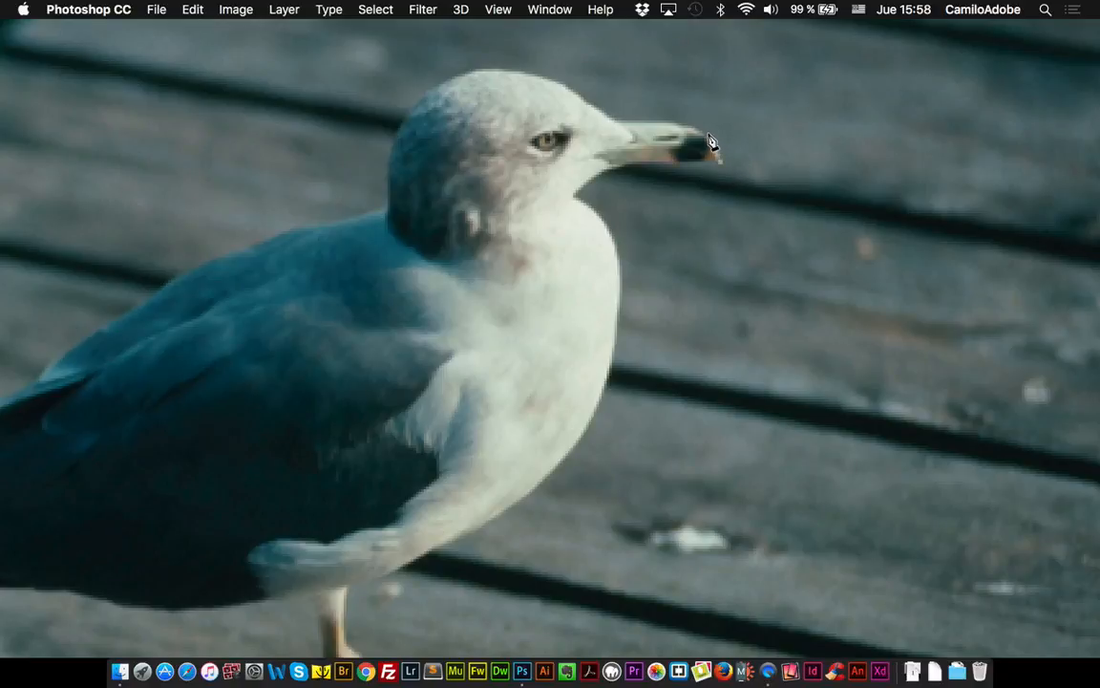
# Try drawing a magenta Pen shape about 41 by 16 px over the upper beak, discard it and return to the standard screen mode
pyautogui.moveTo(701, 132); pyautogui.dragTo(683, 119)
pyautogui.click(619, 128)
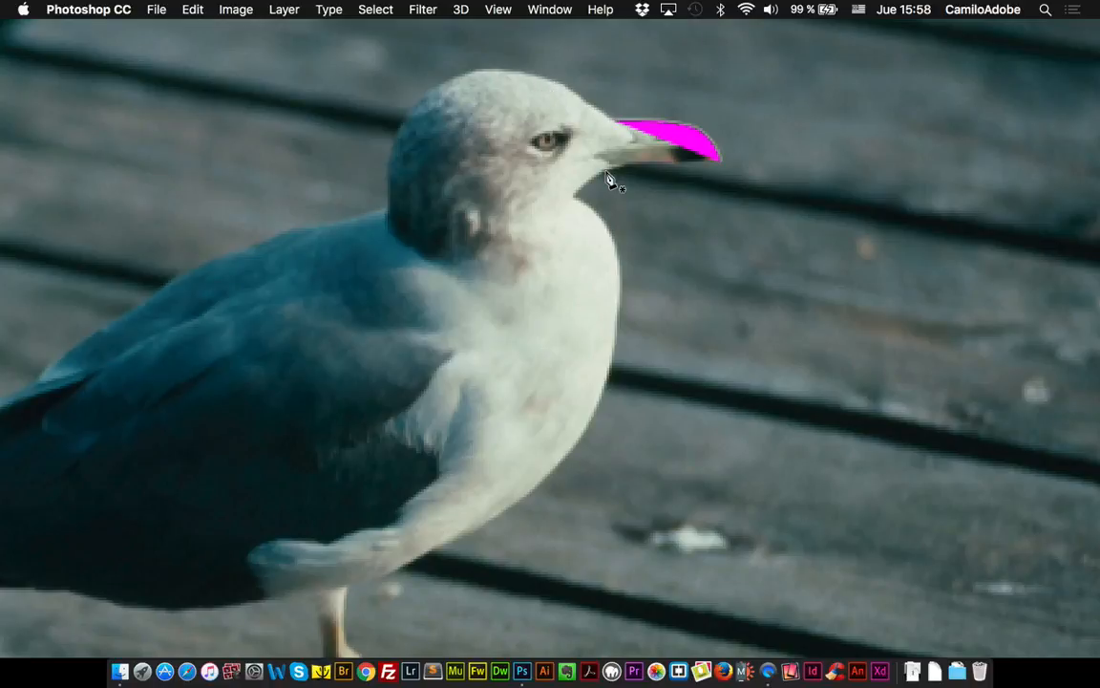
pyautogui.press('f')
pyautogui.press('Tab')
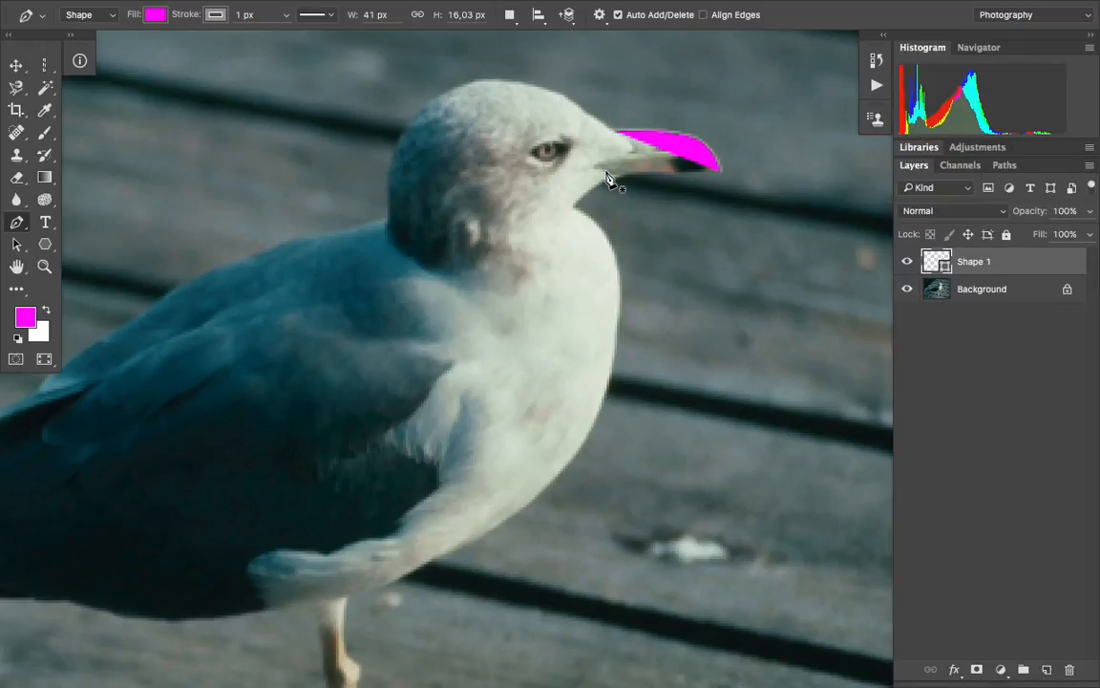
pyautogui.press('f')
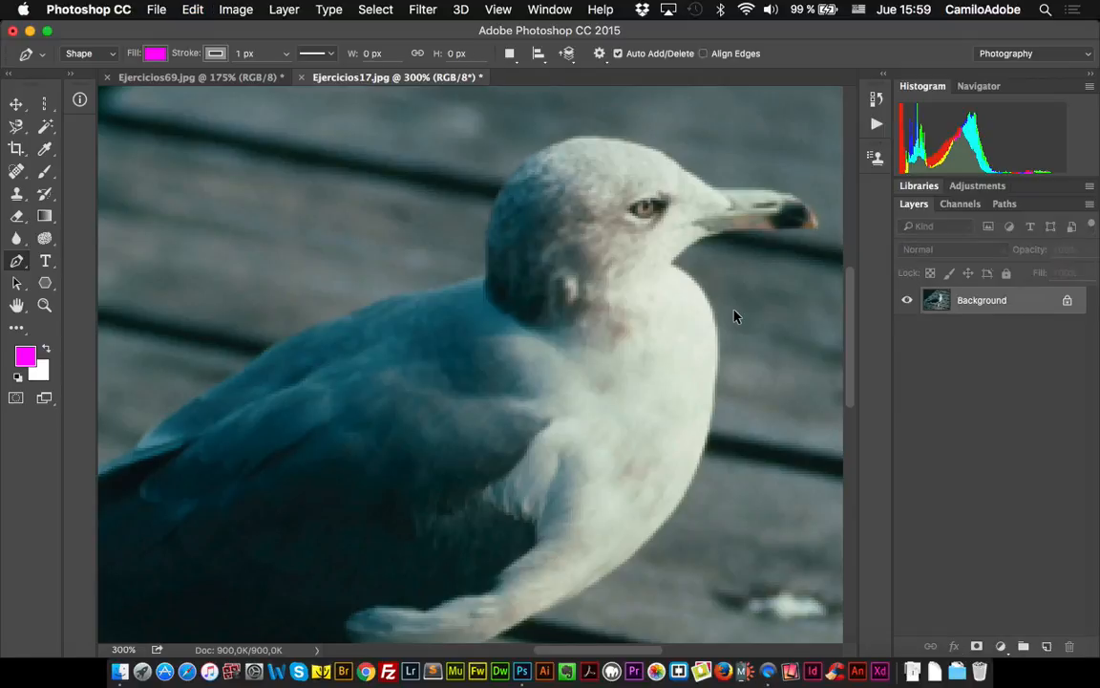
# Set the Pen tool to Path mode and trace the gull from the beak tip over the crown to the back of the head
pyautogui.click(93, 55)
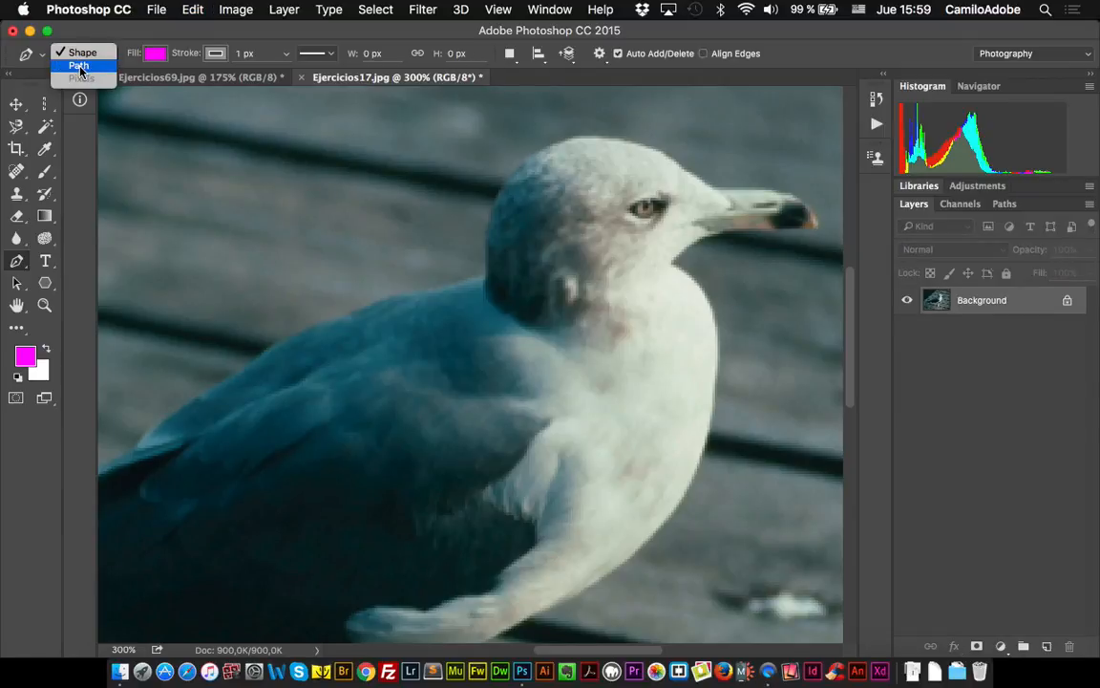
pyautogui.click(80, 67)
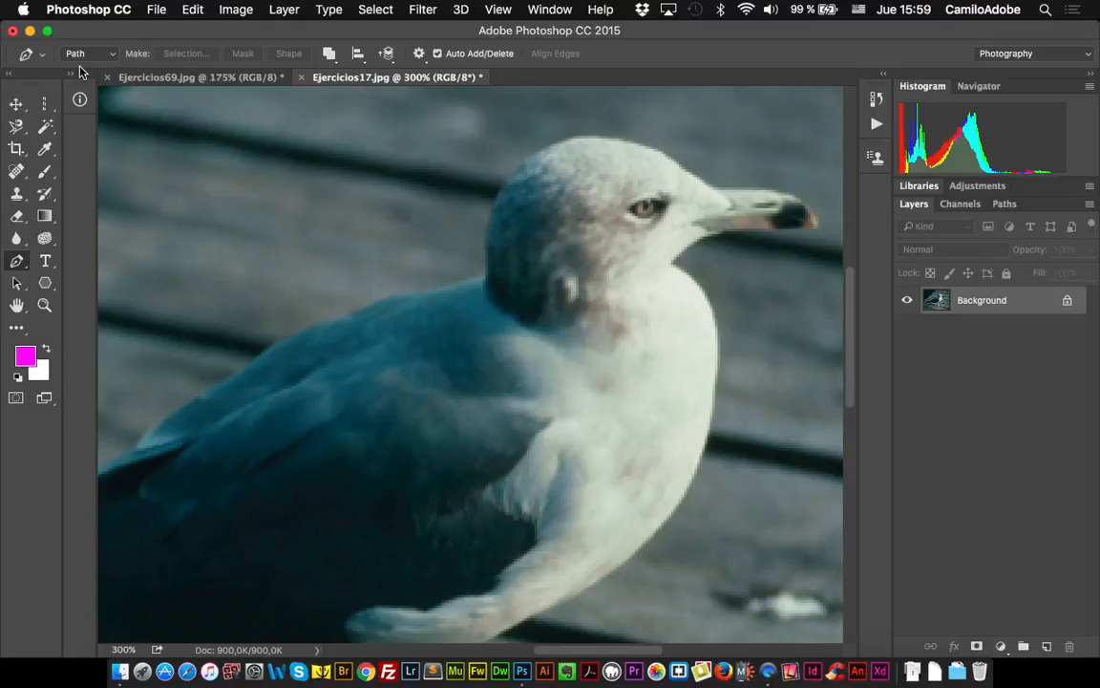
pyautogui.click(817, 230)
pyautogui.moveTo(800, 196); pyautogui.dragTo(775, 186)
pyautogui.moveTo(609, 134); pyautogui.dragTo(597, 142)
pyautogui.moveTo(510, 170); pyautogui.dragTo(512, 181)
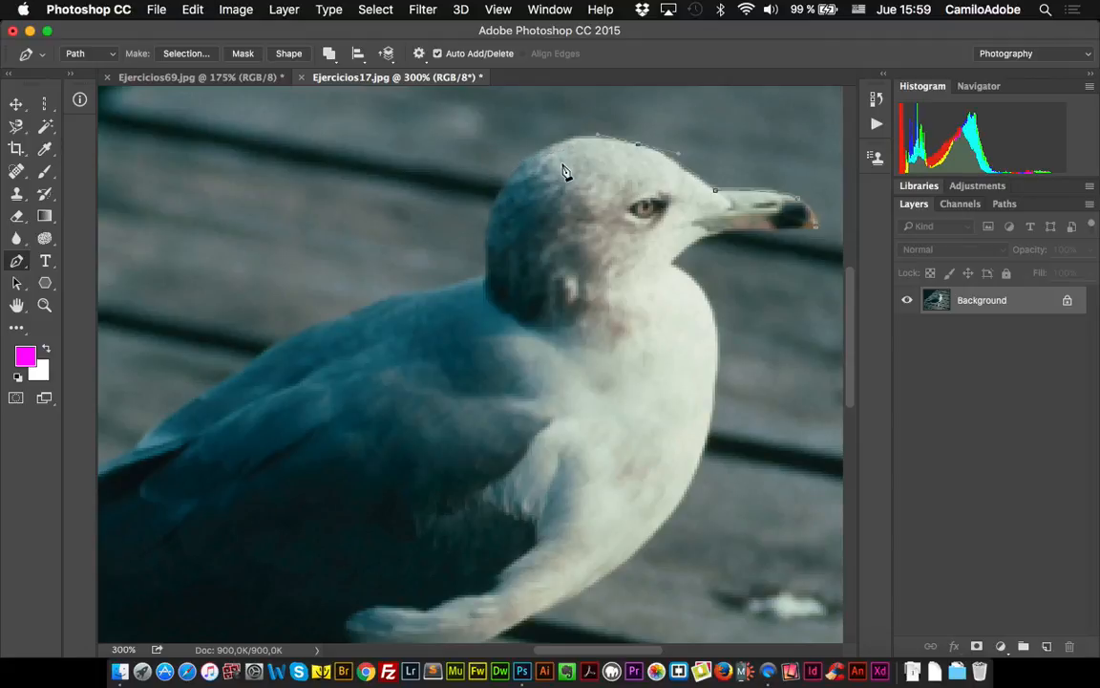
pyautogui.moveTo(535, 158); pyautogui.dragTo(506, 191)
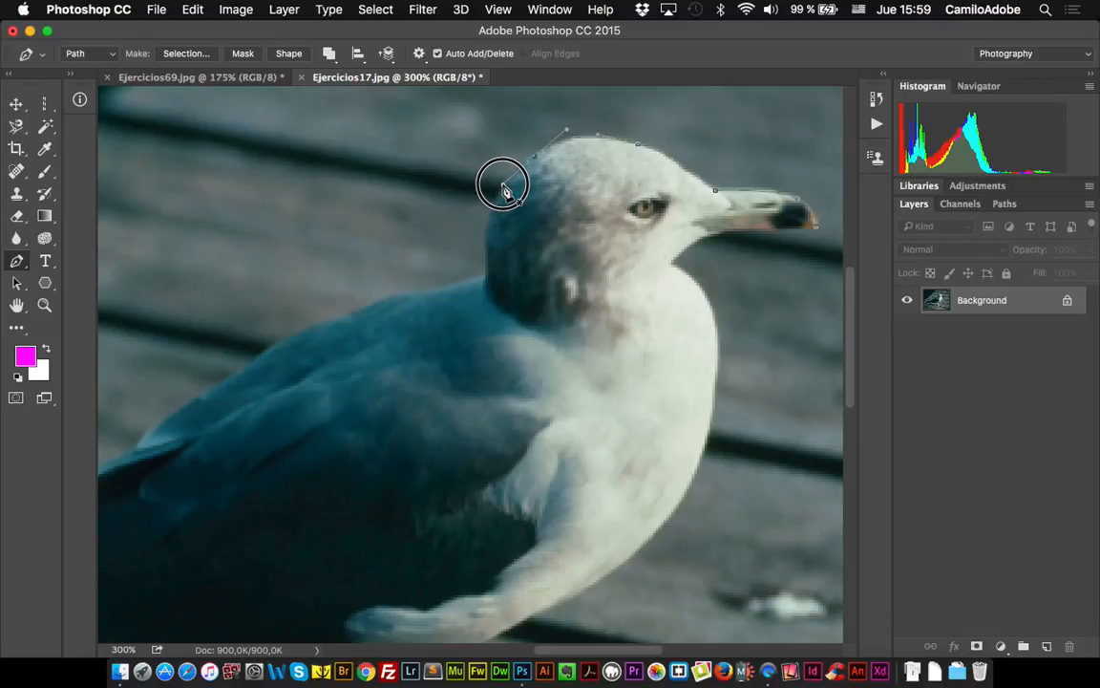
pyautogui.moveTo(498, 179)
pyautogui.mouseDown()
pyautogui.moveTo(477, 167)
pyautogui.moveTo(456, 184)
pyautogui.moveTo(482, 164)
pyautogui.moveTo(504, 184)
pyautogui.mouseUp()
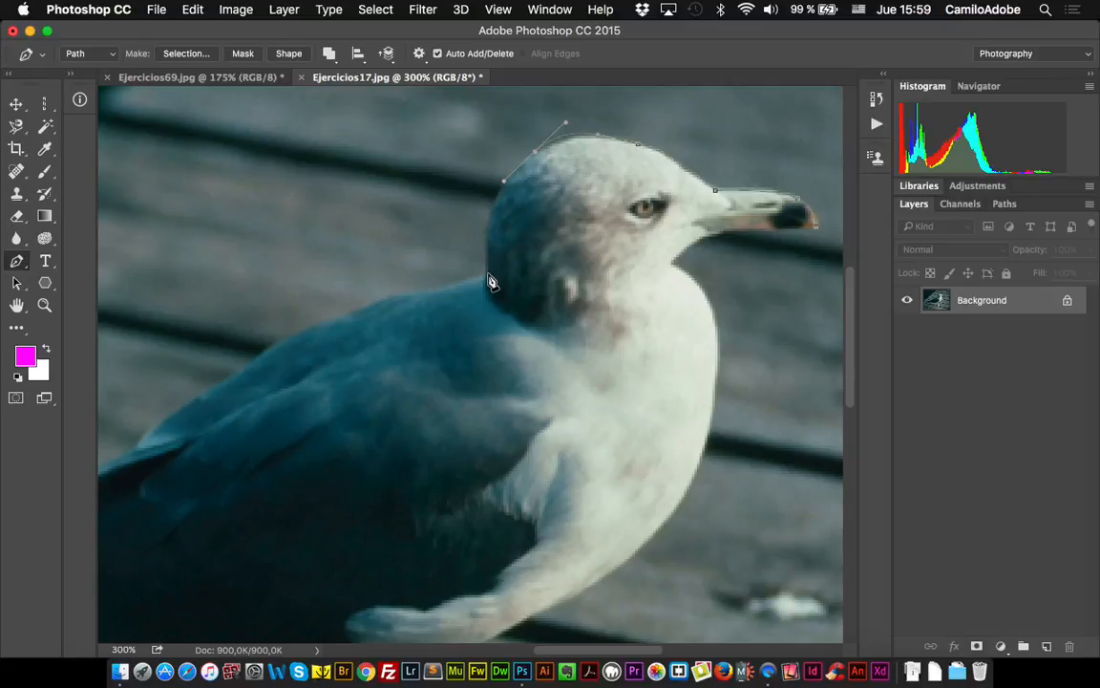
pyautogui.moveTo(486, 274); pyautogui.dragTo(483, 350)
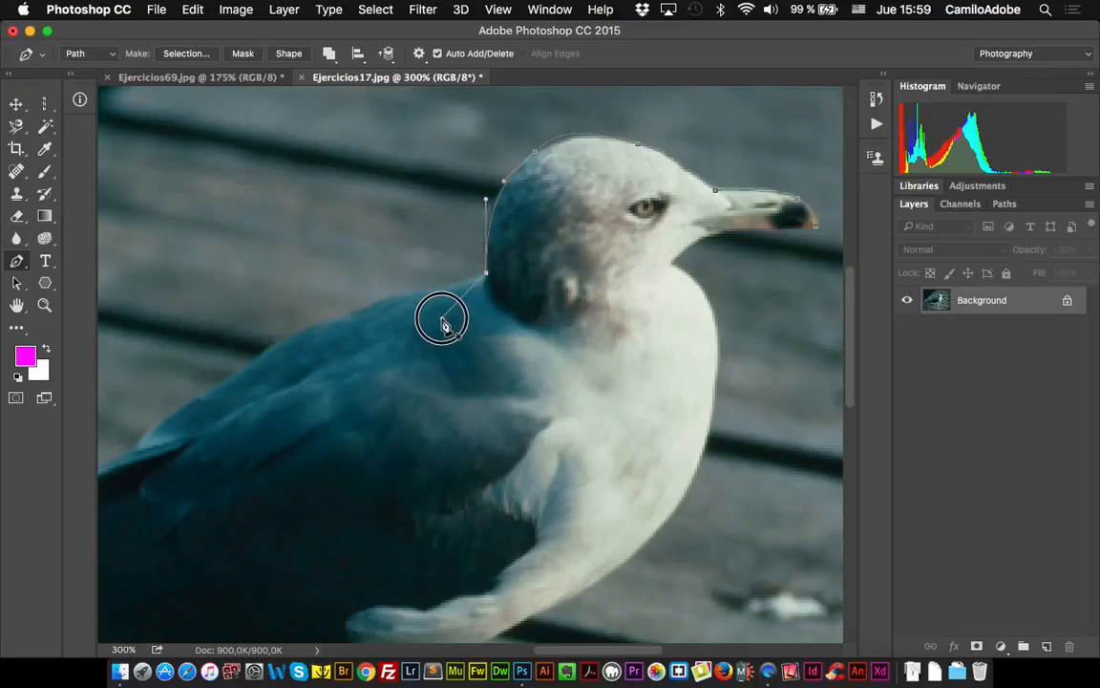
pyautogui.click(415, 289)
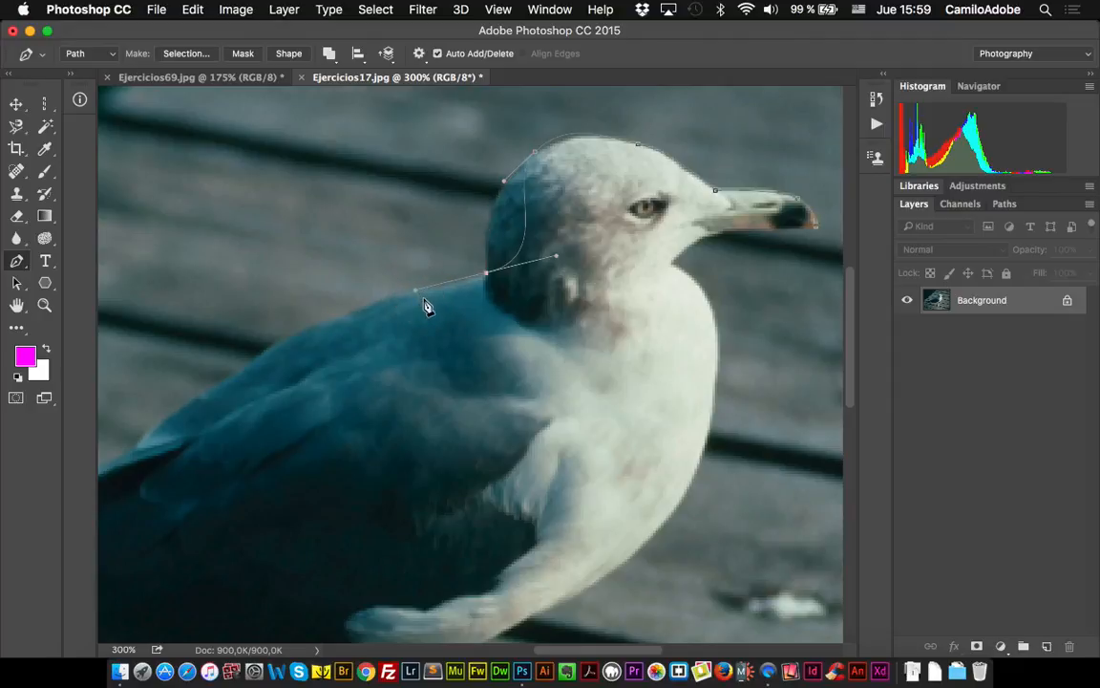
pyautogui.press('super+z')
# Continue the path down the nape and along the upper back, and adjust the anchor point on the upper back with Direct Selection
pyautogui.moveTo(488, 280); pyautogui.dragTo(481, 351)
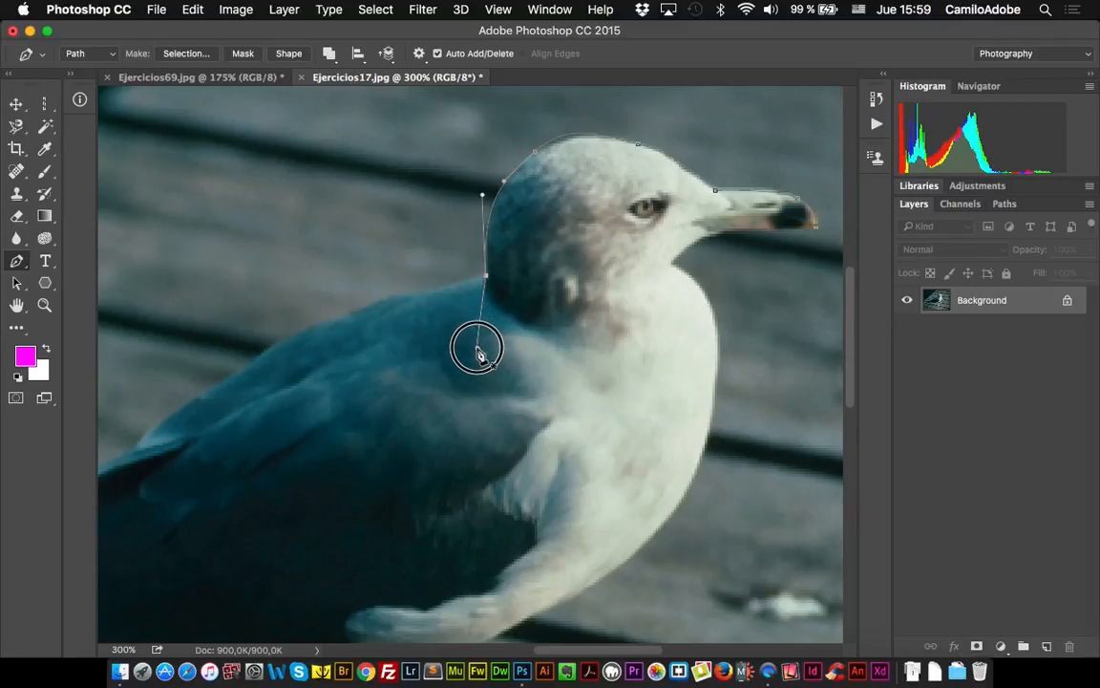
pyautogui.moveTo(428, 287); pyautogui.dragTo(425, 284)
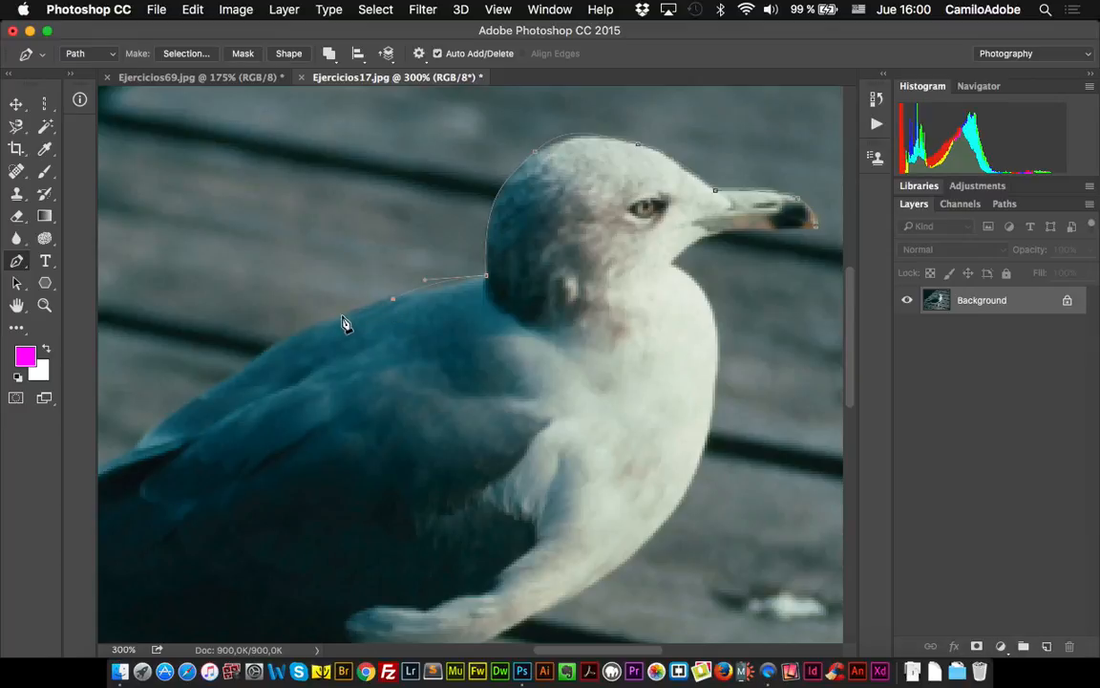
pyautogui.click(311, 327)
pyautogui.moveTo(311, 327); pyautogui.dragTo(282, 343)
pyautogui.moveTo(15, 284); pyautogui.dragTo(94, 300)
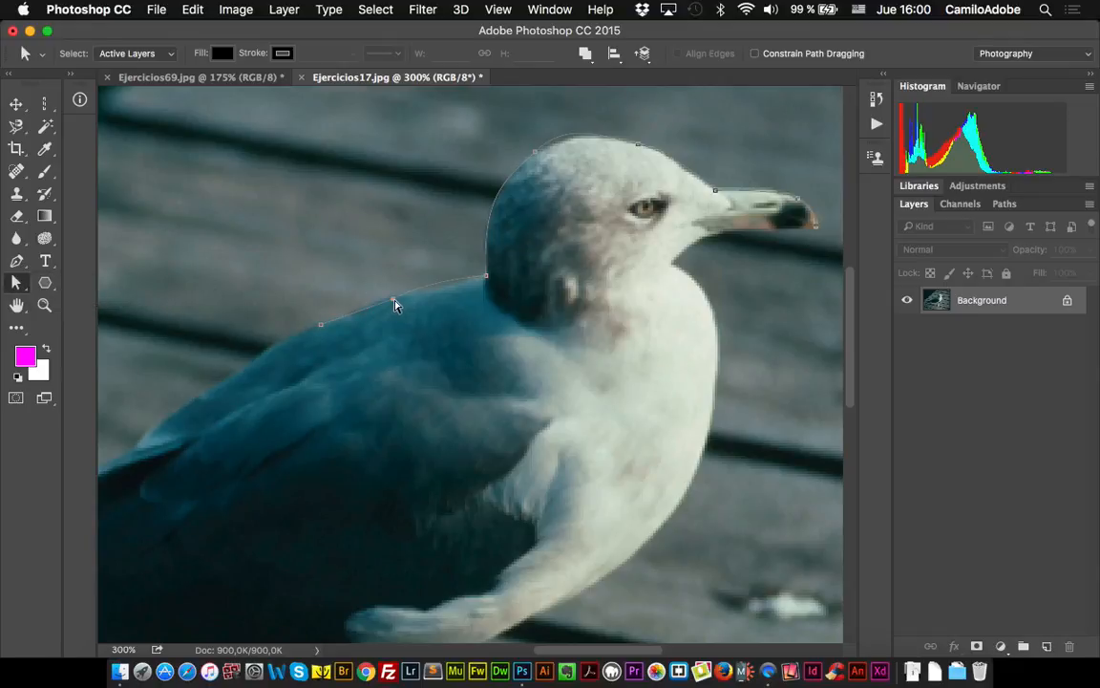
pyautogui.moveTo(395, 302); pyautogui.dragTo(413, 290)
# Extend the Pen path farther down the gull's back toward the tail with another curved anchor point
pyautogui.press('space')
pyautogui.moveTo(382, 354); pyautogui.dragTo(565, 232)
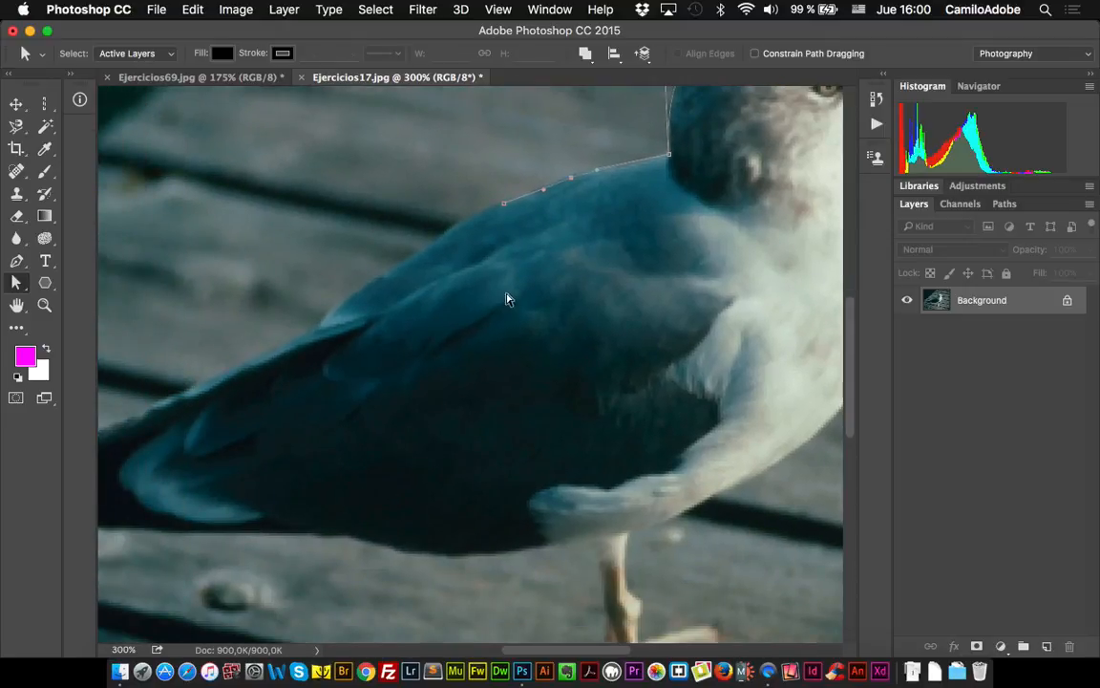
pyautogui.press('p')
pyautogui.click(464, 219)
pyautogui.press('super+z')
pyautogui.moveTo(461, 221); pyautogui.dragTo(411, 250)
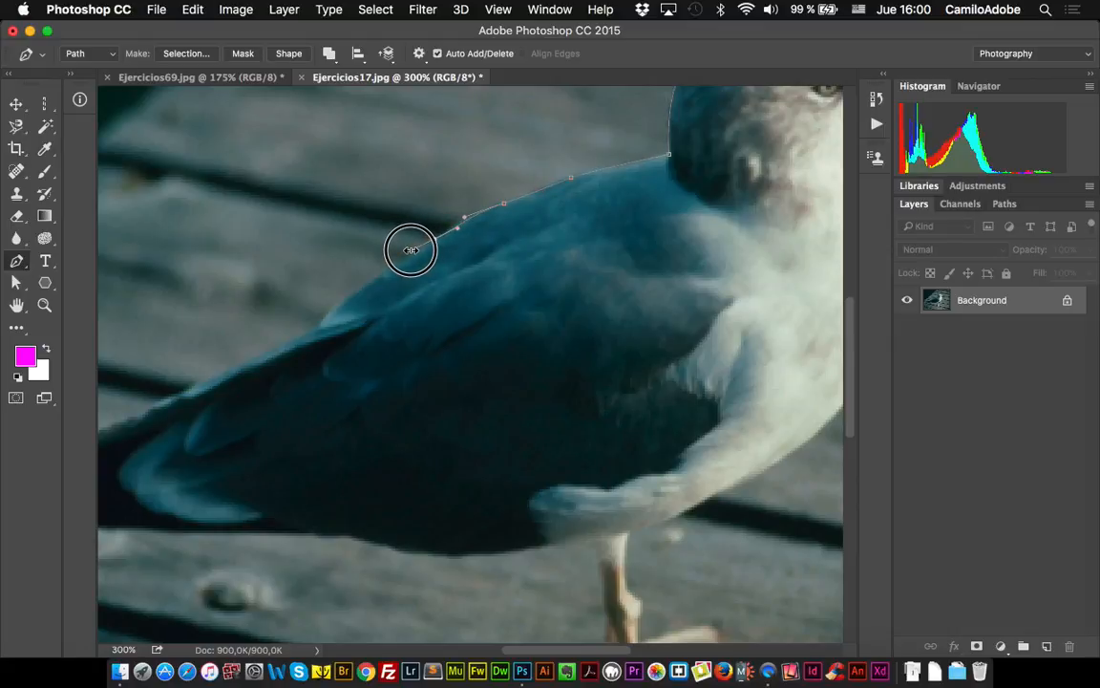
# Fine-tune the anchor point and curve handle in the middle of the back with Direct Selection so the path follows the feathers
pyautogui.press('a')
pyautogui.moveTo(505, 204)
pyautogui.mouseDown()
pyautogui.moveTo(508, 189)
pyautogui.moveTo(513, 201)
pyautogui.mouseUp()
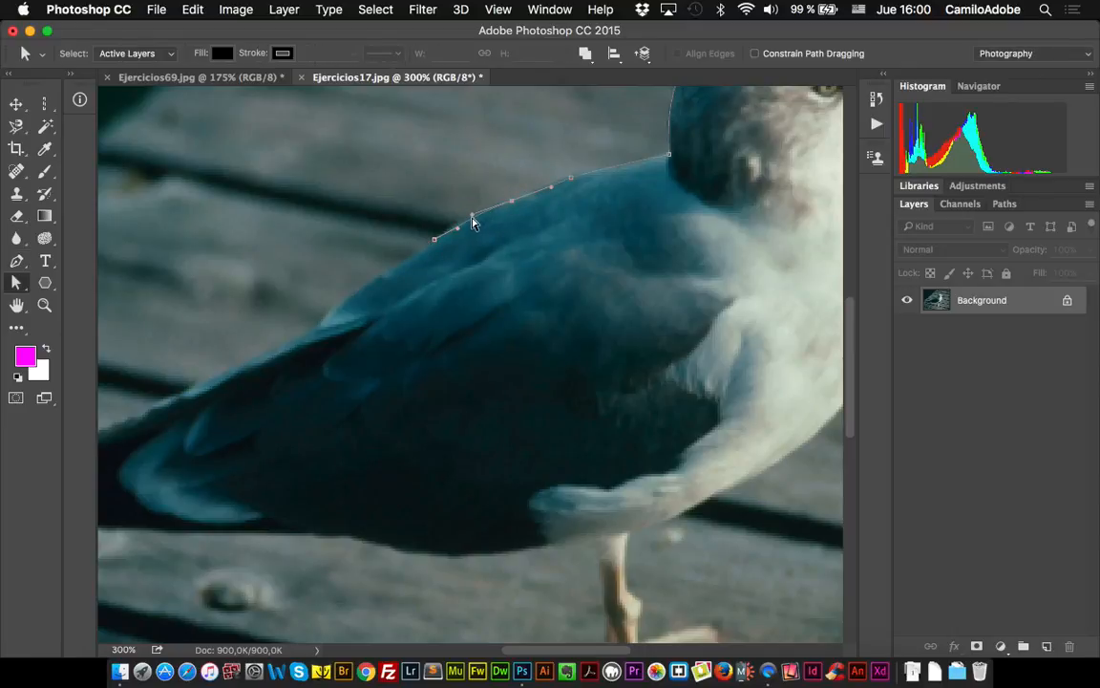
pyautogui.click(473, 222)
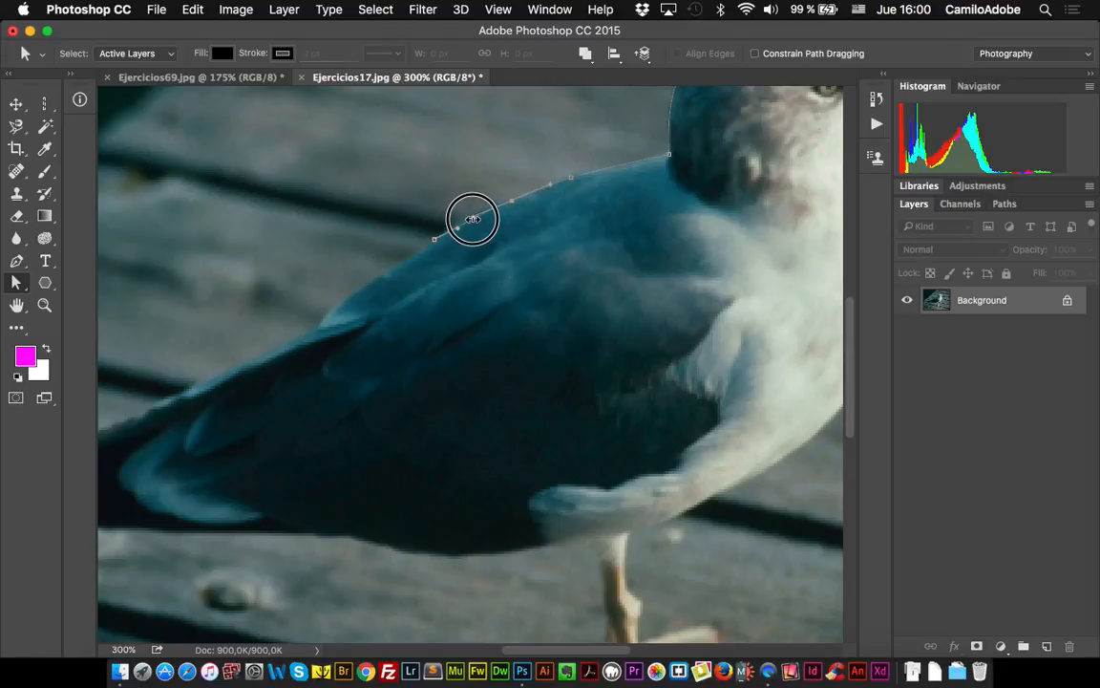
pyautogui.moveTo(512, 203); pyautogui.dragTo(507, 200)
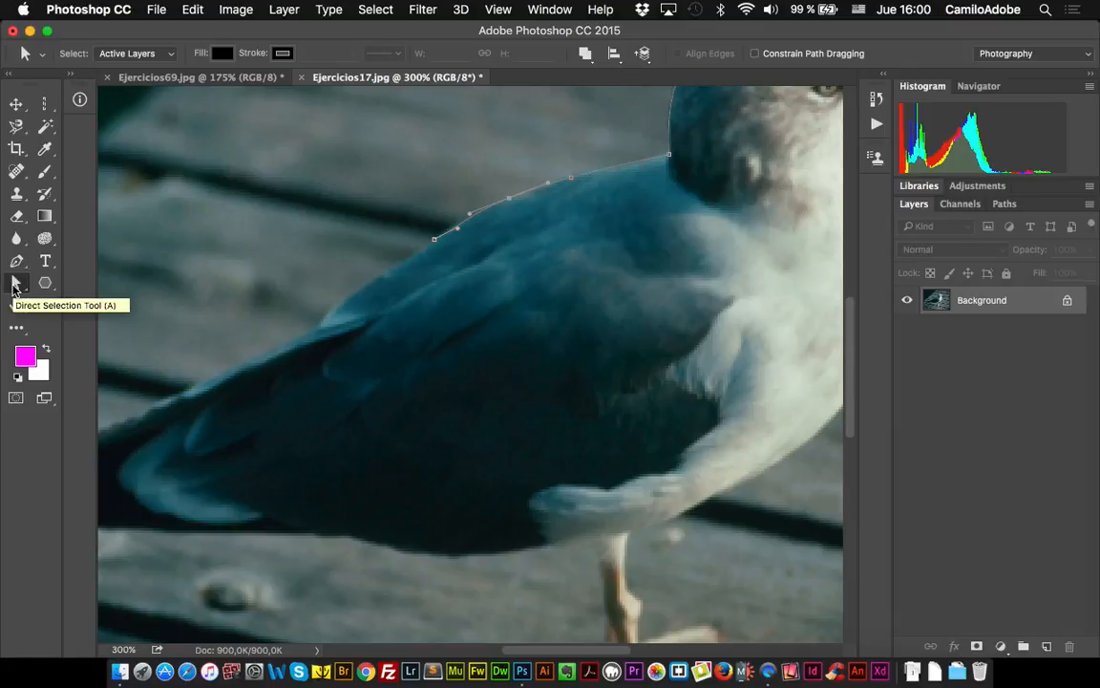
# Extend the Pen path along the gull's lower back to the notch where the long wing feathers begin
pyautogui.scroll(-5, 356, 319)
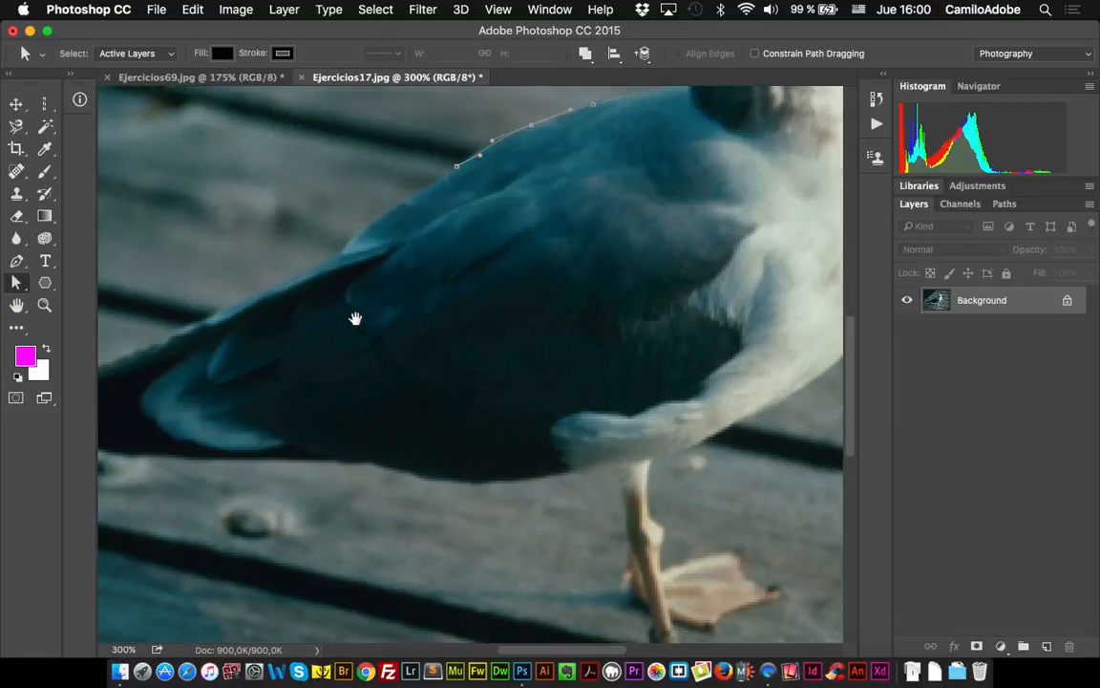
pyautogui.press('p')
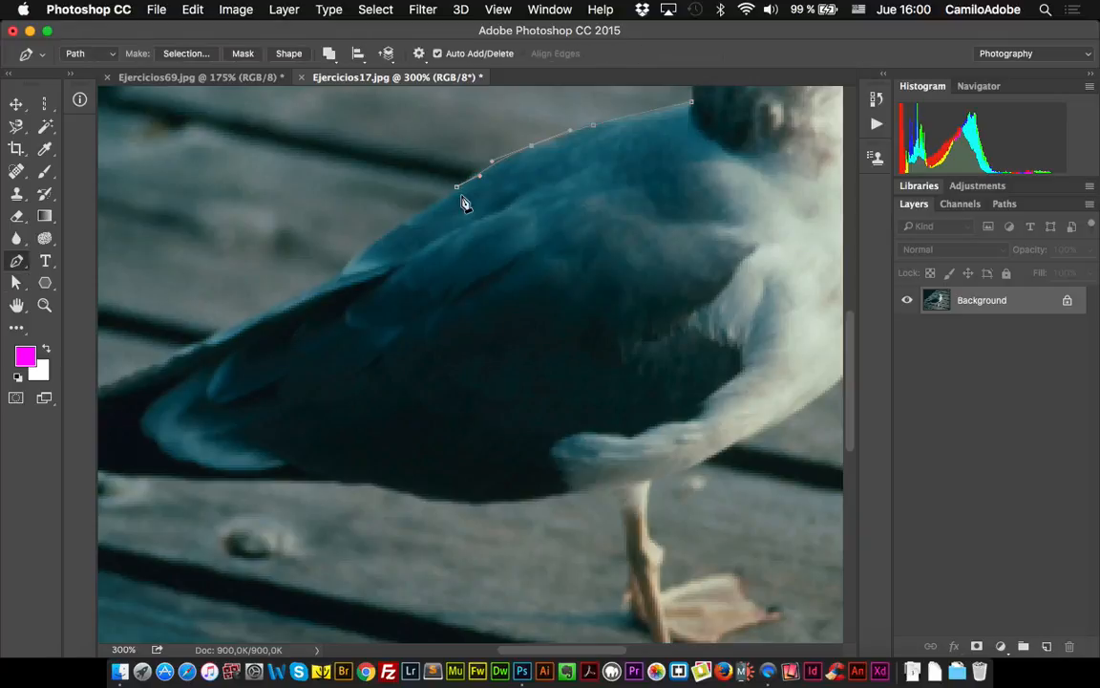
pyautogui.click(418, 222)
pyautogui.moveTo(392, 231); pyautogui.dragTo(374, 242)
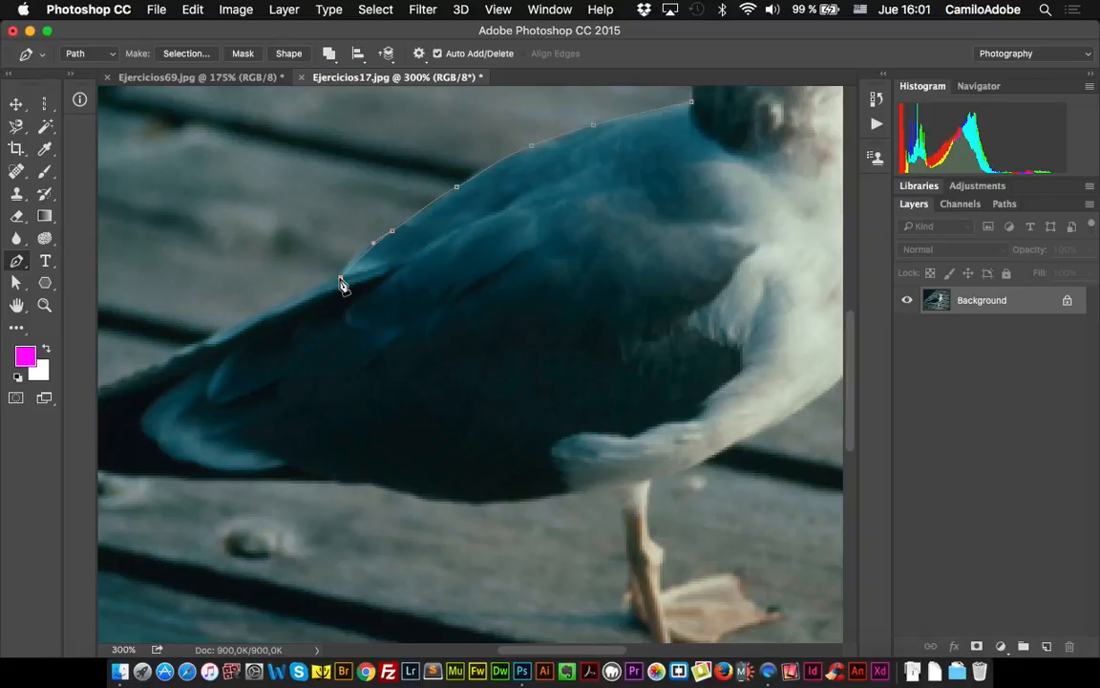
pyautogui.click(340, 278)
pyautogui.moveTo(341, 277); pyautogui.dragTo(459, 191)
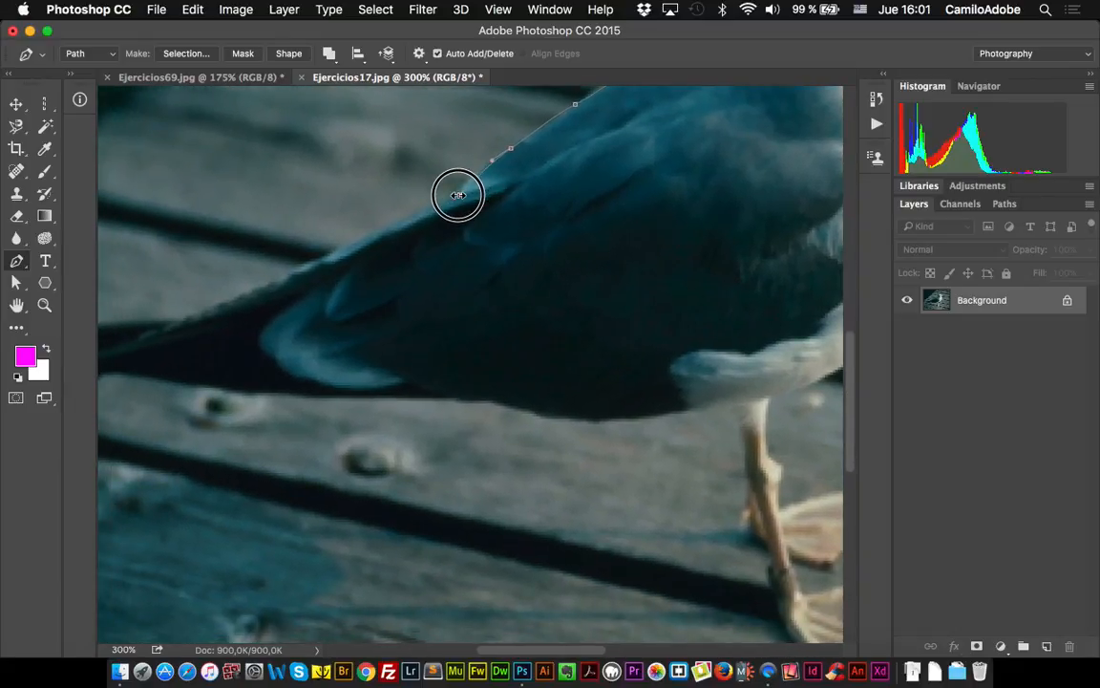
# Continue the path around the tail and along the belly, and down the rear edge of the leg
pyautogui.moveTo(320, 266); pyautogui.dragTo(478, 172)
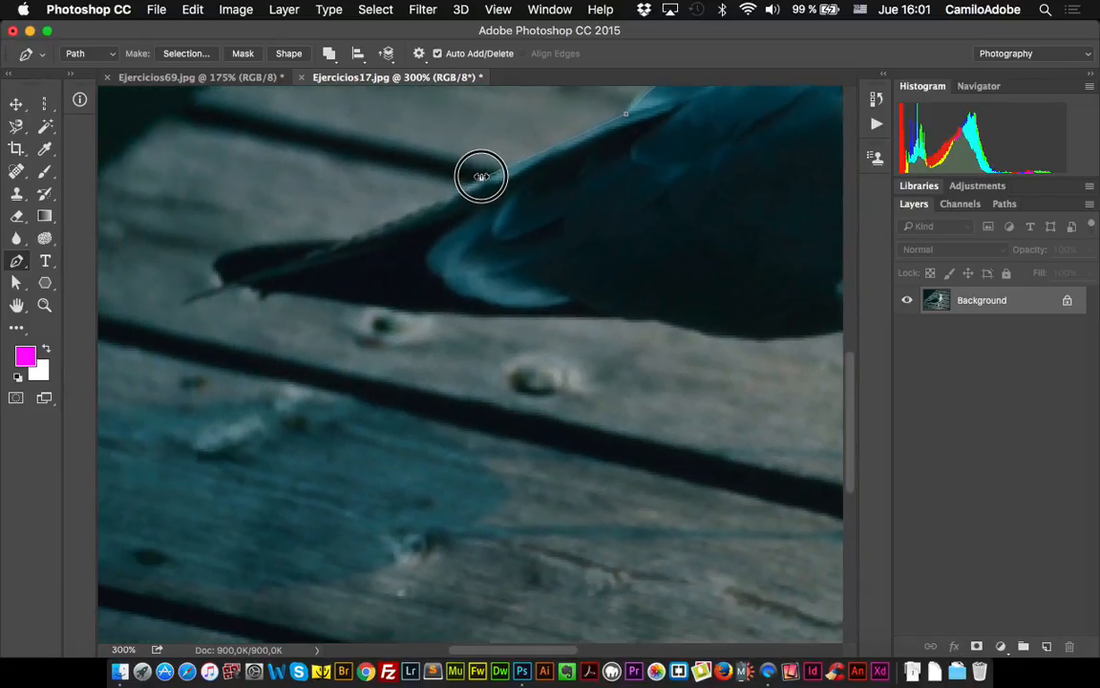
pyautogui.click(347, 242)
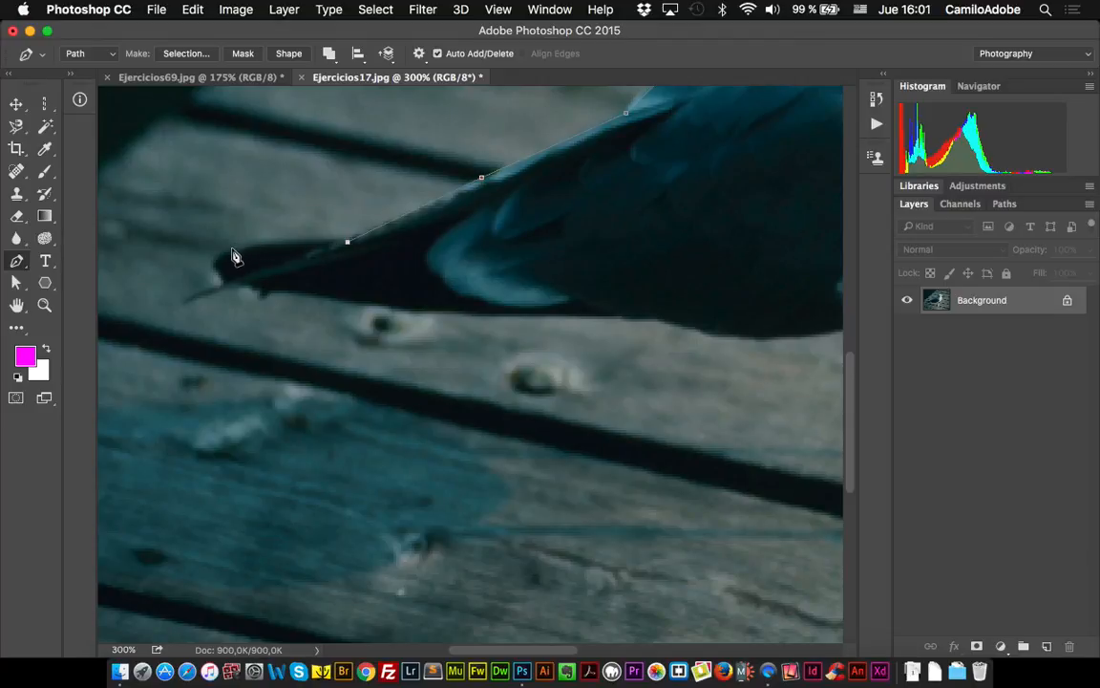
pyautogui.moveTo(226, 253); pyautogui.dragTo(372, 309)
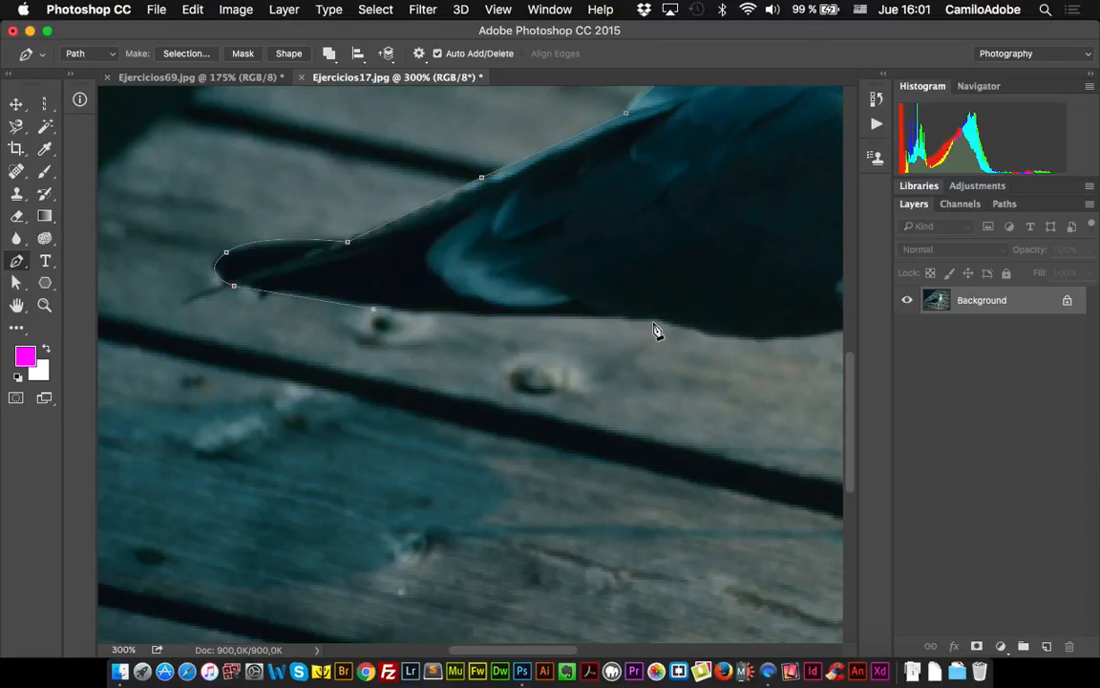
pyautogui.moveTo(653, 319); pyautogui.dragTo(444, 276)
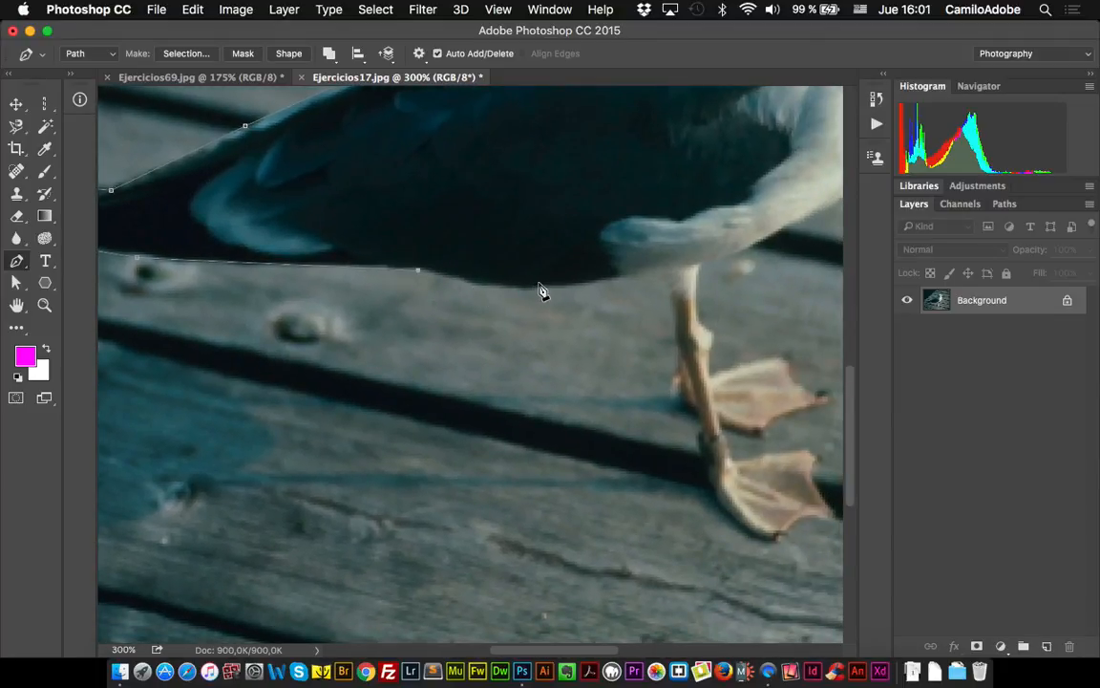
pyautogui.moveTo(551, 287); pyautogui.dragTo(579, 336)
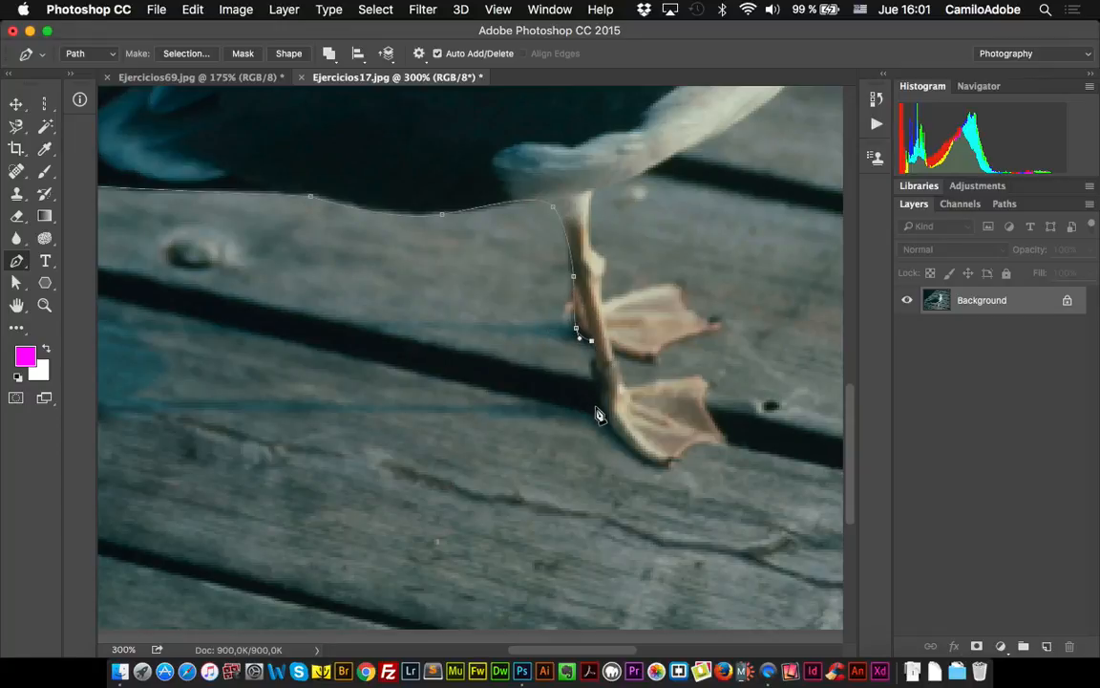
# Trace the gull's lower webbed foot with anchor points around the heel, toes and upper edge back to the leg
pyautogui.moveTo(600, 416); pyautogui.dragTo(705, 445)
pyautogui.click(729, 446)
pyautogui.click(710, 413)
pyautogui.click(712, 387)
pyautogui.click(700, 378)
pyautogui.moveTo(661, 382); pyautogui.dragTo(644, 385)
# Outline the upper webbed foot and bring the path up the front edge of the leg to the belly
pyautogui.moveTo(614, 352); pyautogui.dragTo(681, 344)
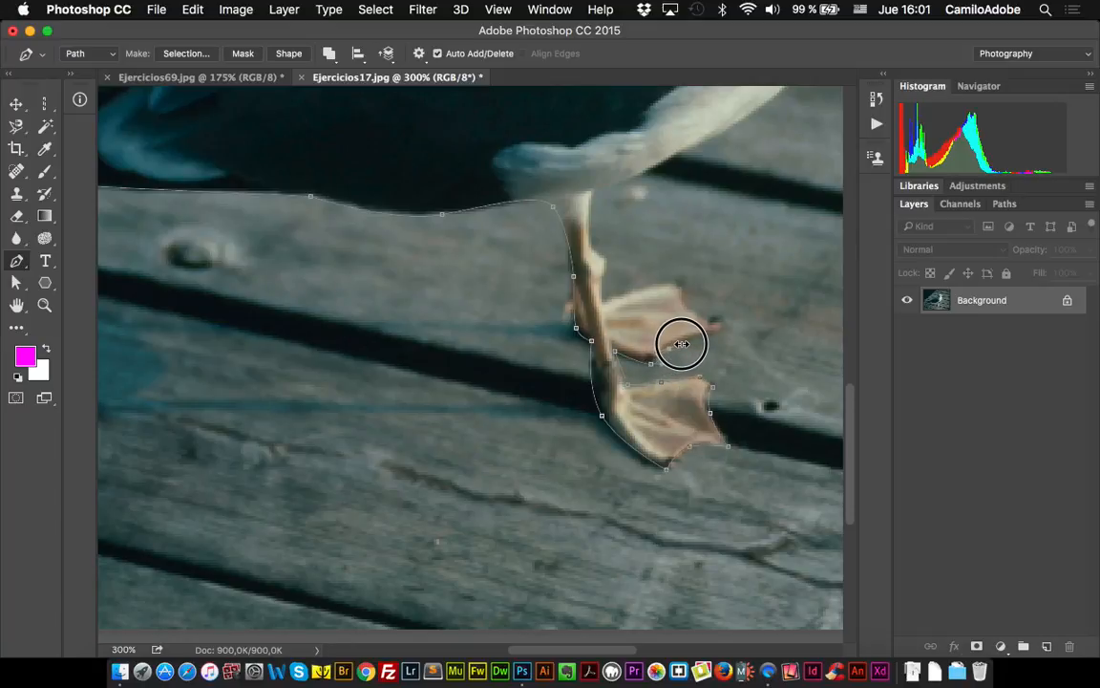
pyautogui.moveTo(685, 306); pyautogui.dragTo(682, 294)
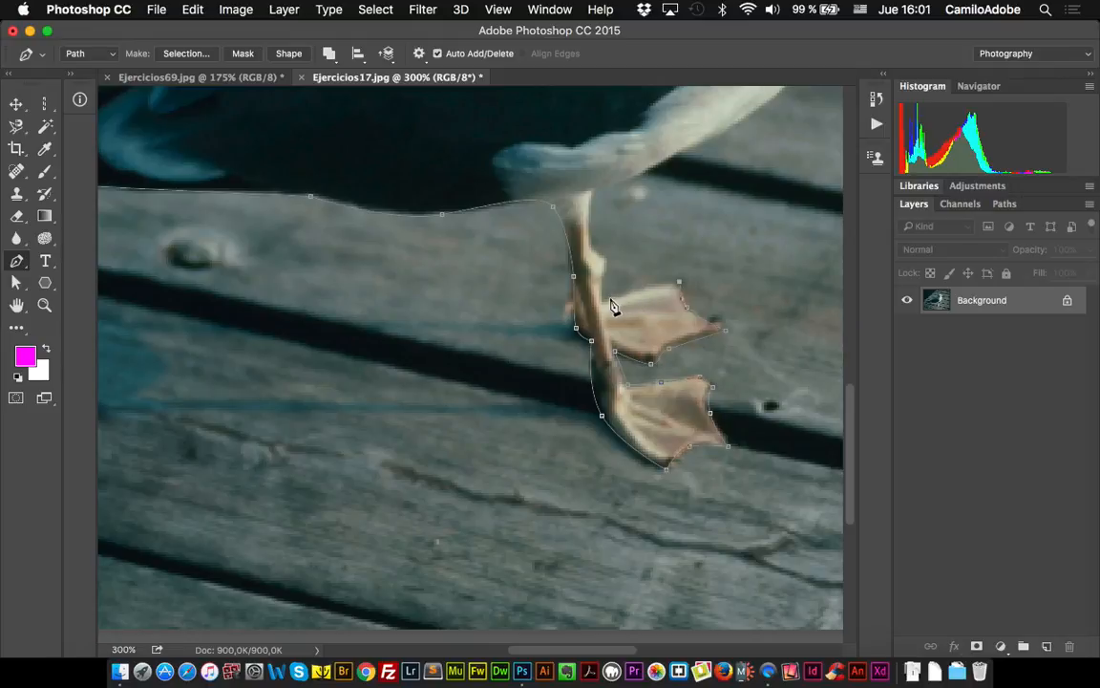
pyautogui.moveTo(573, 303); pyautogui.dragTo(607, 282)
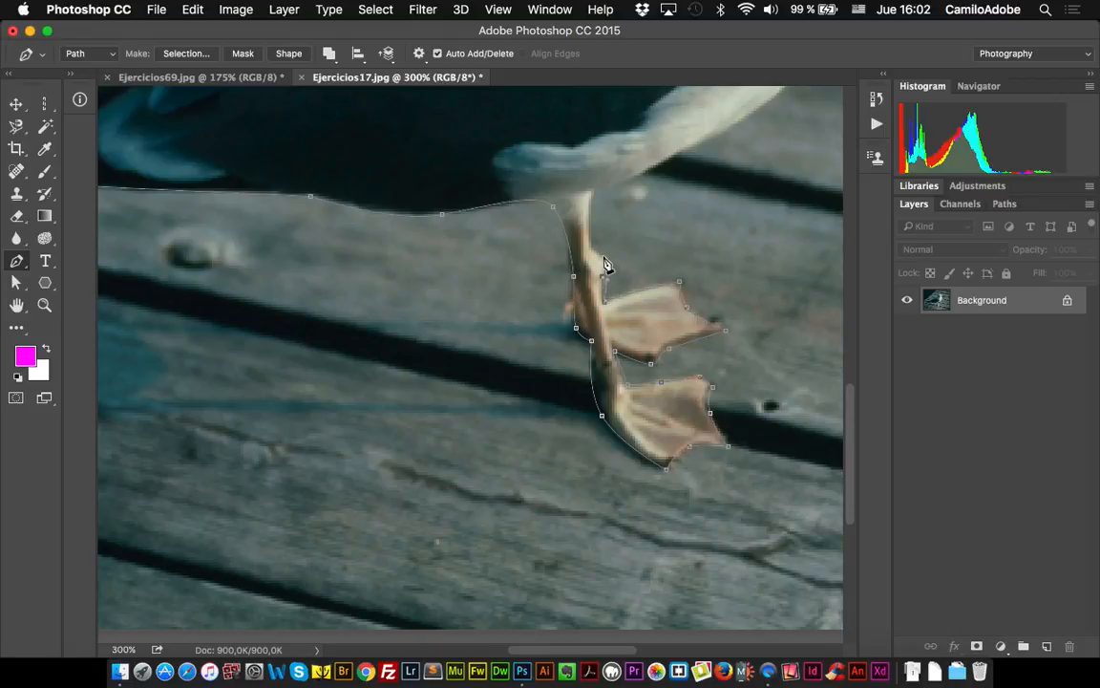
pyautogui.click(590, 240)
pyautogui.click(592, 194)
# Trace the breast and throat with curved anchor points, correct the breast curve handle, and close the path at the beak tip
pyautogui.moveTo(618, 198); pyautogui.dragTo(461, 417)
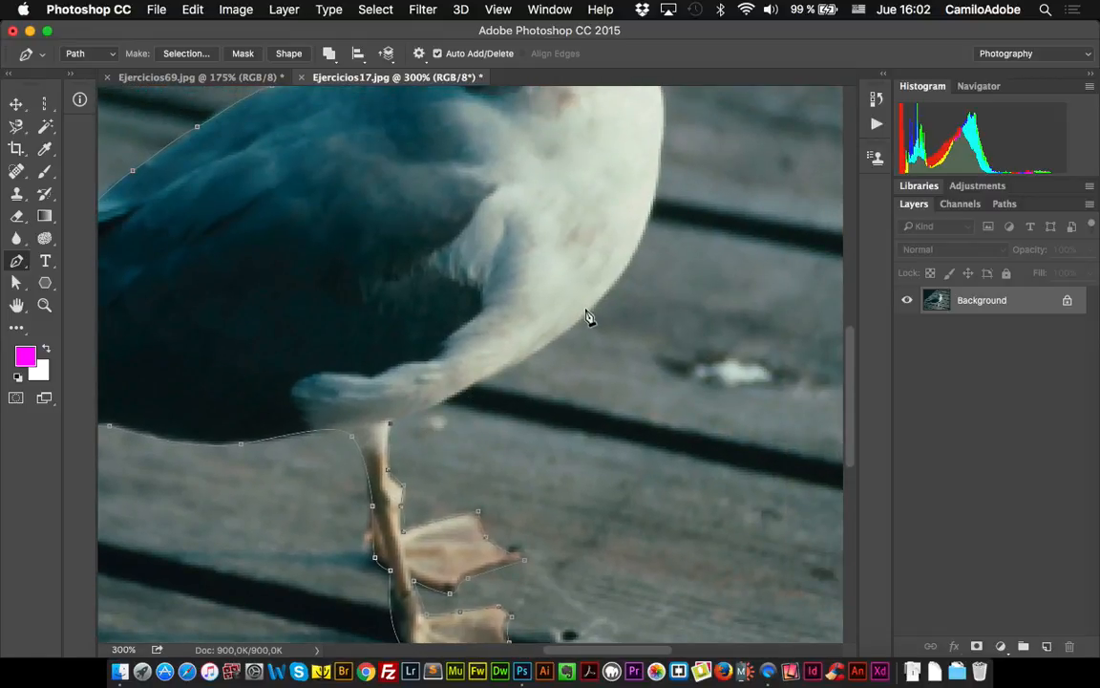
pyautogui.moveTo(604, 297); pyautogui.dragTo(640, 242)
pyautogui.moveTo(700, 184); pyautogui.dragTo(622, 380)
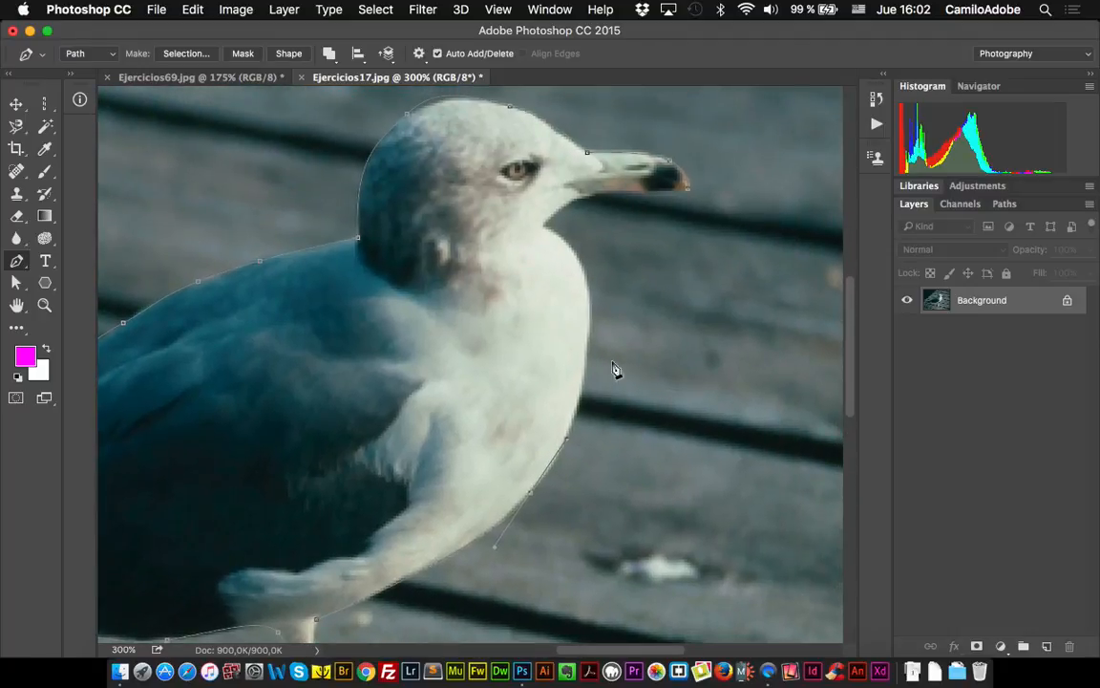
pyautogui.moveTo(589, 331); pyautogui.dragTo(586, 263)
pyautogui.press('a')
pyautogui.moveTo(567, 438); pyautogui.dragTo(573, 435)
pyautogui.press('p')
pyautogui.moveTo(543, 228); pyautogui.dragTo(591, 195)
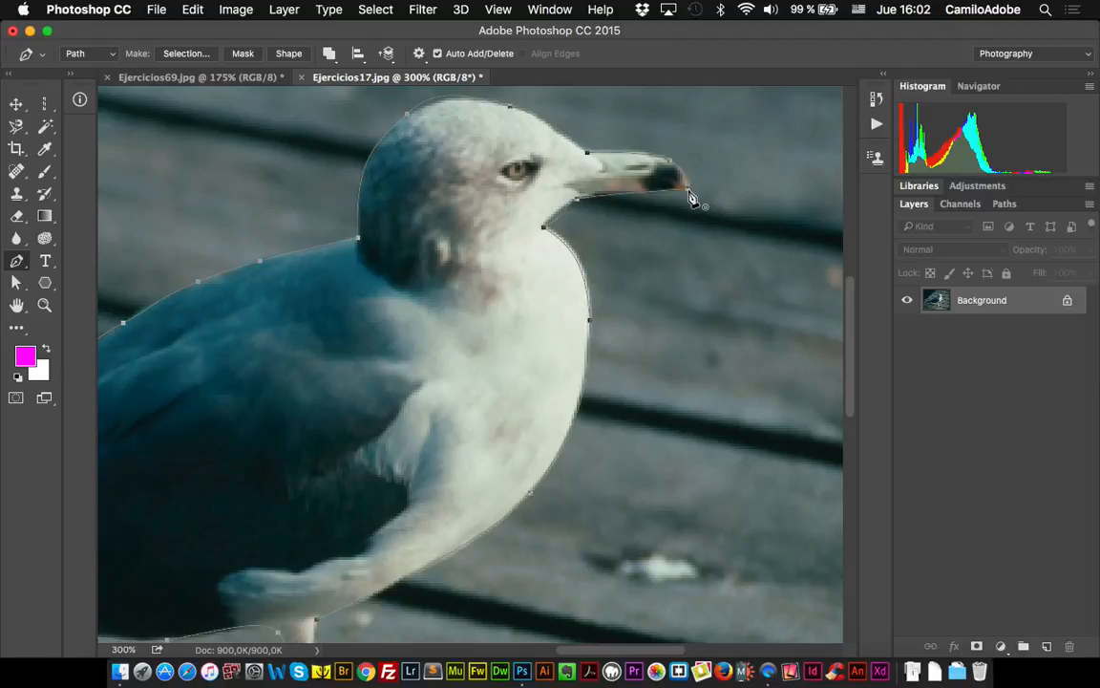
# Refine the path at the throat, under the beak and at the beak tip with Direct Selection
pyautogui.press('a')
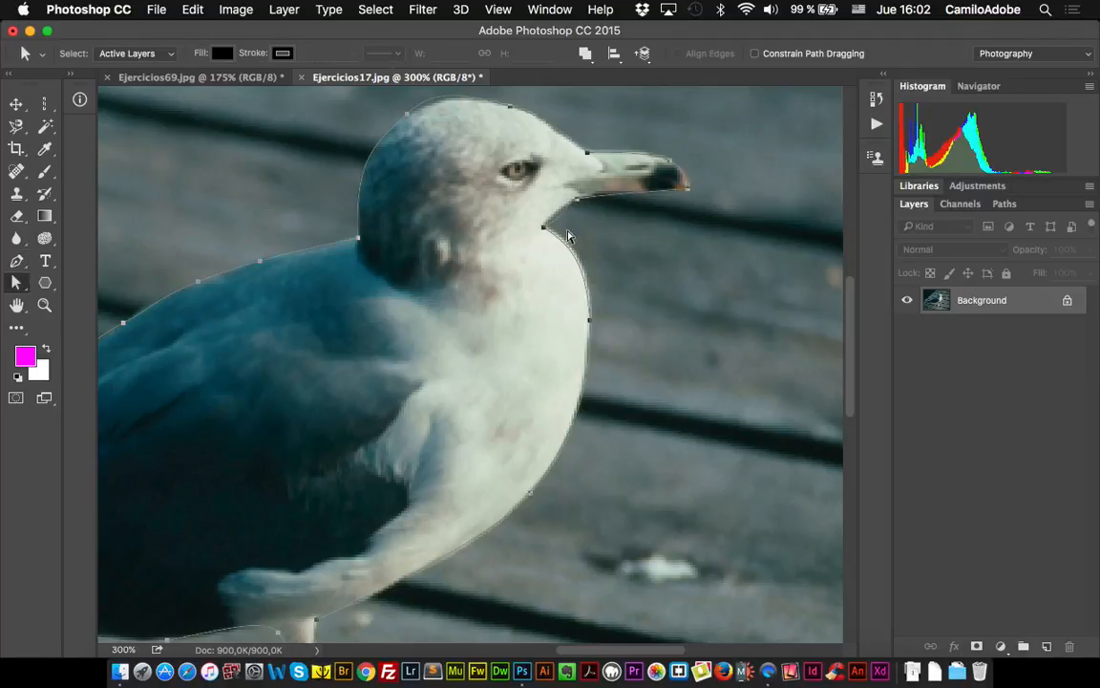
pyautogui.moveTo(573, 211); pyautogui.dragTo(549, 216)
pyautogui.moveTo(595, 200); pyautogui.dragTo(606, 184)
pyautogui.moveTo(690, 197); pyautogui.dragTo(687, 189)
# Adjust the anchor handles on the crown and nape so the path fits the back of the gull's head
pyautogui.click(407, 120)
pyautogui.moveTo(441, 141); pyautogui.dragTo(435, 158)
pyautogui.moveTo(434, 105); pyautogui.dragTo(428, 115)
pyautogui.moveTo(352, 178); pyautogui.dragTo(348, 197)
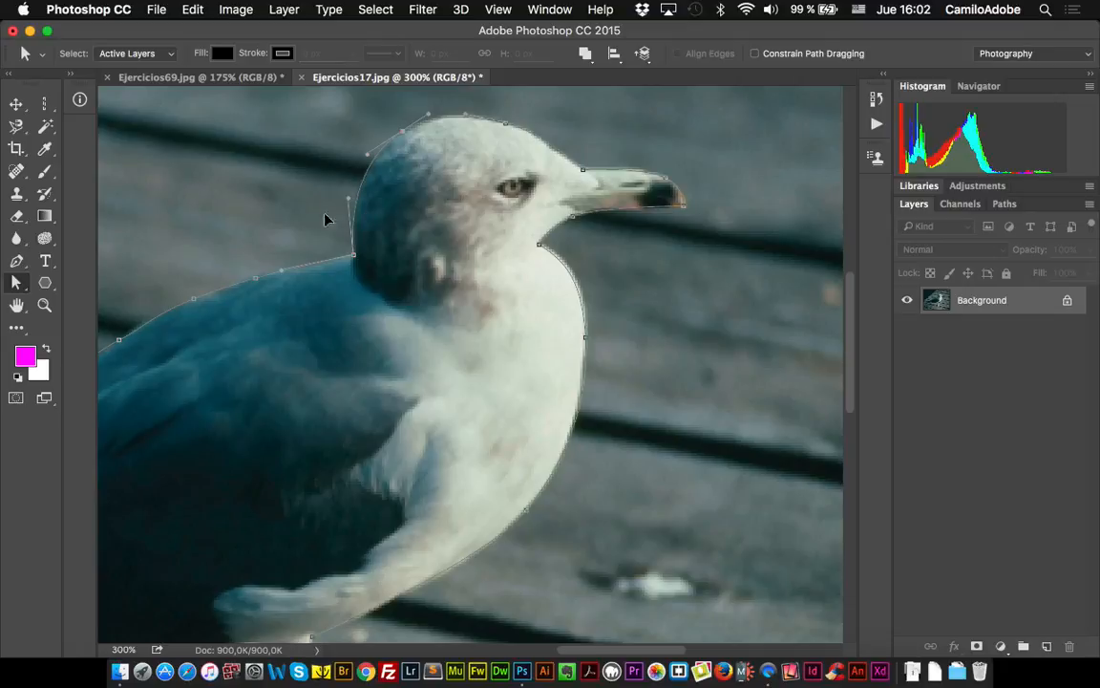
pyautogui.moveTo(297, 233); pyautogui.dragTo(413, 197)
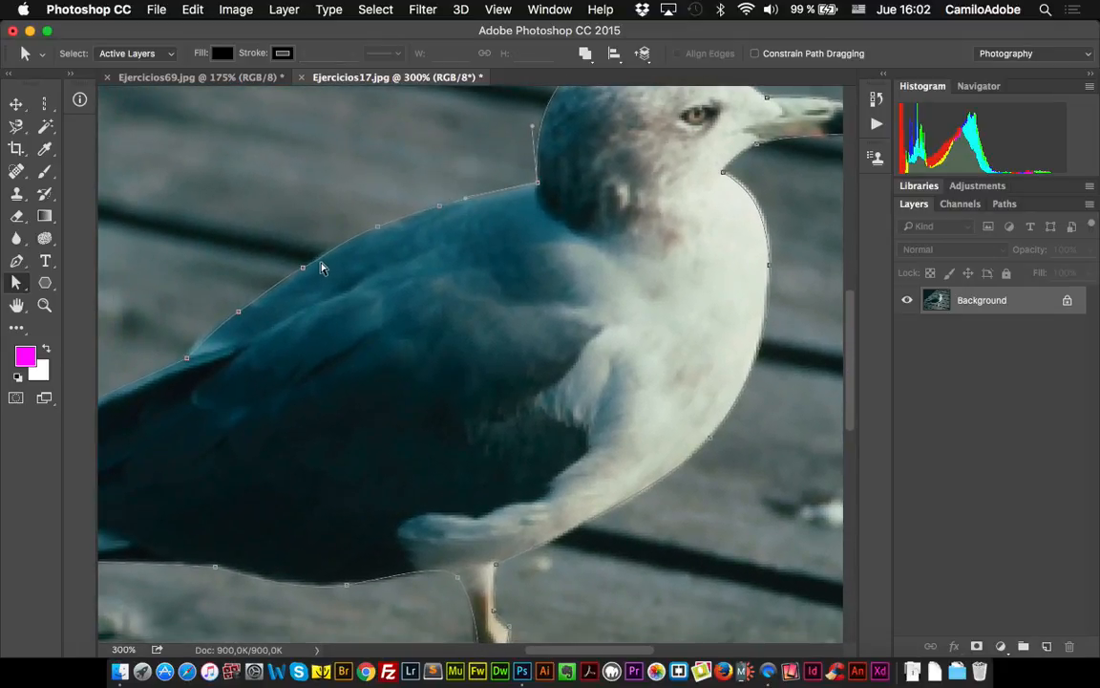
# Save the gull's work path under the name gaviota
pyautogui.press('z')
pyautogui.keyDown('alt'); pyautogui.click(418, 358); pyautogui.keyUp('alt')
pyautogui.keyDown('alt'); pyautogui.click(490, 431); pyautogui.keyUp('alt')
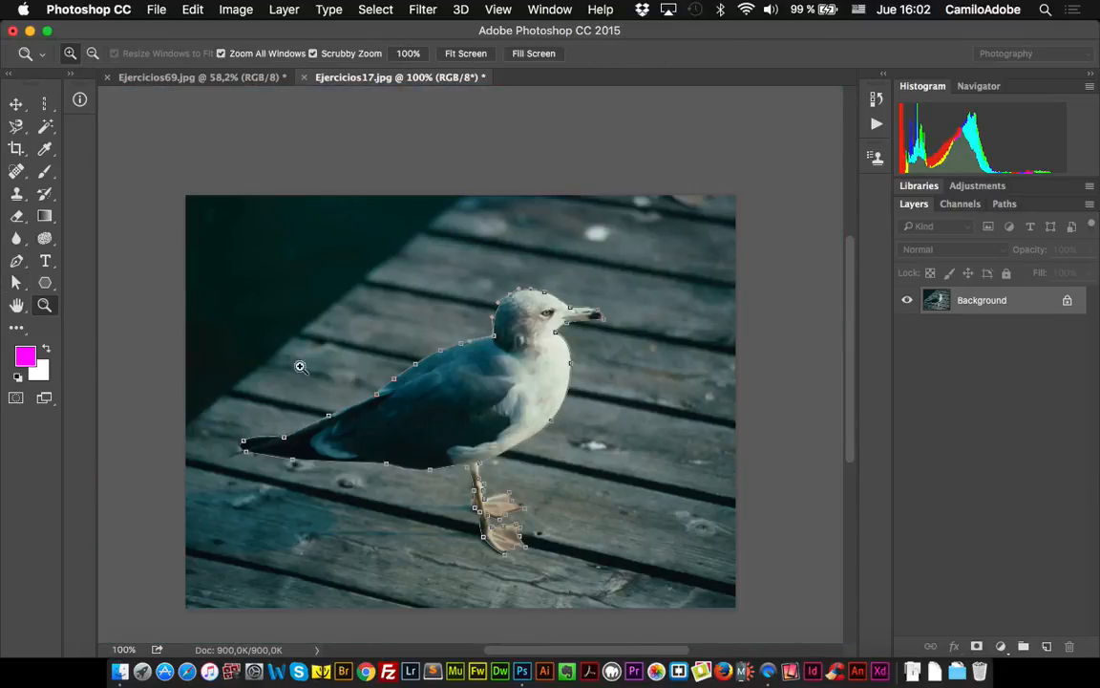
pyautogui.scroll(-3, 407, 484)
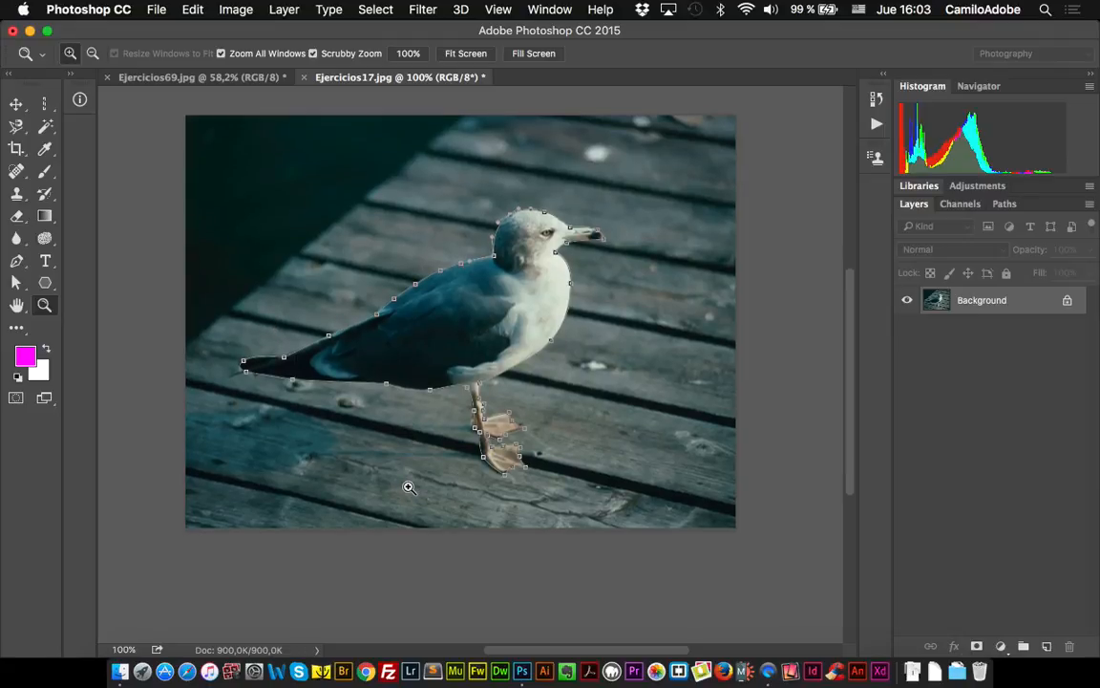
pyautogui.click(432, 417)
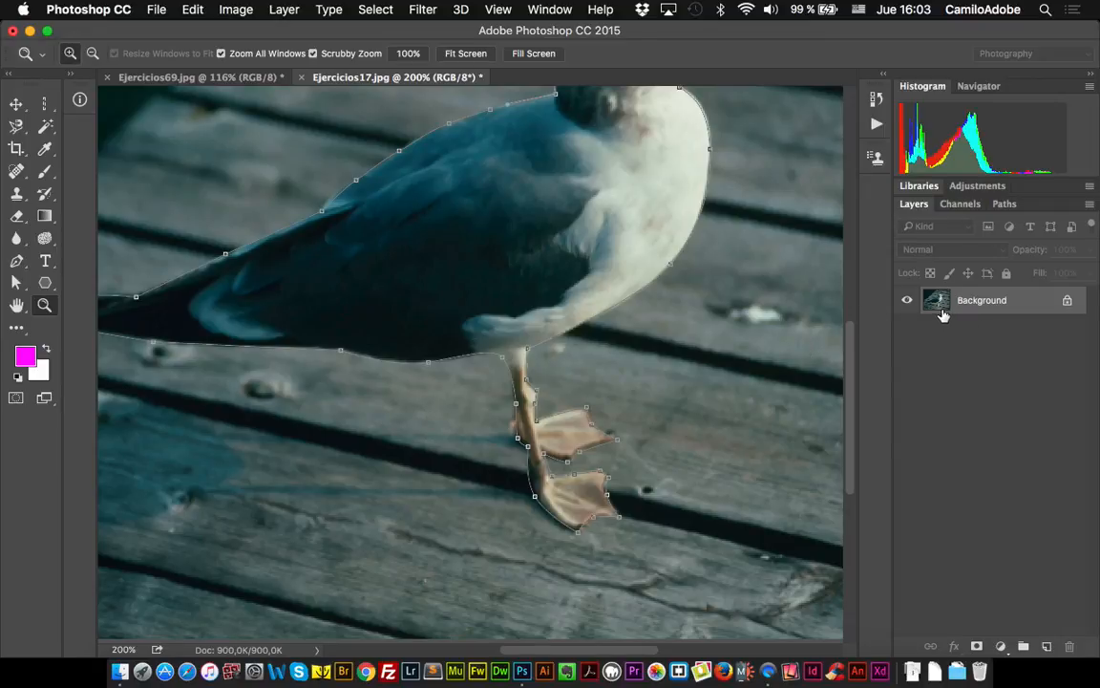
pyautogui.click(1005, 205)
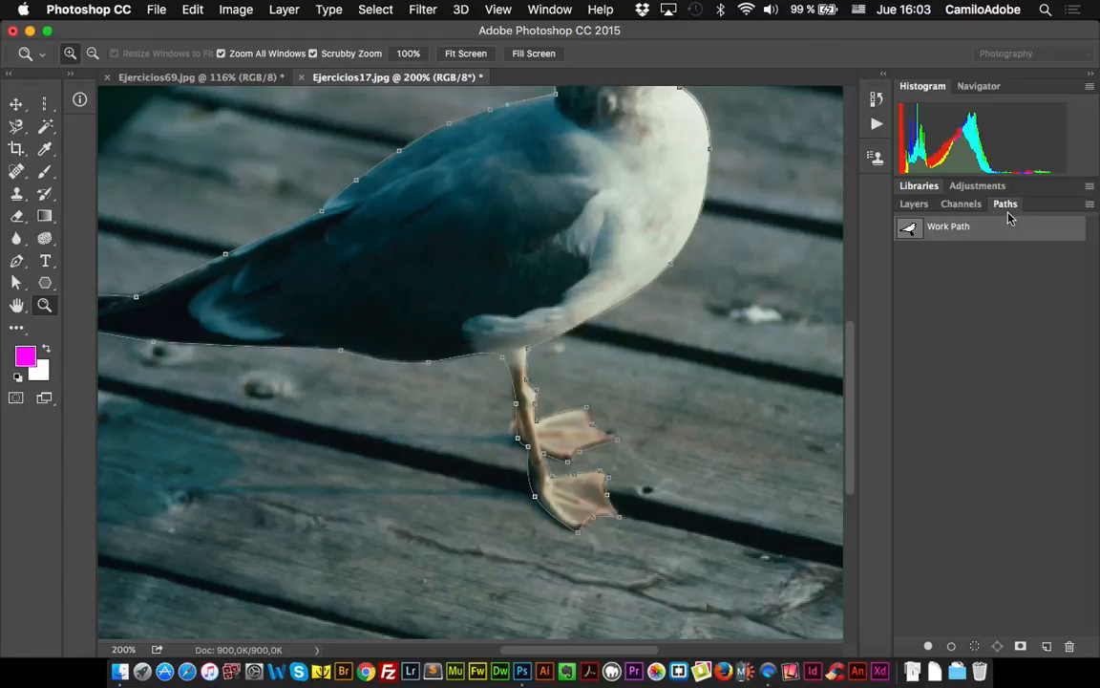
pyautogui.click(554, 12)
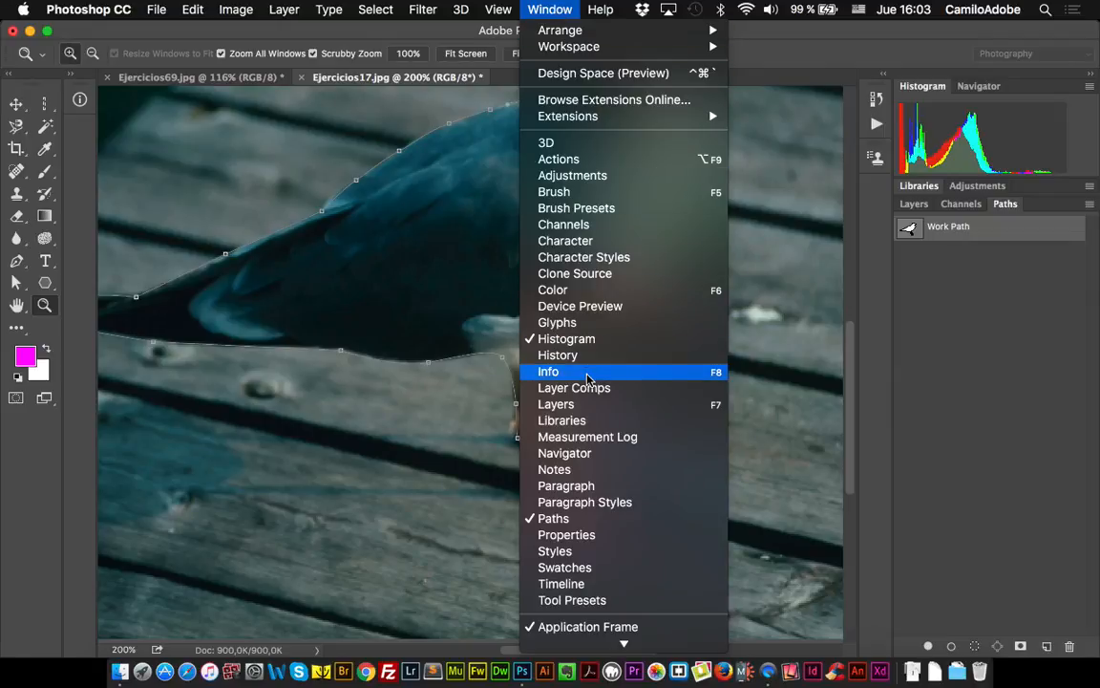
pyautogui.click(1065, 278)
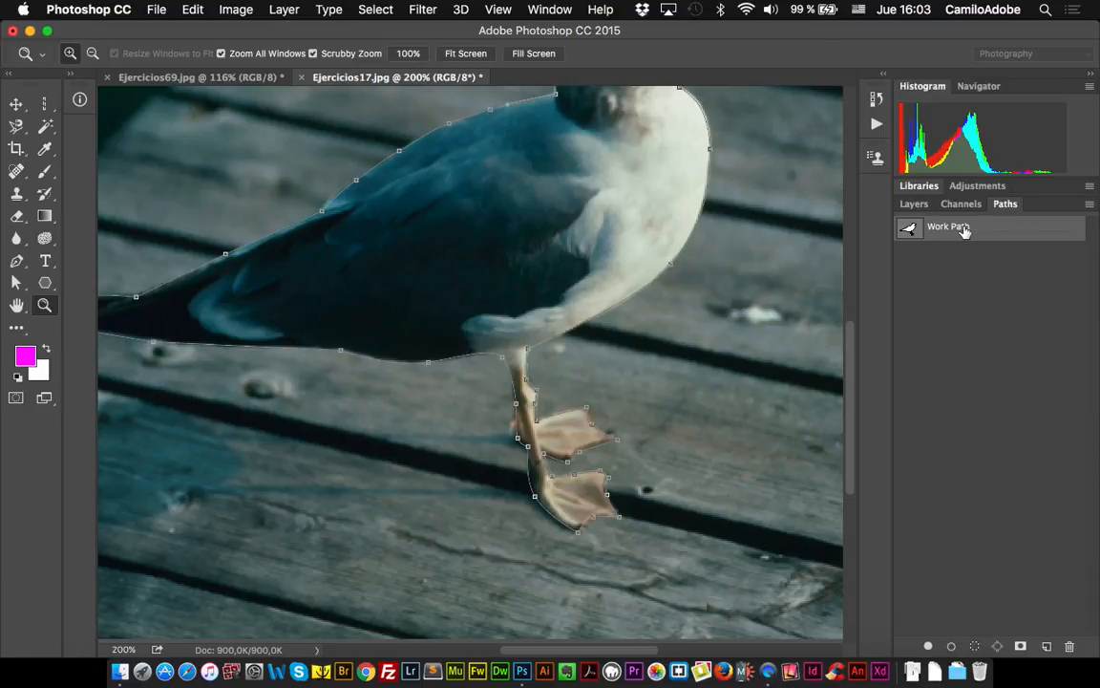
pyautogui.doubleClick(909, 230)
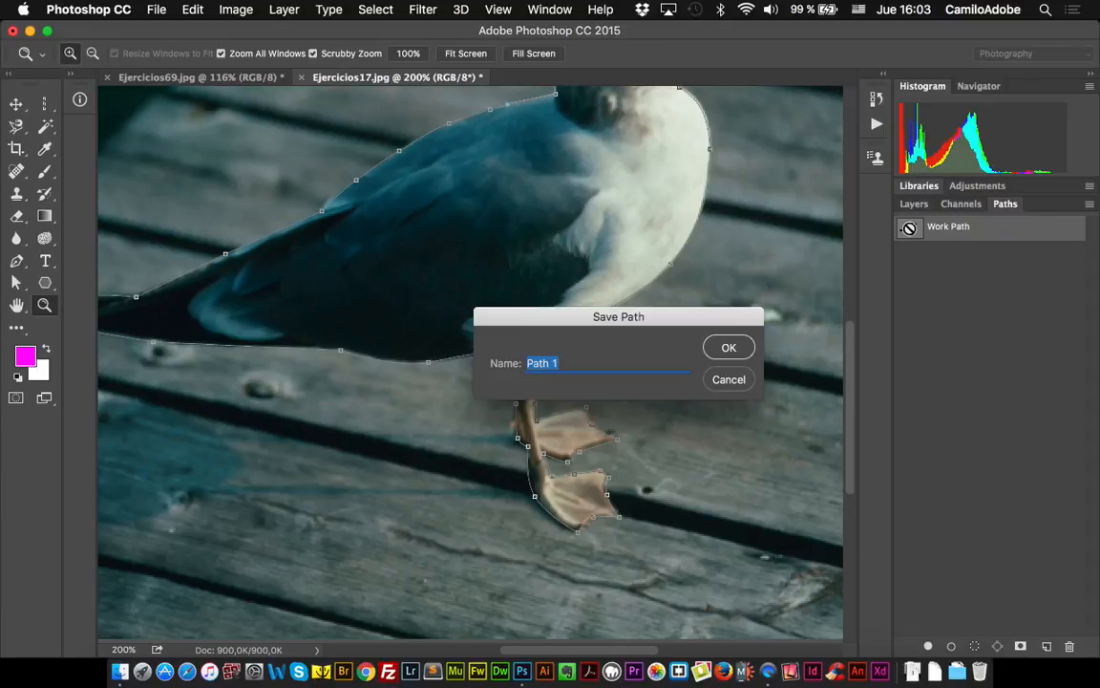
pyautogui.write('gaviota')
pyautogui.press('Return')
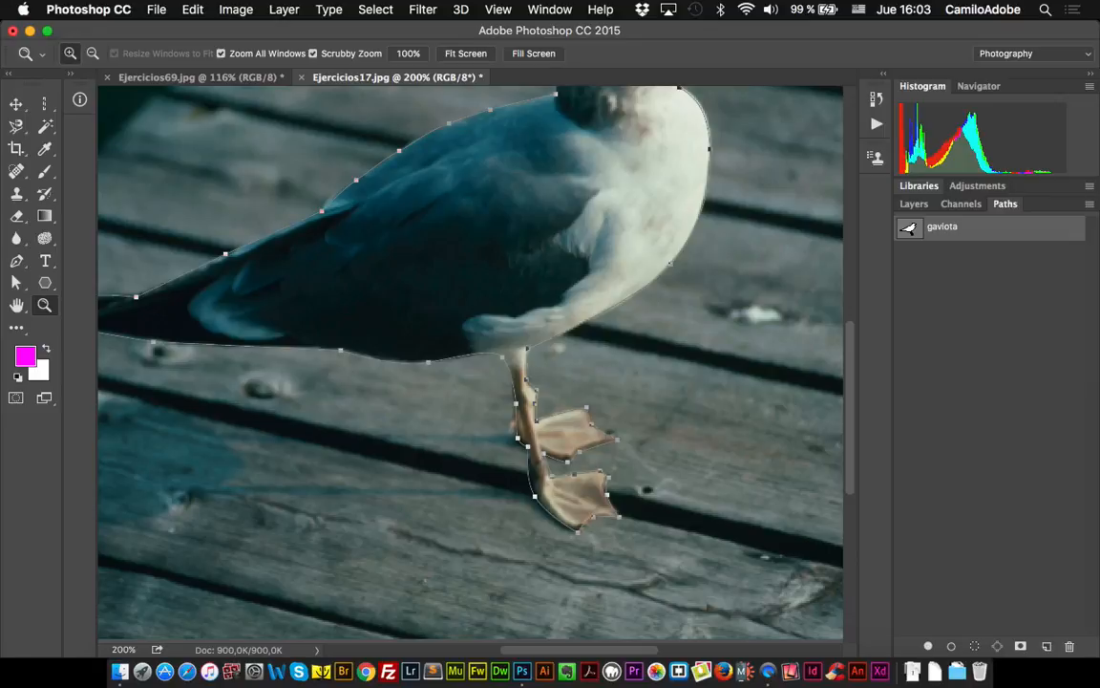
# Load the gaviota path as a selection, deselect it, and make the path active again
pyautogui.keyDown('alt'); pyautogui.click(663, 313); pyautogui.keyUp('alt')
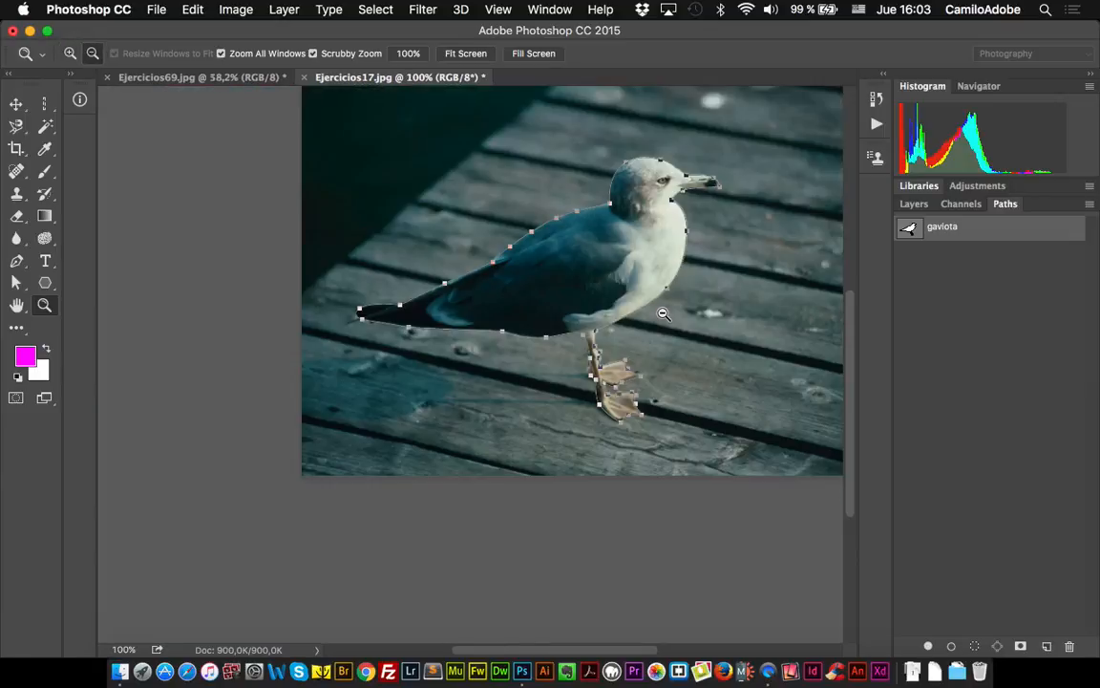
pyautogui.keyDown('super'); pyautogui.click(919, 234); pyautogui.keyUp('super')
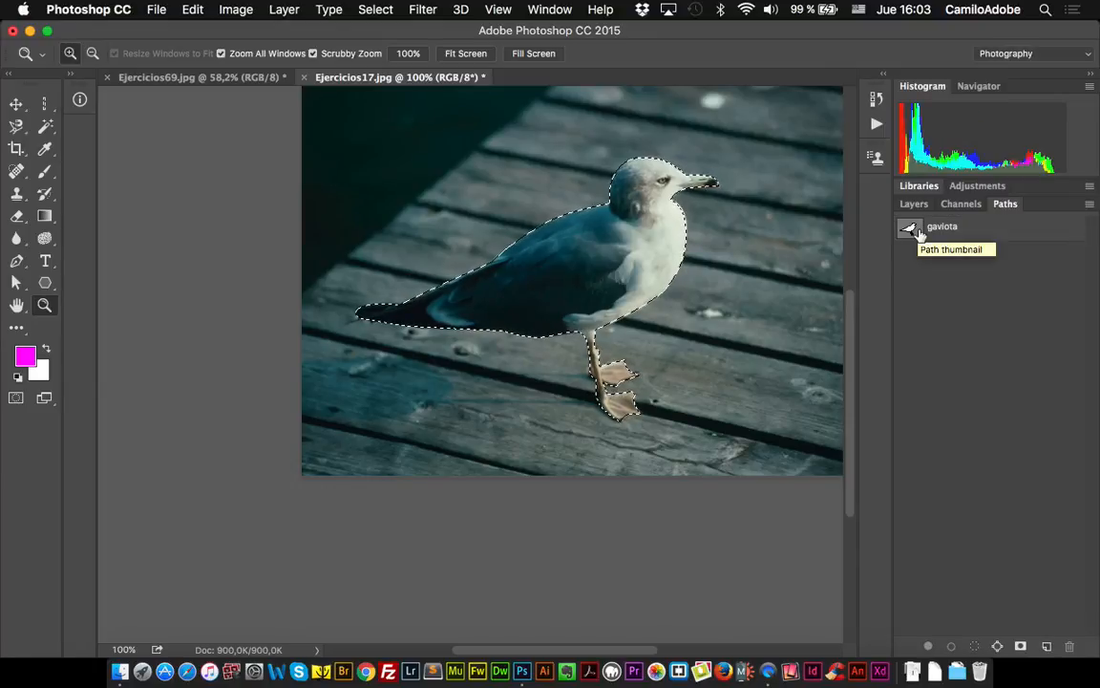
pyautogui.press('super+d')
pyautogui.click(919, 234)
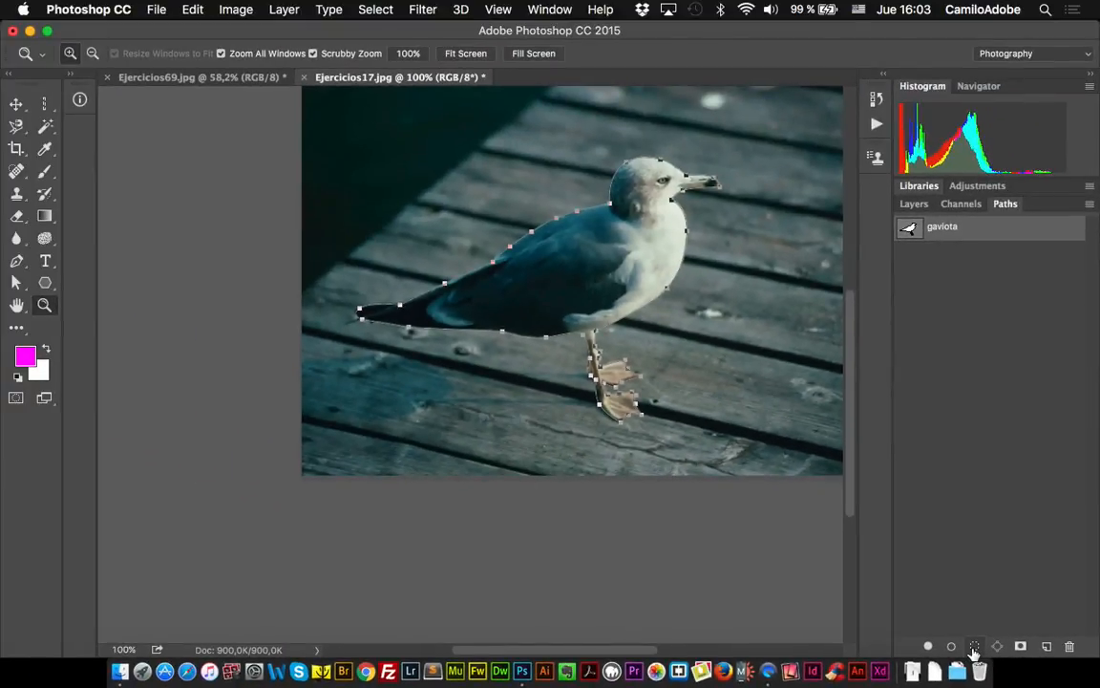
# Open the Make Selection options for the gaviota path and dismiss them without applying
pyautogui.keyDown('alt'); pyautogui.click(974, 650); pyautogui.keyUp('alt')
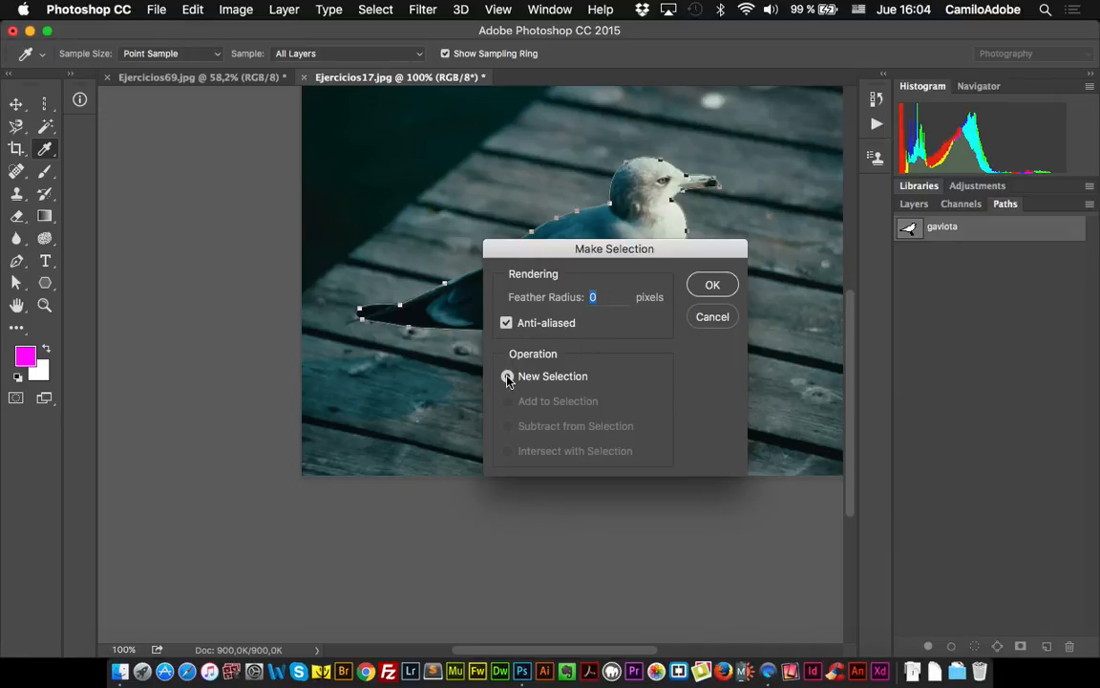
pyautogui.click(712, 316)
pyautogui.press('z')
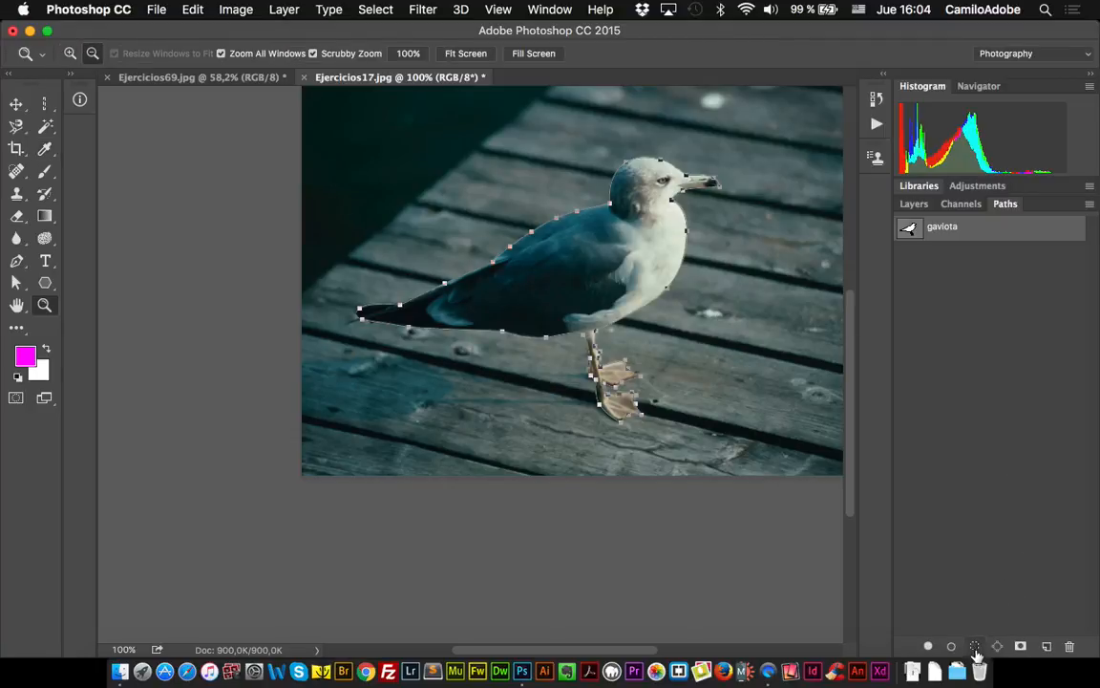
pyautogui.keyDown('alt'); pyautogui.click(975, 650); pyautogui.keyUp('alt')
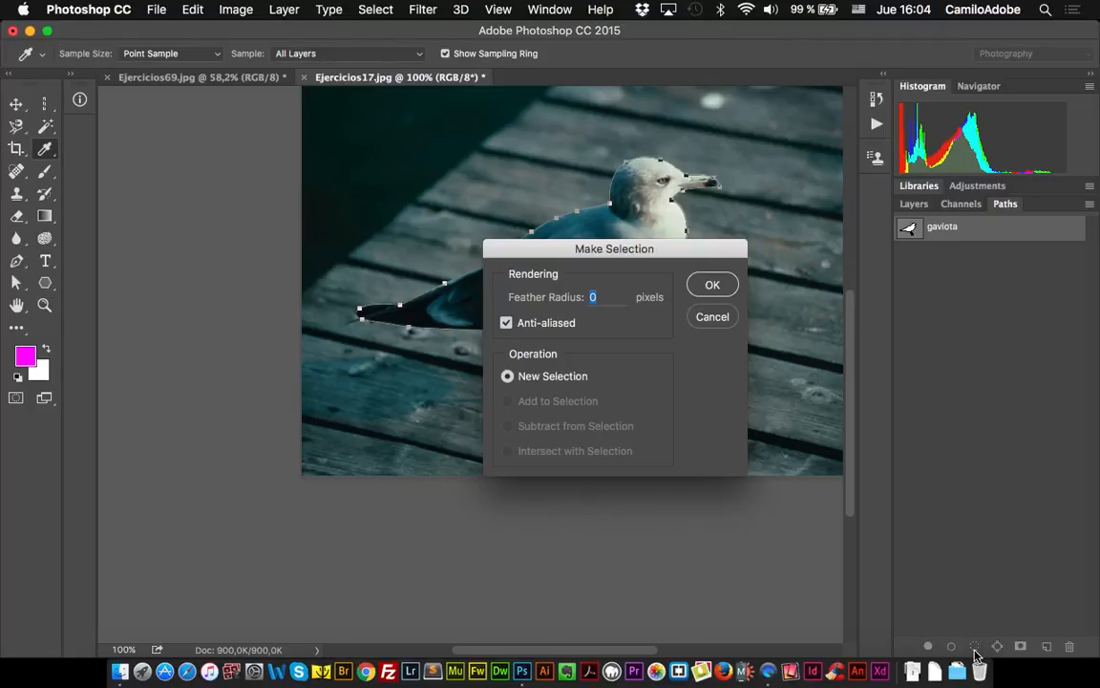
pyautogui.click(724, 317)
pyautogui.press('z')
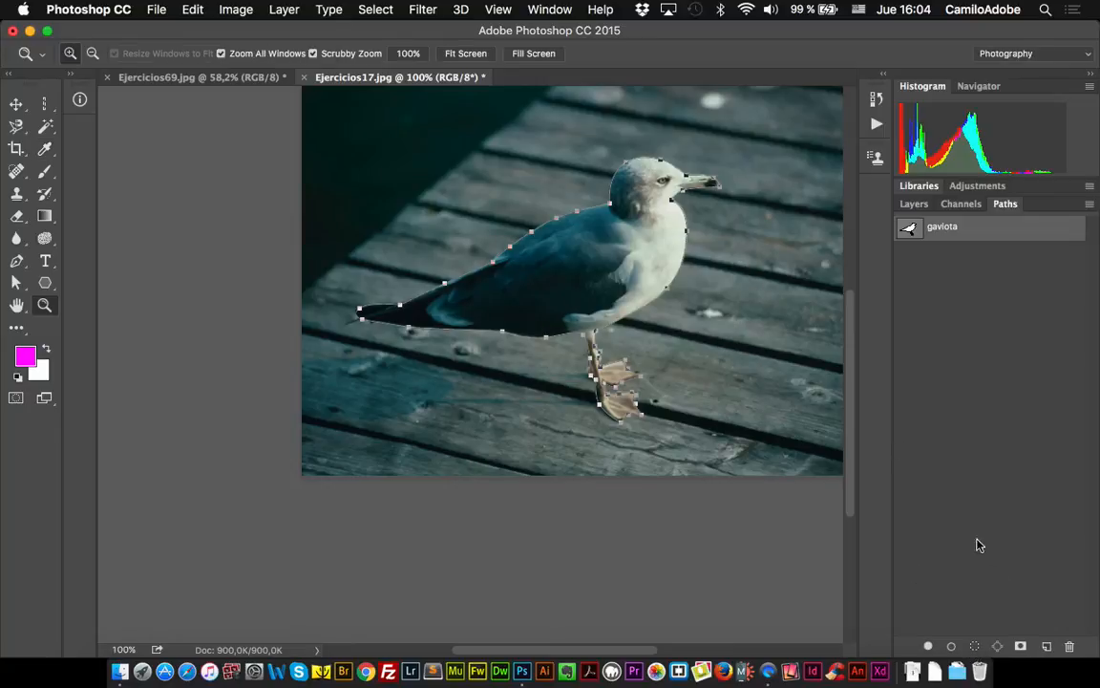
# Convert the gaviota path into a selection around the whole gull
pyautogui.click(975, 645)
pyautogui.hscroll(5, 710, 332)
pyautogui.scroll(1, 710, 331)
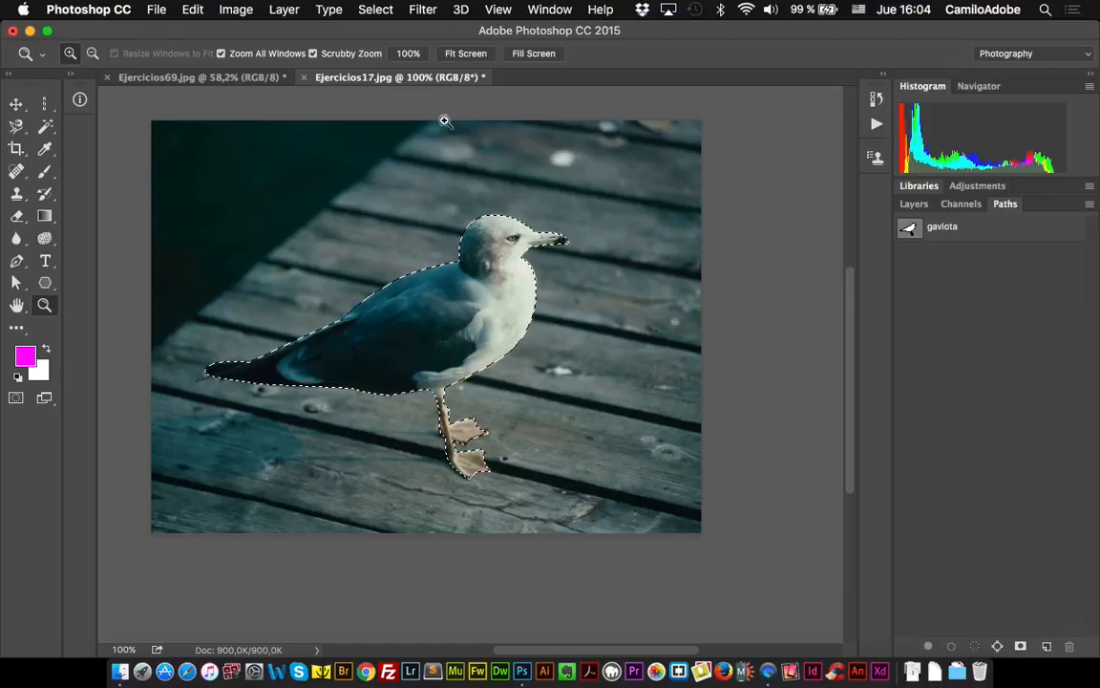
# Open Ejercicios06.jpg from the Varias folder, converting its colors to the working space
pyautogui.click(155, 9)
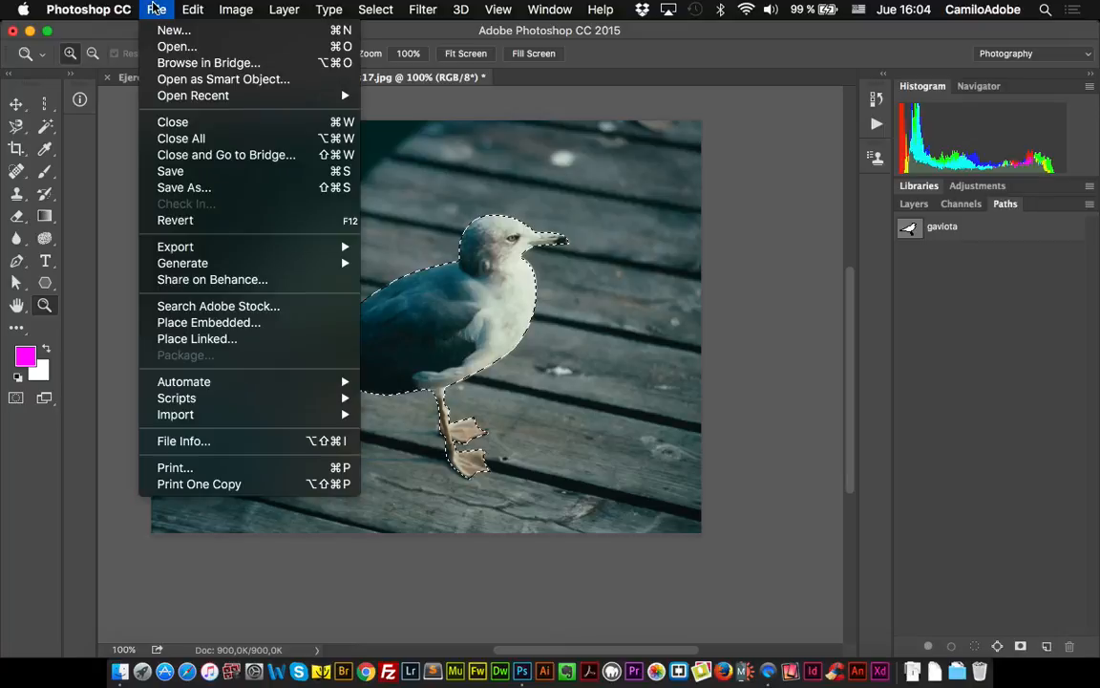
pyautogui.click(177, 43)
pyautogui.scroll(-5, 621, 284)
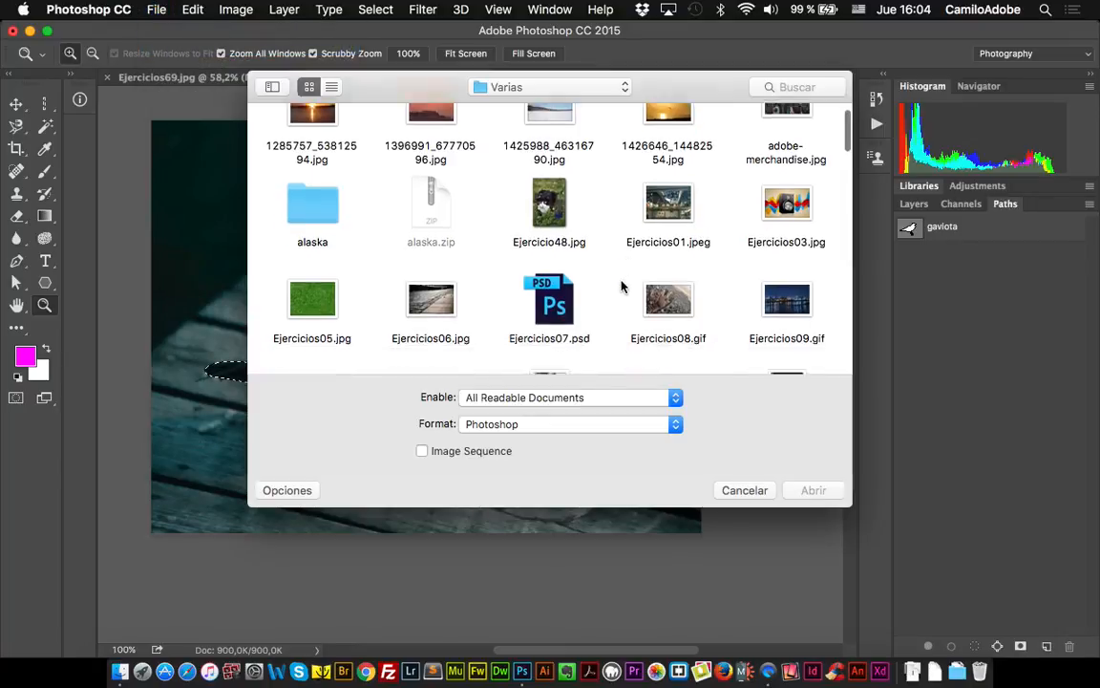
pyautogui.click(456, 203)
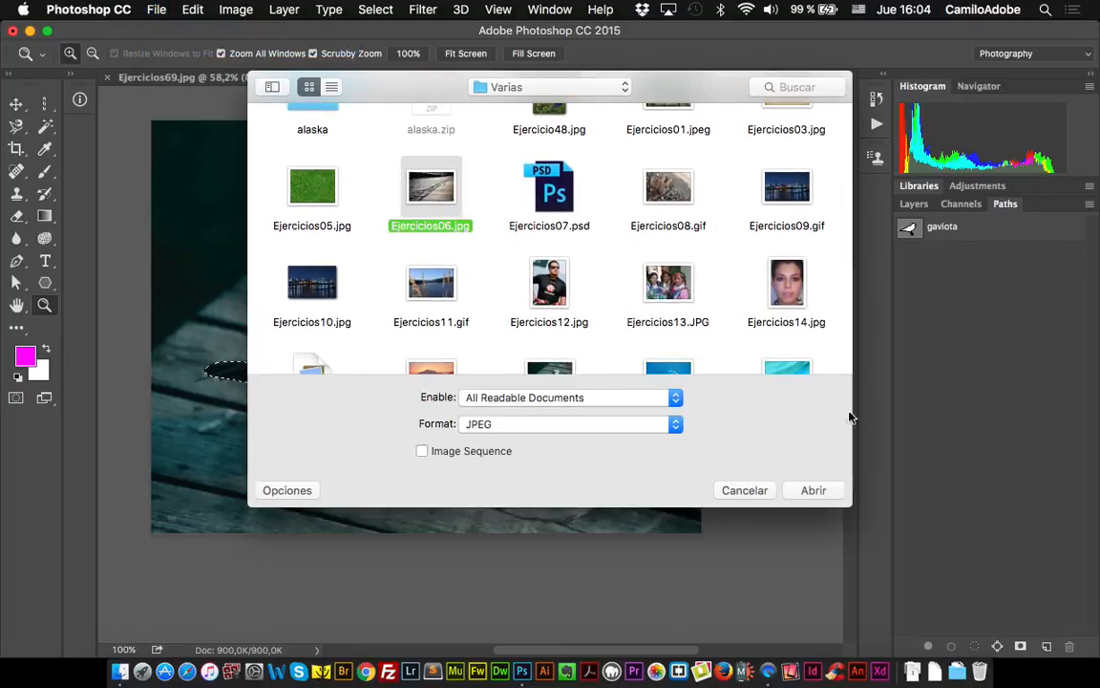
pyautogui.click(810, 491)
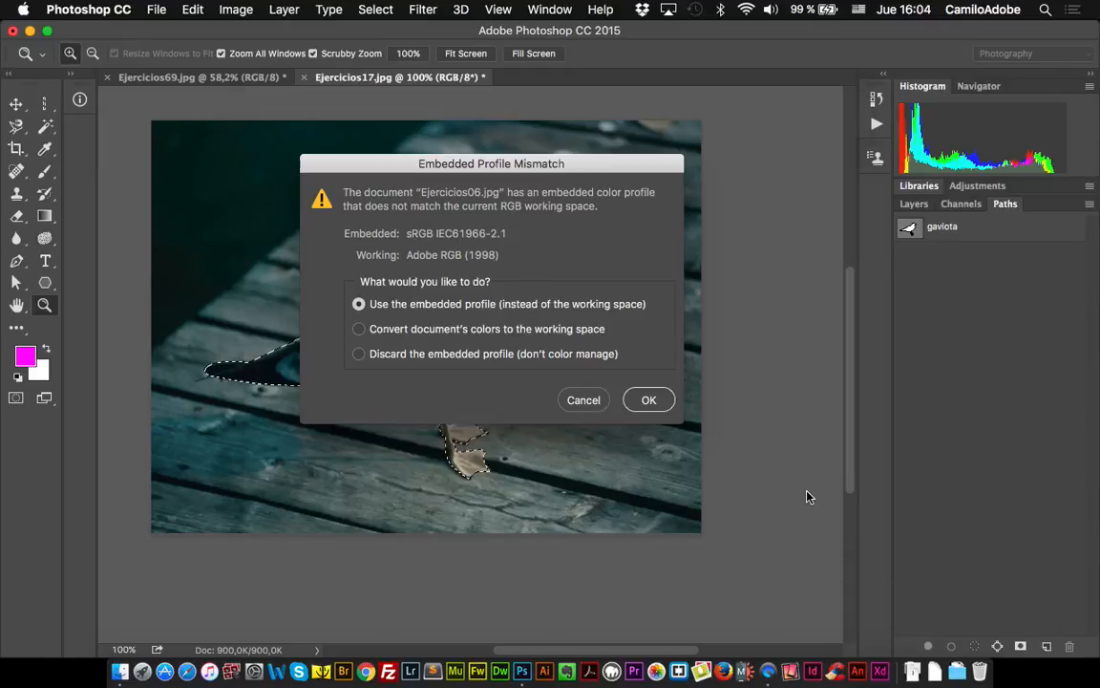
pyautogui.click(401, 329)
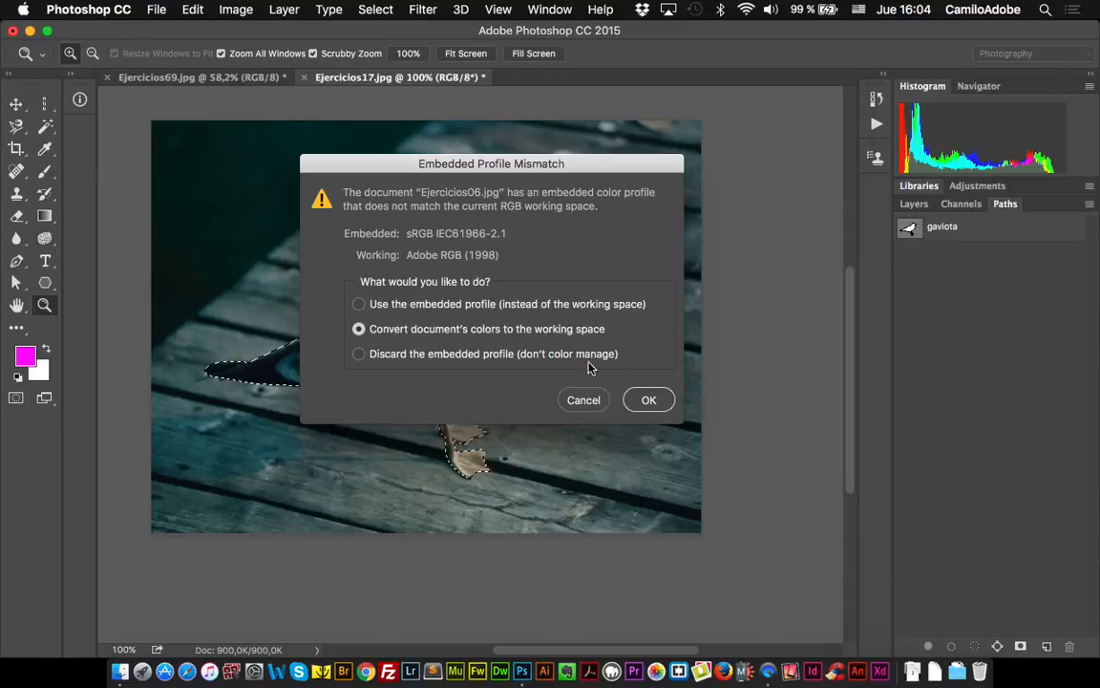
pyautogui.click(646, 399)
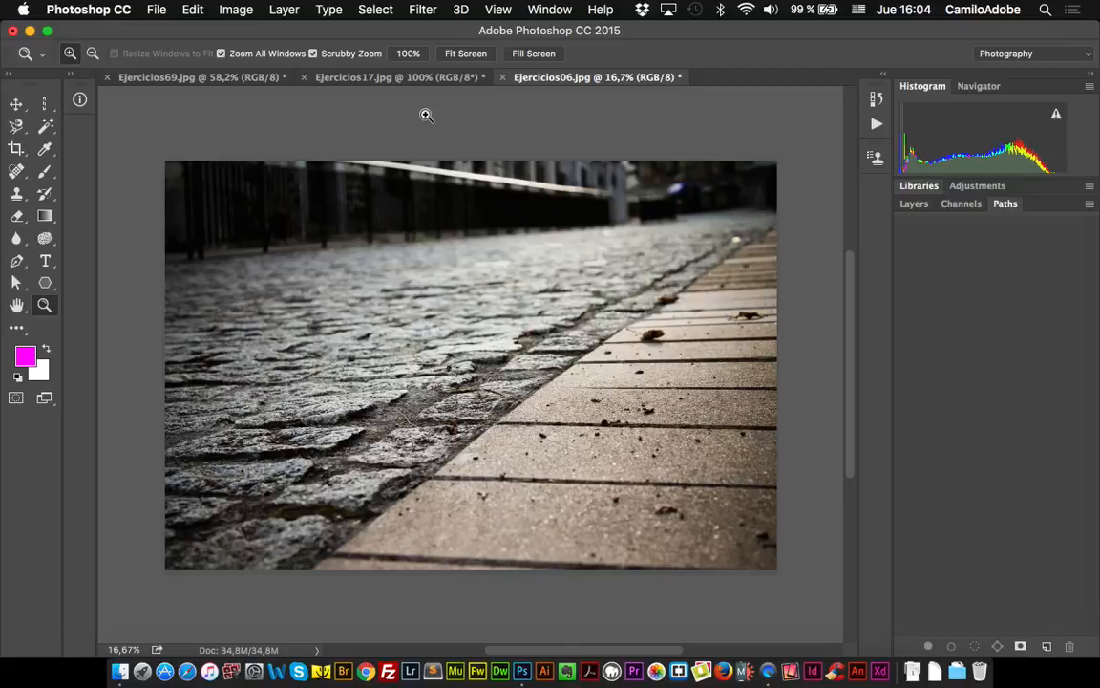
# Move the selected gull from Ejercicios17.jpg into Ejercicios06.jpg, converting its colors to preserve their appearance
pyautogui.click(383, 86)
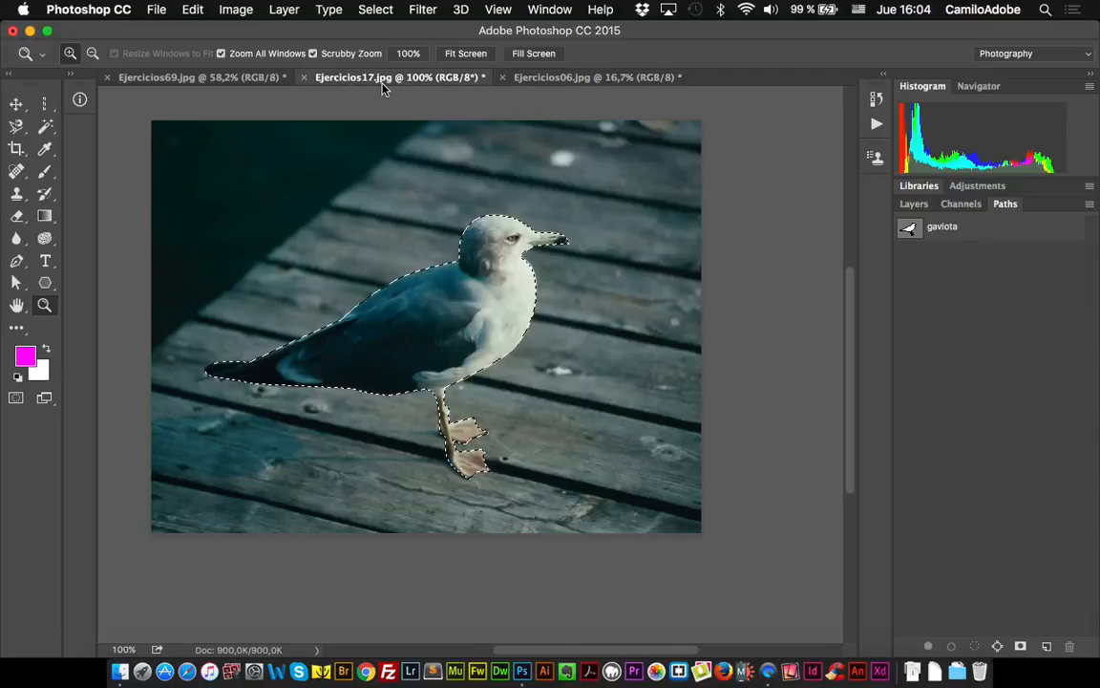
pyautogui.click(17, 103)
pyautogui.moveTo(443, 334); pyautogui.dragTo(458, 360)
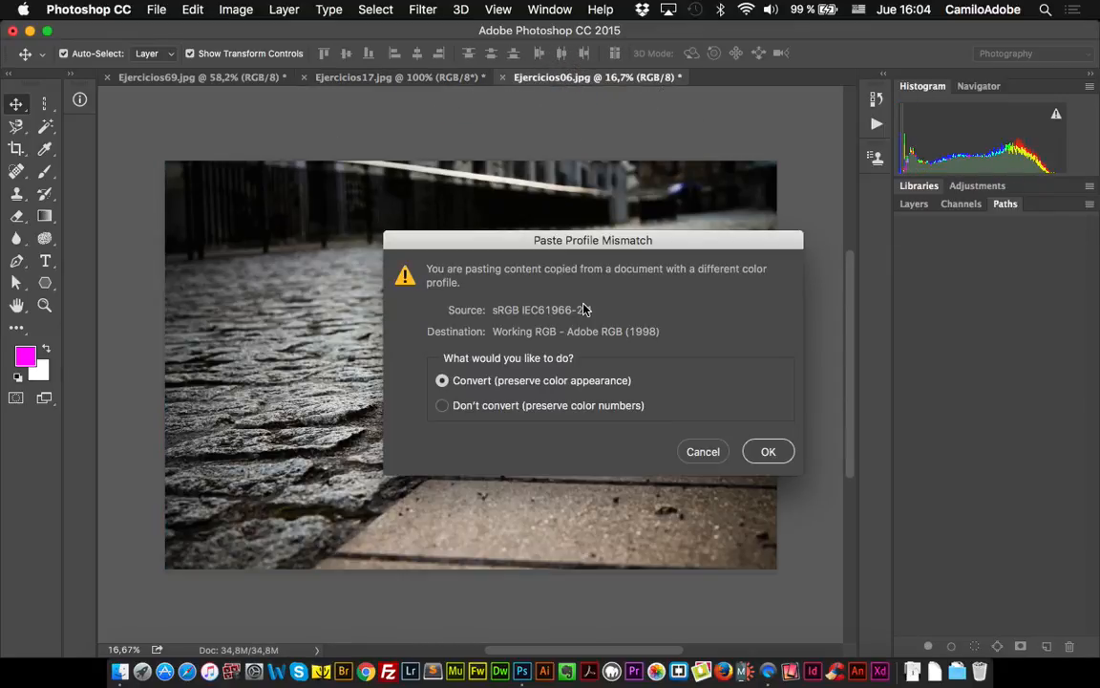
pyautogui.click(769, 450)
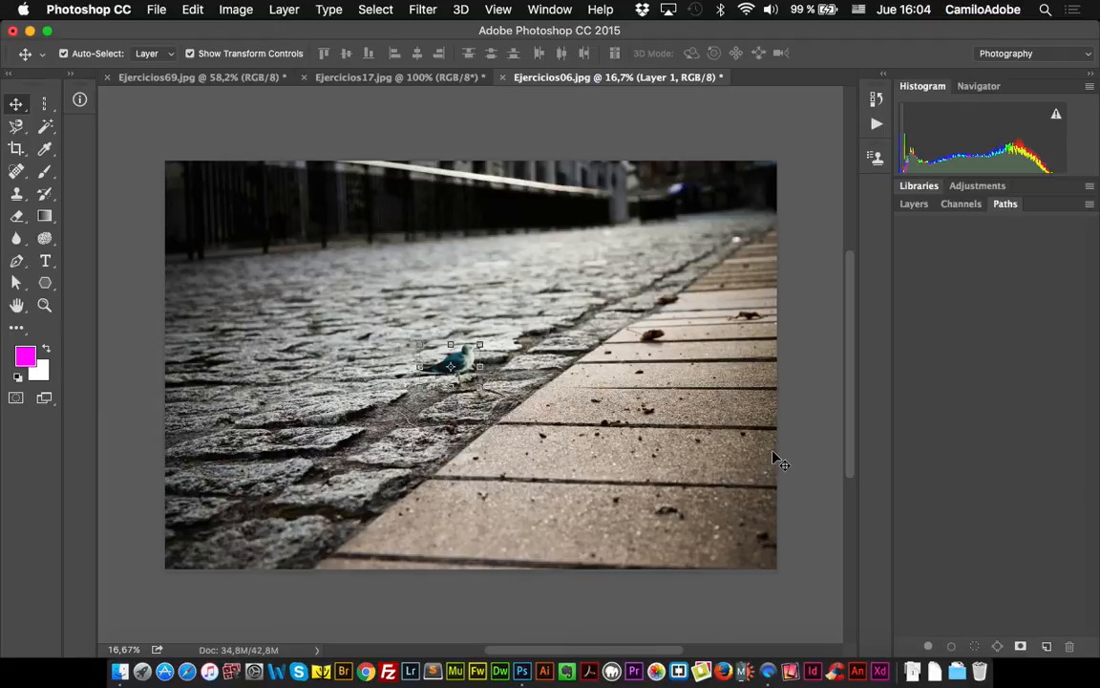
# Position the gull at the far end of the paved sidewalk, where it meets the cobblestones
pyautogui.moveTo(455, 368); pyautogui.dragTo(666, 312)
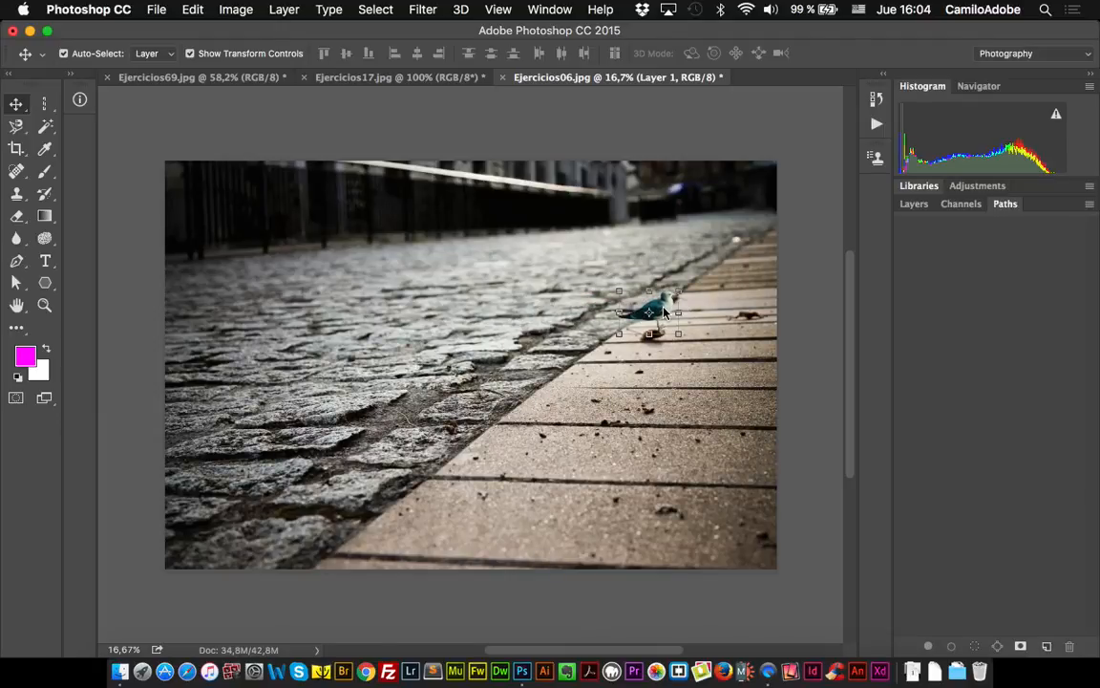
pyautogui.moveTo(665, 312); pyautogui.dragTo(747, 239)
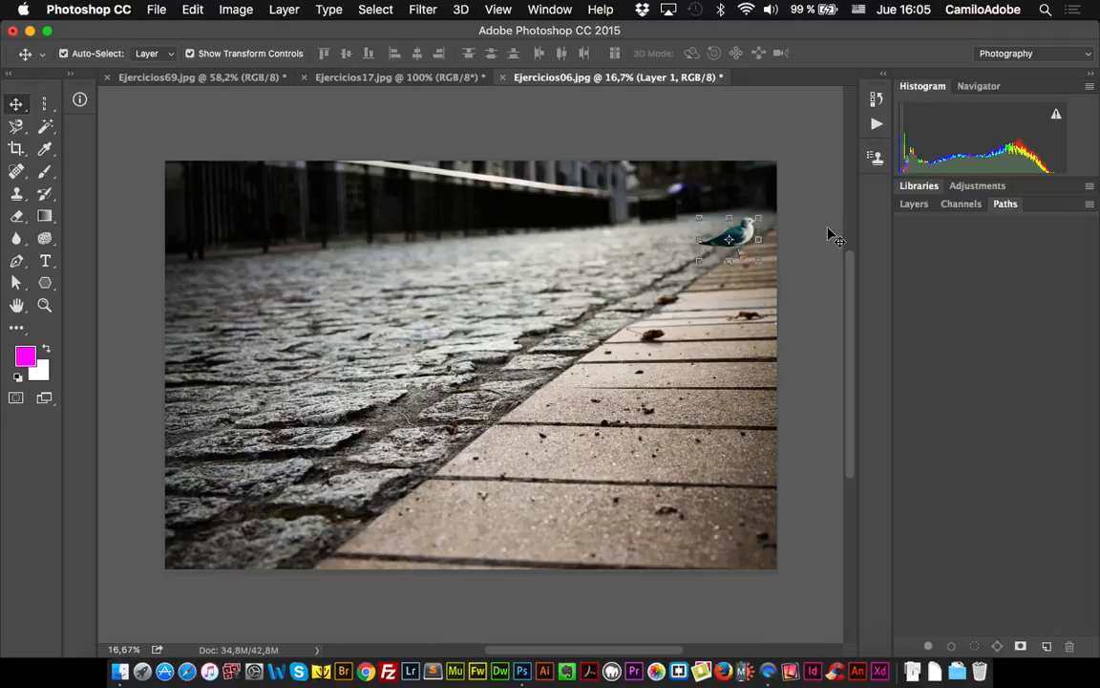
pyautogui.hscroll(2, 752, 308)
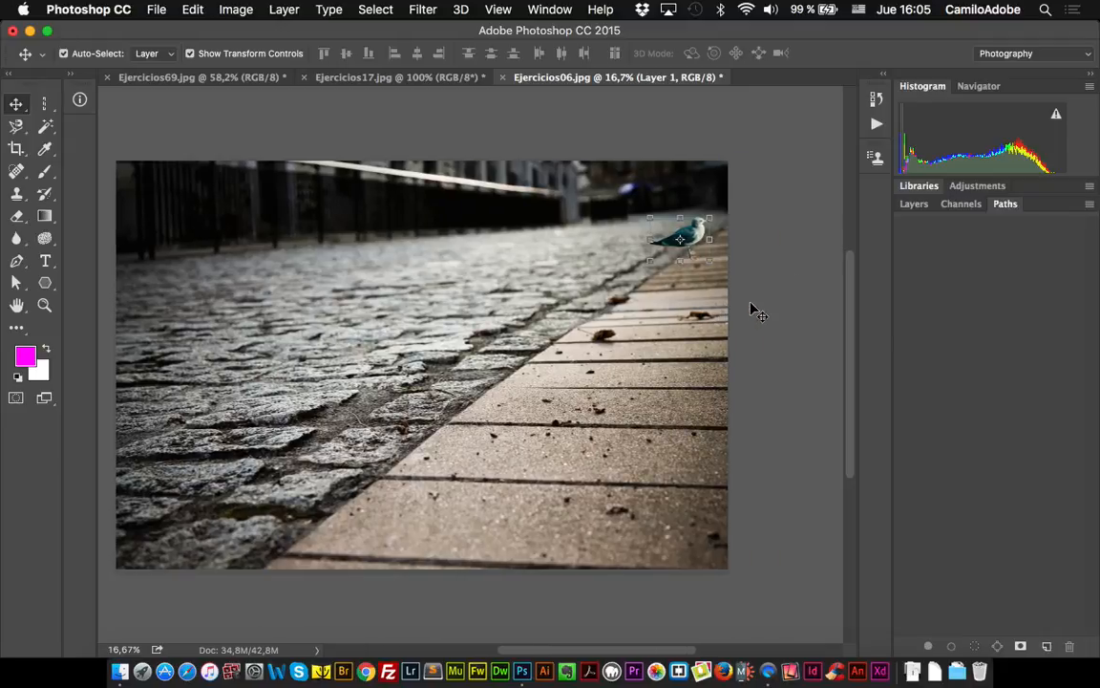
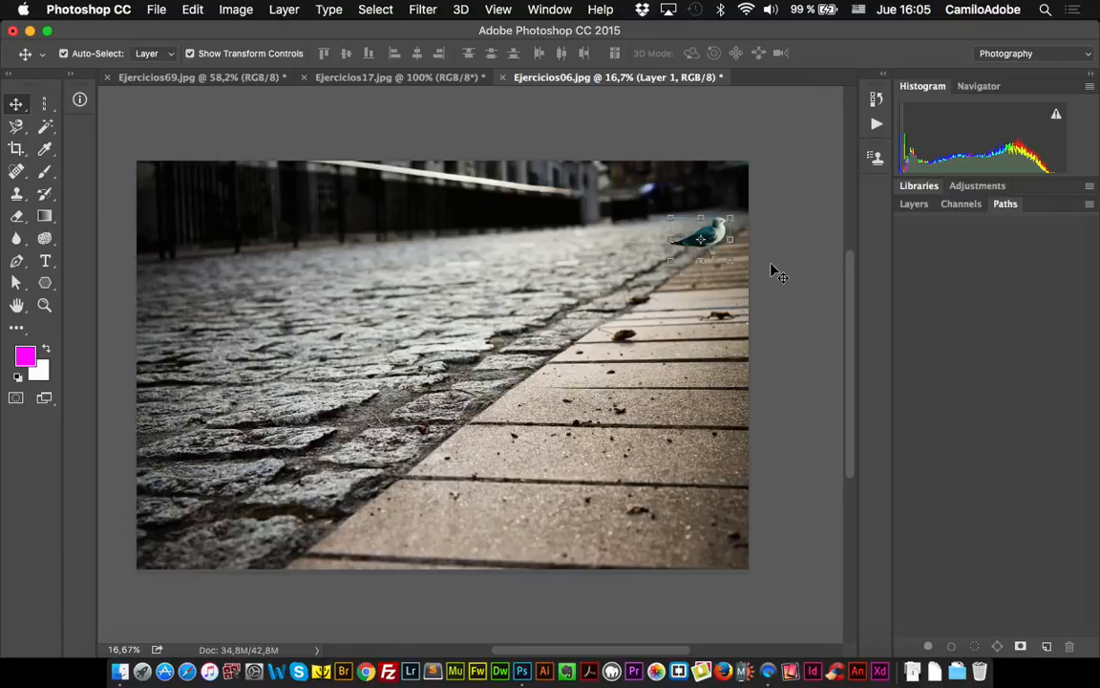
# Merge the gull layer down into the background, and undo the merge
pyautogui.press('super+e')
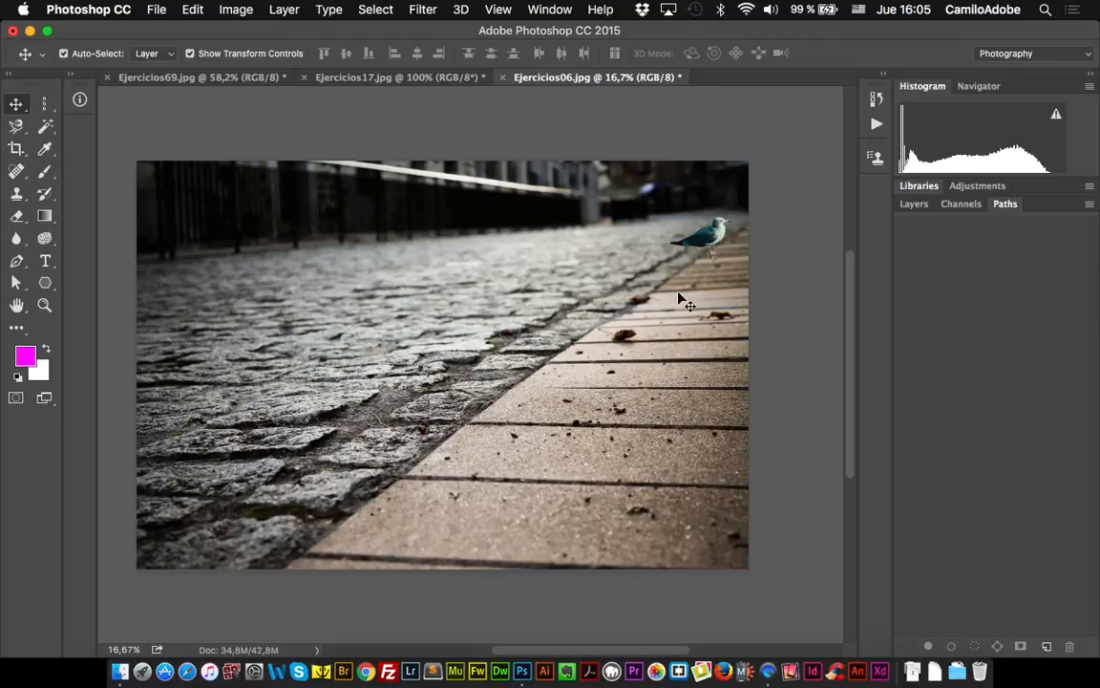
pyautogui.press('super+z')
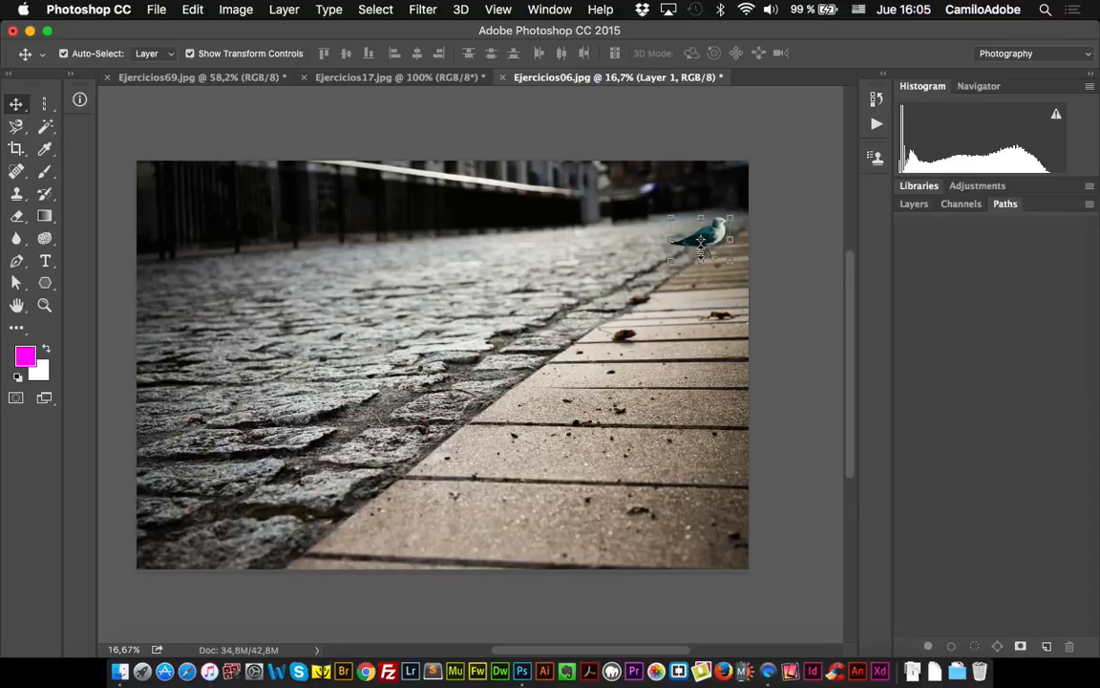
# Convert the gull's Layer 1 for Smart Filters
pyautogui.click(917, 204)
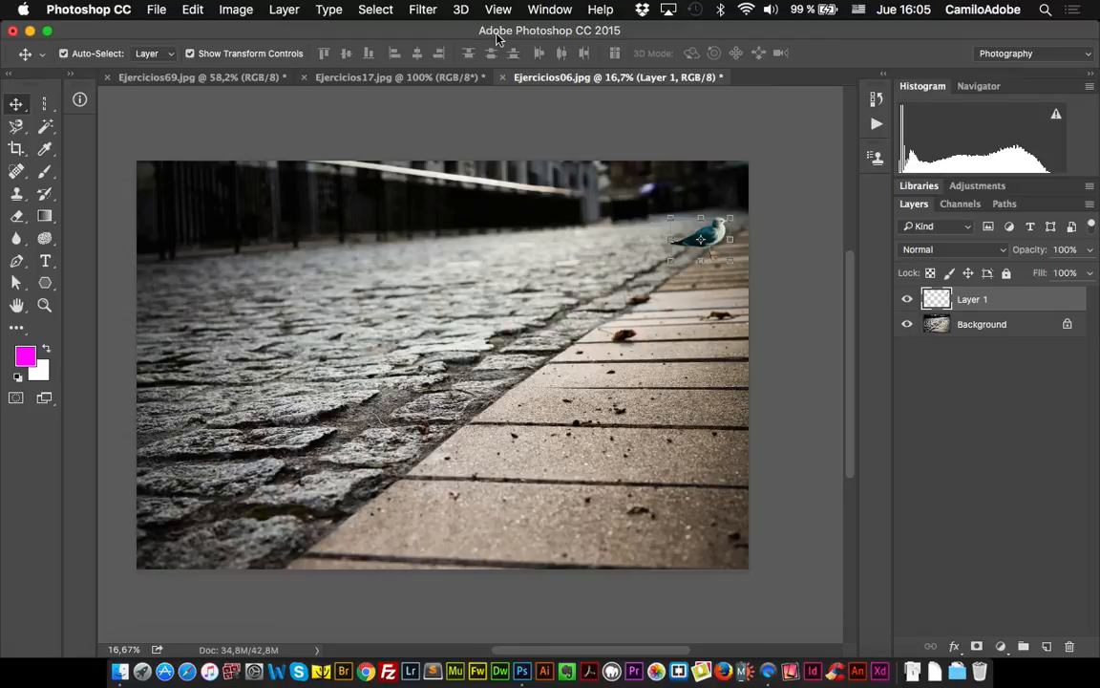
pyautogui.click(422, 12)
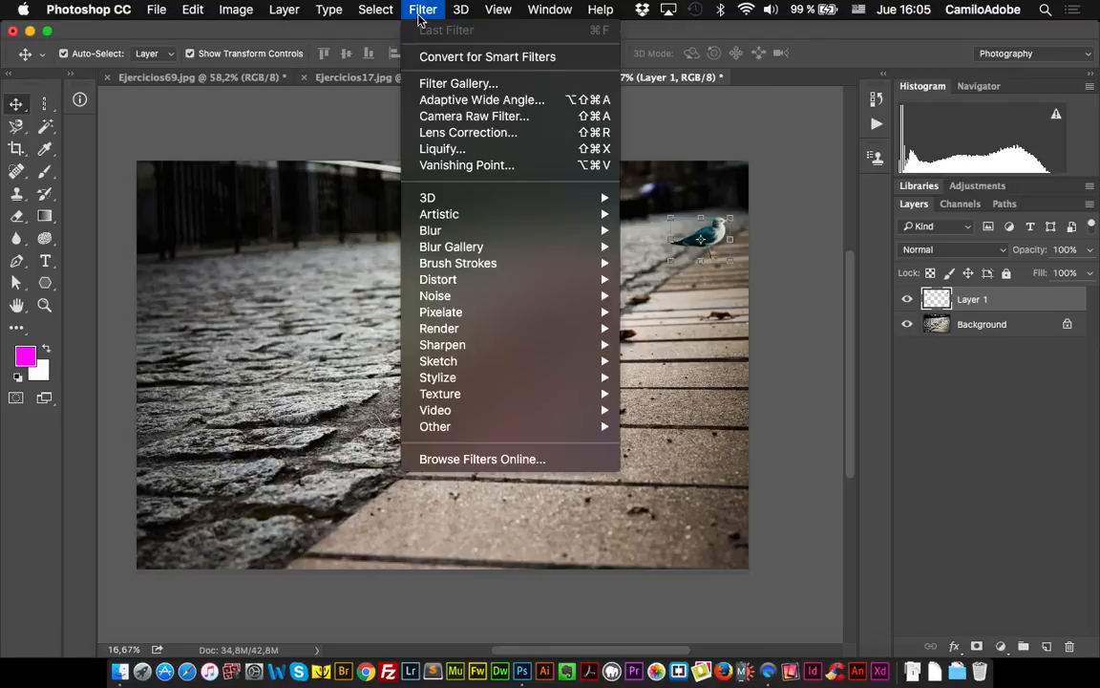
pyautogui.click(440, 60)
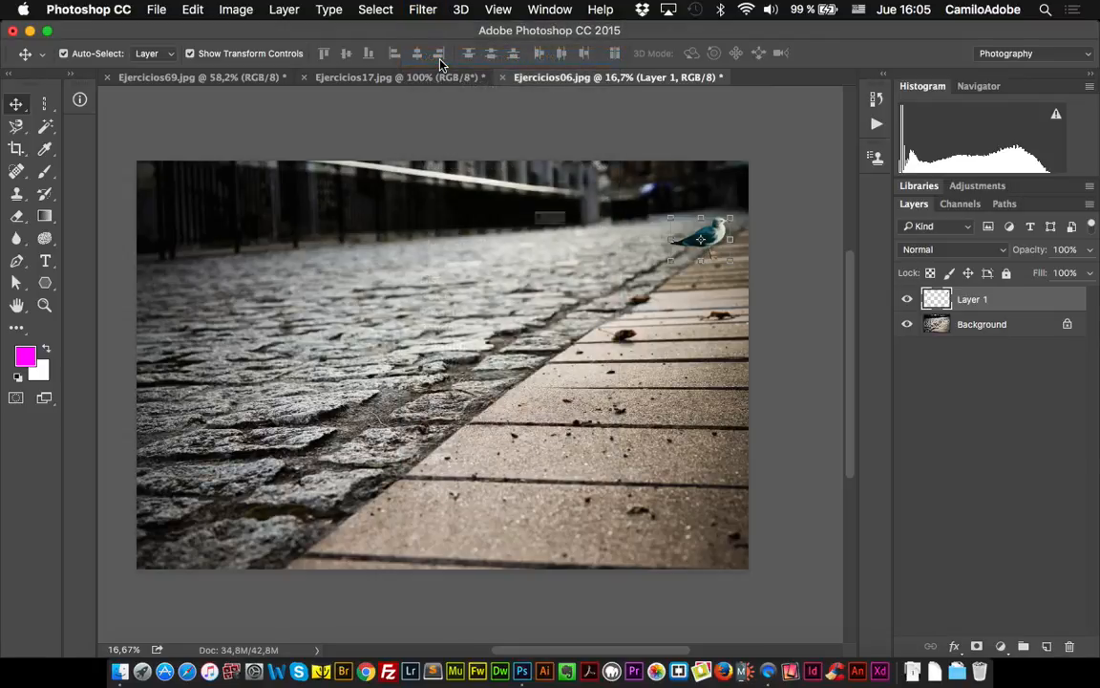
pyautogui.click(671, 275)
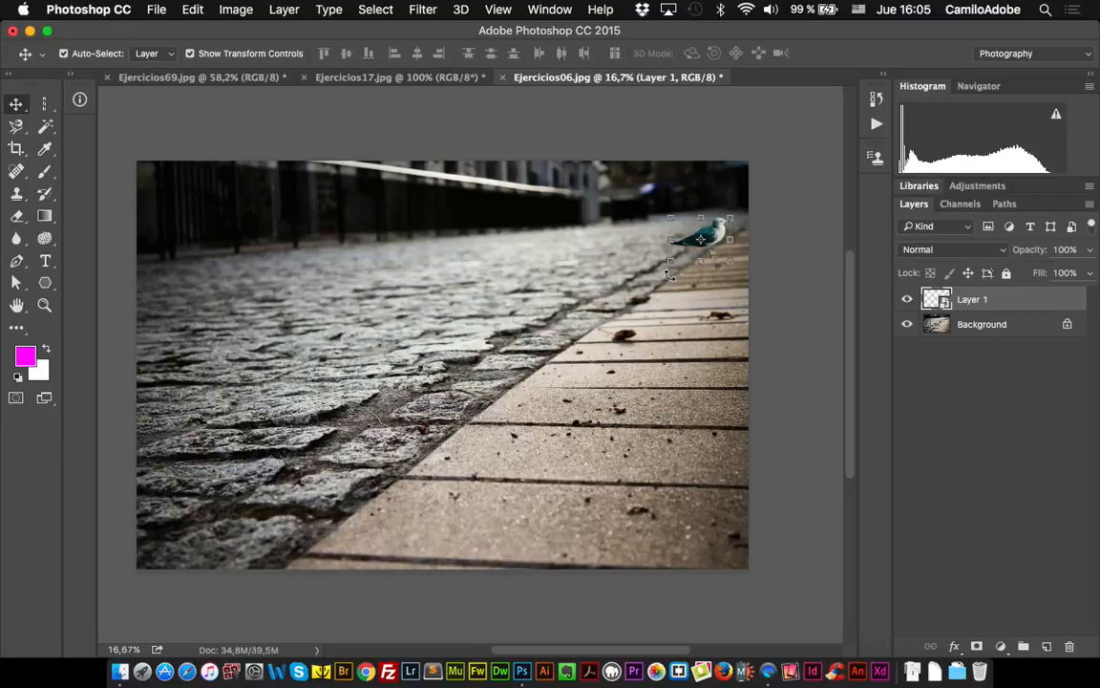
# Apply a slight Gaussian Blur to the gull layer so it matches the out-of-focus distance of the street
pyautogui.click(417, 11)
pyautogui.moveTo(535, 230)
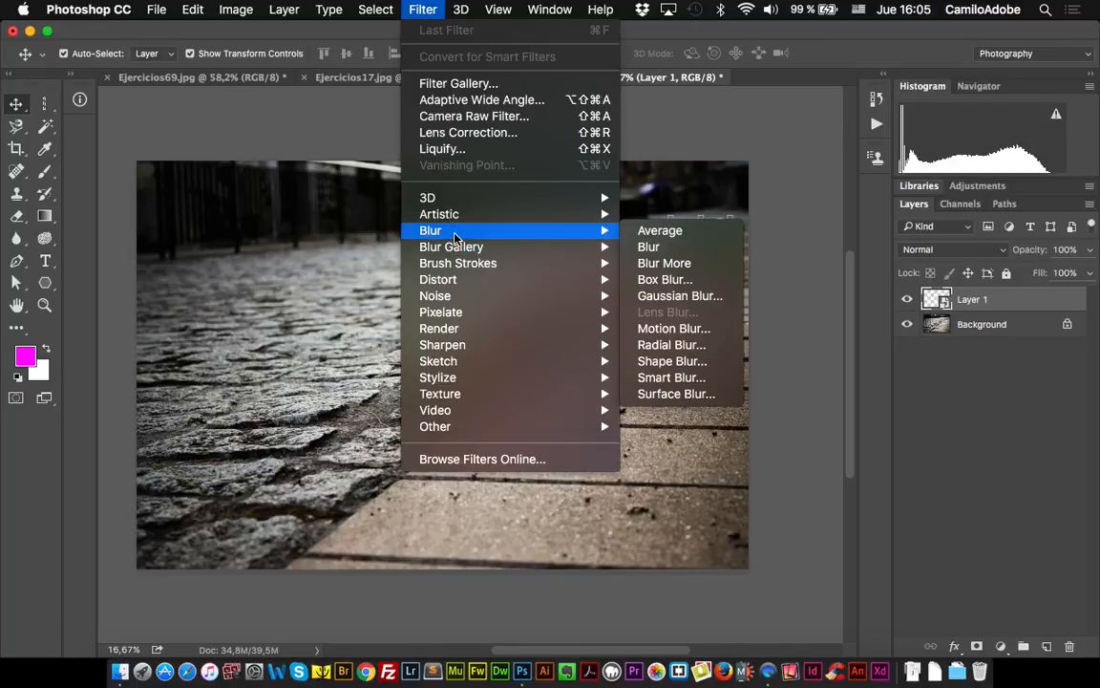
pyautogui.click(700, 296)
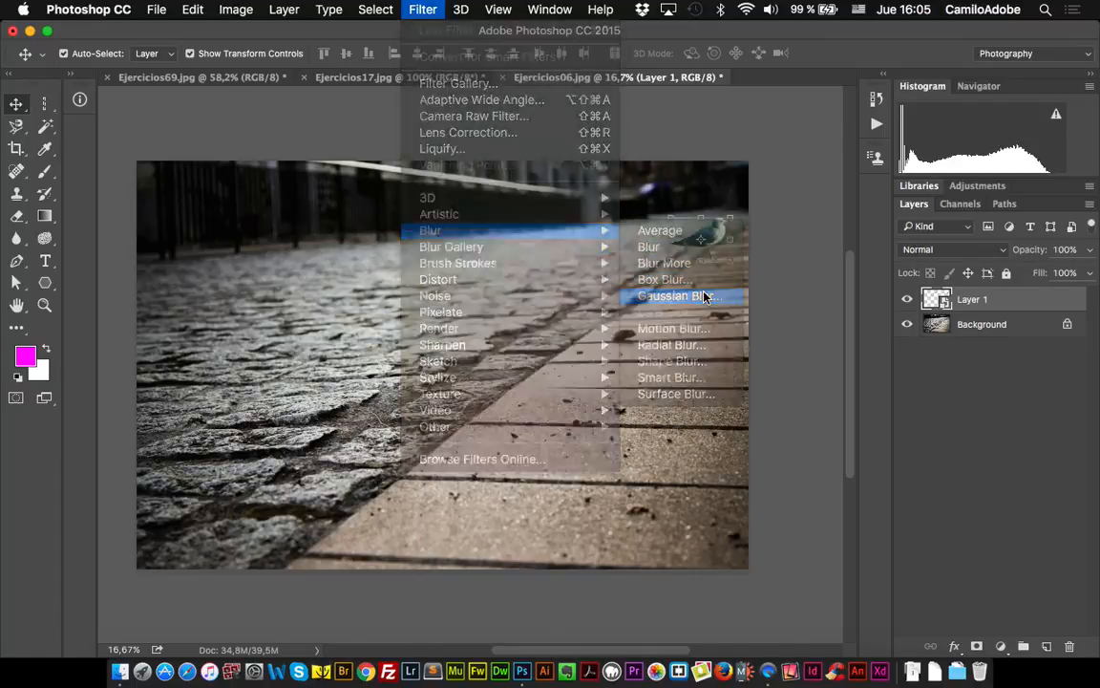
pyautogui.moveTo(772, 136); pyautogui.dragTo(412, 172)
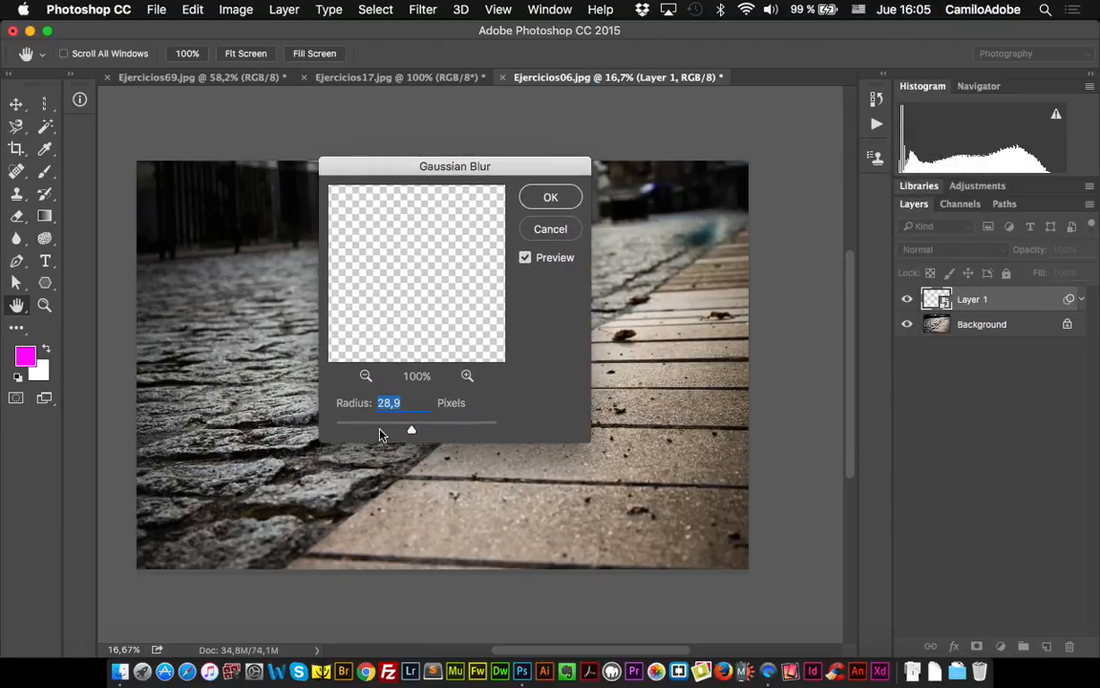
pyautogui.click(379, 435)
pyautogui.moveTo(380, 432); pyautogui.dragTo(394, 432)
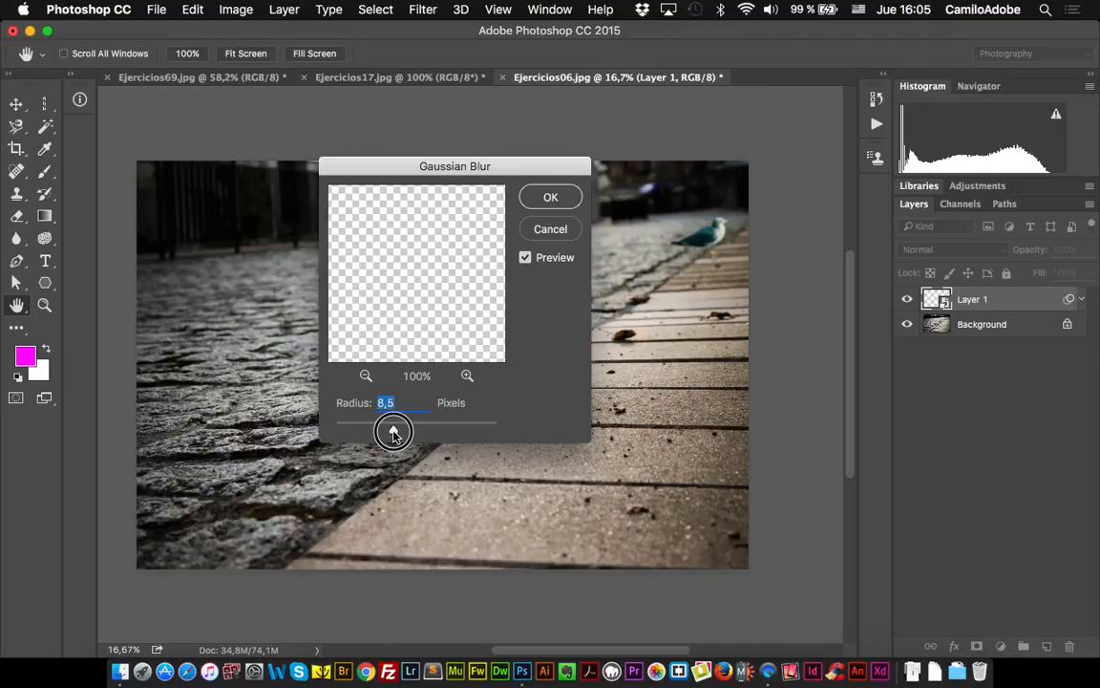
pyautogui.click(394, 433)
pyautogui.moveTo(385, 433); pyautogui.dragTo(381, 432)
pyautogui.click(559, 198)
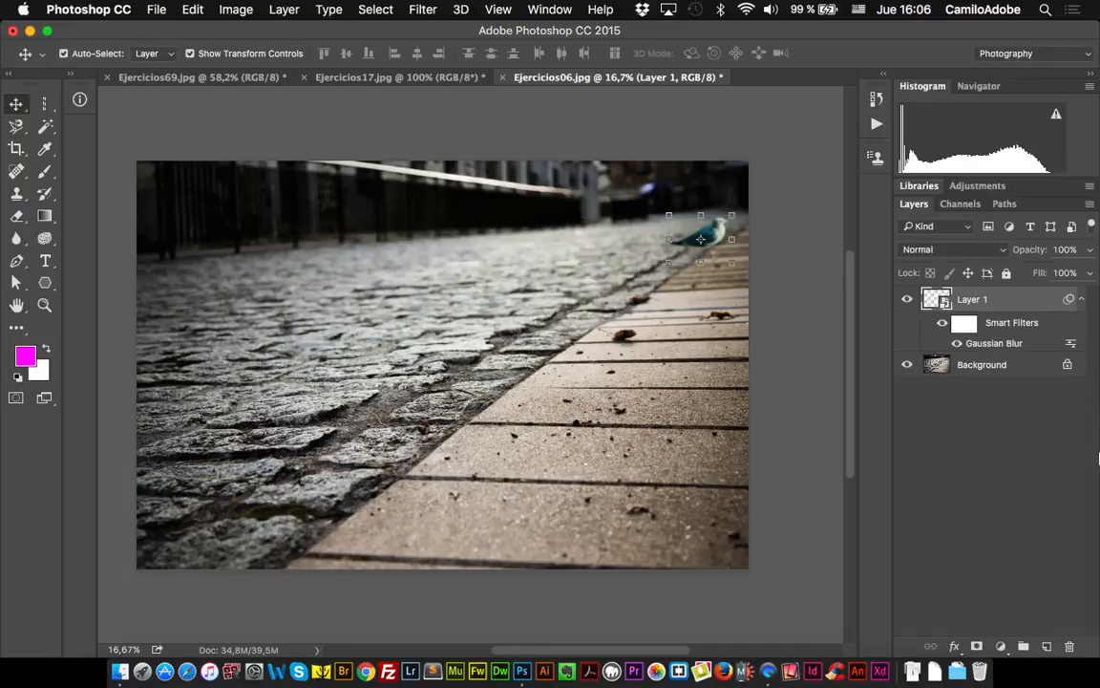
# Add a Black & White adjustment layer above all layers with Tint enabled for a sepia tone, and close its properties
pyautogui.click(1016, 465)
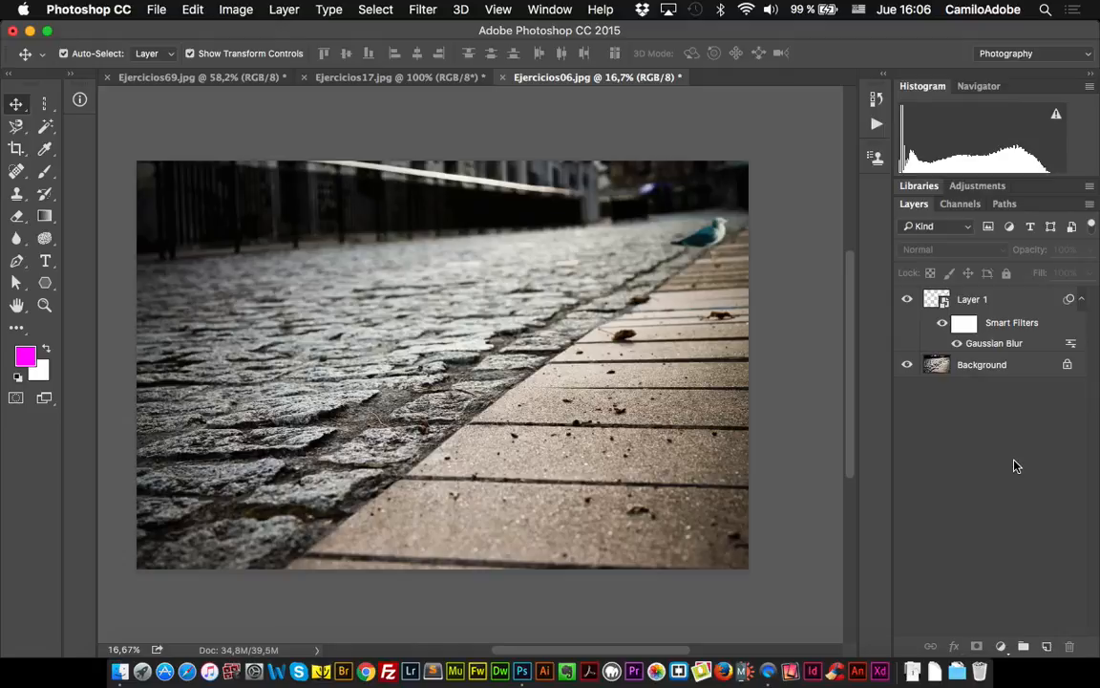
pyautogui.click(1000, 648)
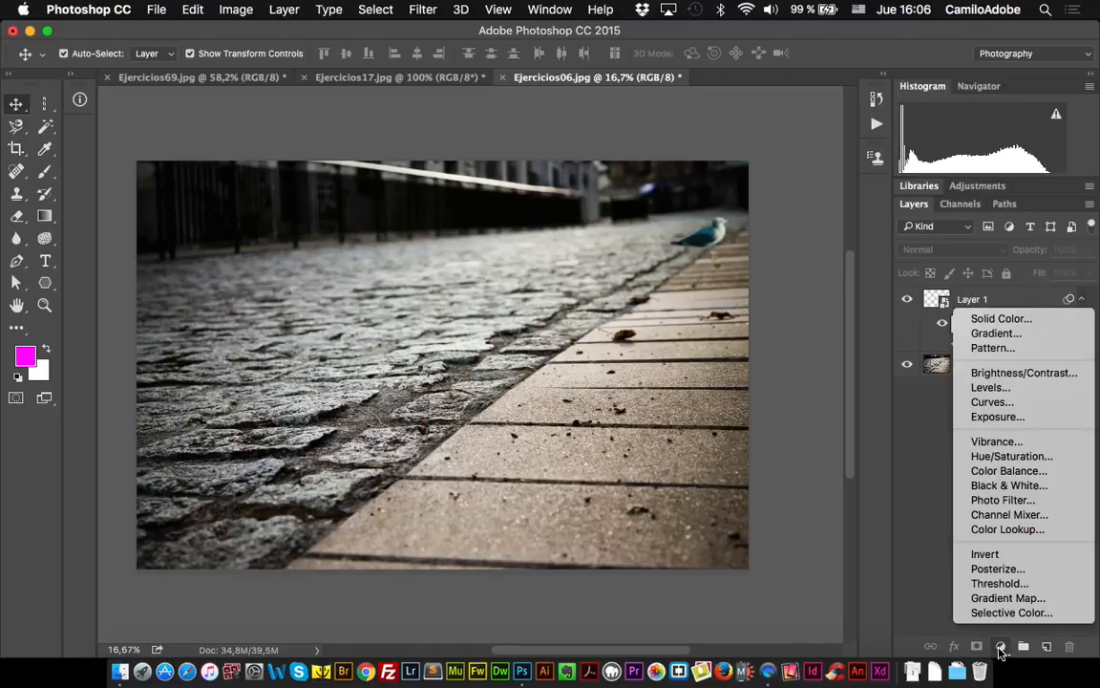
pyautogui.click(1030, 489)
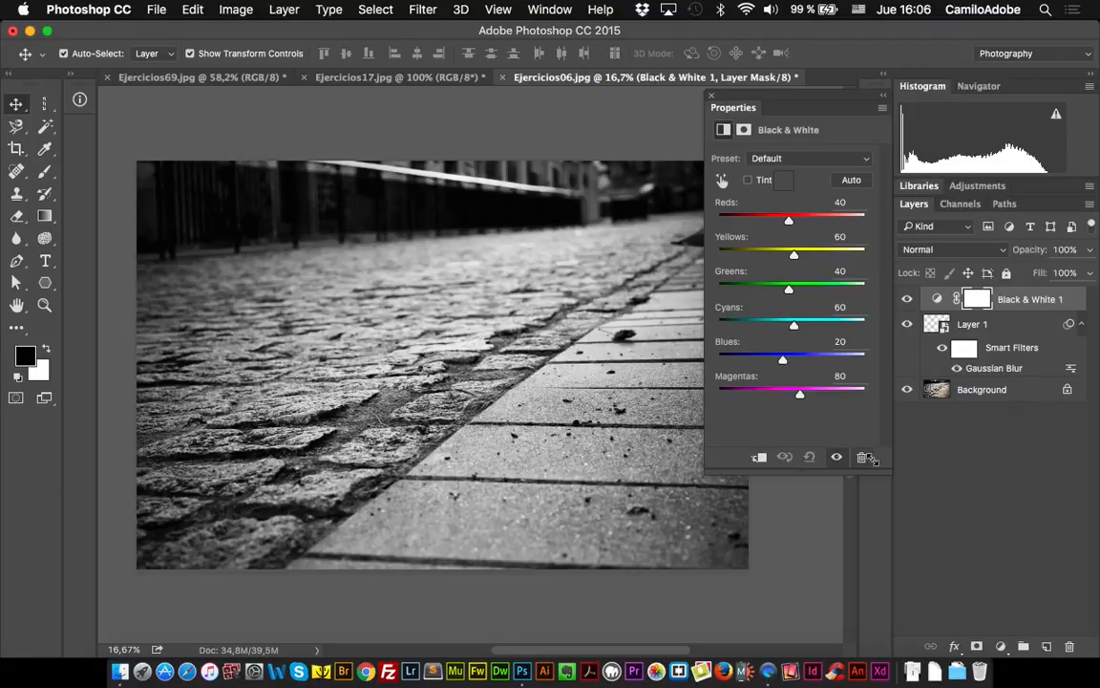
pyautogui.click(749, 181)
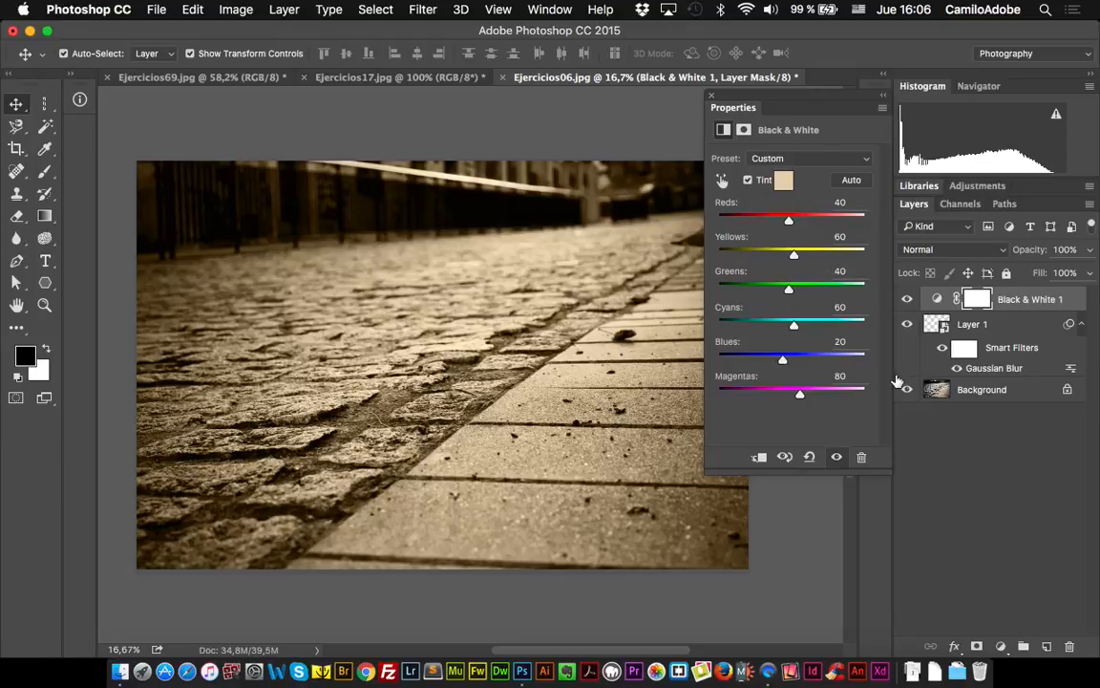
pyautogui.click(937, 426)
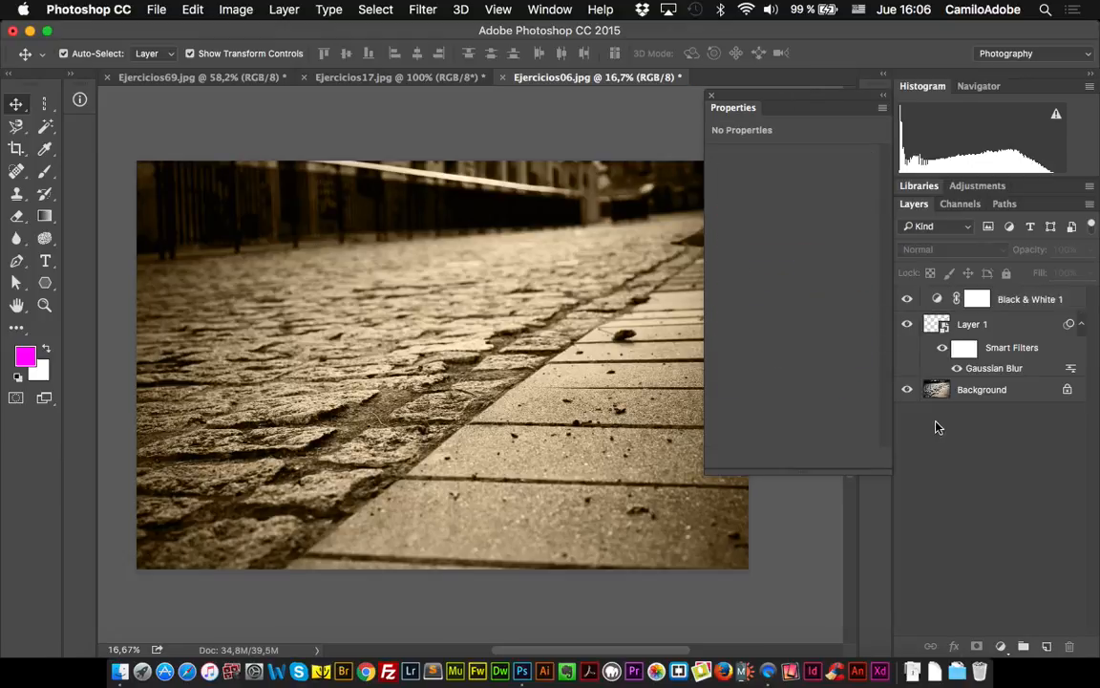
pyautogui.click(713, 97)
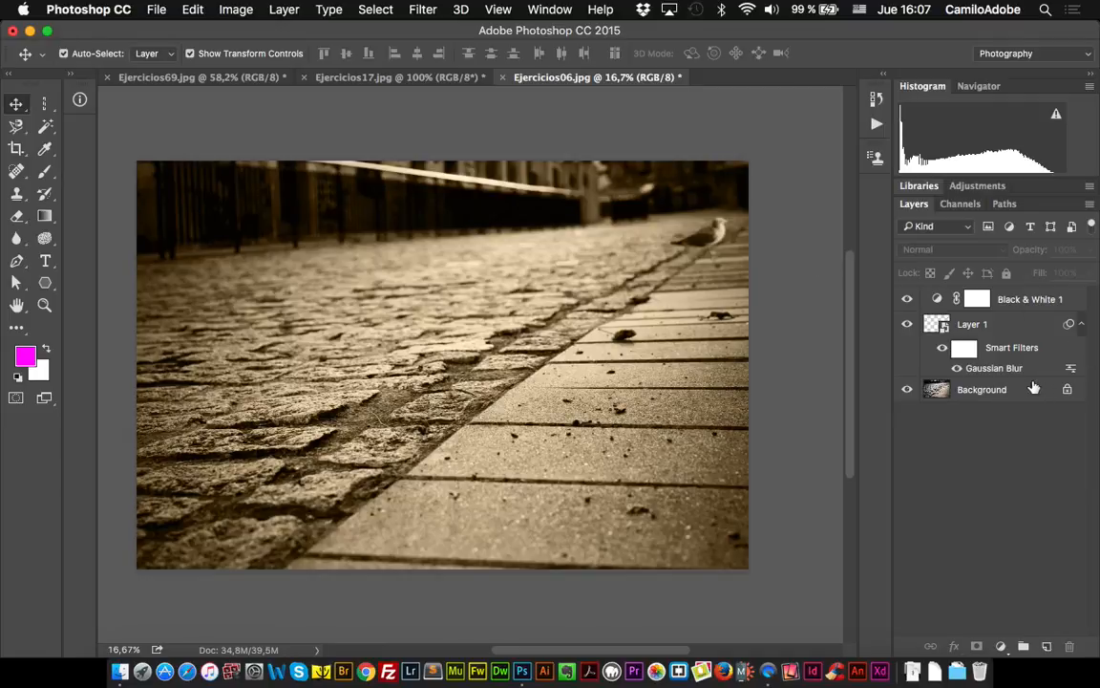
# Nudge the gull layer slightly to the right on the sidewalk, deselect it, and return to Ejercicios17.jpg
pyautogui.click(997, 324)
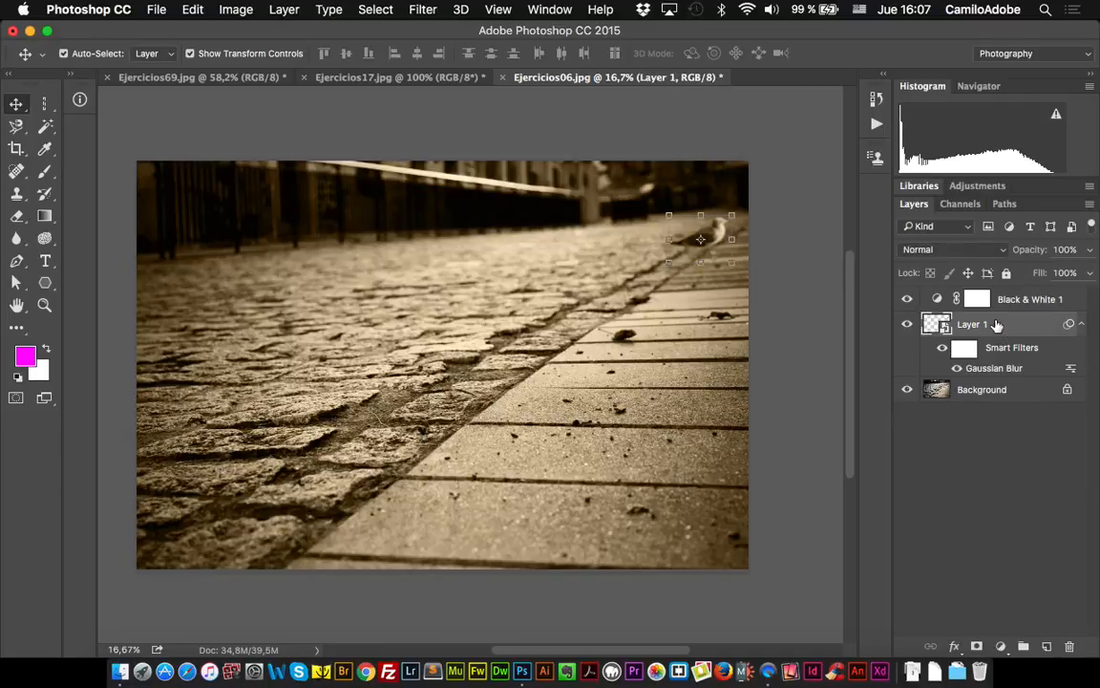
pyautogui.click(822, 320)
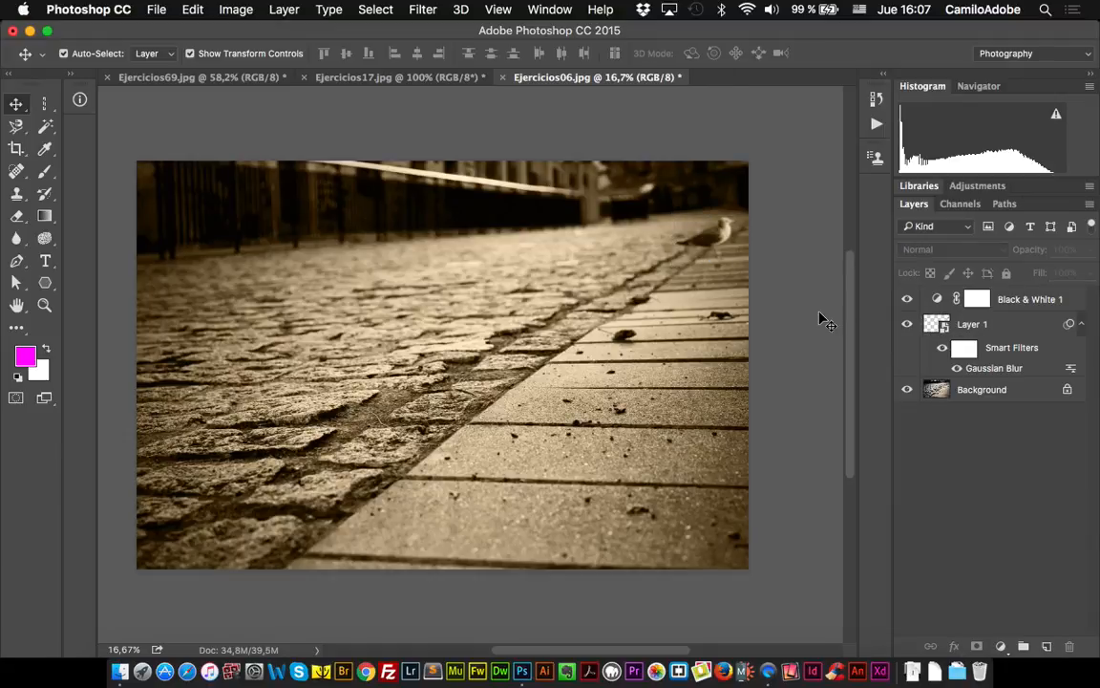
pyautogui.click(401, 78)
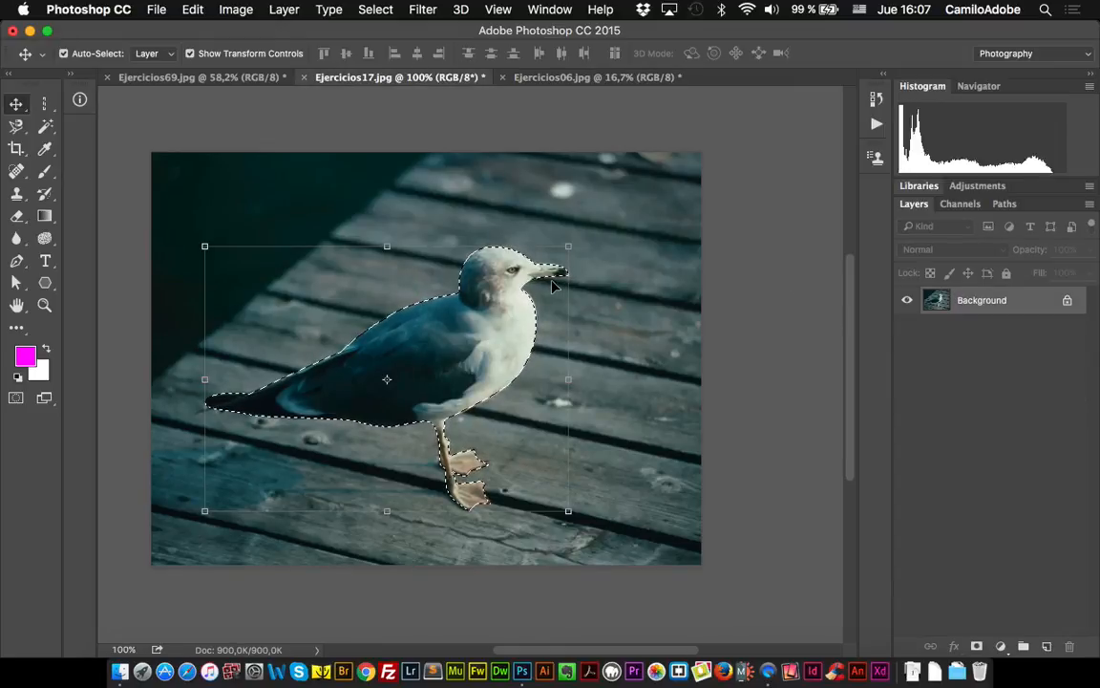